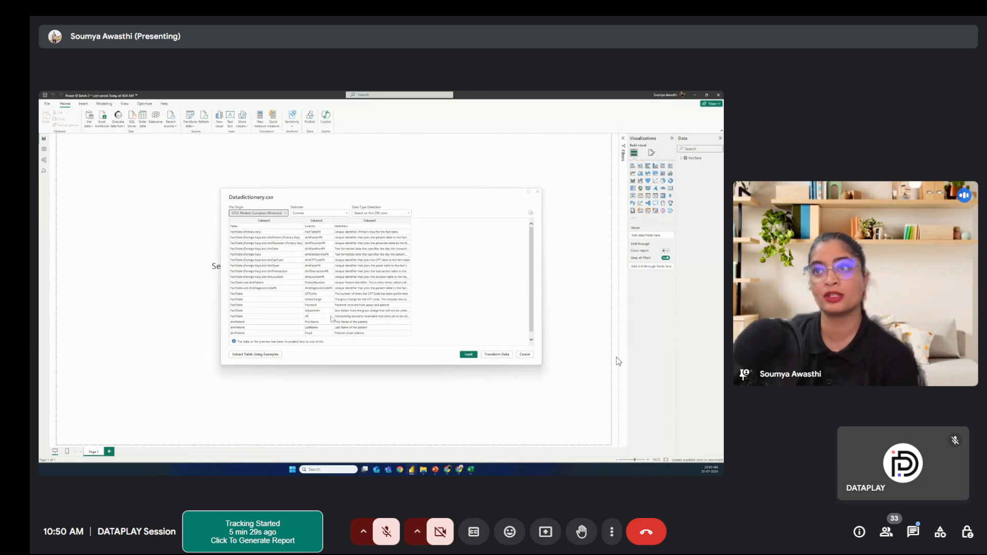
Bring Datadictionery.csv into the Power Query Editor for transformation
click(496, 357)
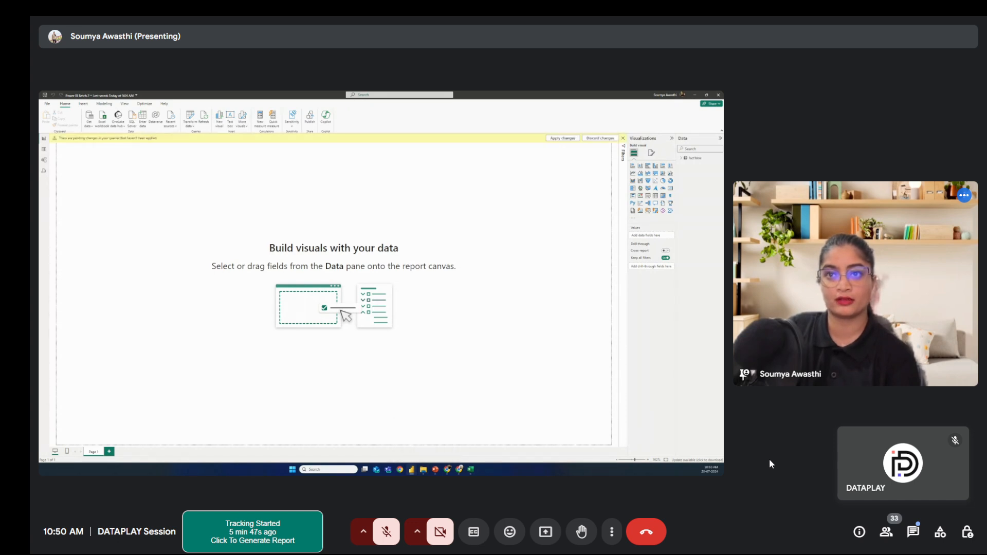
click(387, 534)
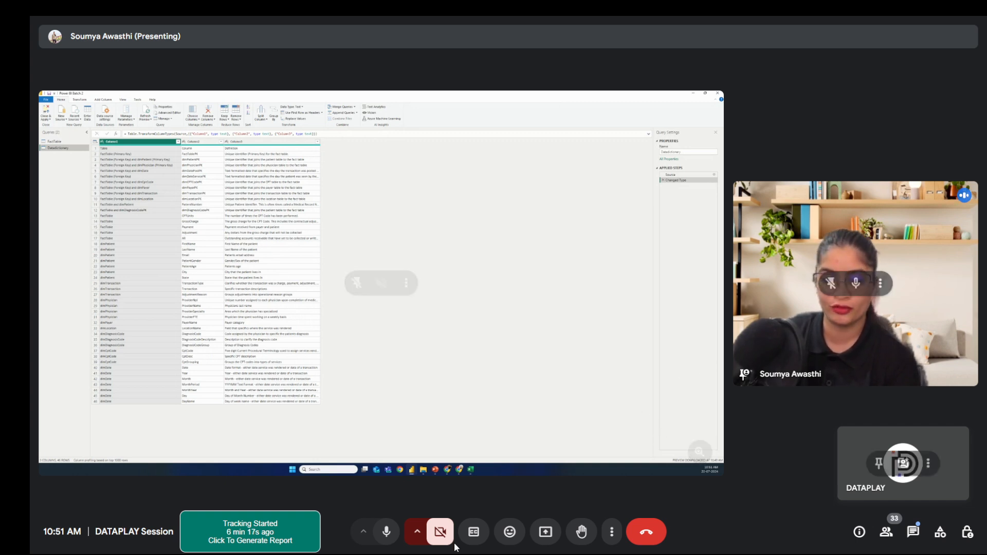
click(386, 537)
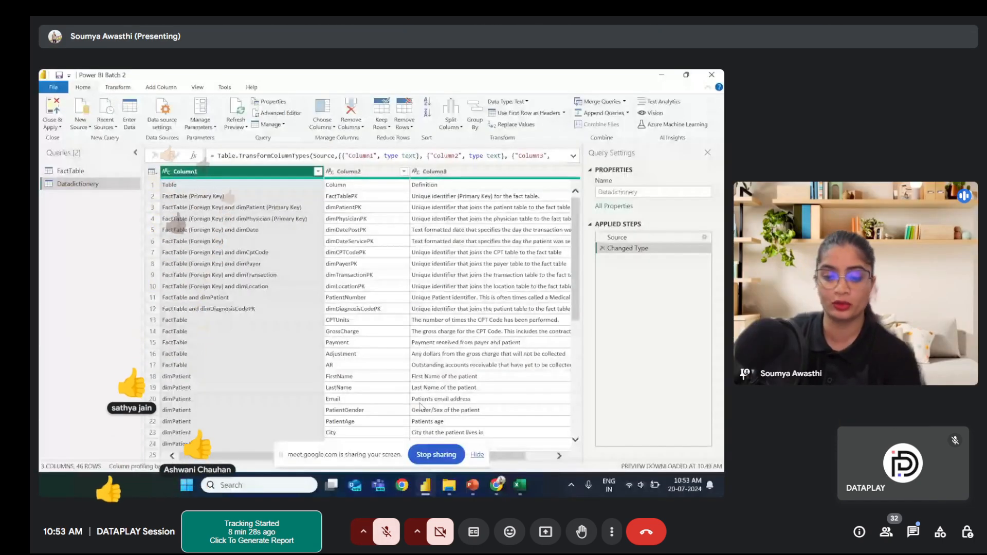
View the report window and return to the Power Query Editor window of Power BI Batch 2
mouse_move(425, 485)
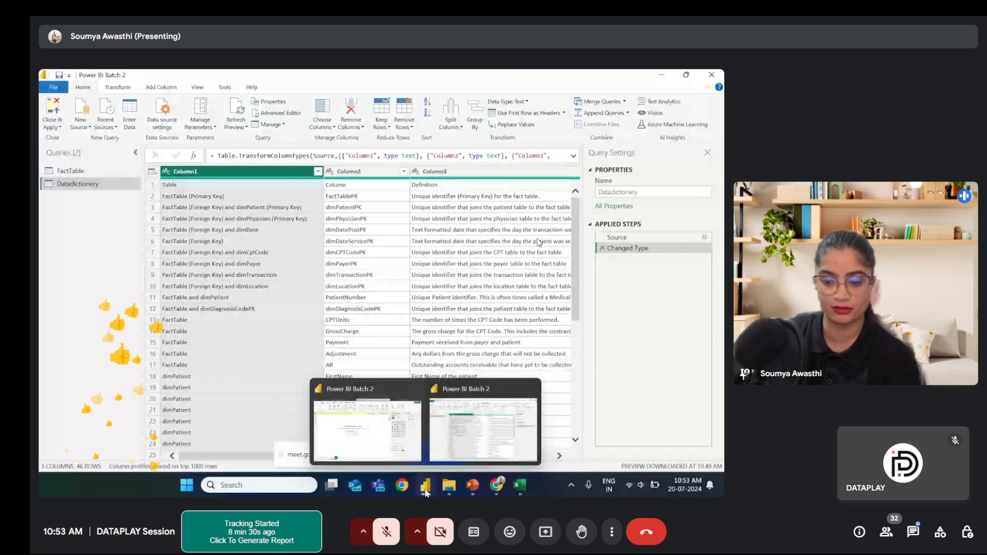
click(392, 442)
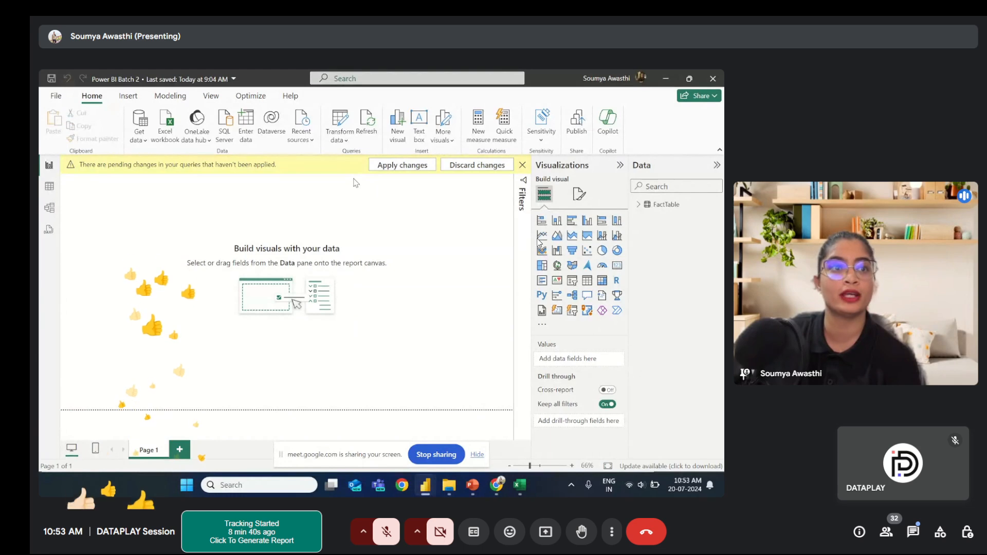
mouse_move(425, 485)
click(469, 437)
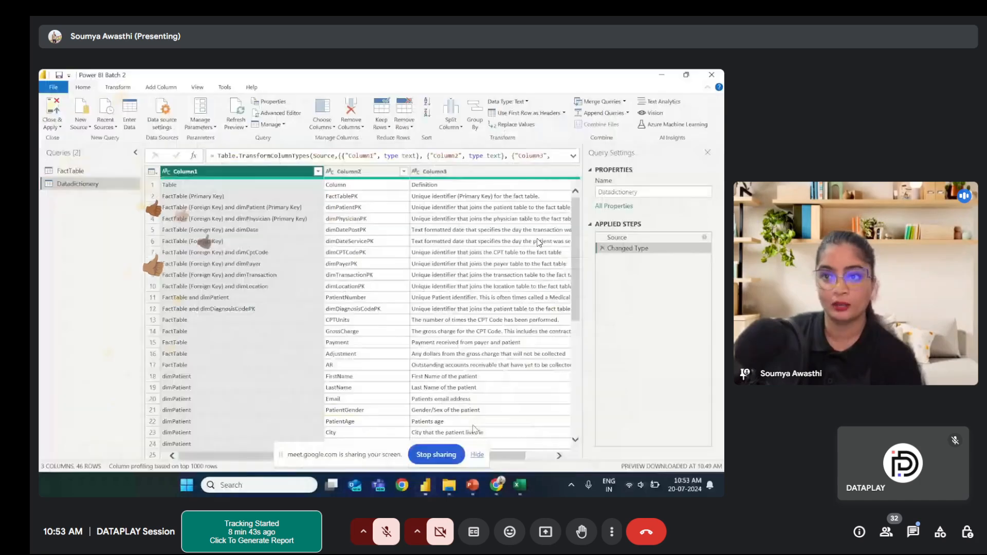
Close the Power Query Editor without applying the changes and dismiss the pending-changes notice in the report
click(714, 75)
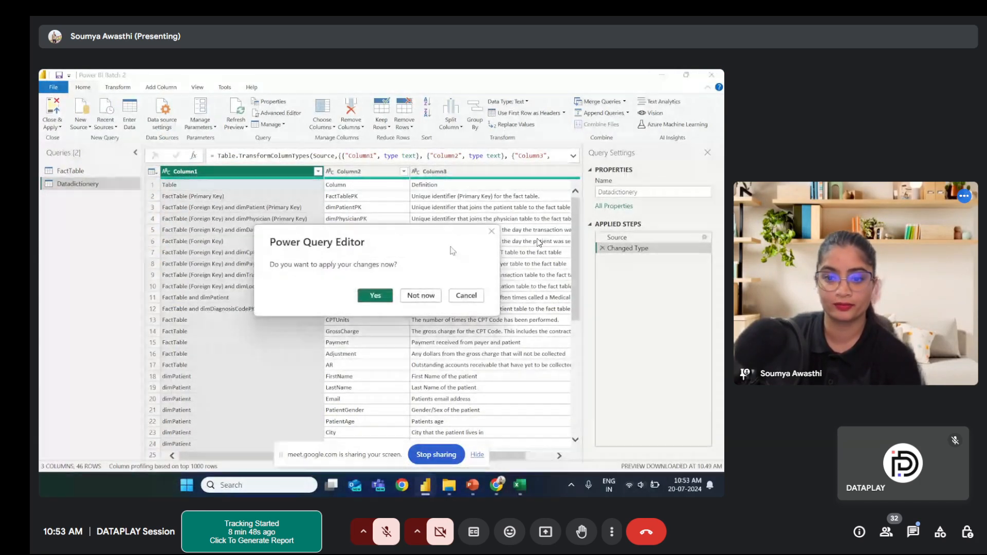
click(417, 295)
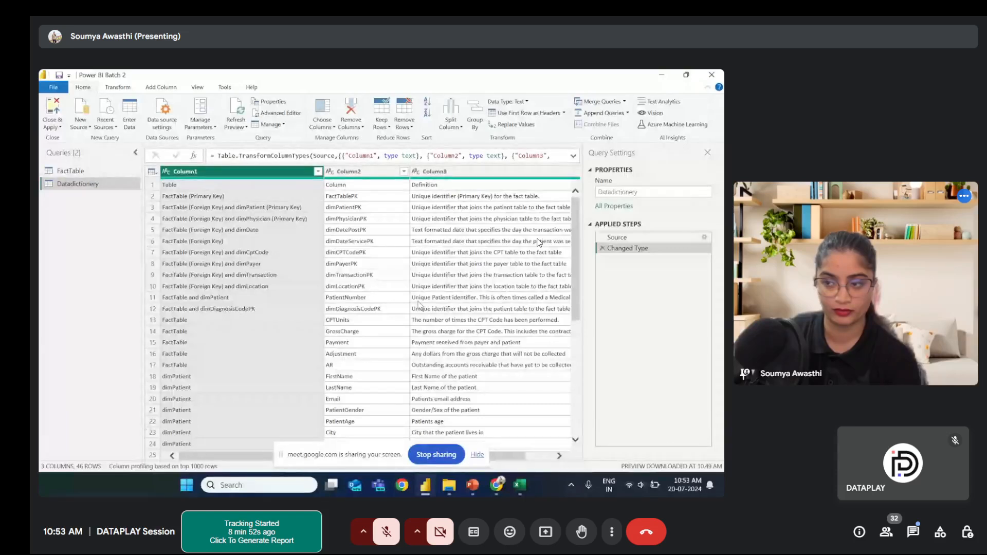
click(712, 74)
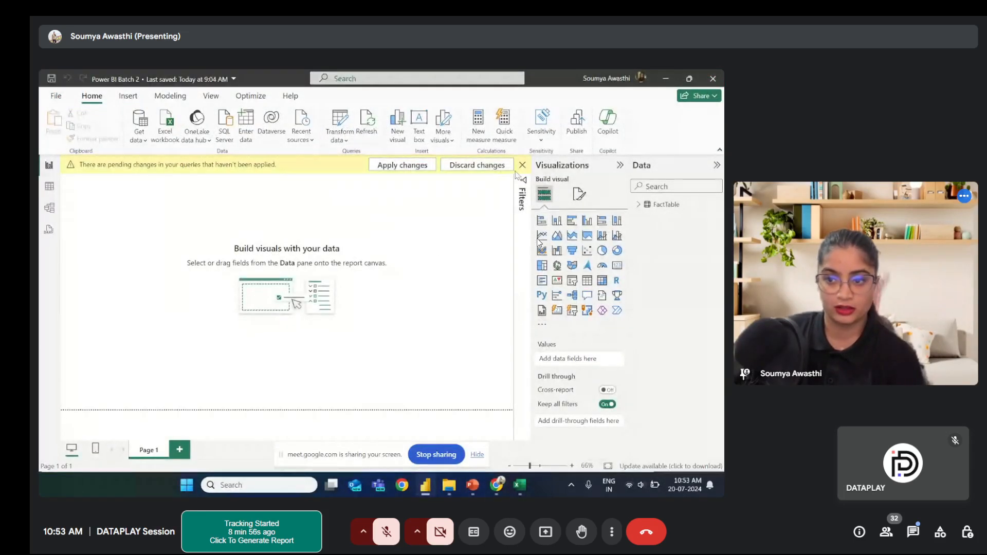
click(522, 165)
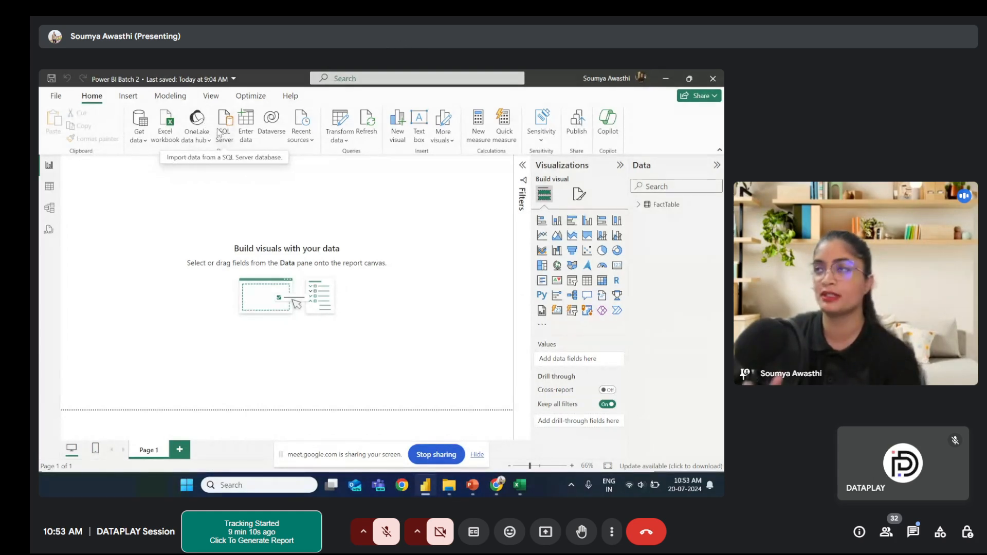
Import the Datadictionery file from the archive folder through the Excel workbook source, showing all file types, and open it for transformation
click(165, 135)
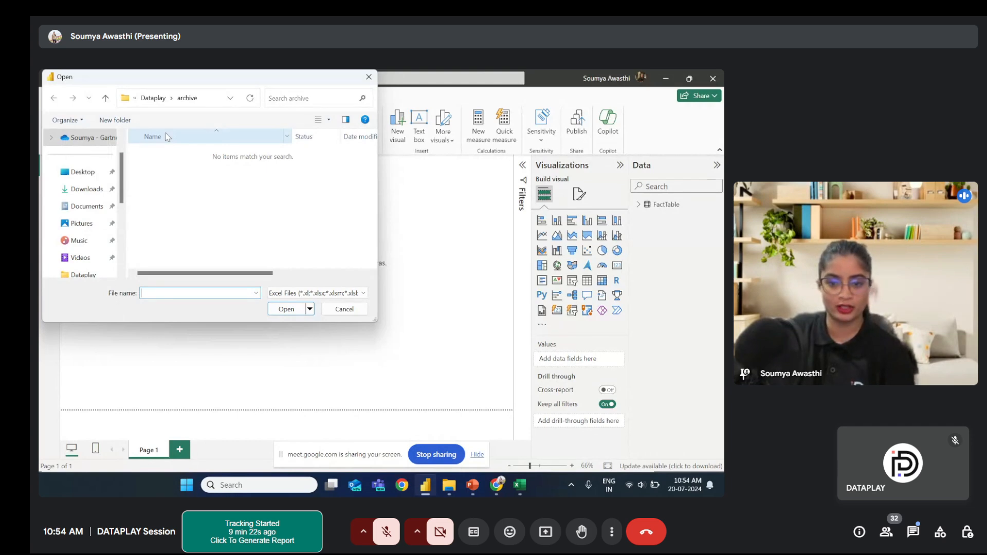
click(346, 294)
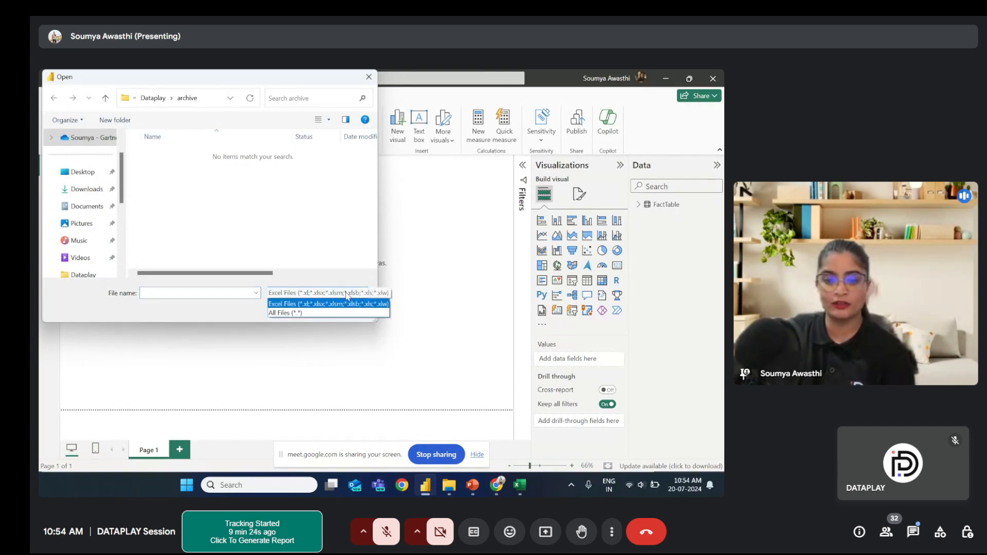
click(293, 314)
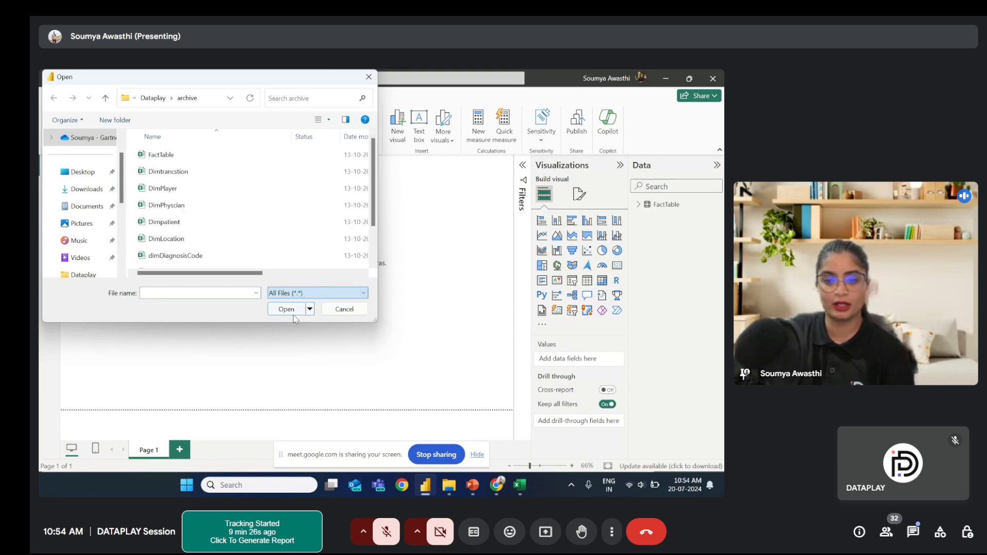
click(171, 155)
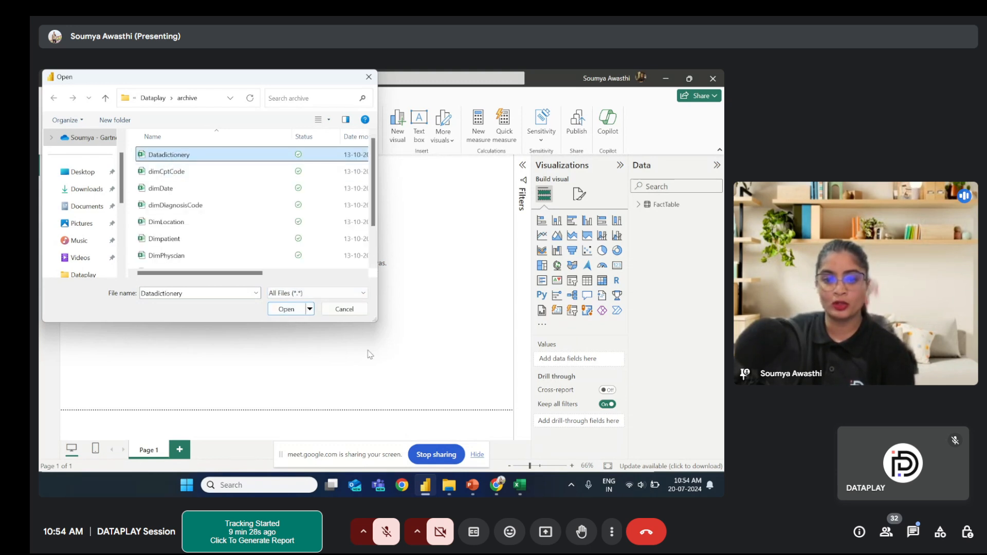
click(286, 309)
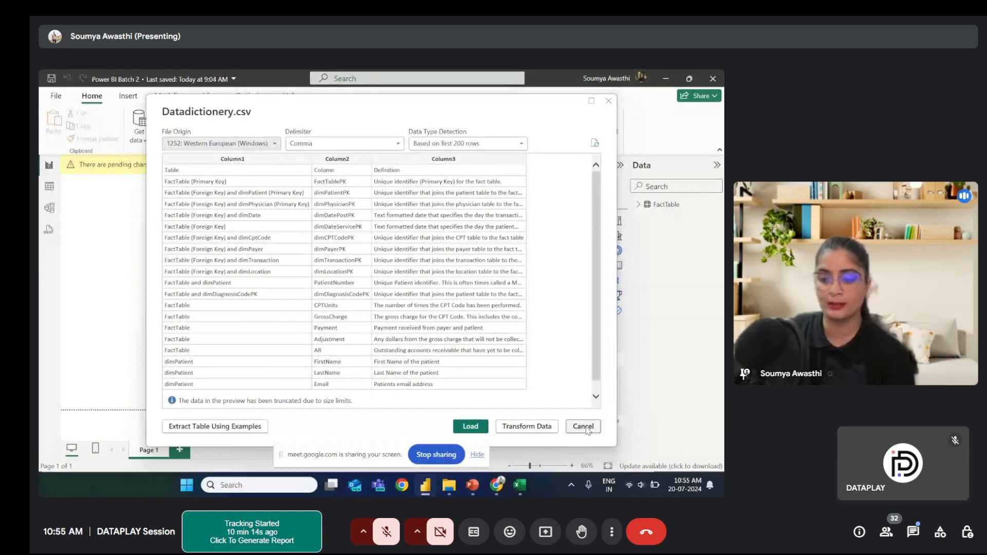
click(520, 427)
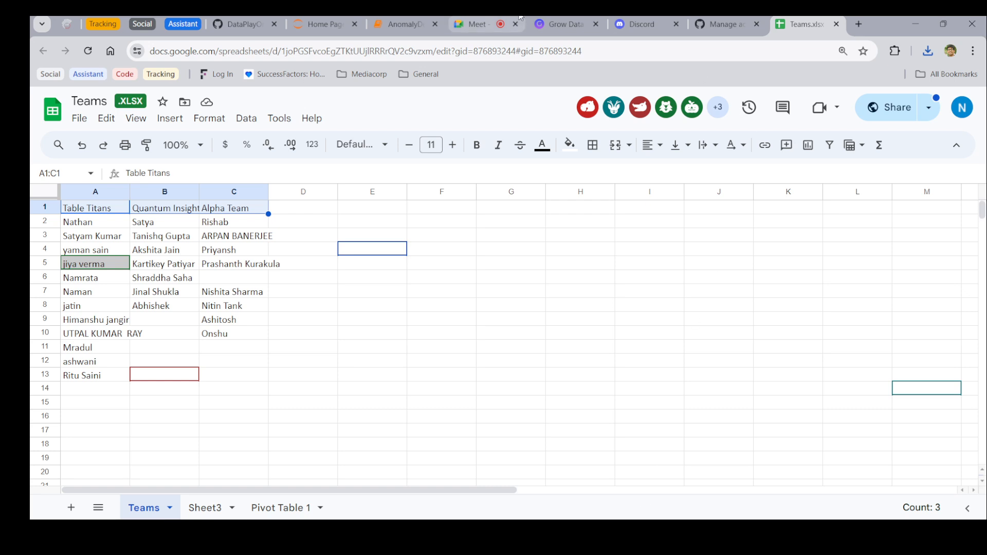
Switch to the Google Meet call in the browser and show it full screen
click(476, 24)
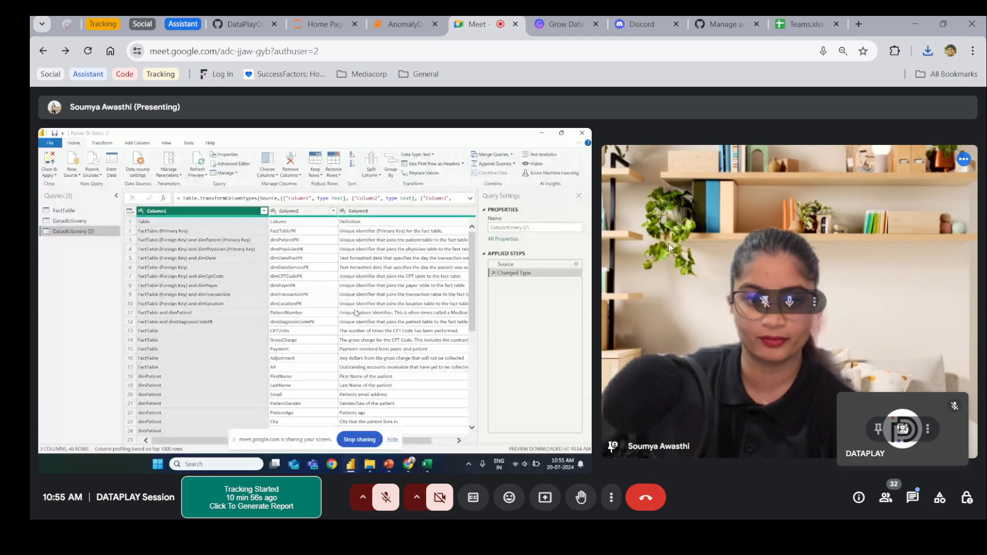
key(F11)
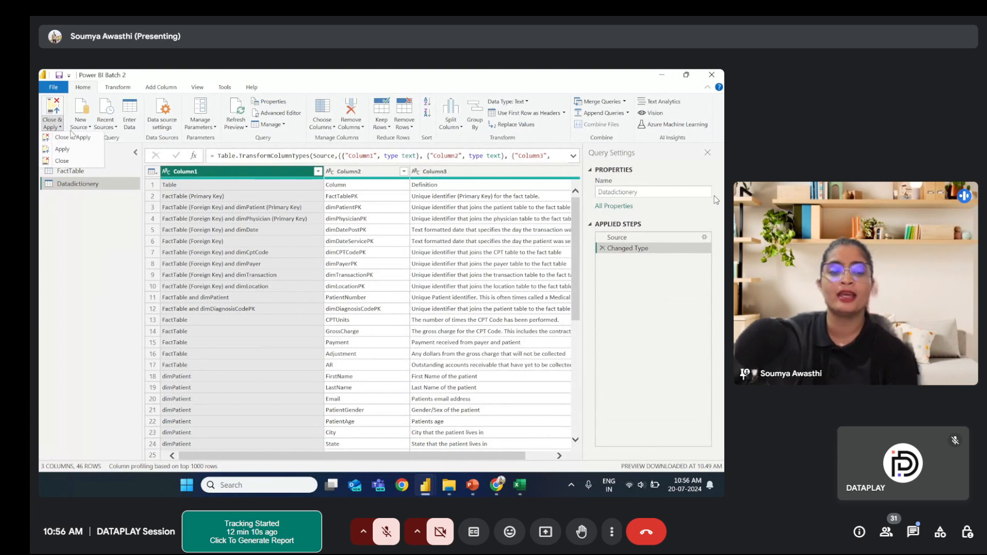
Examine the available options for closing and applying queries, adding a new source and reusing recent sources
click(64, 161)
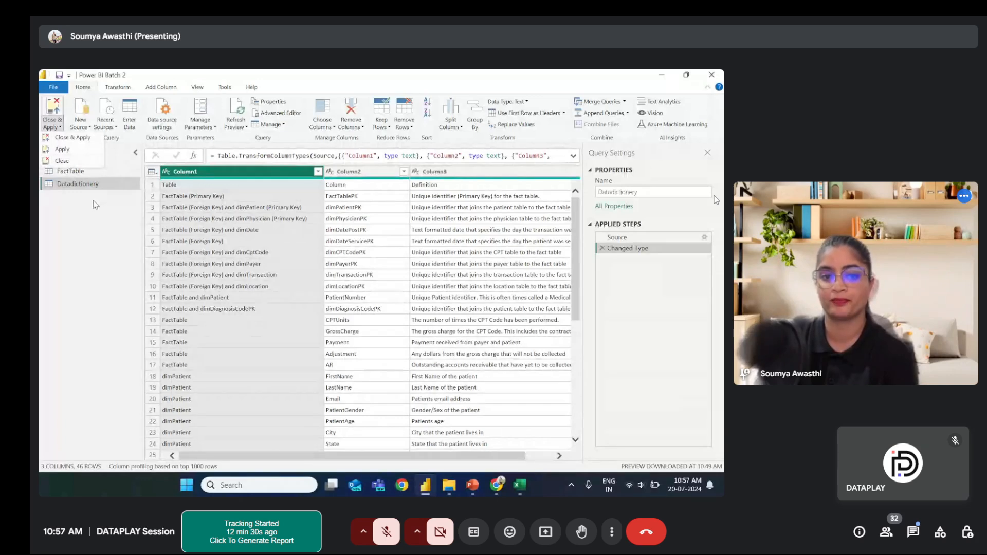
click(54, 117)
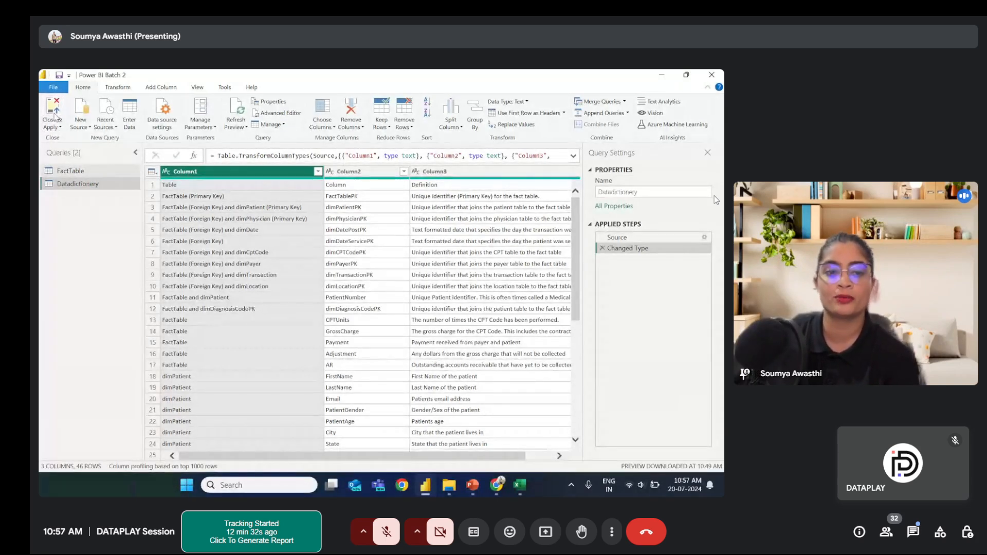
click(86, 127)
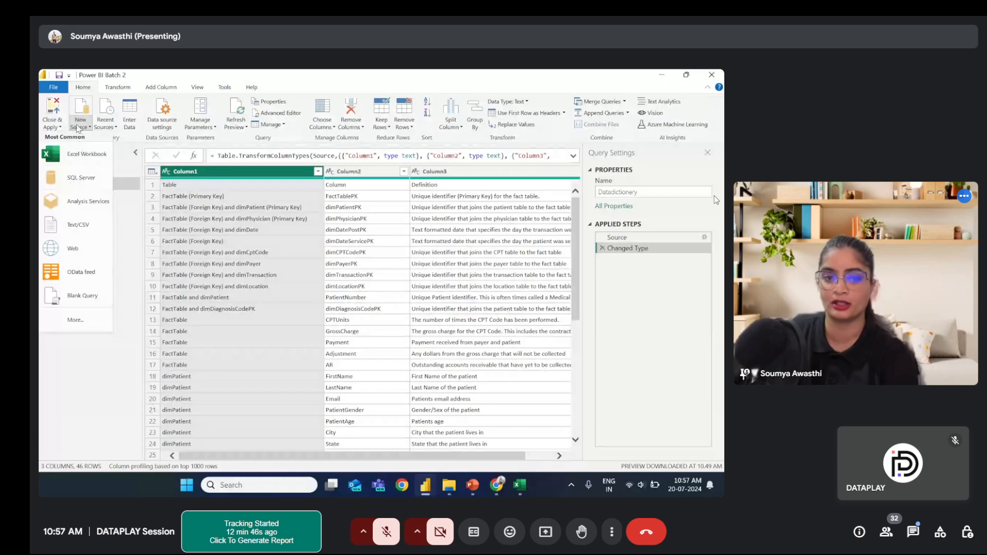
click(73, 383)
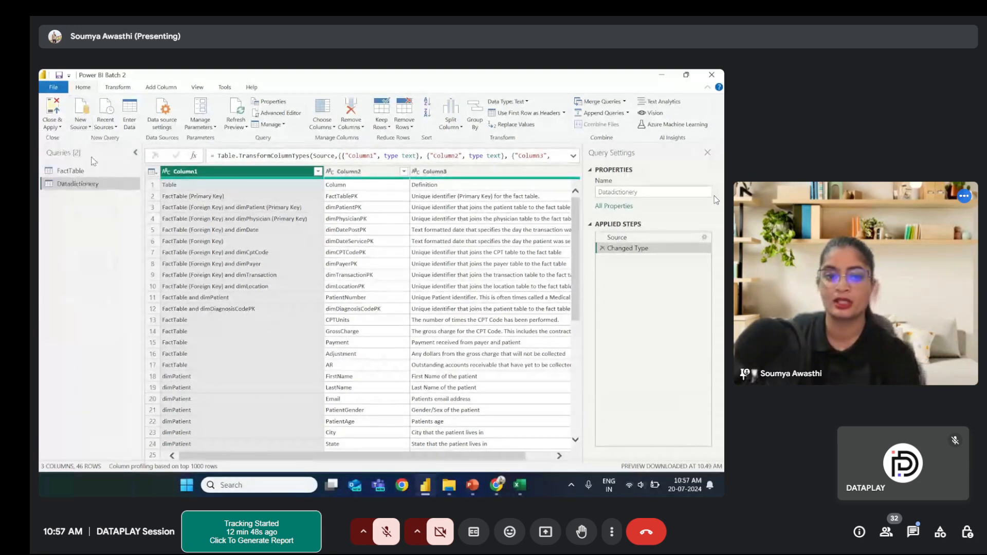
click(104, 128)
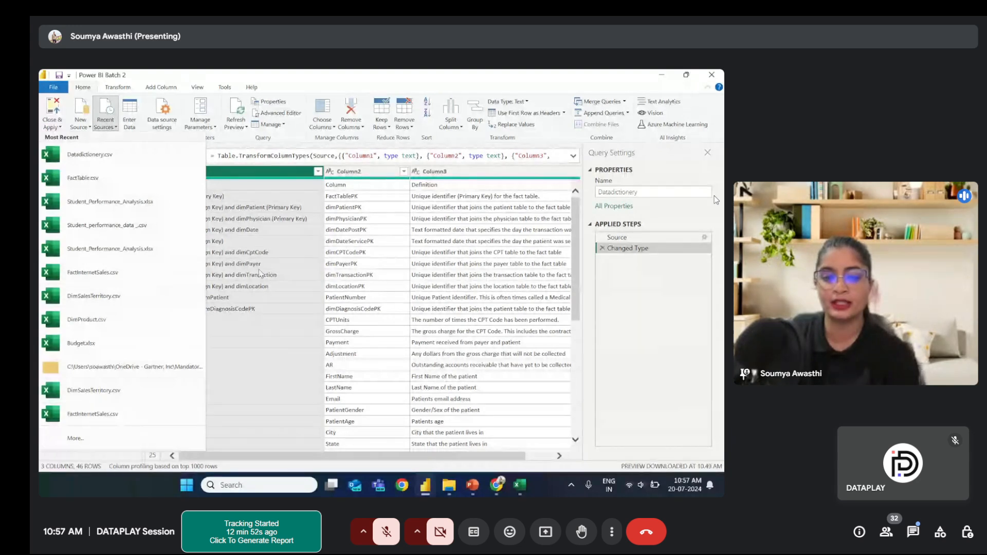
click(586, 345)
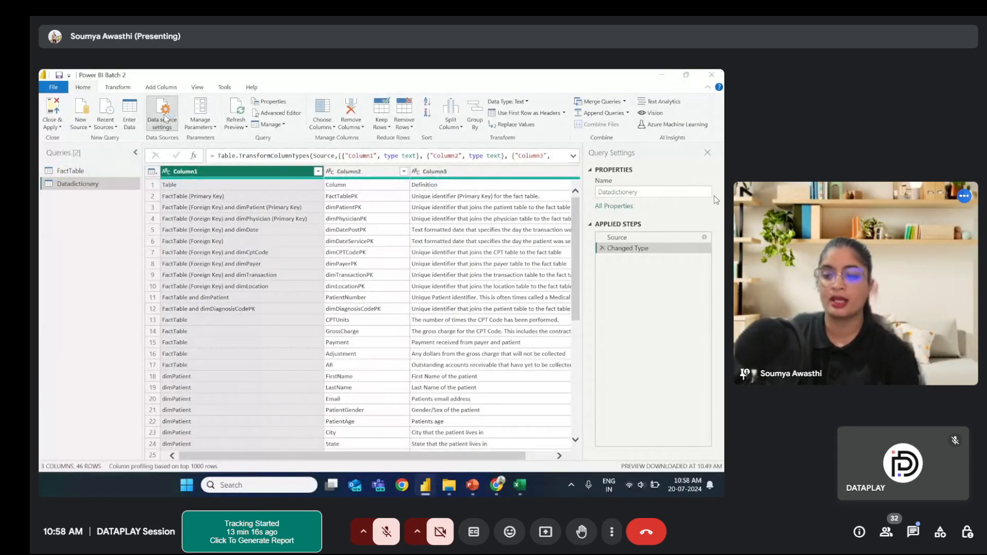
Review the data source settings for the current file and the options for managing parameters
click(164, 118)
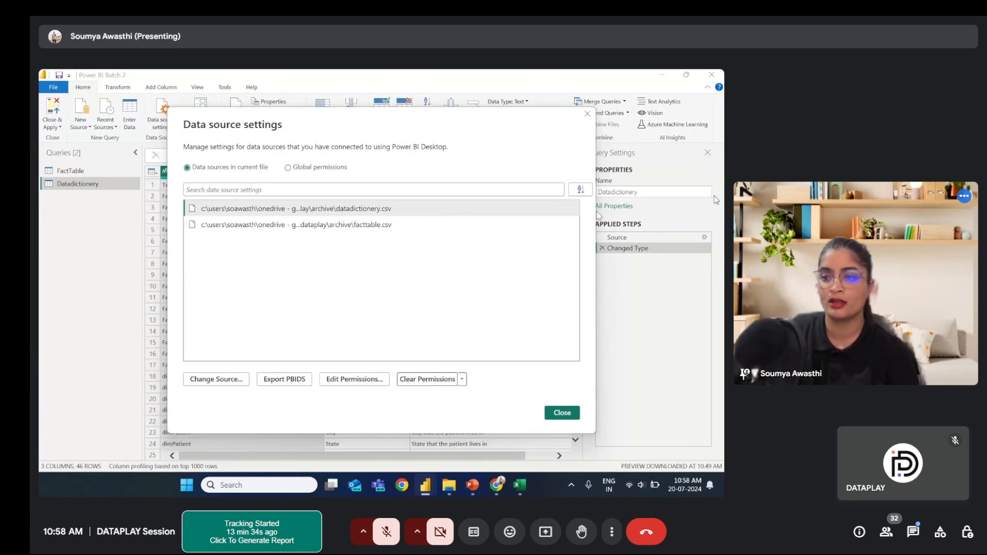
click(588, 114)
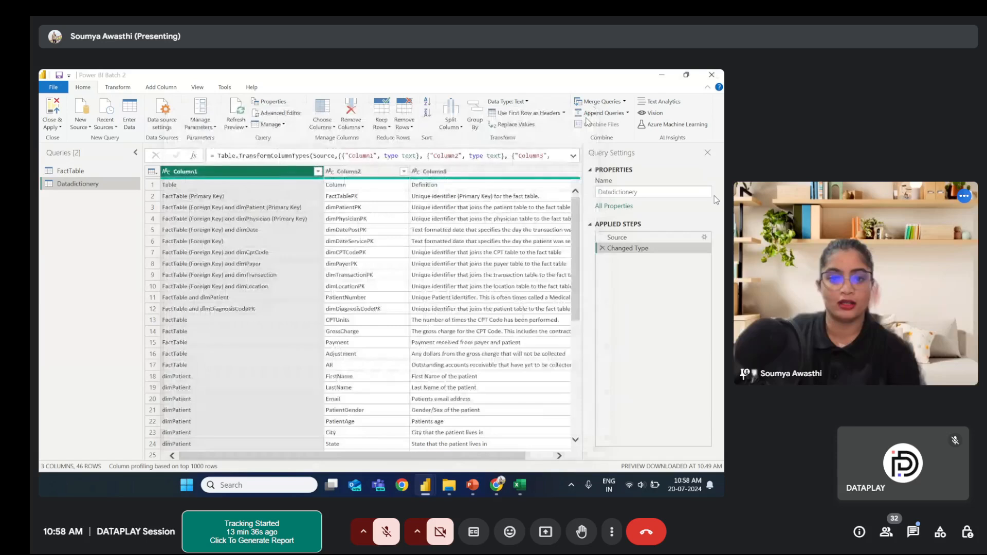
click(205, 127)
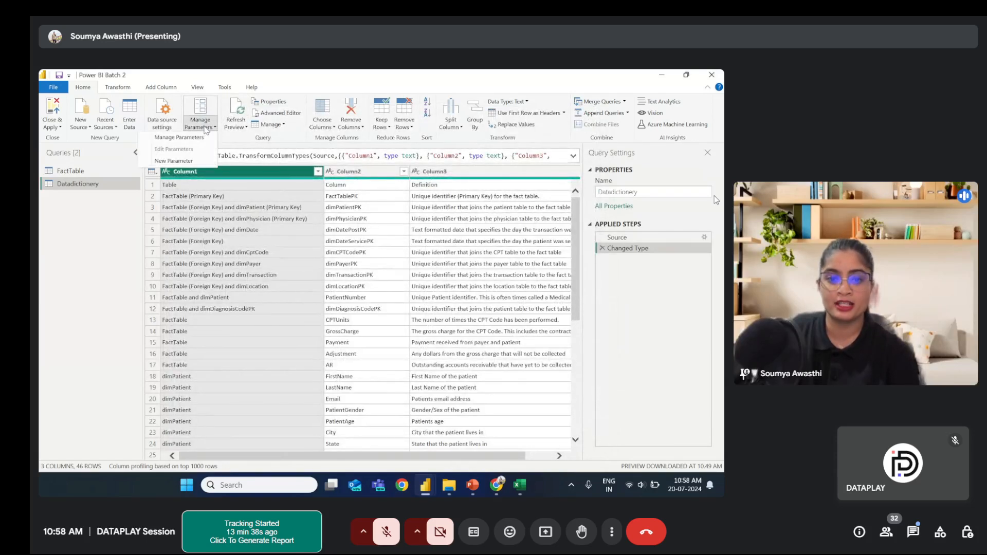
click(107, 265)
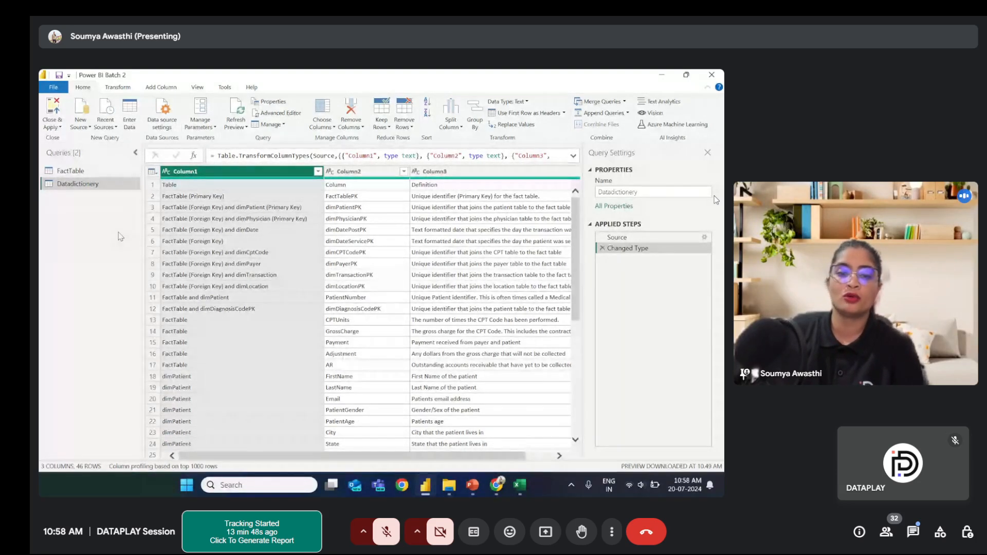
click(207, 126)
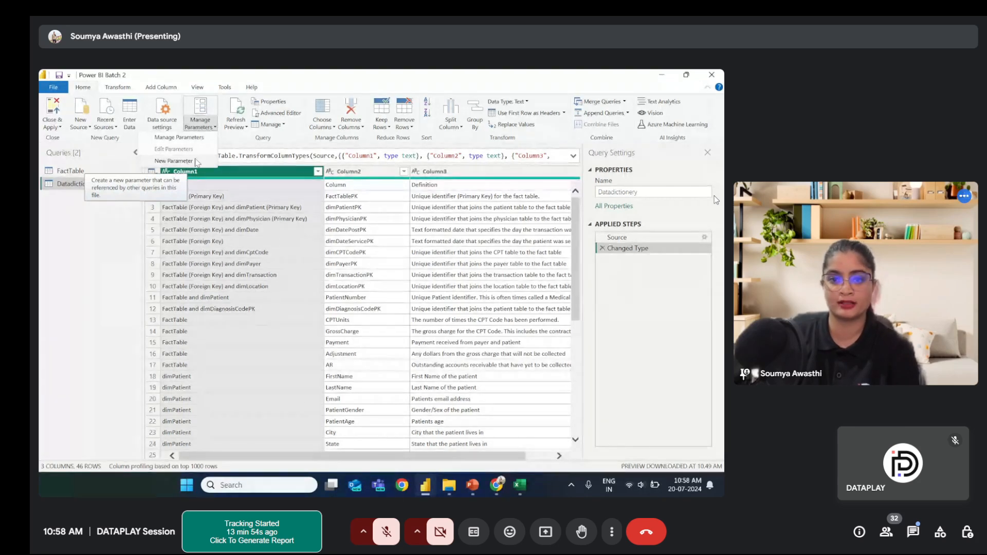
click(230, 138)
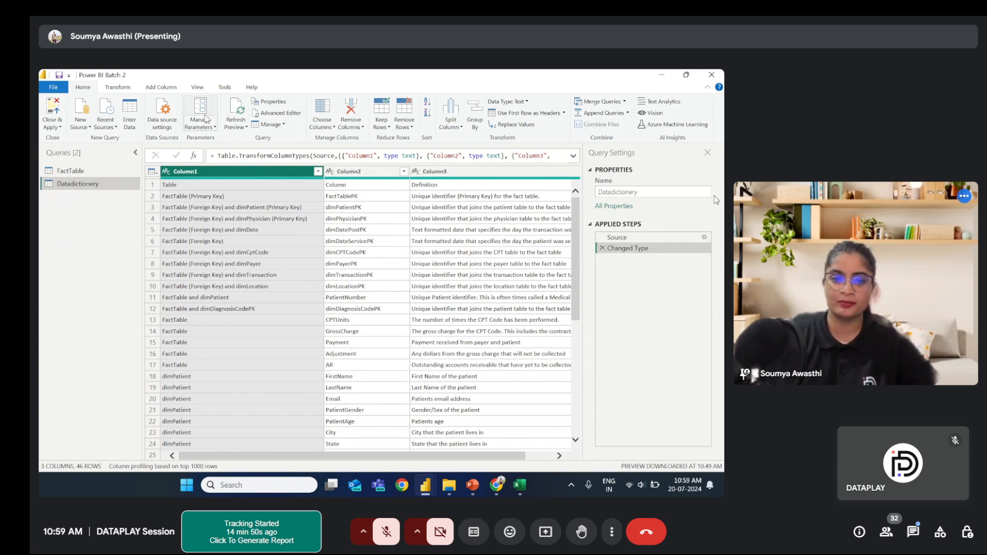
Review the refresh options and refresh the preview of the Datadictionery query
click(242, 127)
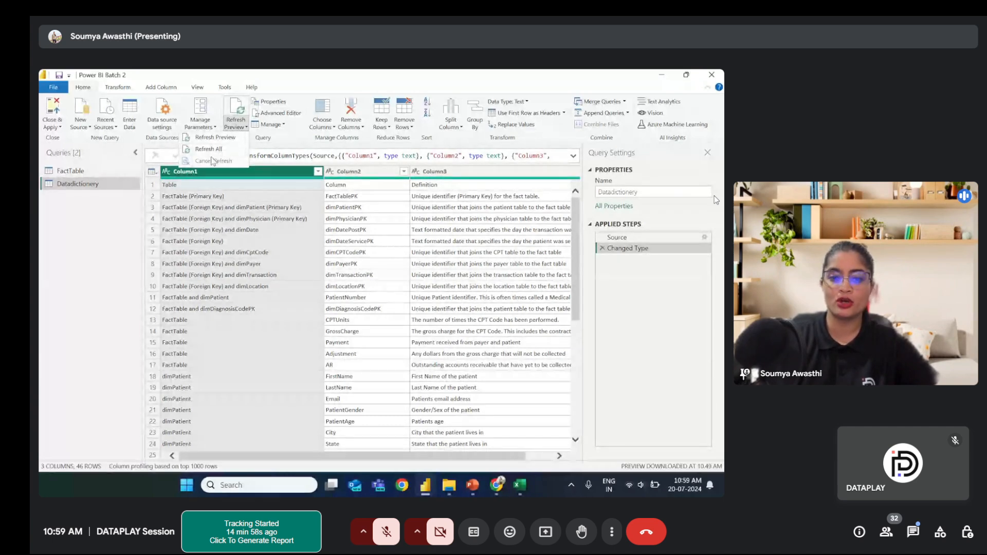
click(112, 249)
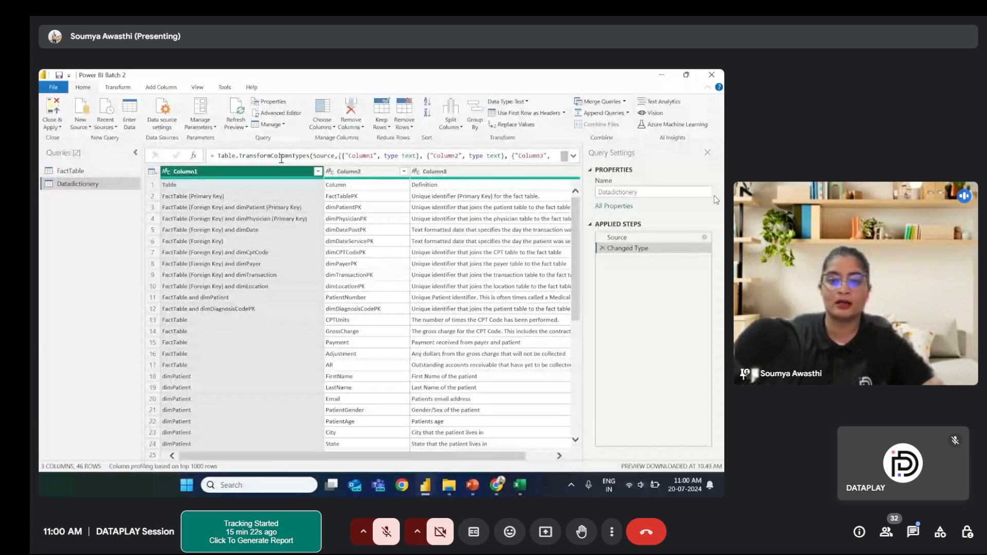
click(239, 129)
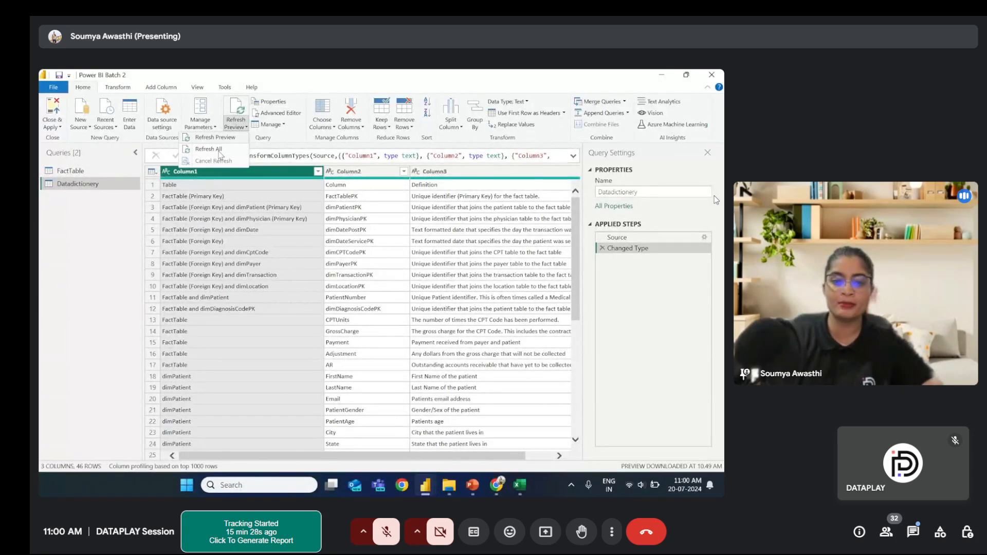
click(224, 139)
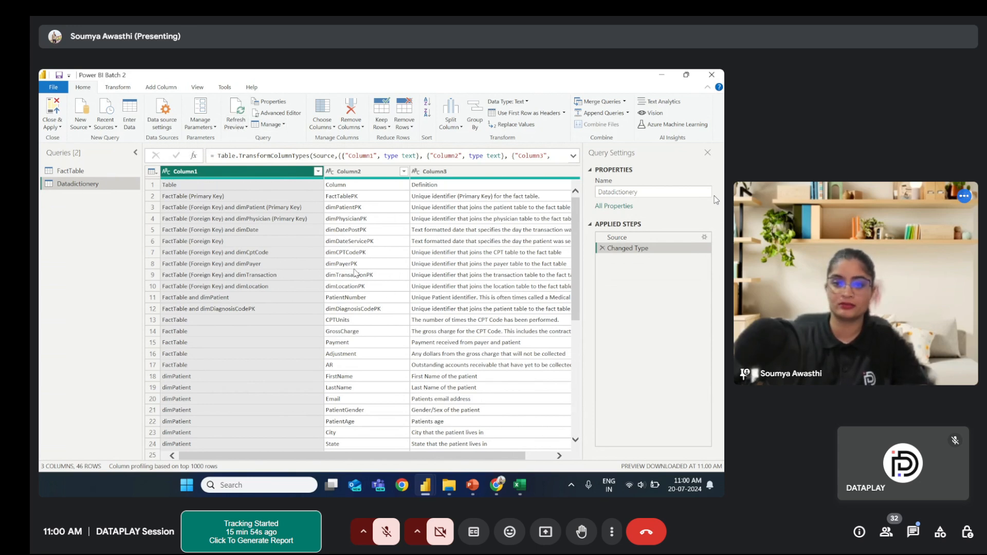
Review the query properties of Datadictionery and examine its full M code in the Advanced Editor
click(278, 102)
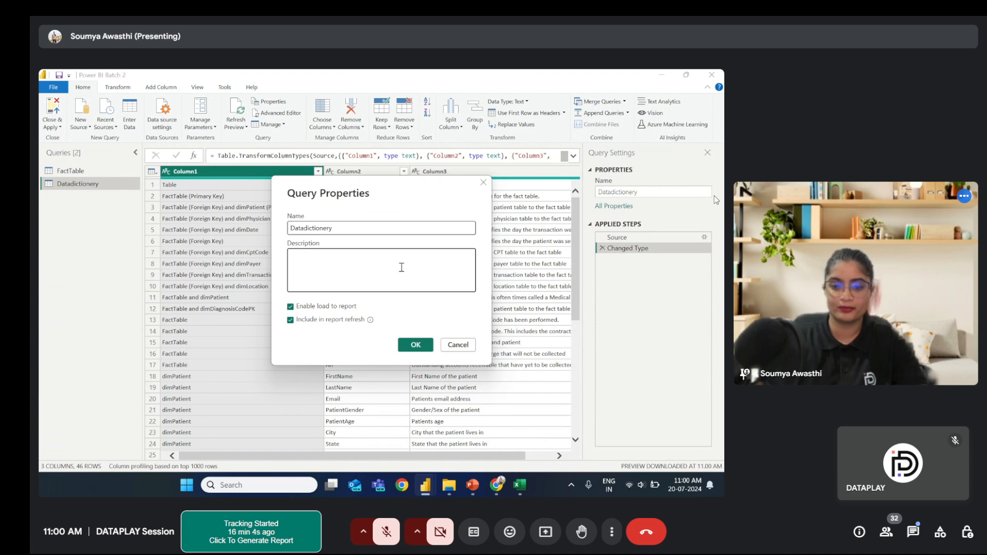
click(484, 184)
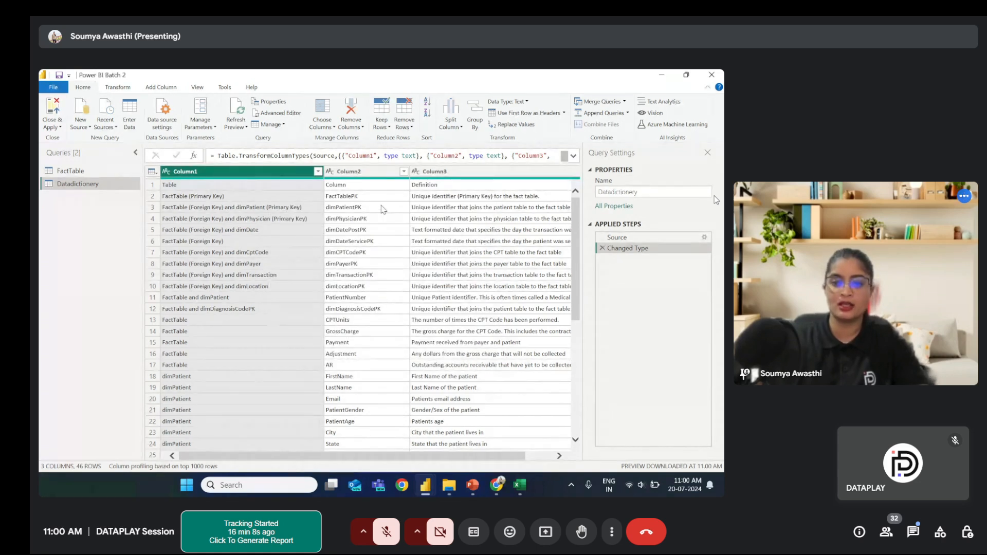
click(295, 113)
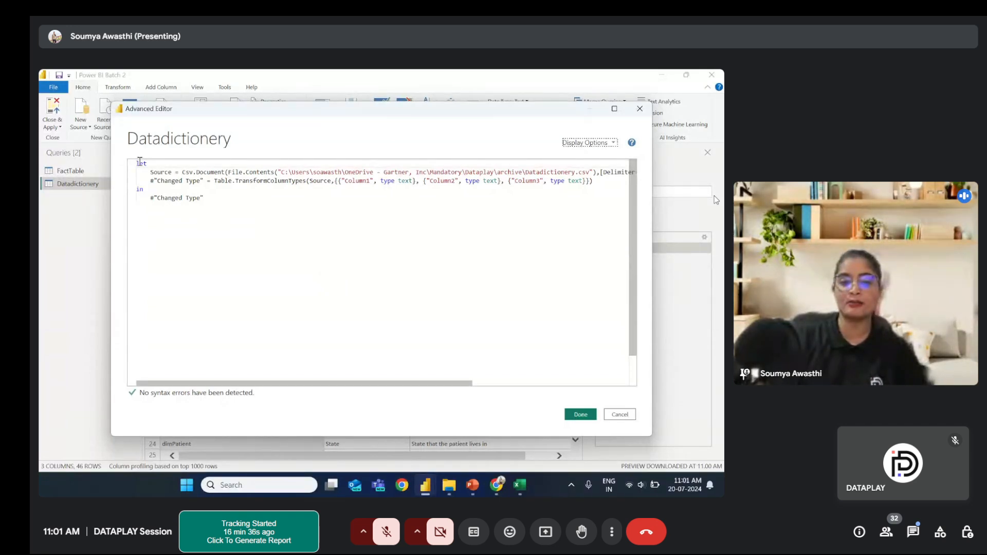
drag(138, 161, 220, 195)
click(220, 195)
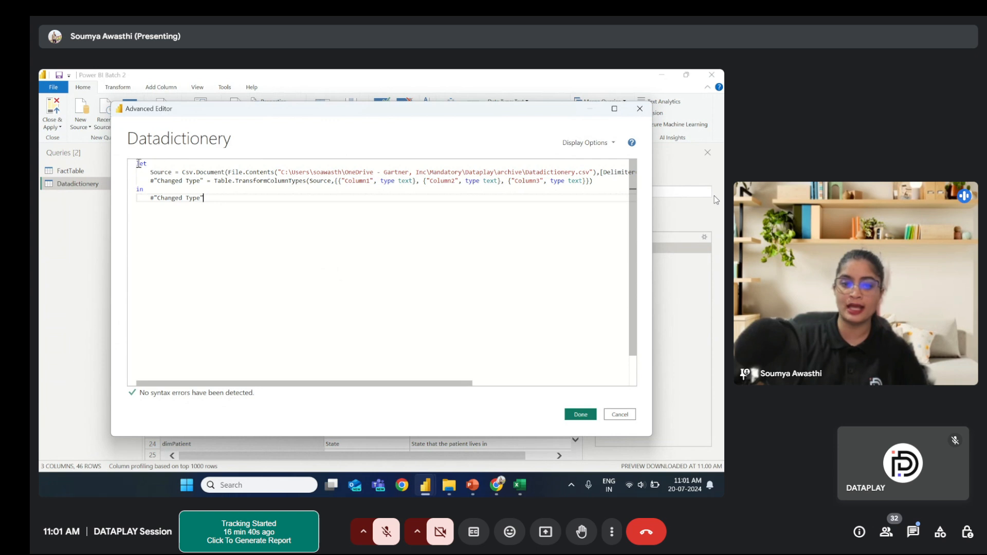
drag(137, 165, 346, 251)
scroll(492, 317, down, 2)
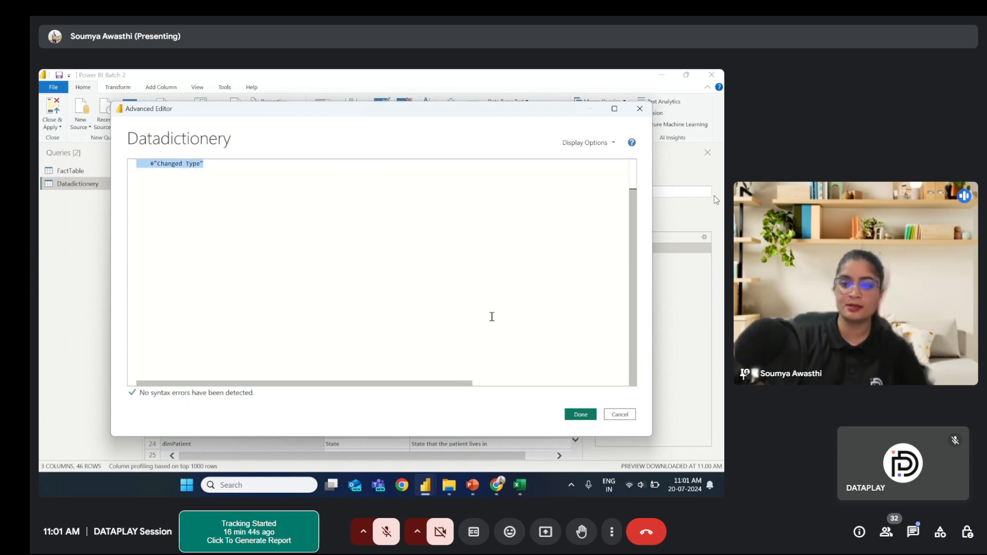
scroll(491, 316, up, 2)
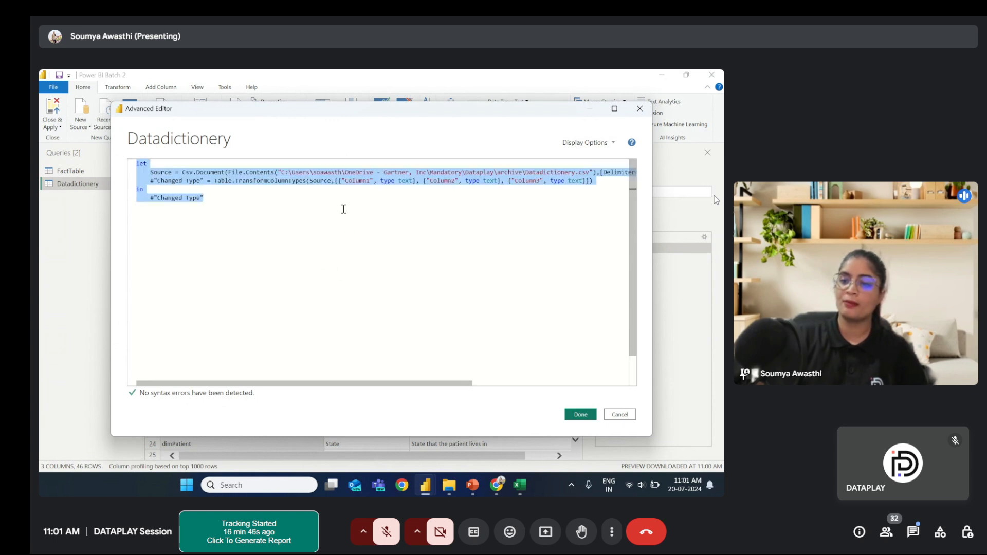
click(391, 277)
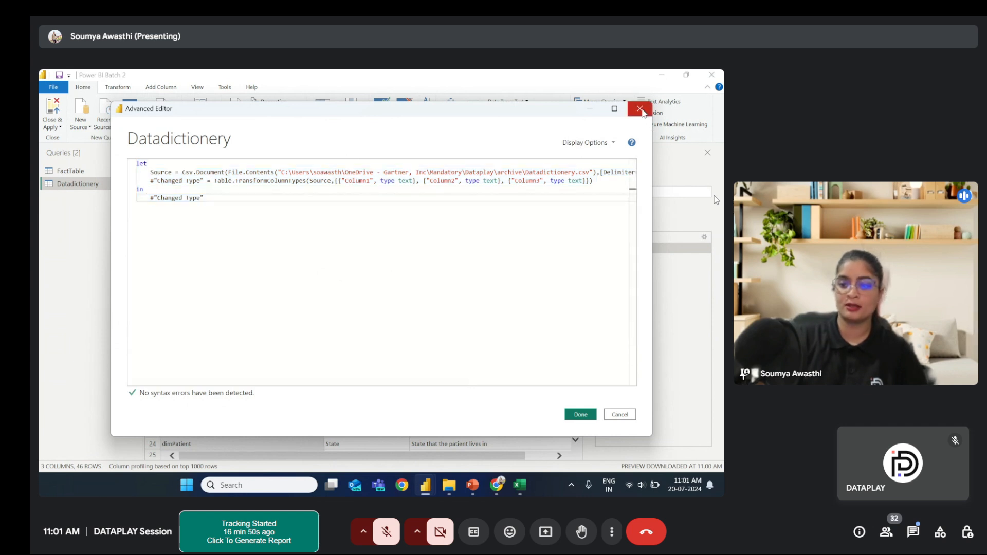
click(619, 414)
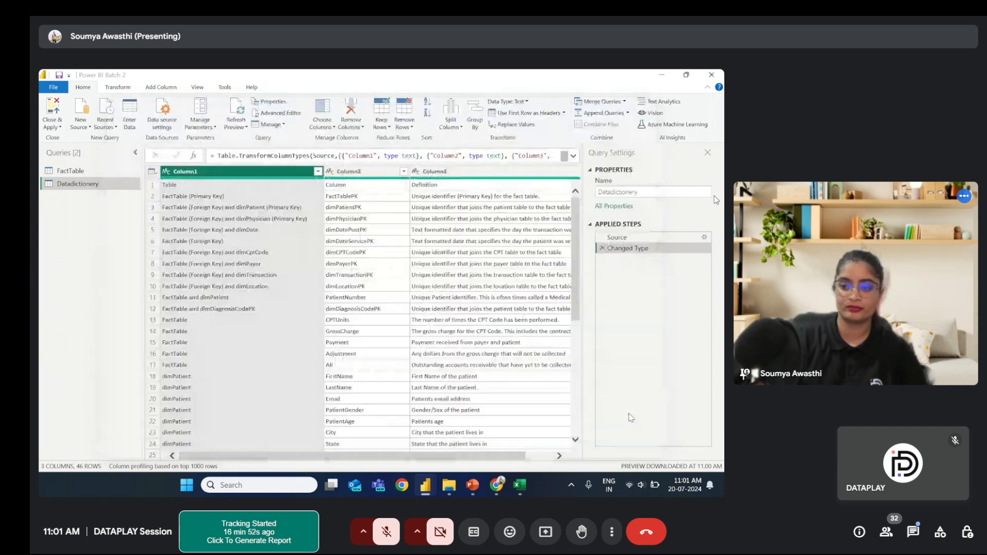
Remove Column2 from the Datadictionery query
click(353, 172)
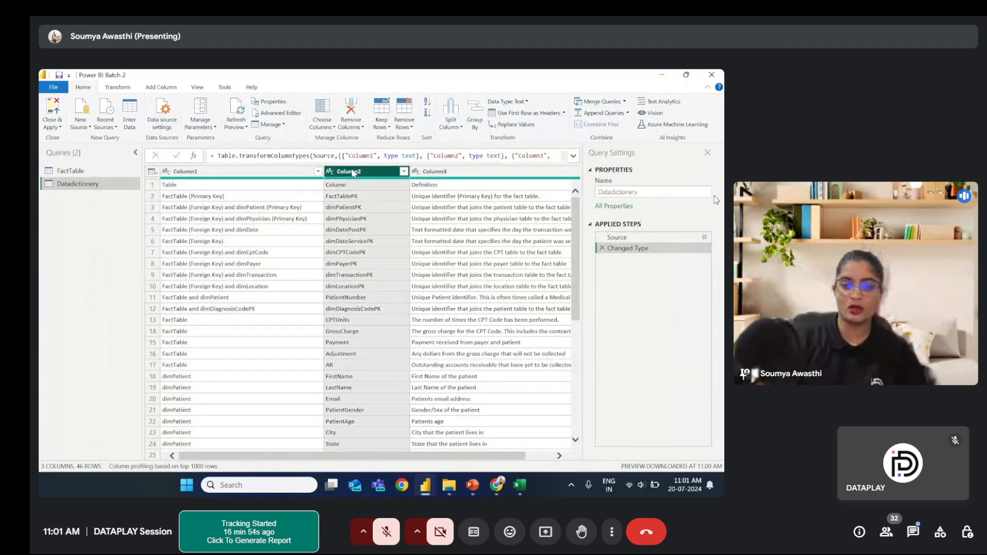
right_click(354, 172)
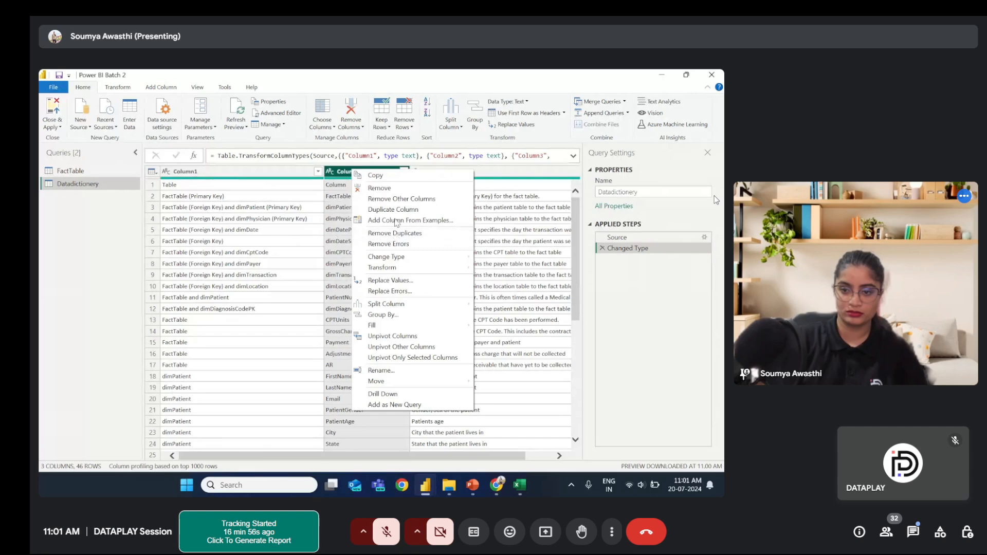
click(389, 189)
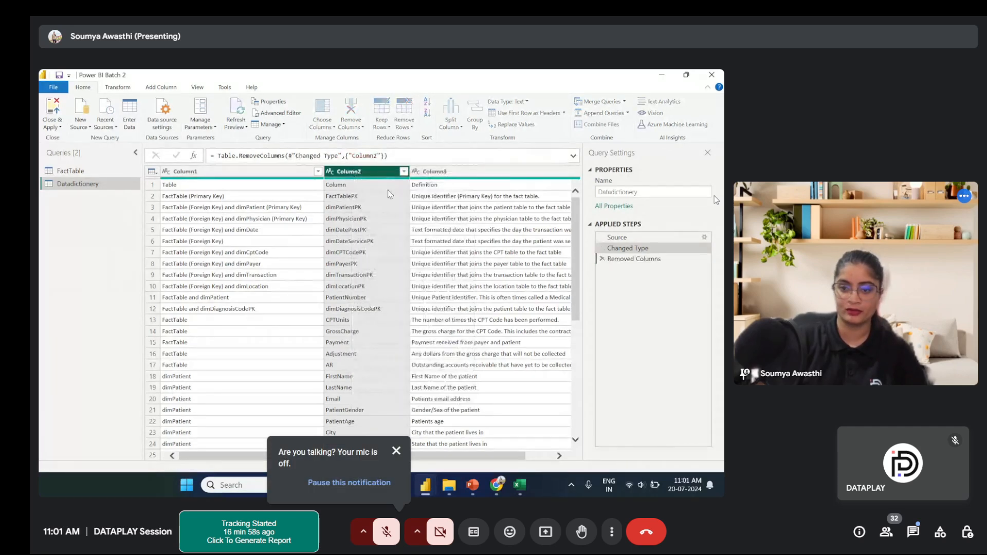
Examine the Table.RemoveColumns line in the Datadictionery query's M code in the Advanced Editor
click(265, 114)
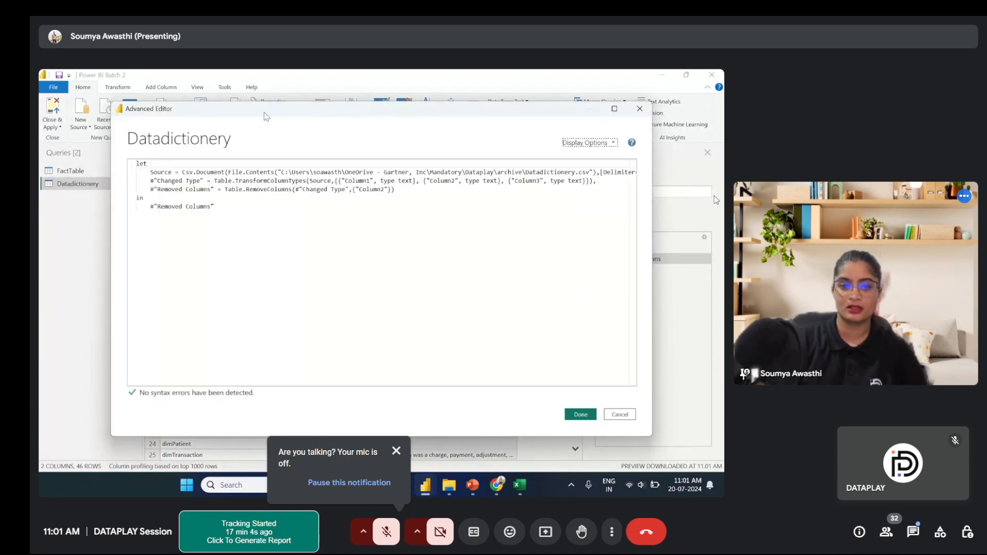
click(150, 190)
key(shift+End)
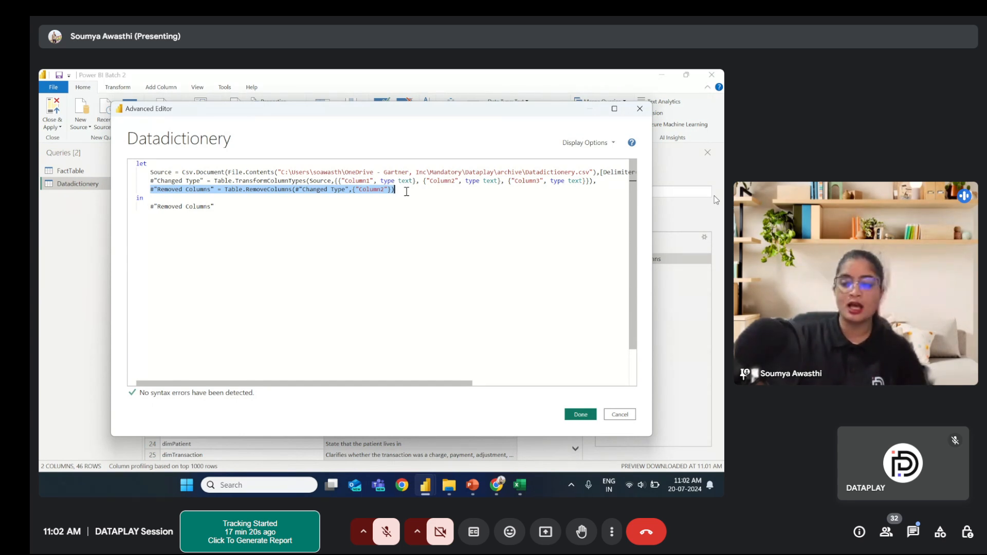
click(642, 110)
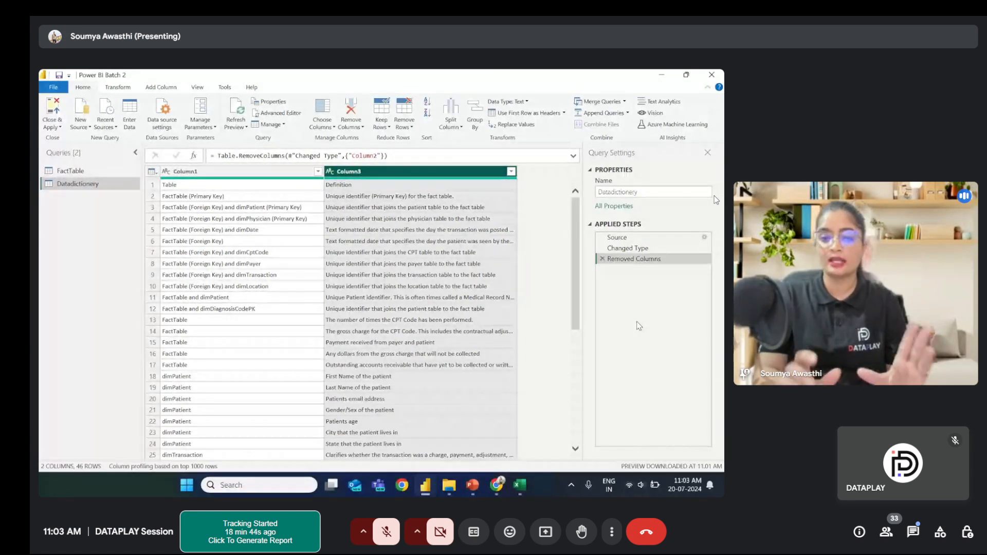
click(277, 113)
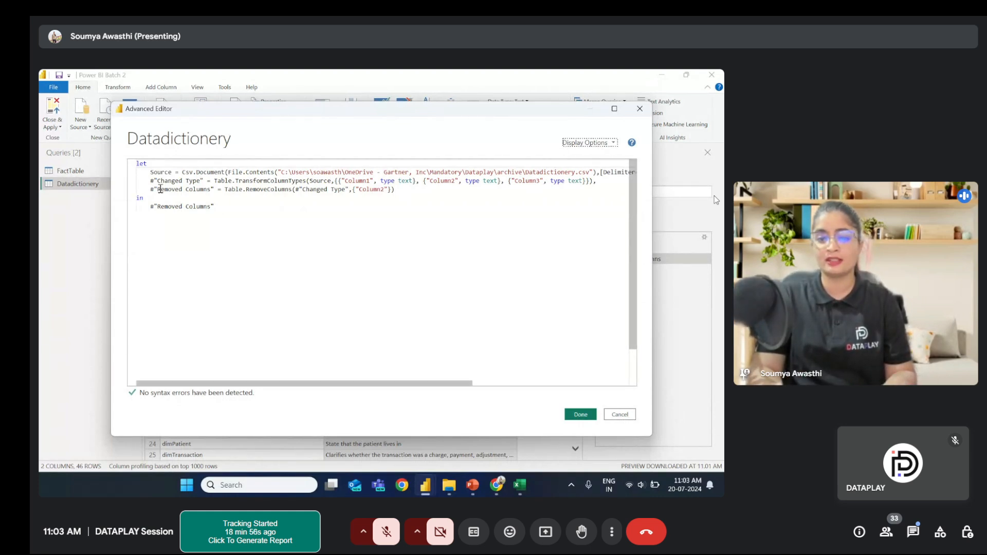
click(581, 414)
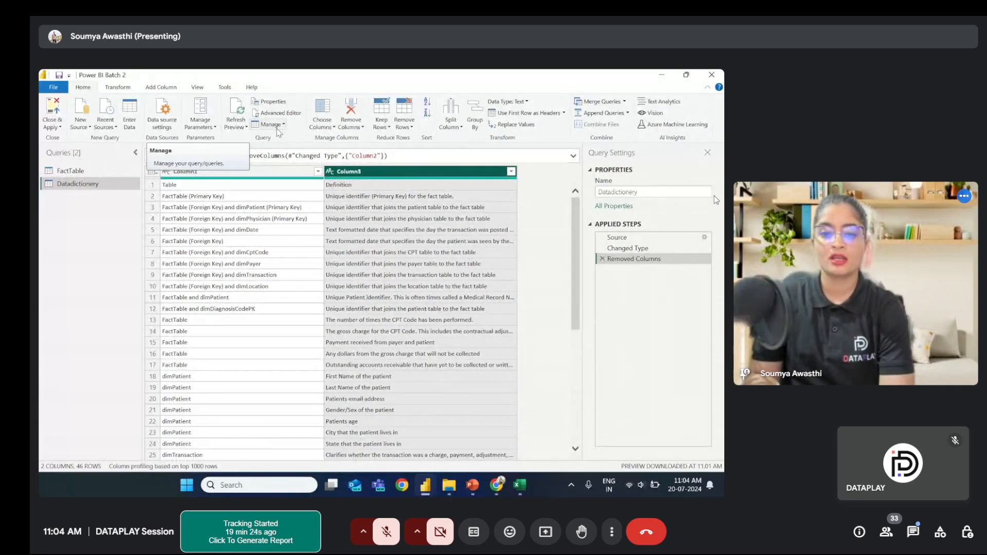
Review the query management options for deleting, duplicating and referencing a query
click(284, 127)
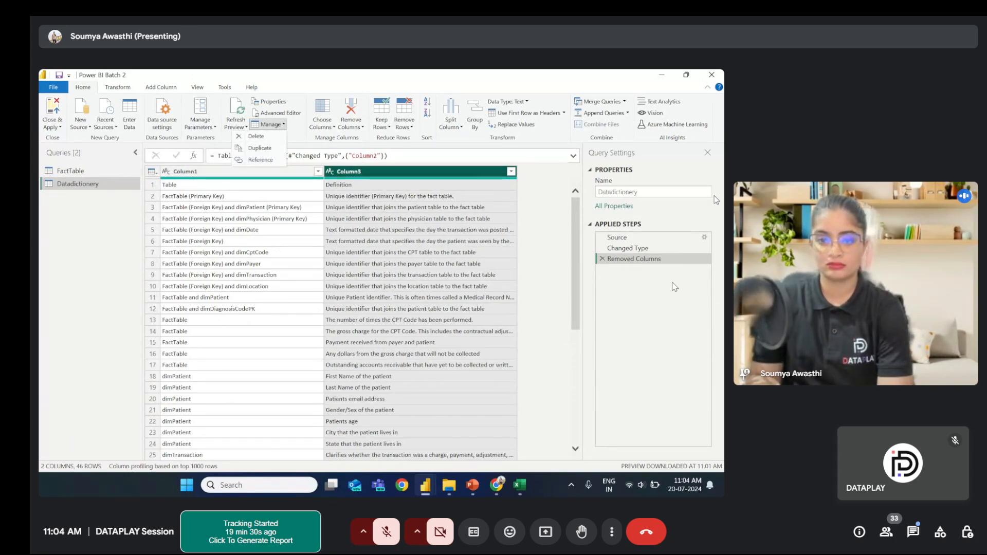
click(103, 242)
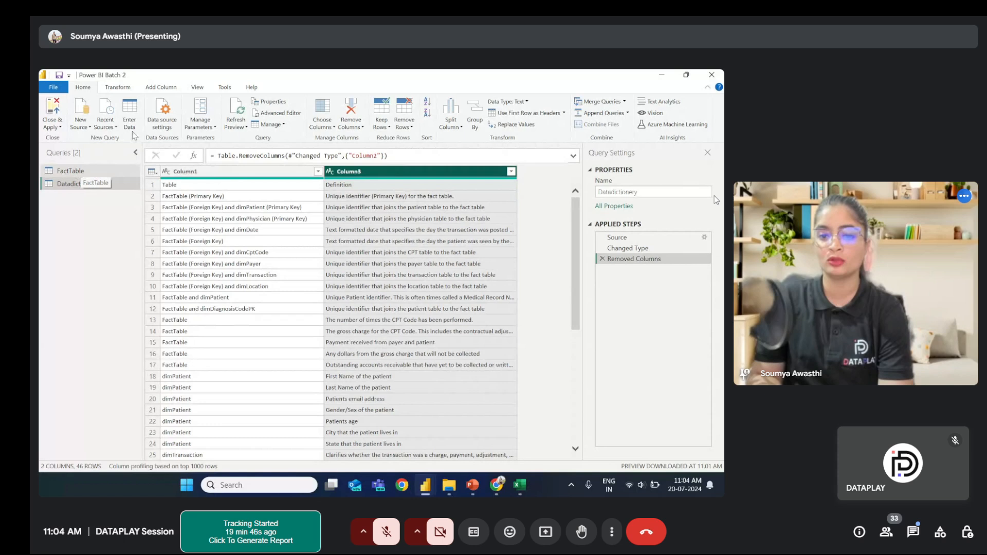
click(268, 124)
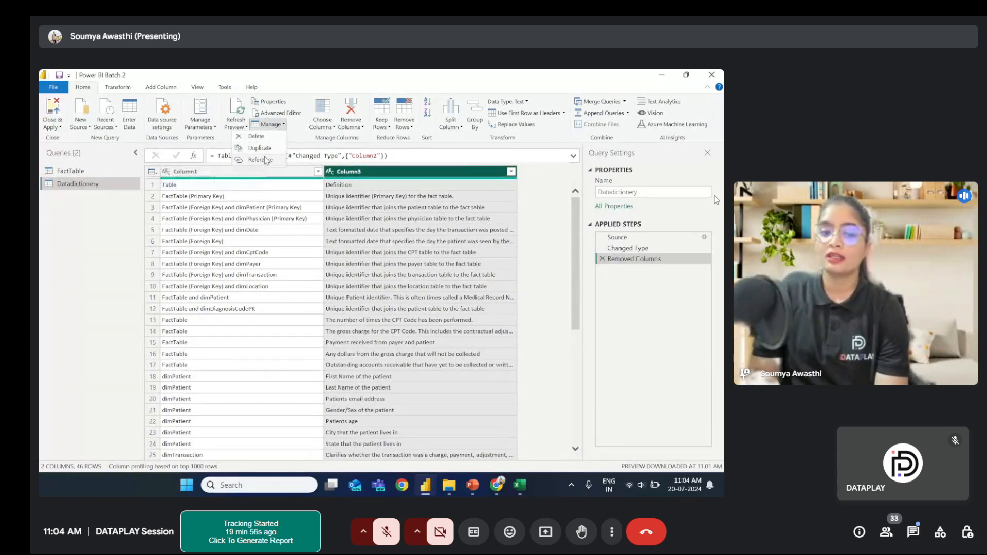
click(72, 254)
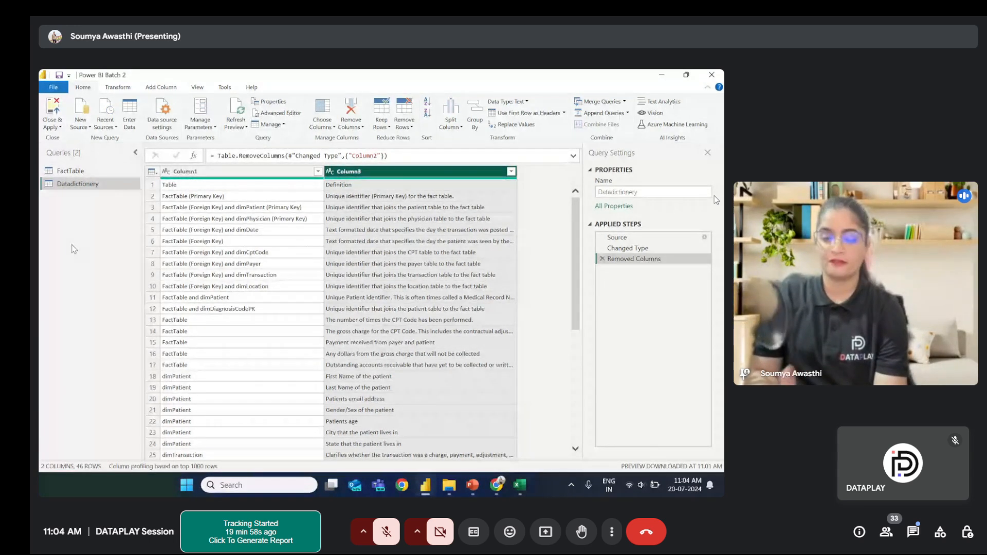
Duplicate the Datadictionery query
click(66, 184)
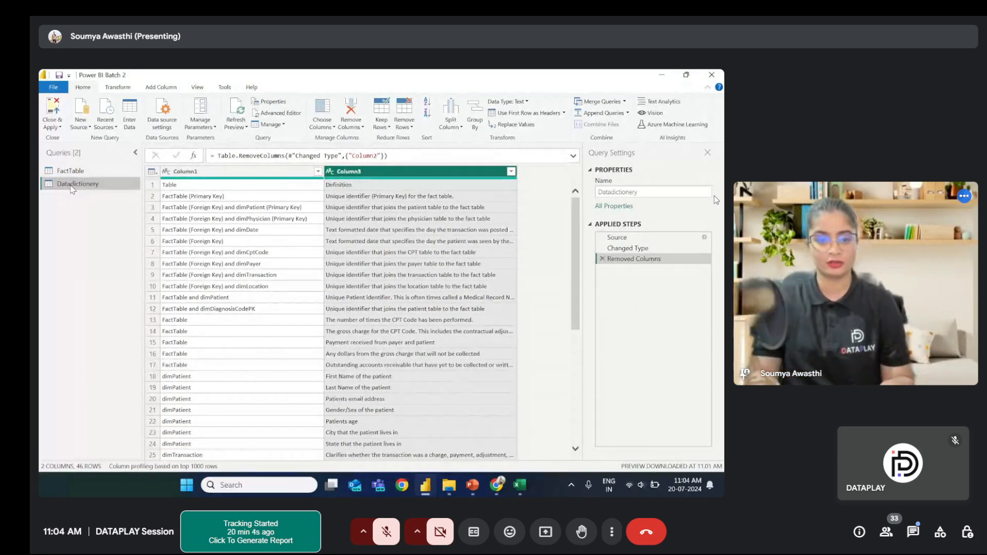
right_click(71, 186)
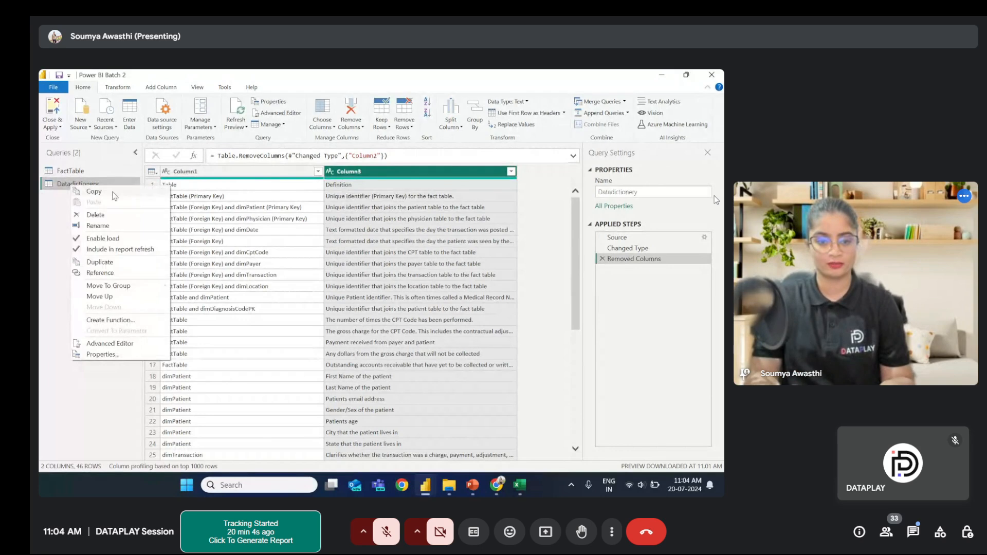
click(107, 263)
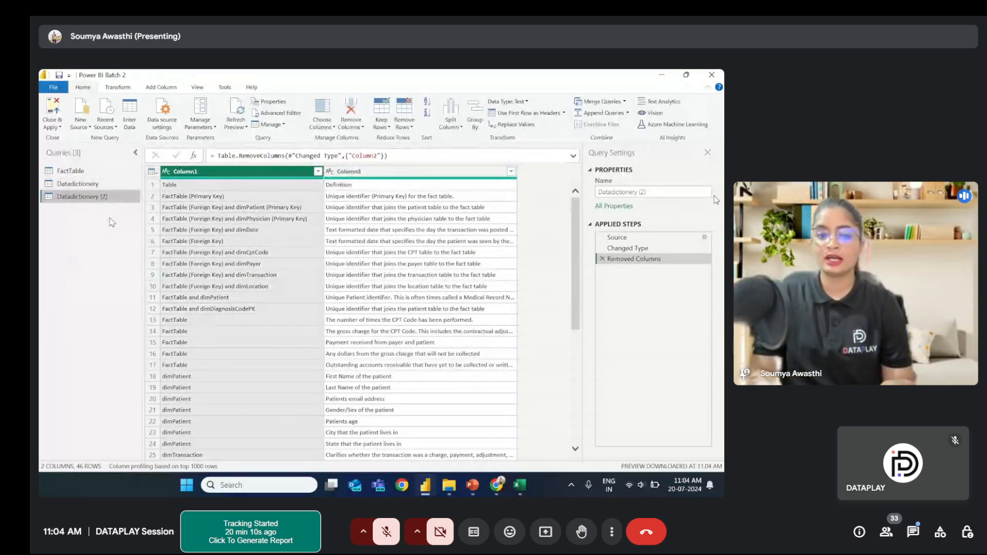
Examine each applied step of the original Datadictionery query, including the source's CSV file path settings, and compare them with the duplicate's steps
click(88, 187)
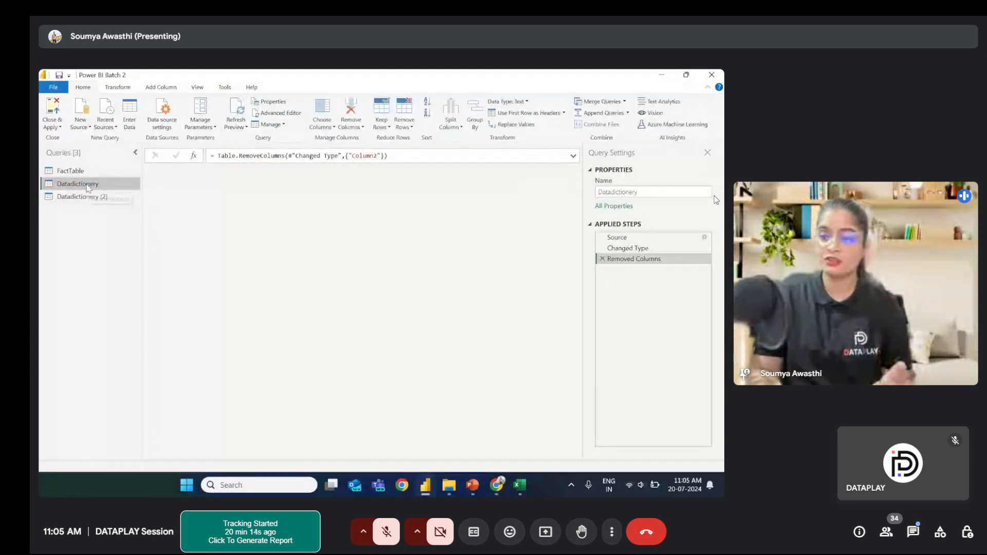
click(646, 238)
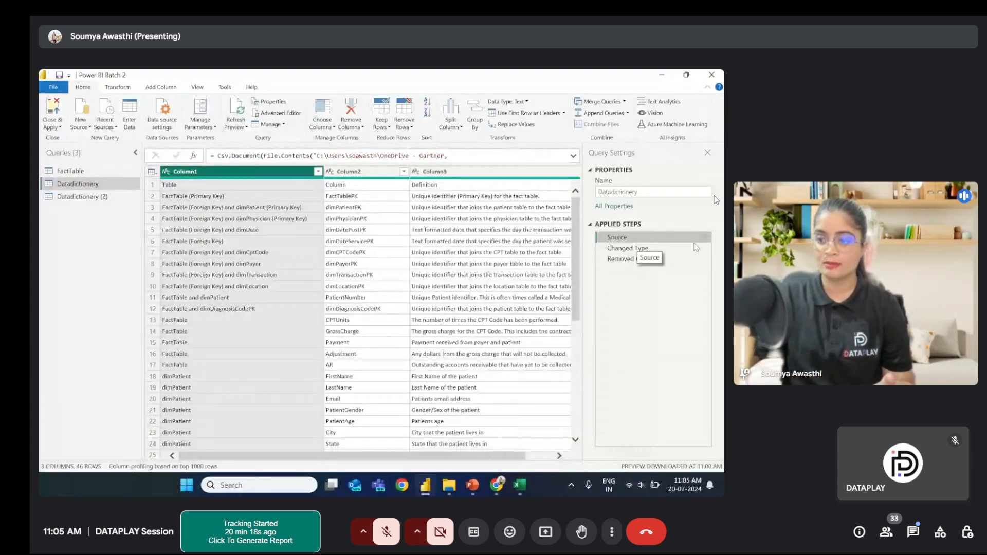
click(705, 237)
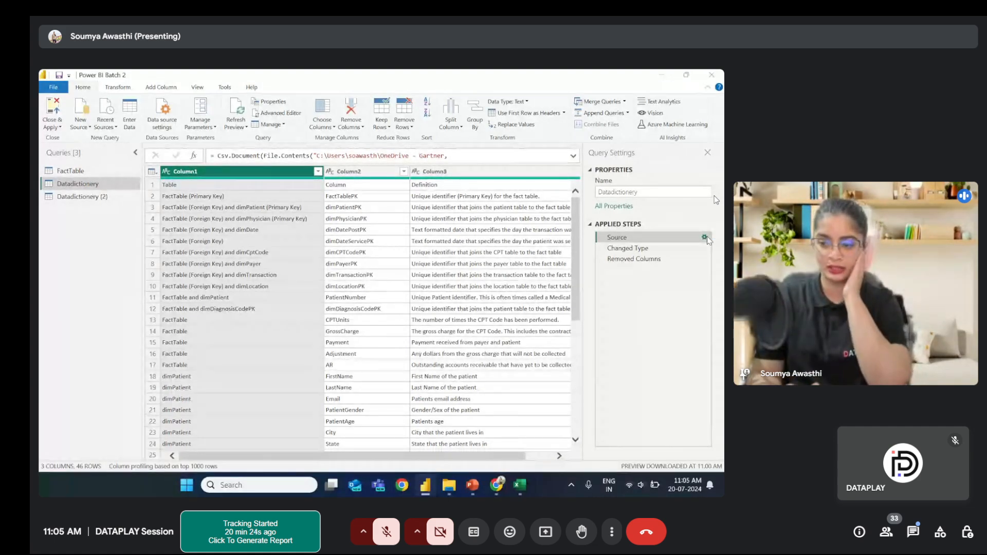
click(705, 238)
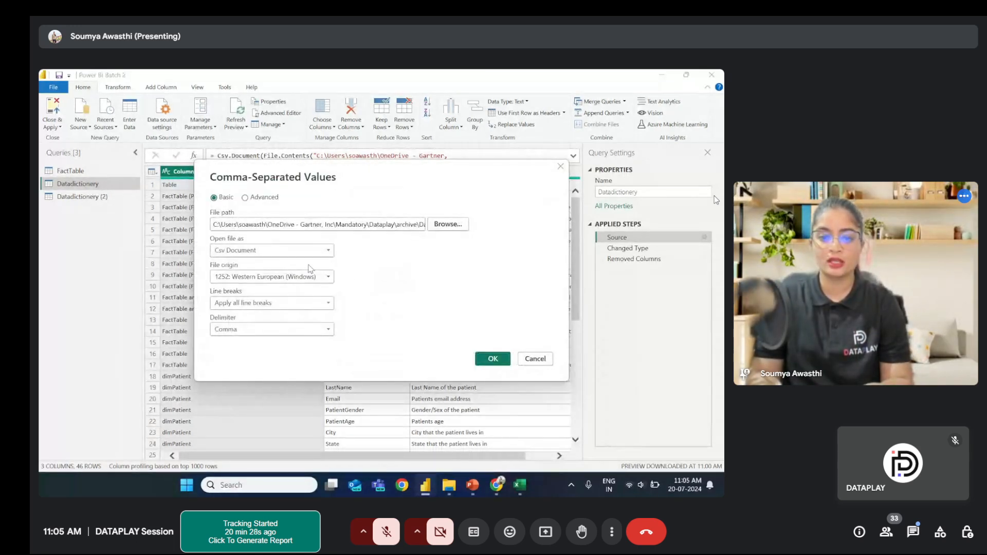
drag(213, 225, 439, 232)
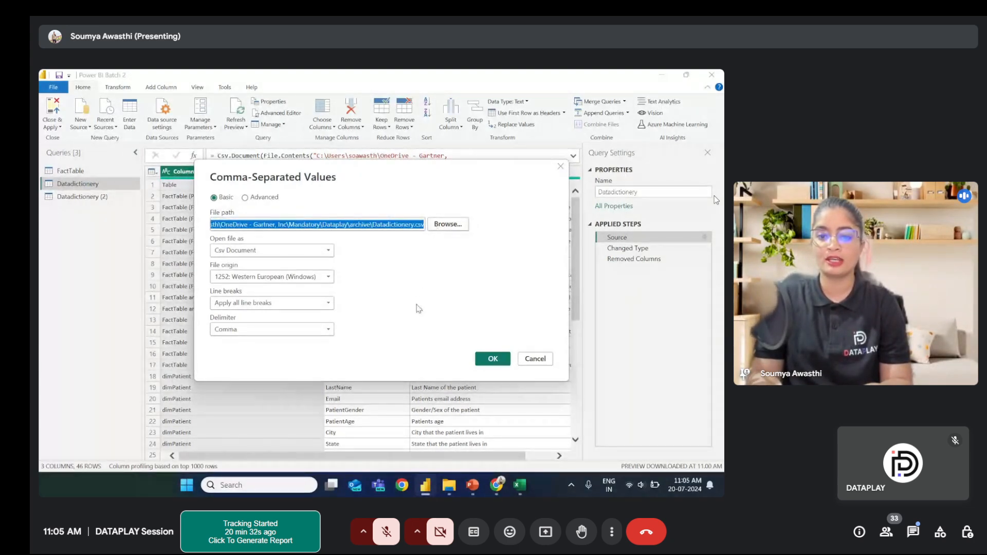
click(535, 359)
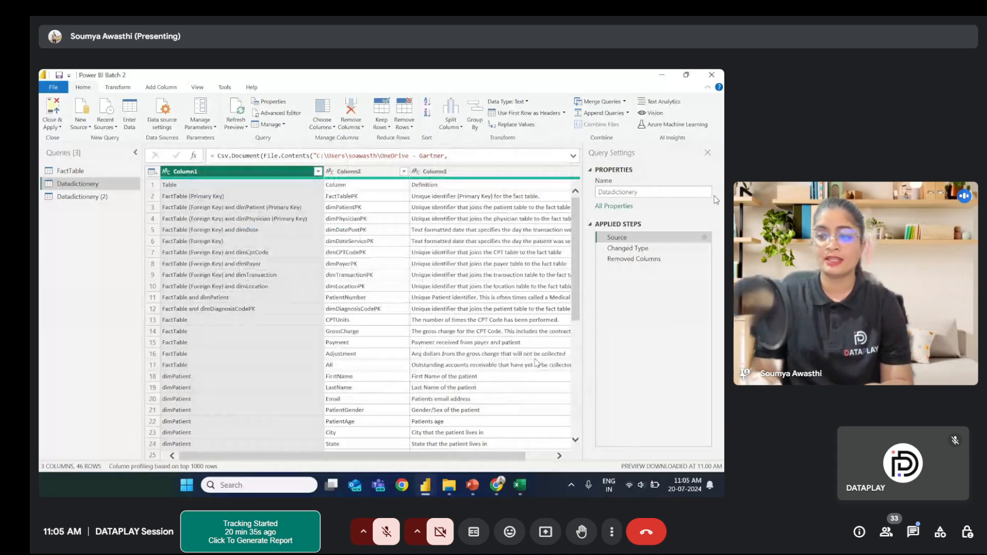
click(627, 248)
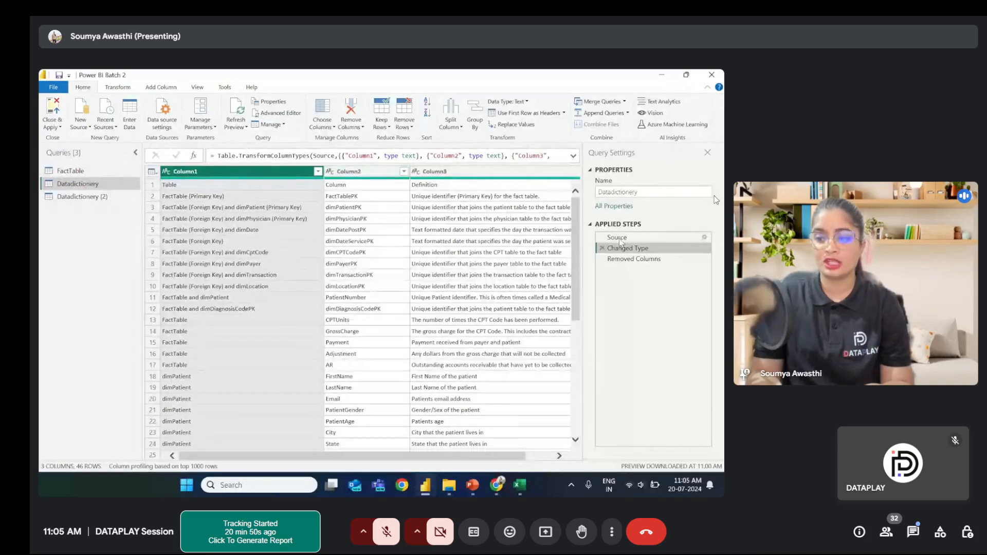
click(636, 260)
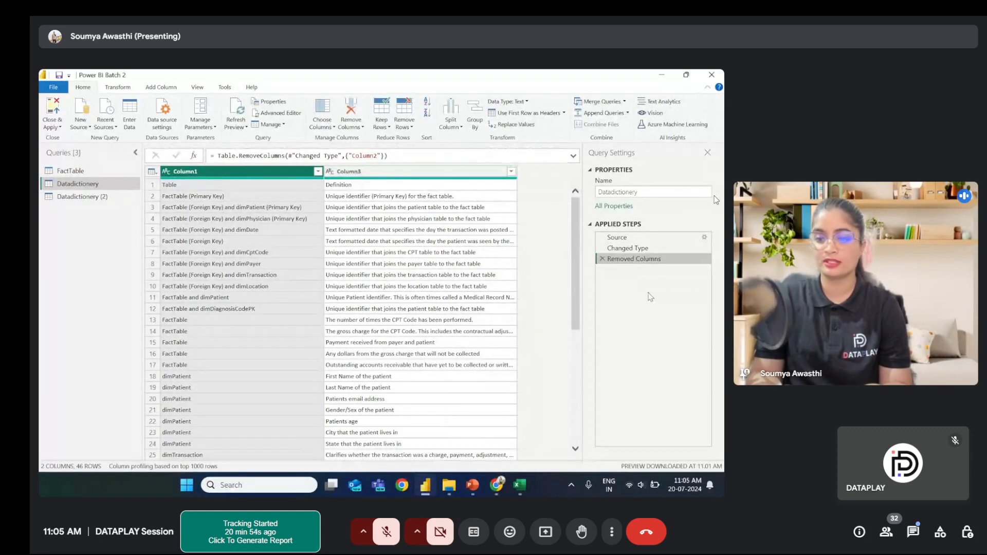
click(70, 198)
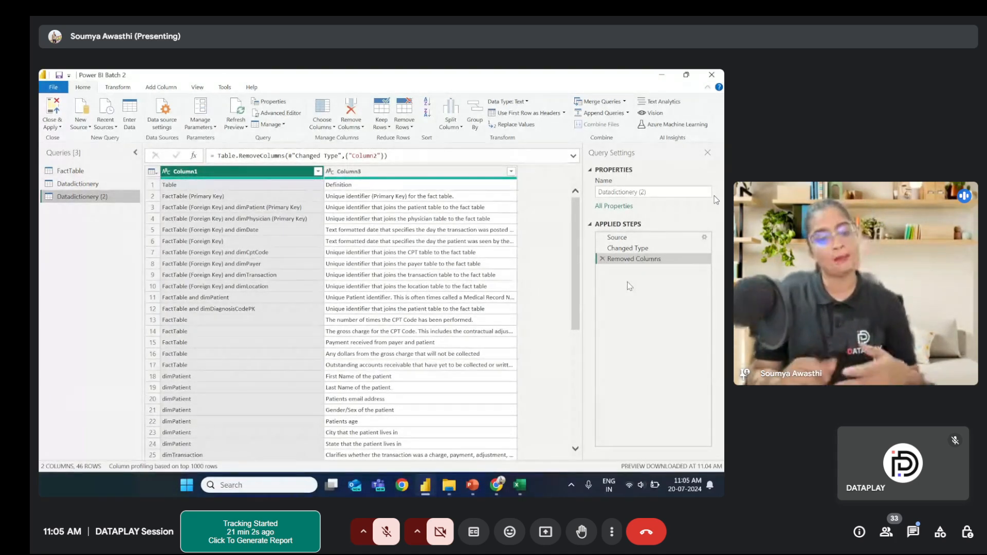
Create a reference to the original Datadictionery query and highlight the source query name in the new query's formula
click(78, 184)
right_click(78, 184)
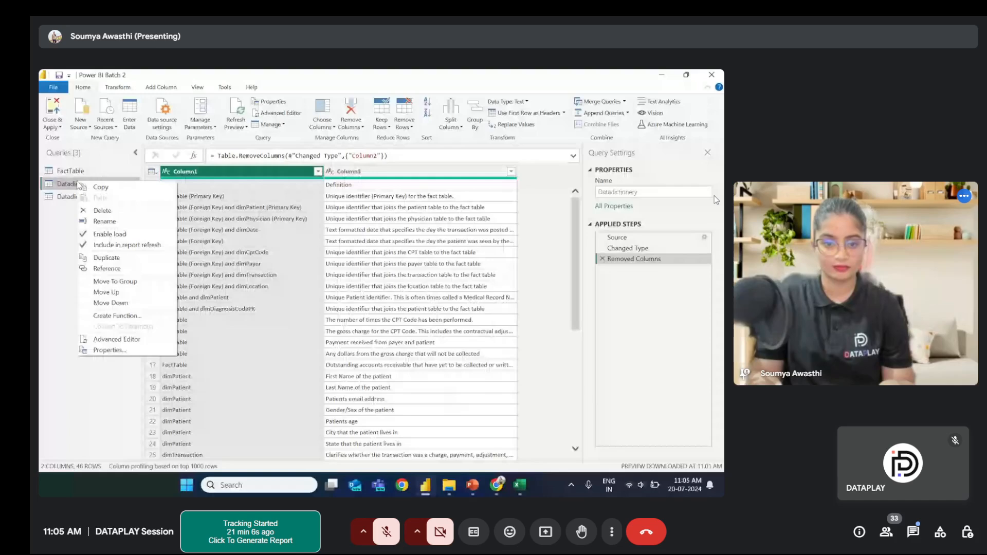
key(Escape)
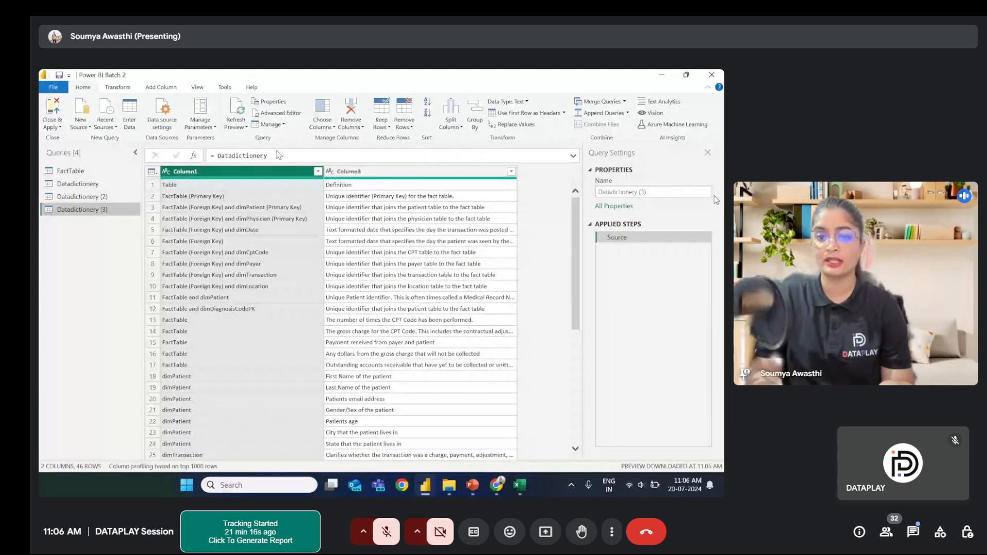
drag(281, 153, 215, 157)
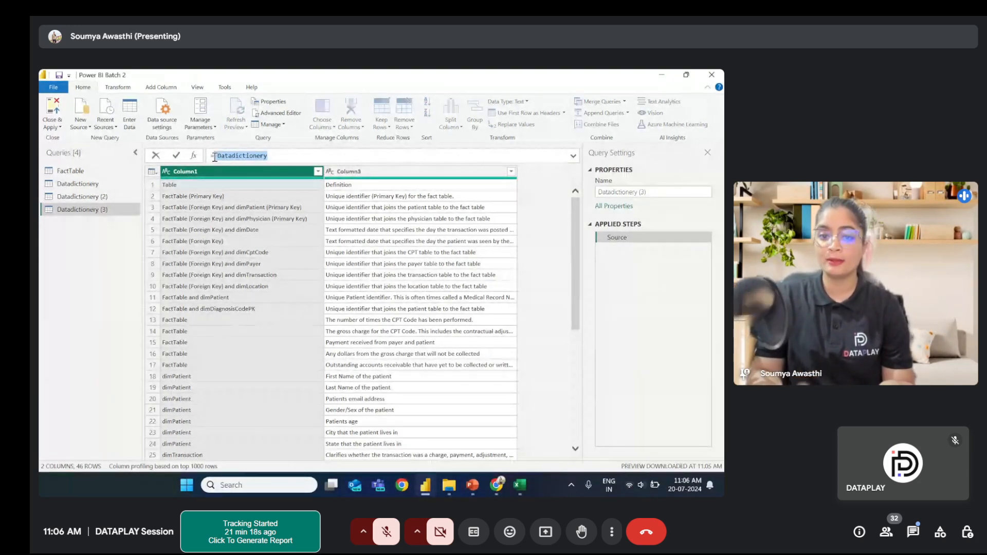
Remove Column3 from the original Datadictionery query
click(88, 189)
click(87, 185)
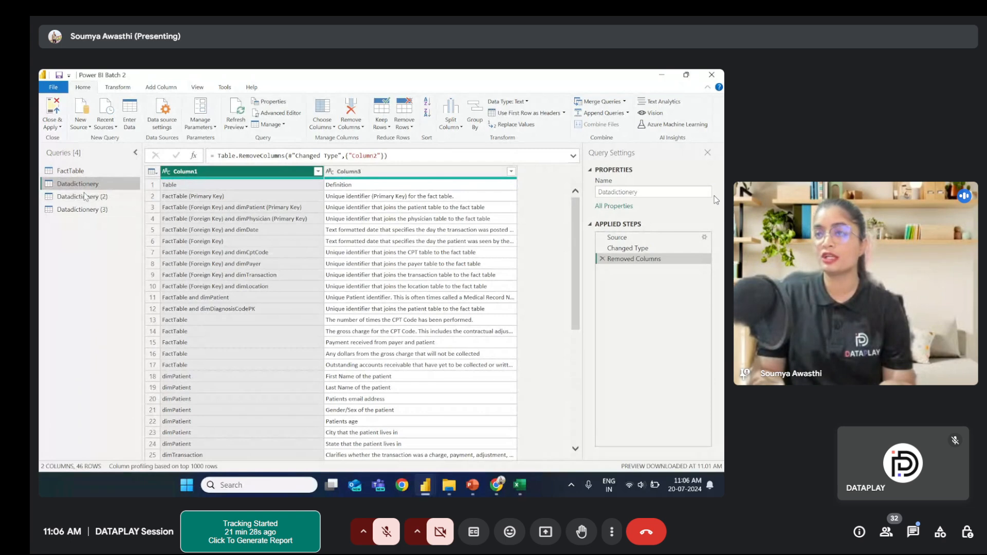
right_click(432, 175)
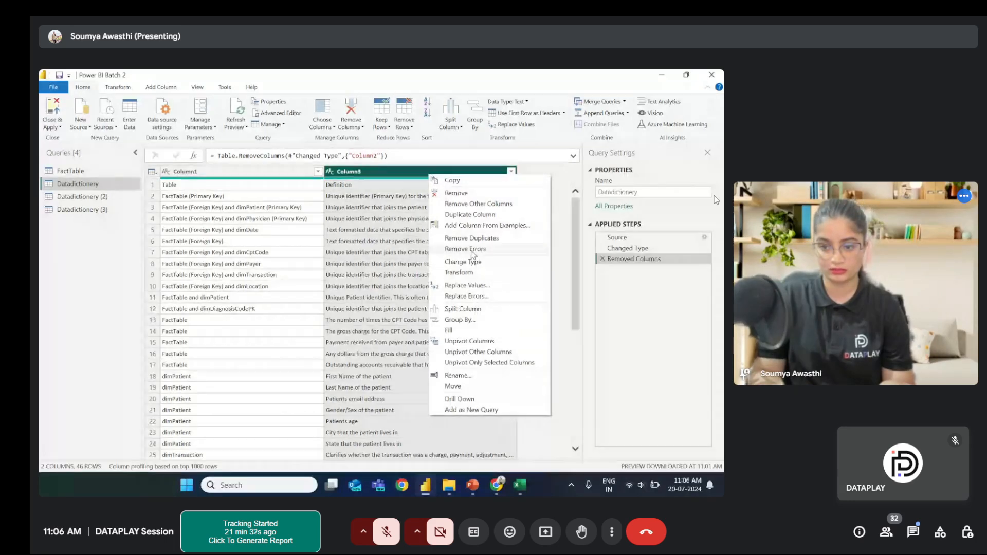
click(456, 194)
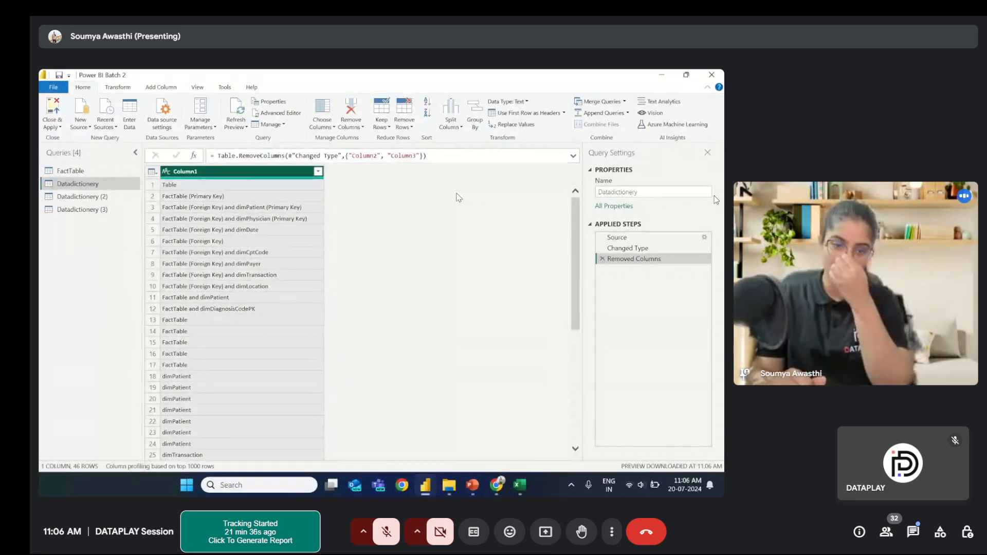
Compare how the referenced query Datadictionery (3) and the duplicate Datadictionery (2) reflect the column removal, checking Column3 in the duplicate
click(80, 210)
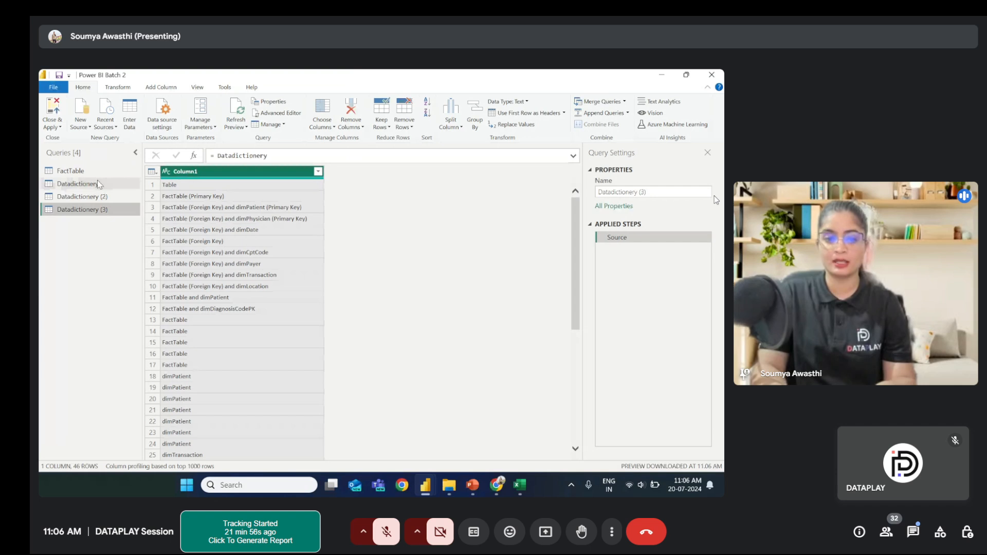
click(77, 196)
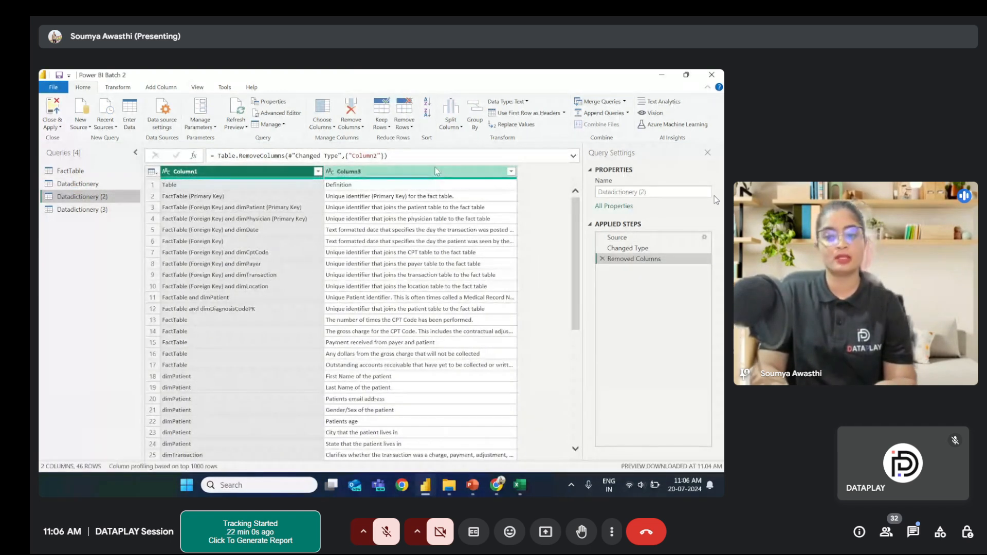
click(435, 171)
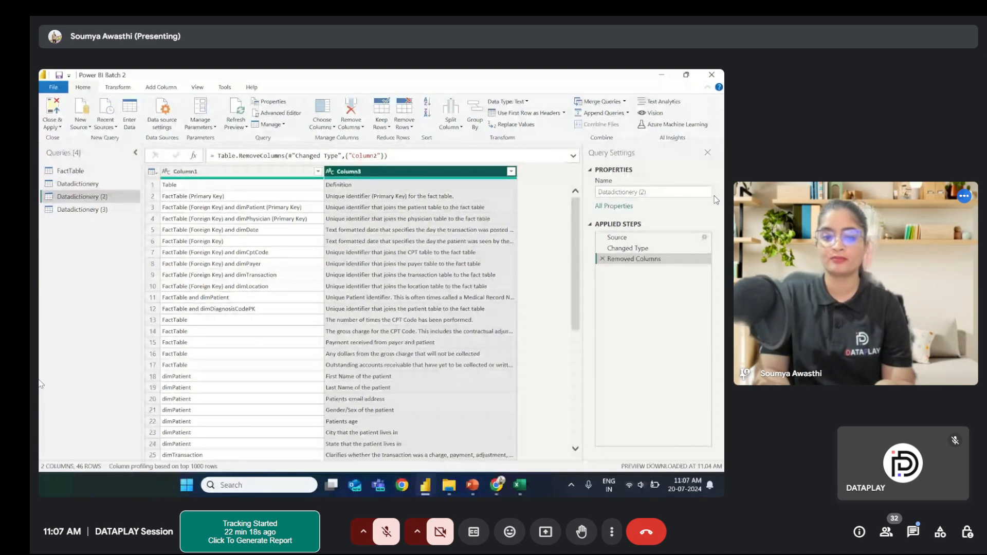
Delete the referenced query Datadictionery (3) and the duplicate query Datadictionery (2)
right_click(88, 211)
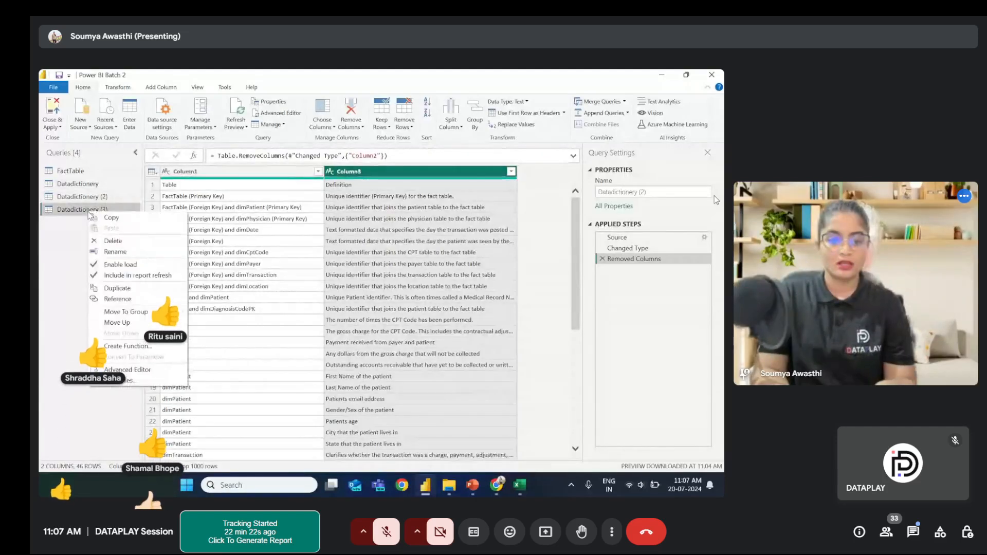
click(112, 241)
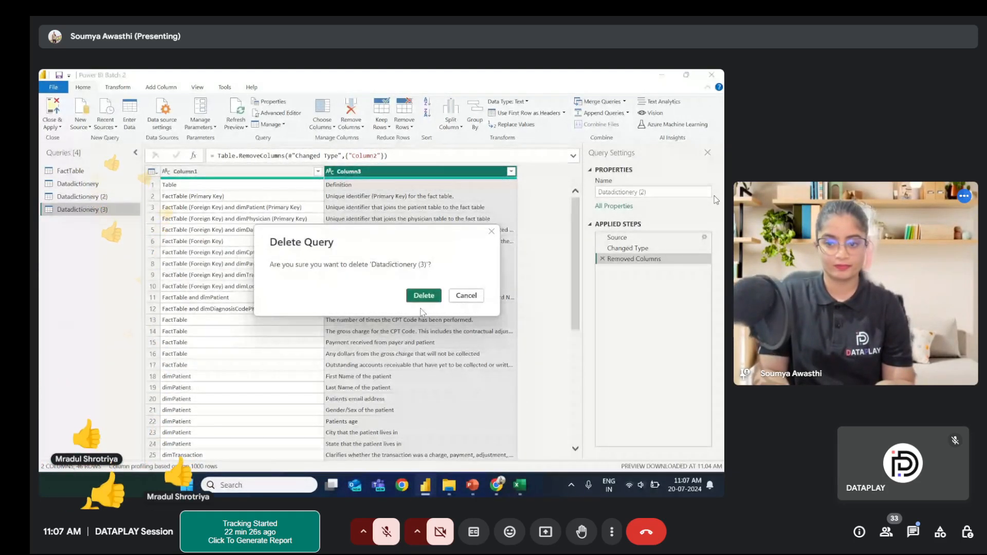
click(424, 296)
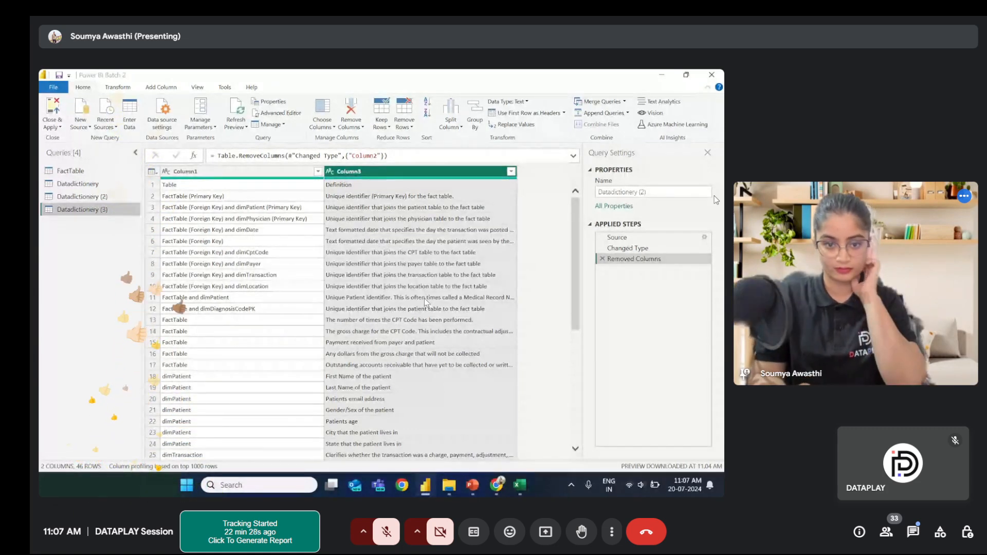
right_click(70, 198)
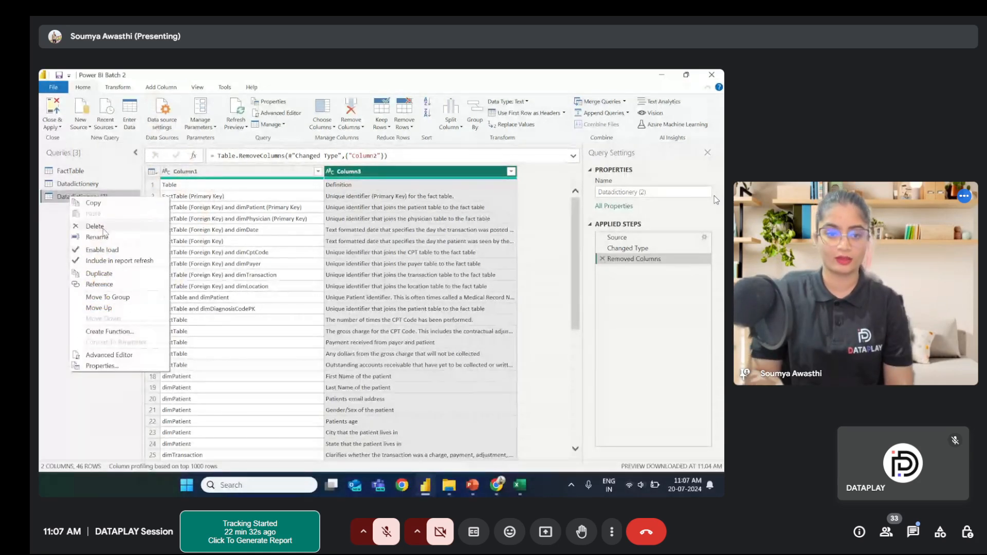
click(103, 227)
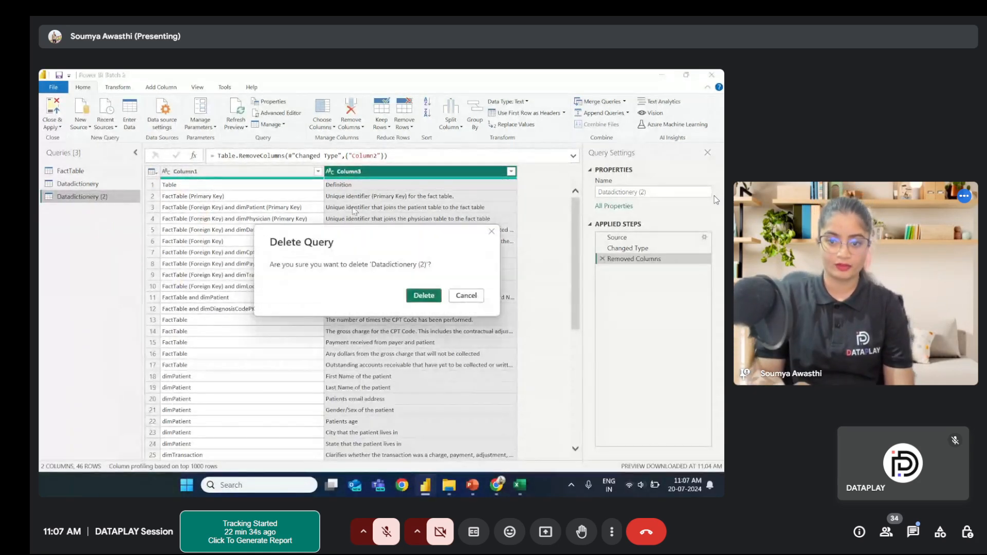
click(425, 297)
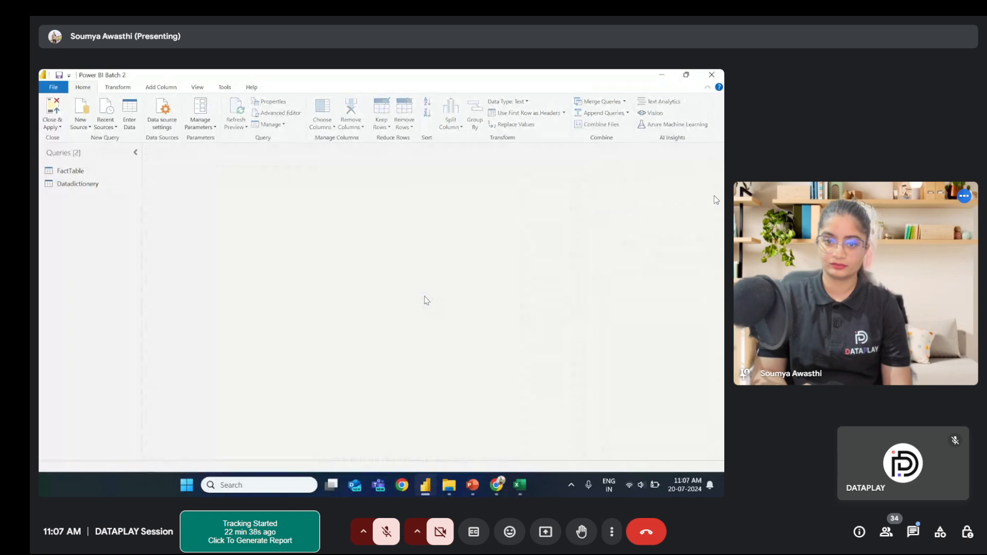
Delete the Removed Columns step from the Datadictionery query's applied steps
click(95, 185)
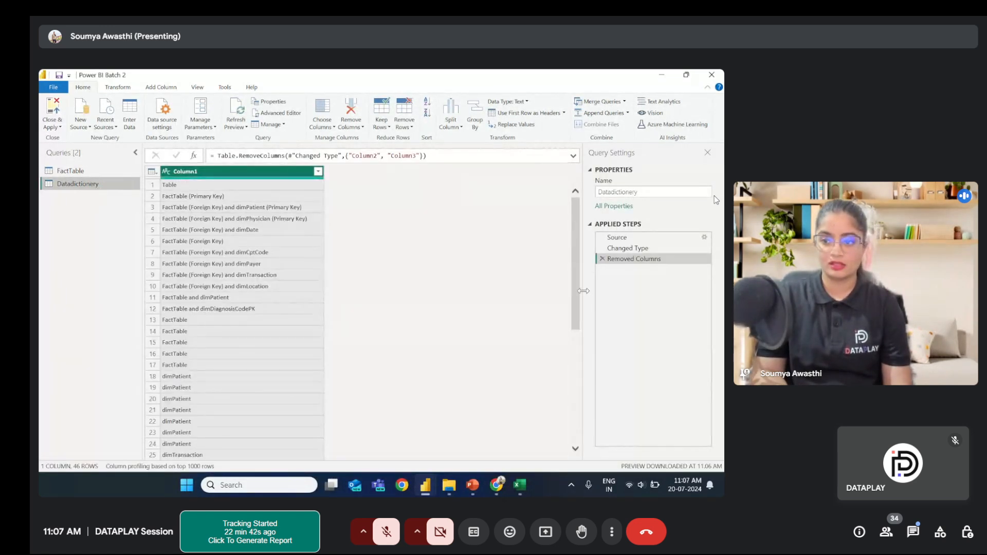
click(602, 259)
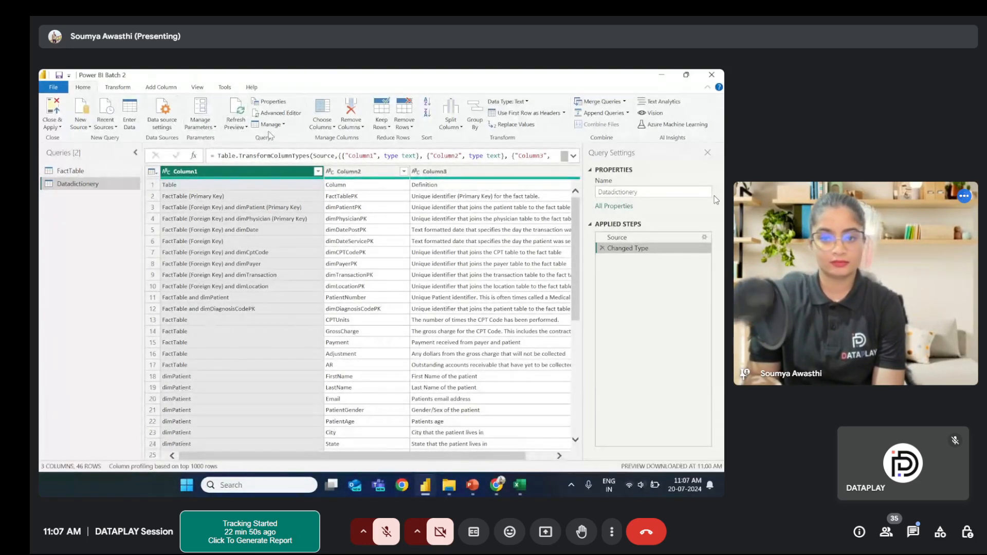
Review the column choosing options, and select Column1, Column2 and Column3 together and individually in the Datadictionery table
click(329, 126)
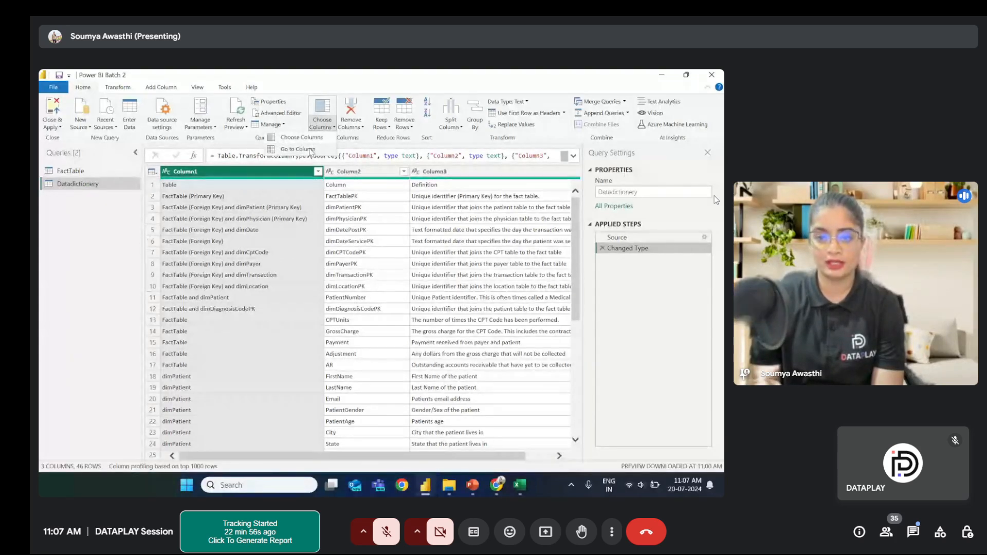
click(97, 321)
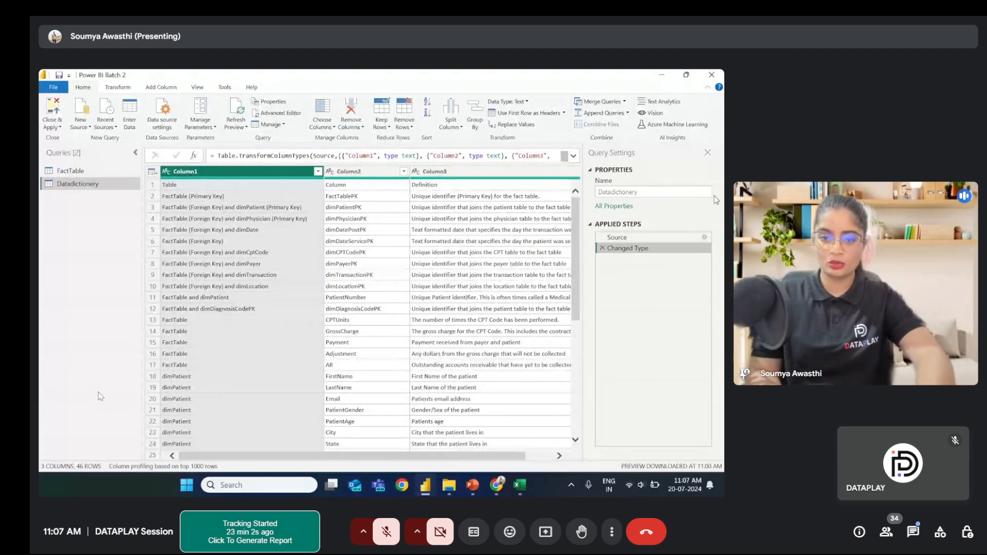
ctrl+click(342, 174)
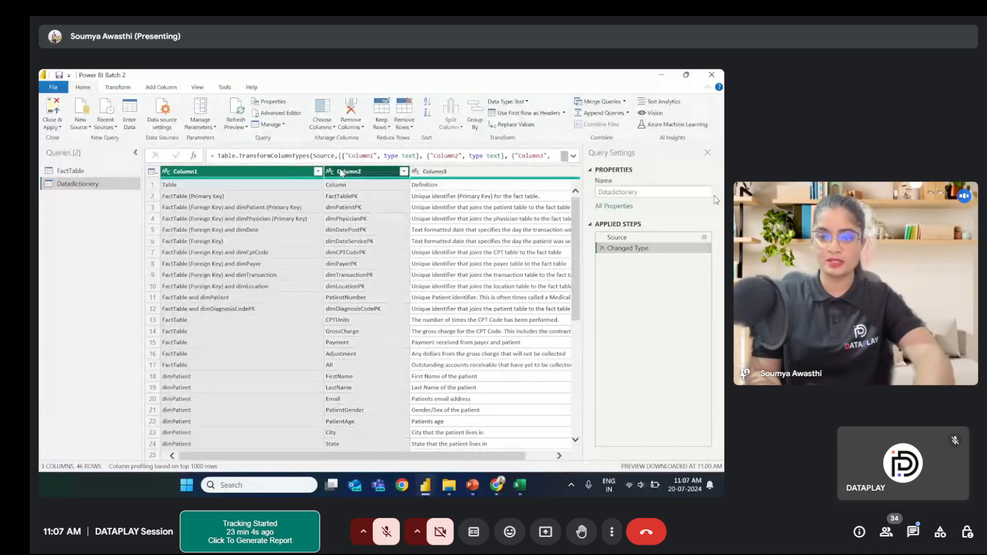
ctrl+click(433, 173)
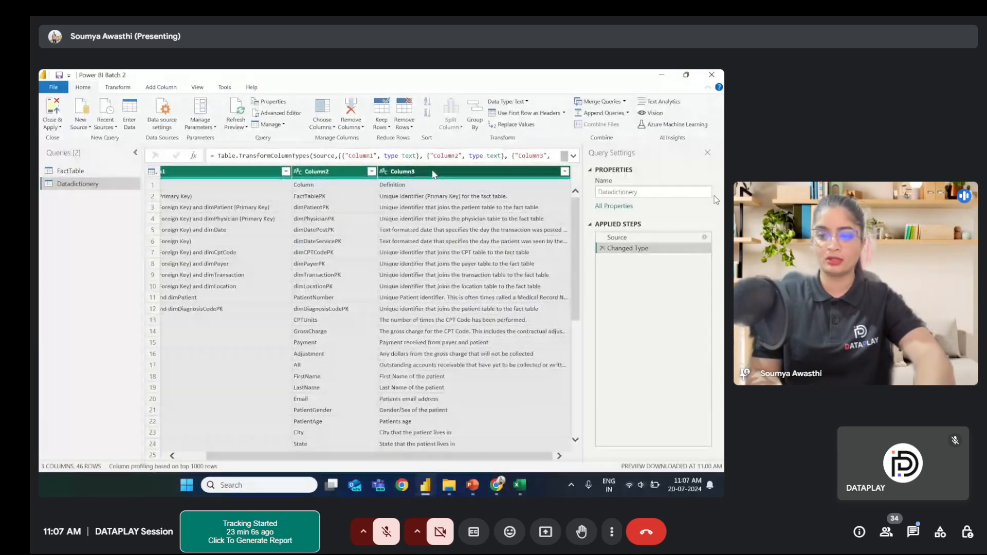
click(433, 173)
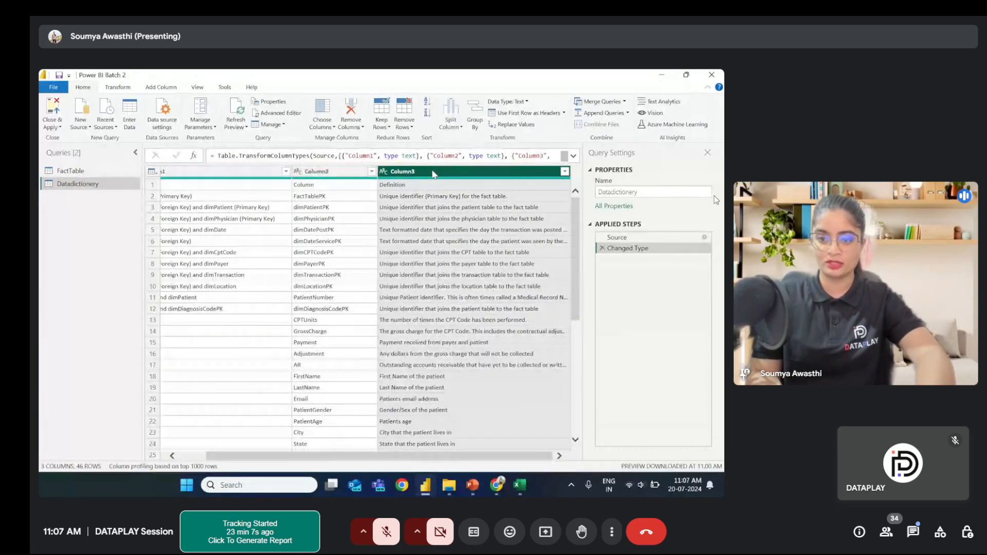
click(340, 175)
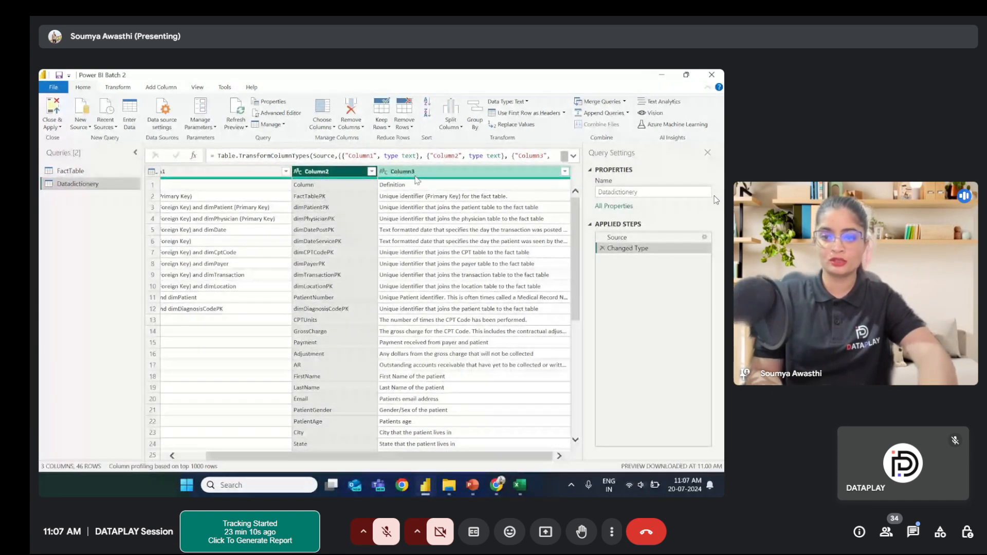
click(256, 174)
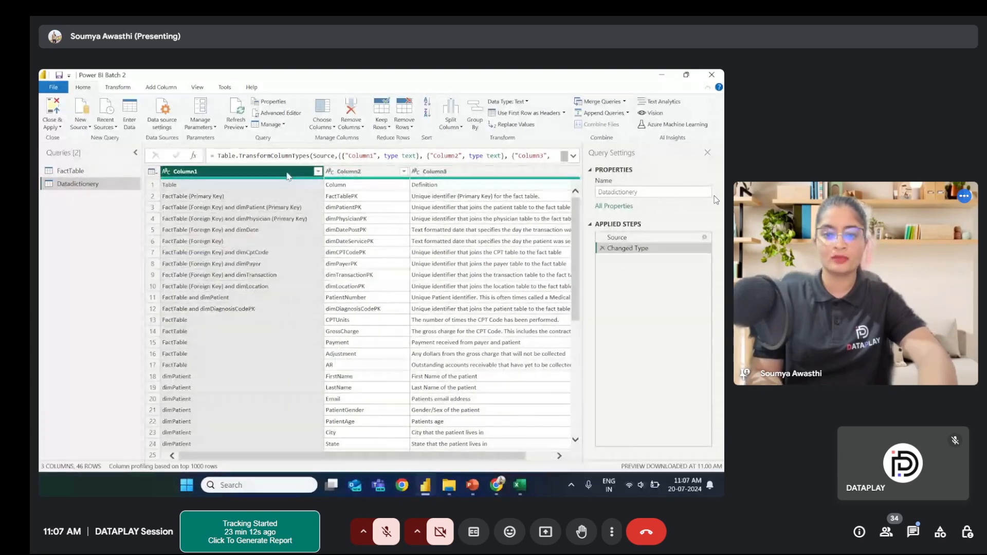
Jump to Column2 of the Datadictionery table with the Go to Column command
click(321, 127)
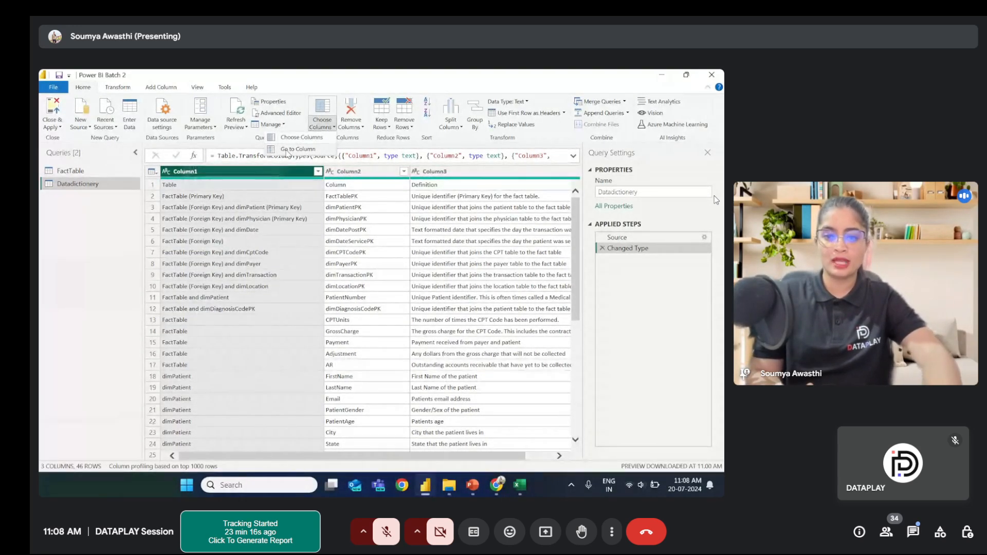
click(287, 149)
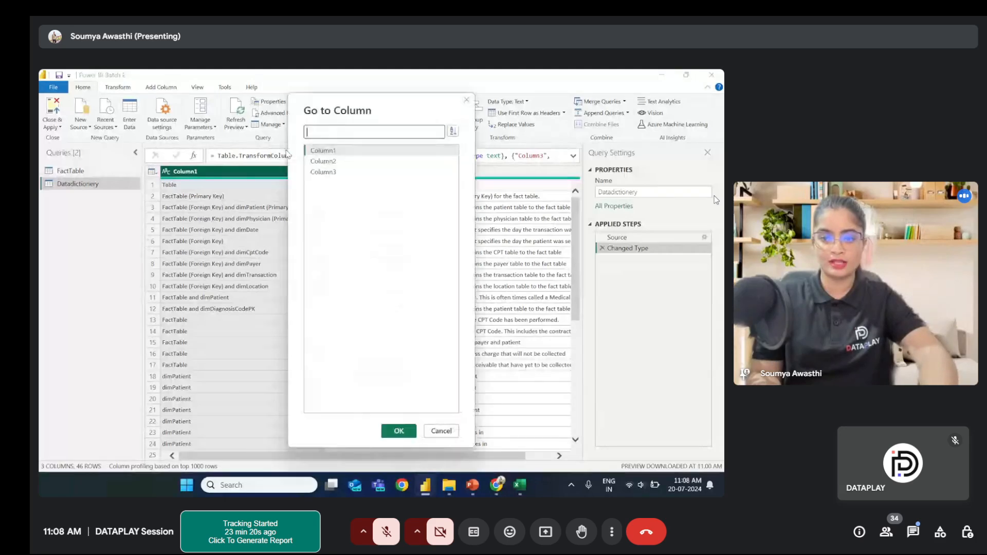
click(331, 163)
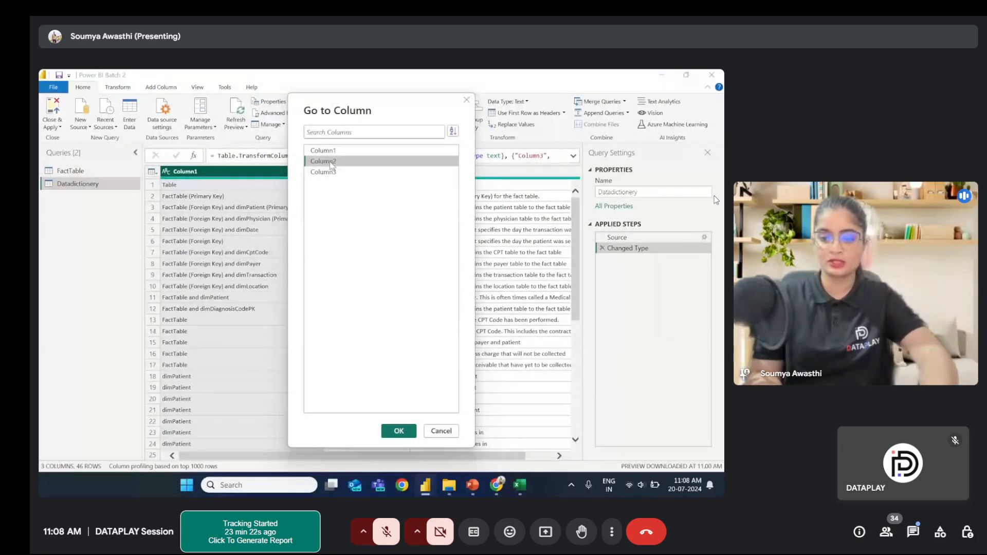
click(398, 430)
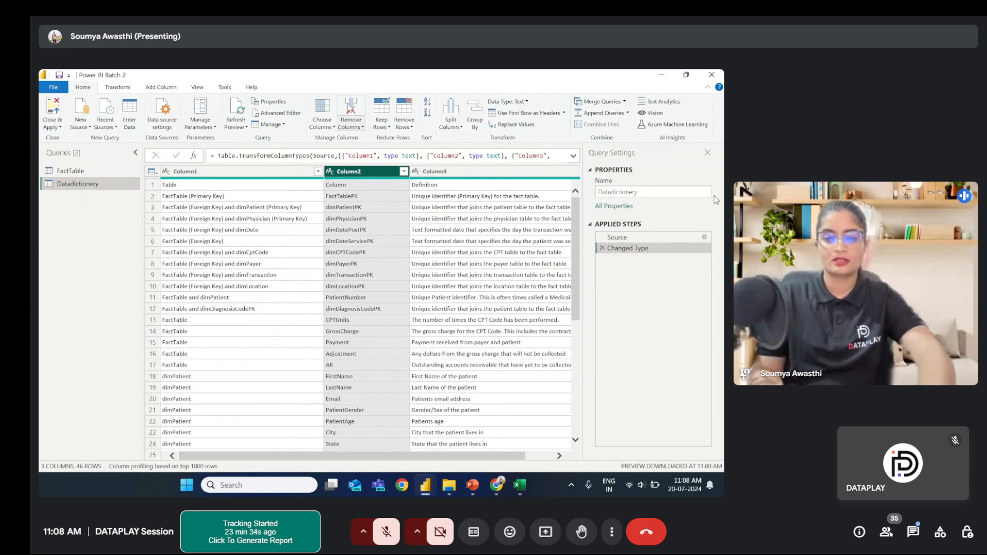
Remove Column2 from the Datadictionery table, and use Remove Other Columns to keep only Column3
click(363, 127)
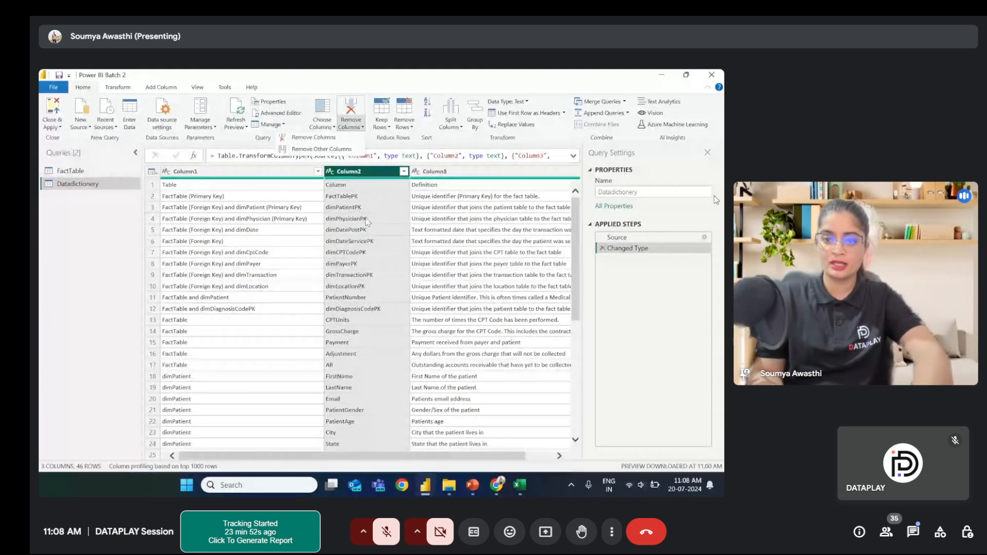
click(321, 137)
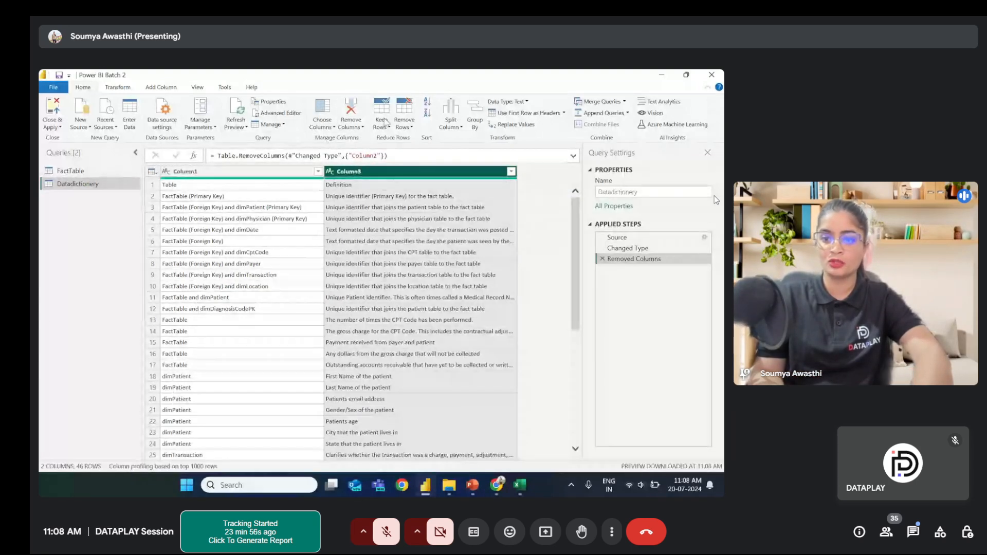
click(357, 127)
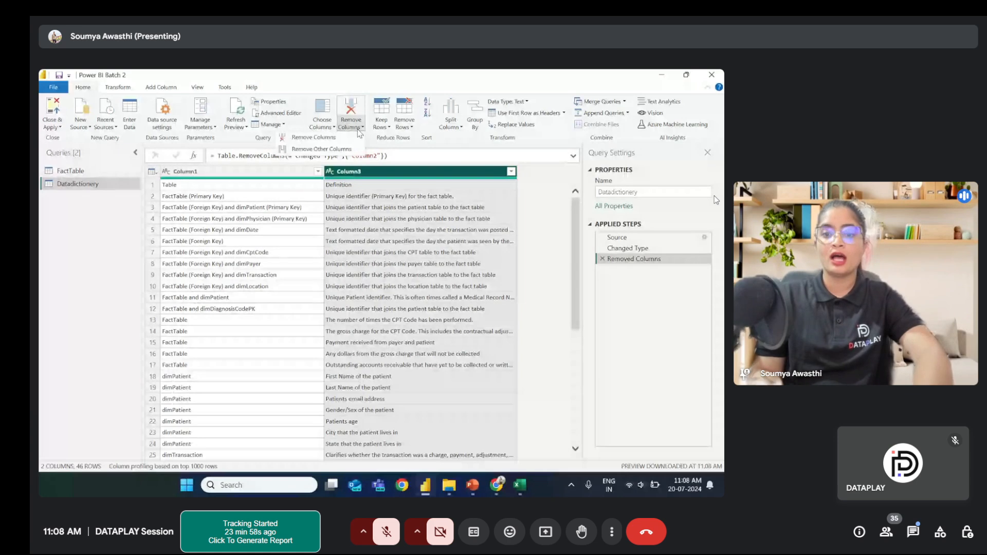
click(333, 150)
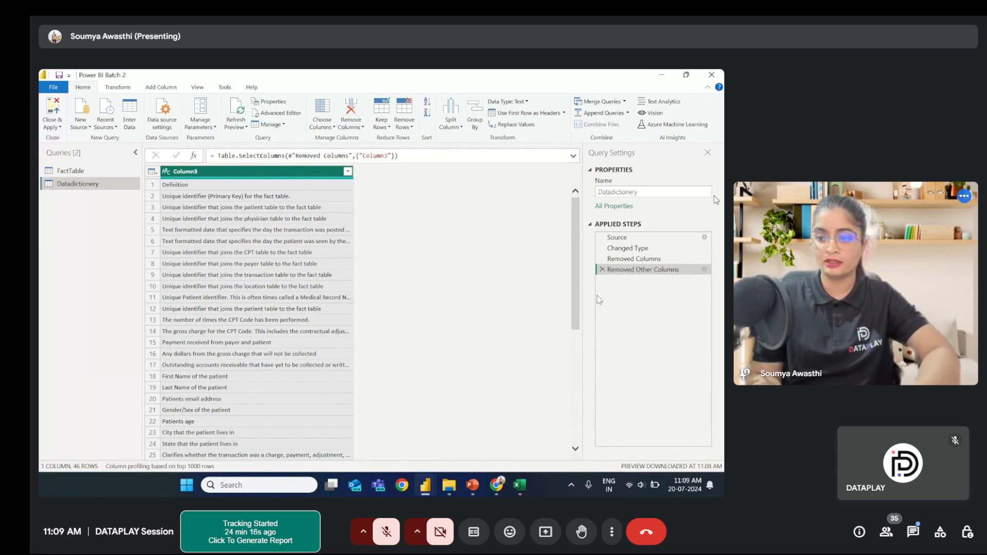
Delete the Removed Other Columns and Removed Columns steps from the Datadictionery query
click(602, 270)
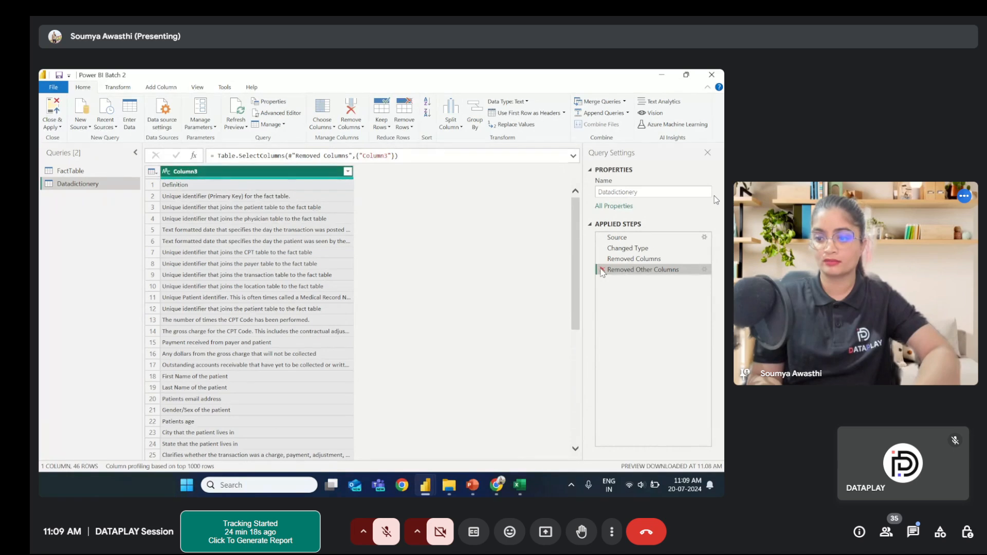
click(602, 259)
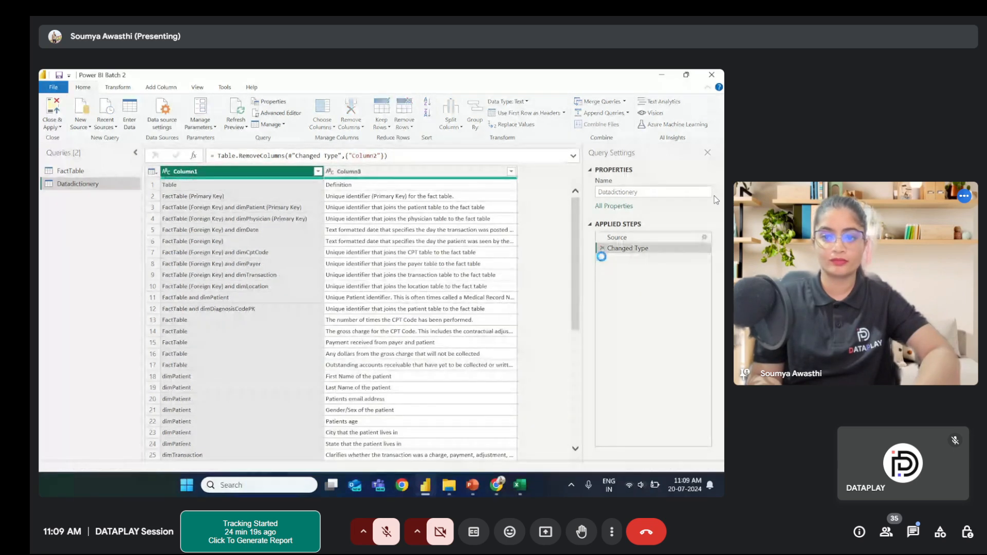
Examine the available options for keeping and removing rows in the Datadictionery table
click(386, 128)
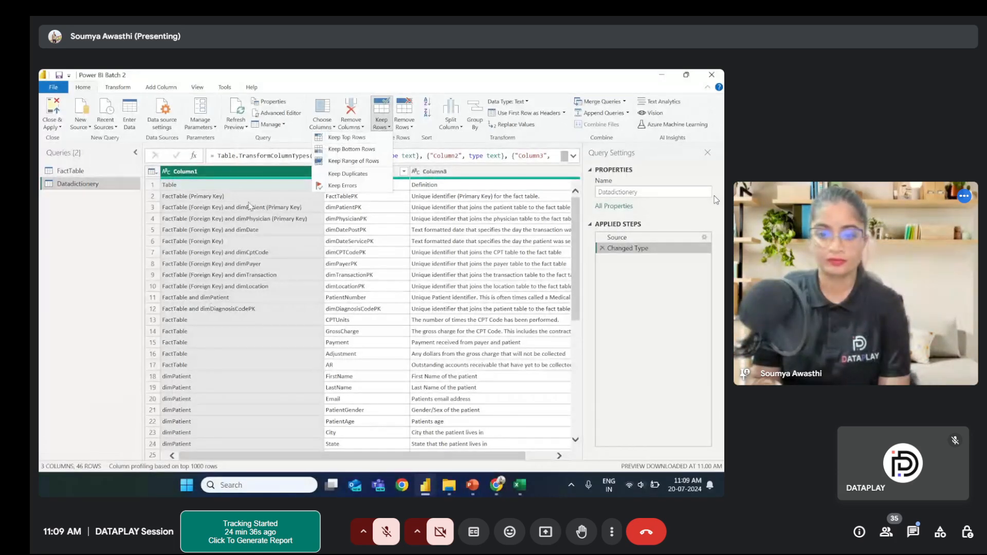
click(105, 289)
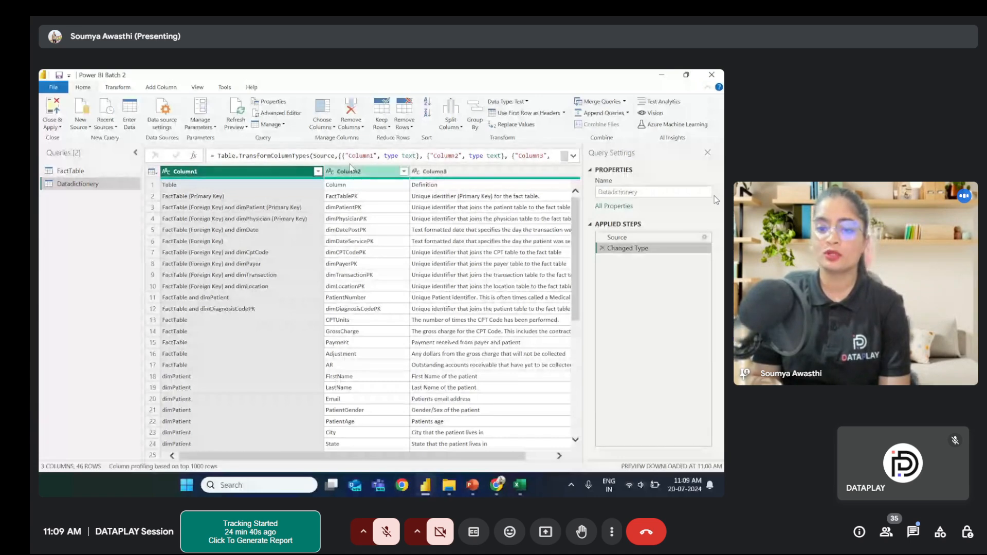
click(385, 131)
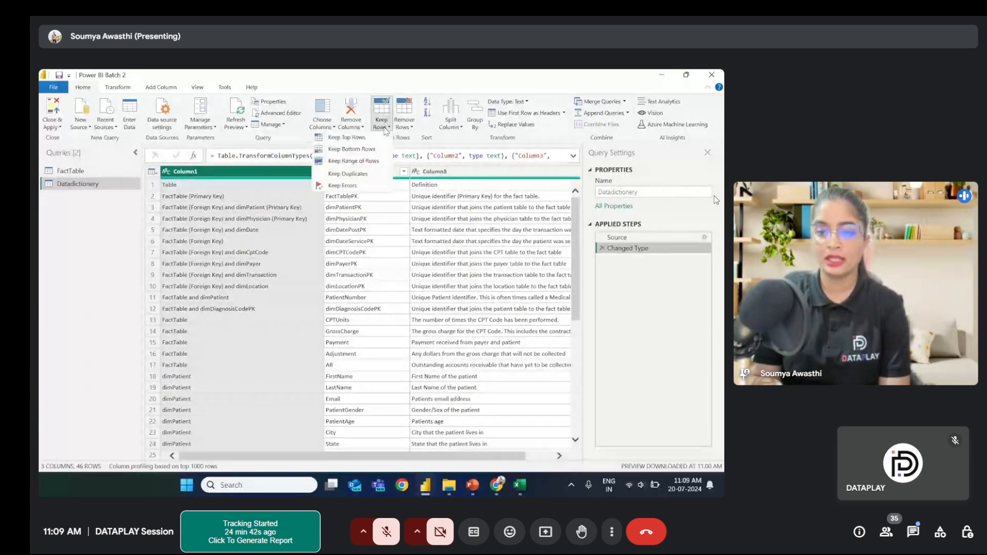
click(404, 129)
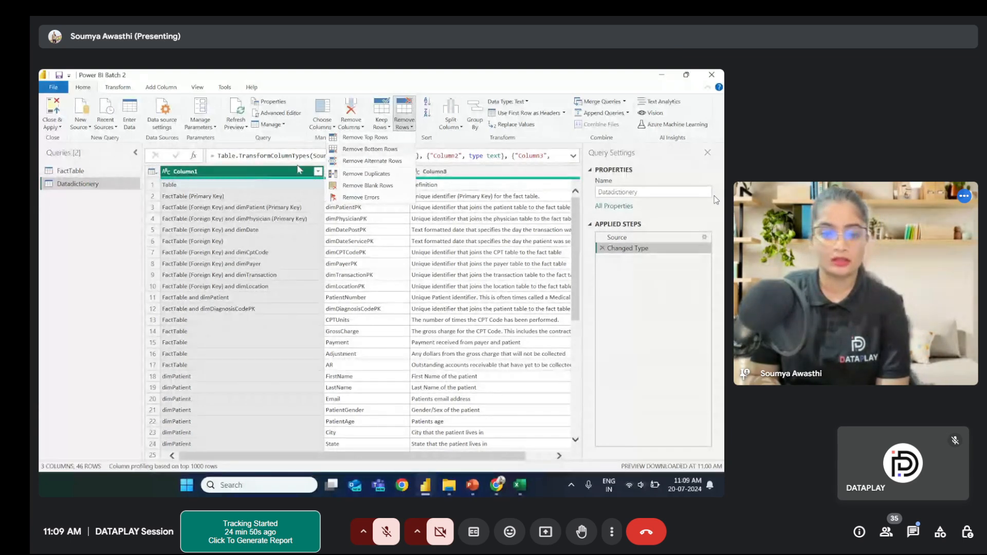
Compare the Keep Rows options with the Remove Rows options for the Datadictionery table
click(105, 262)
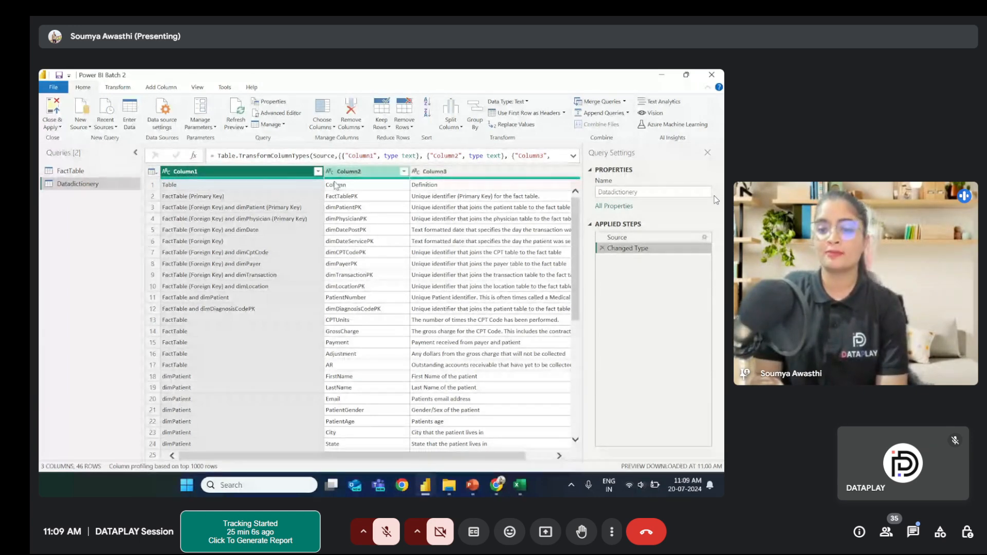
click(384, 130)
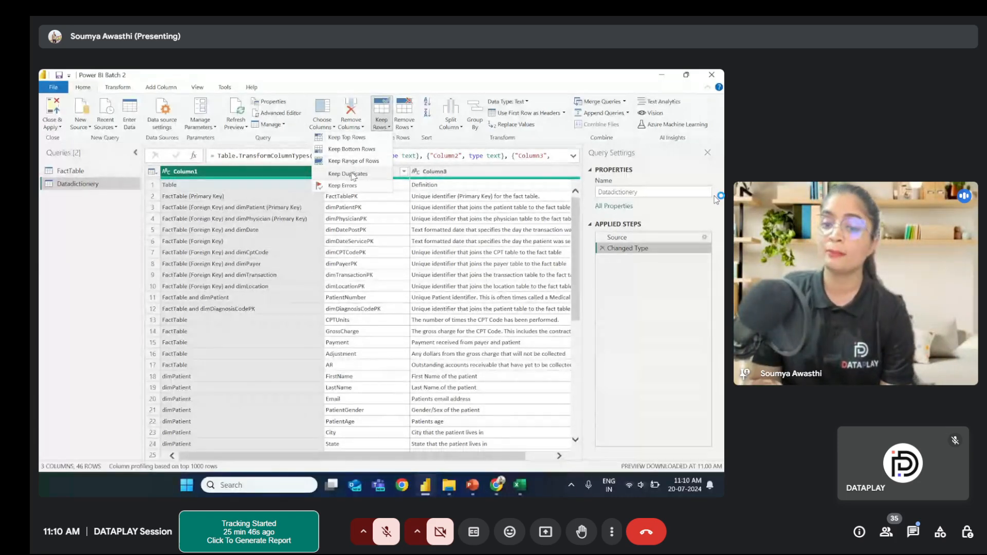
click(78, 311)
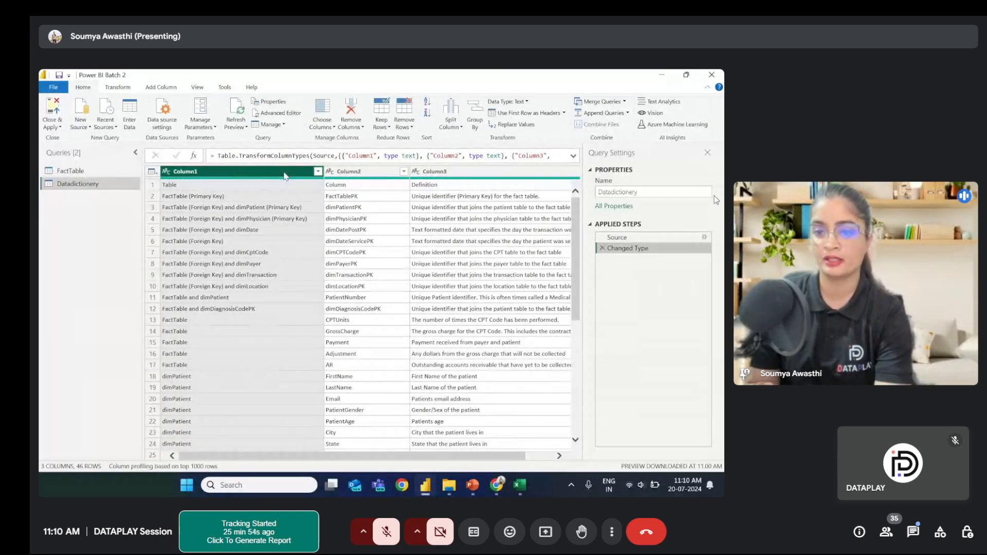
click(381, 122)
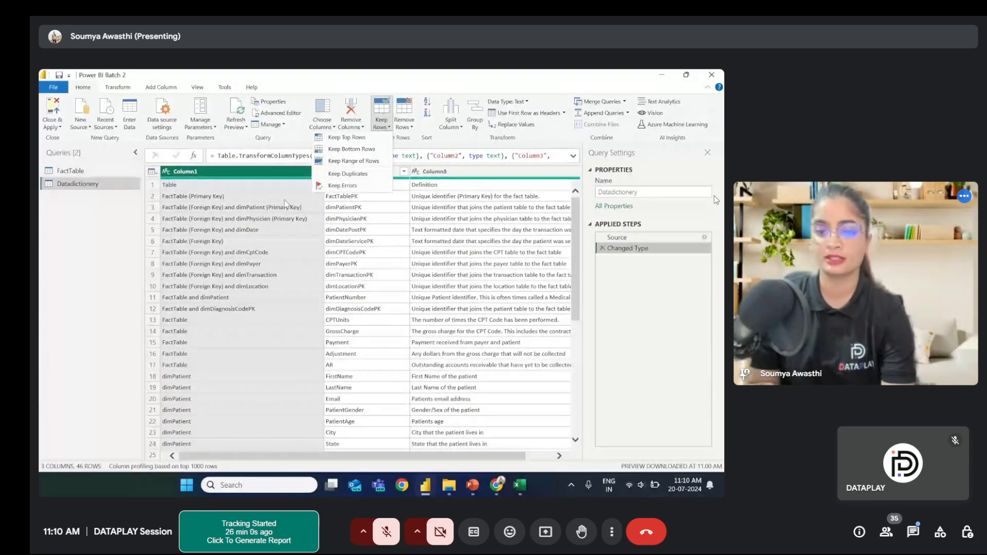
click(82, 258)
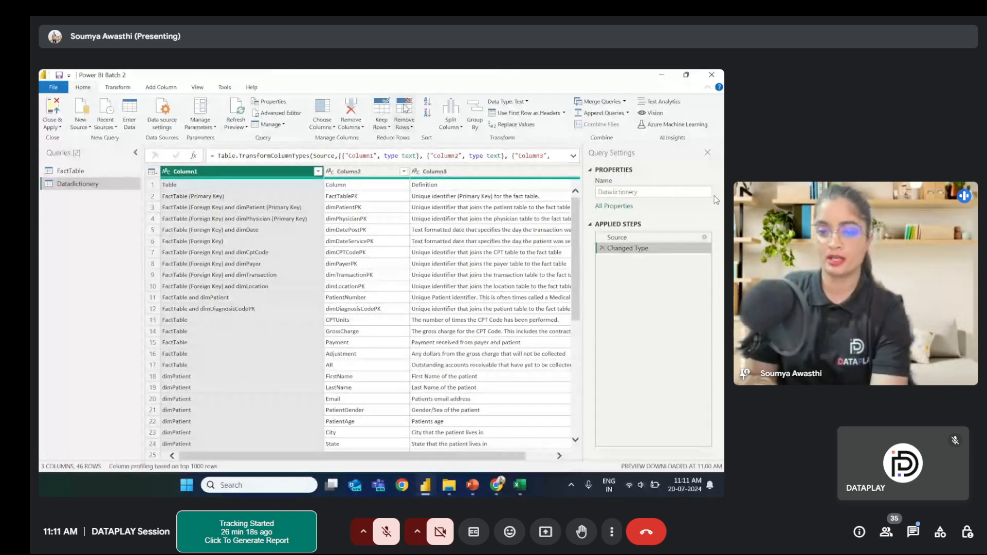
click(411, 131)
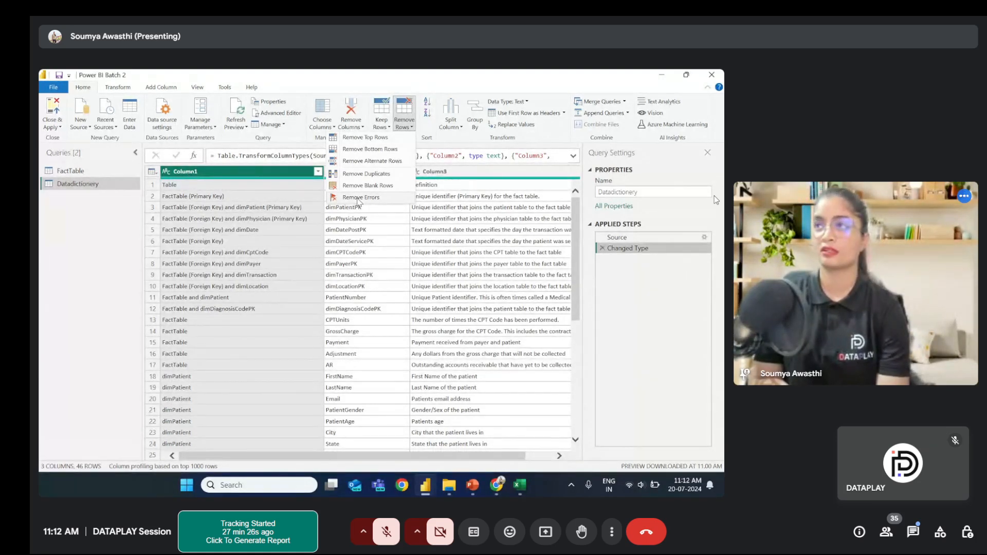
click(241, 236)
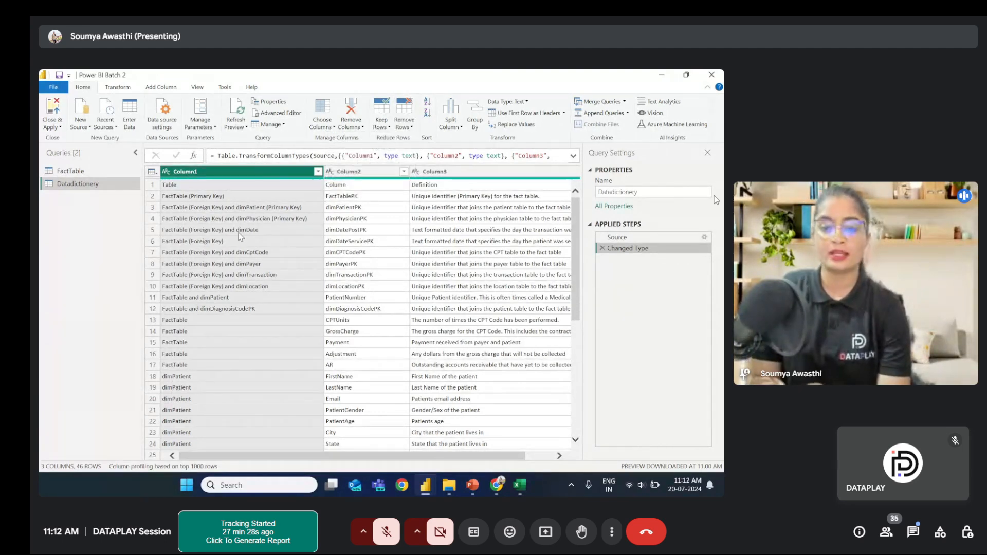
Review the commands available for Column1 of the Datadictionery table, including its Split Column methods
right_click(241, 235)
click(192, 173)
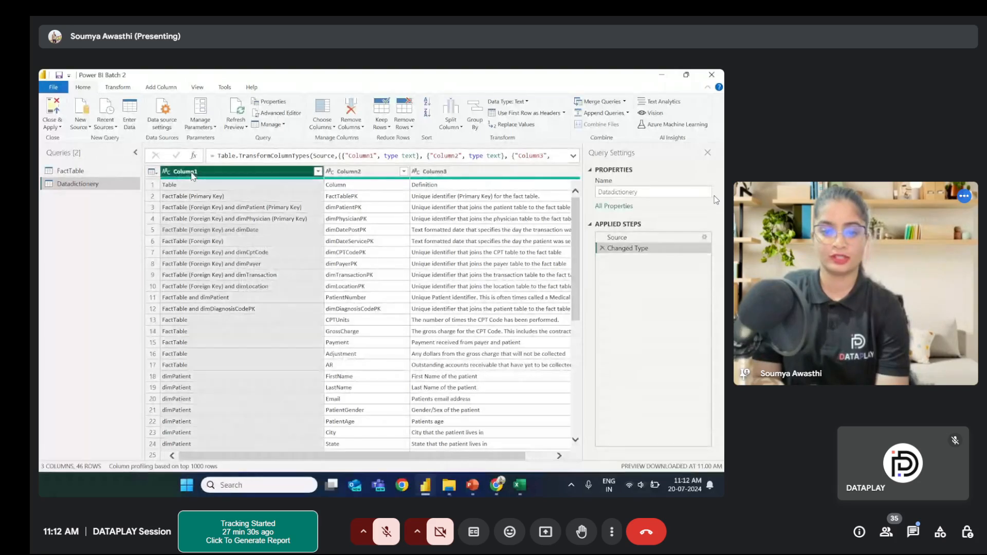
right_click(193, 175)
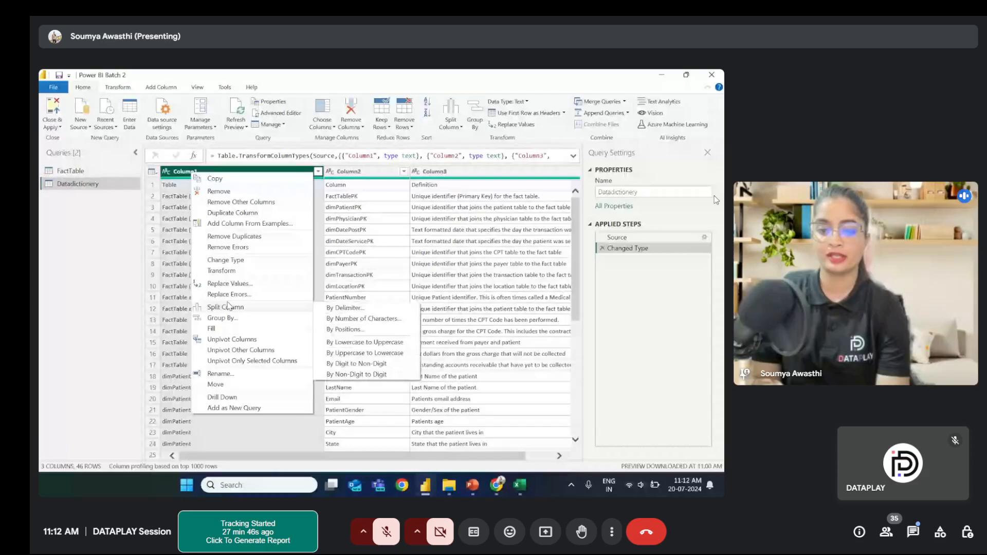
click(123, 291)
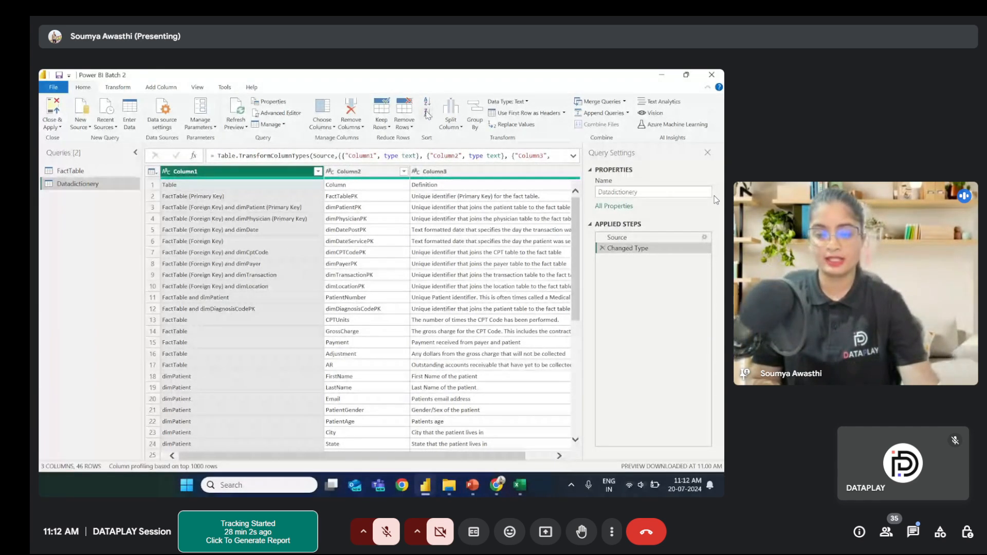
click(460, 129)
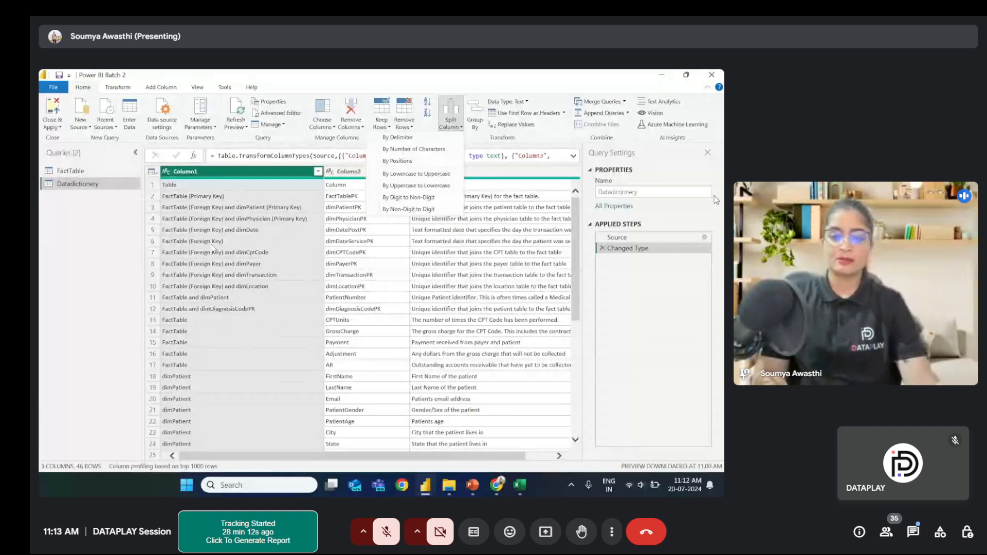
click(306, 264)
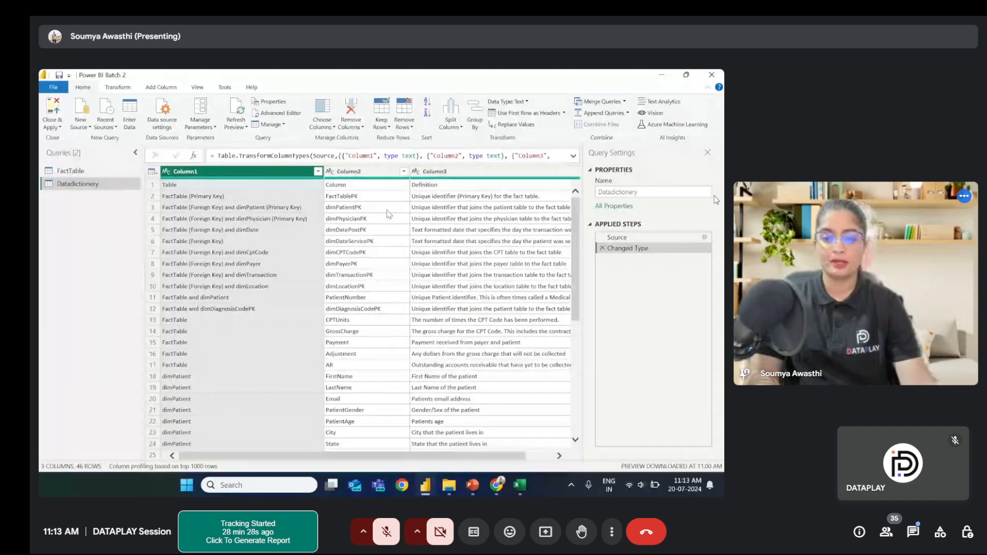
Look through the columns of the FactTable query
click(97, 174)
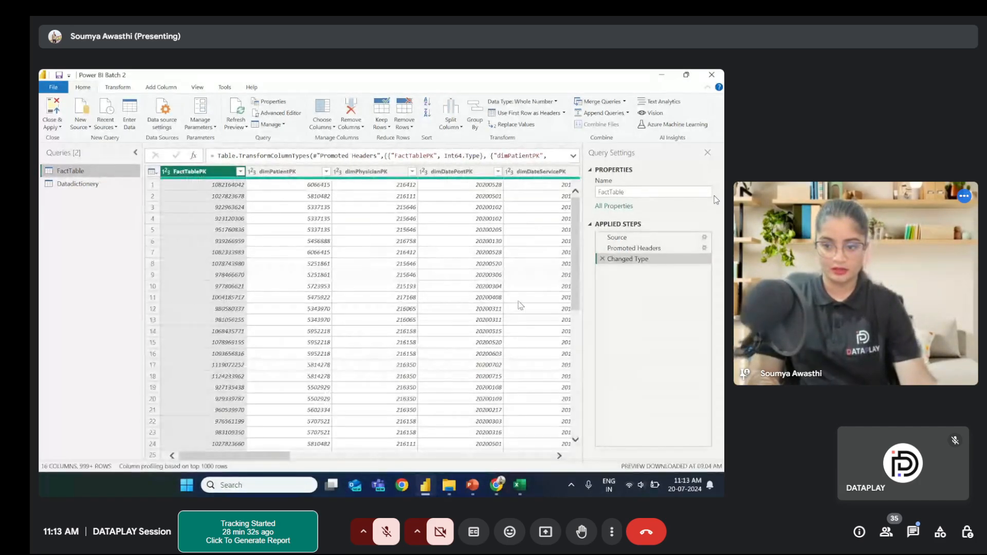
scroll(520, 306, right, 5)
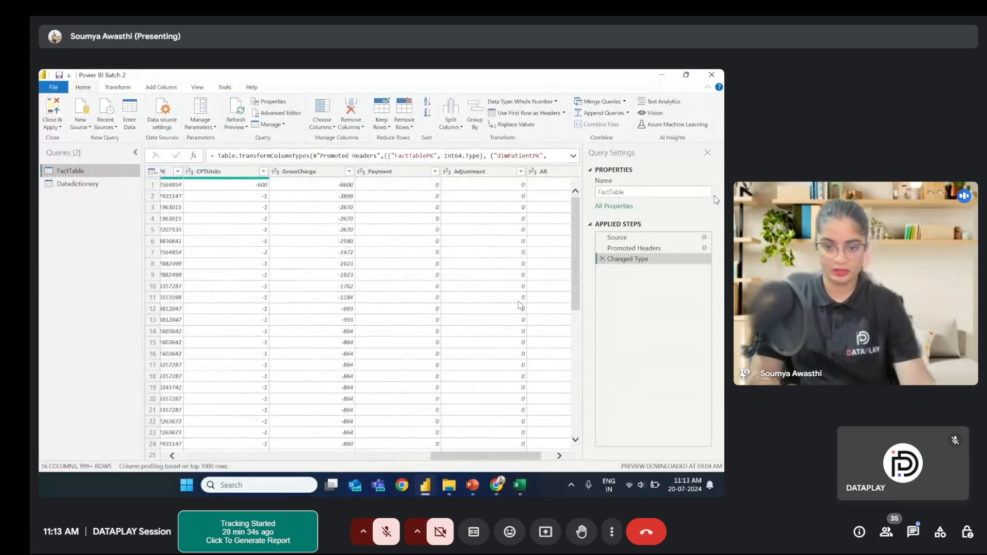
scroll(520, 305, right, 2)
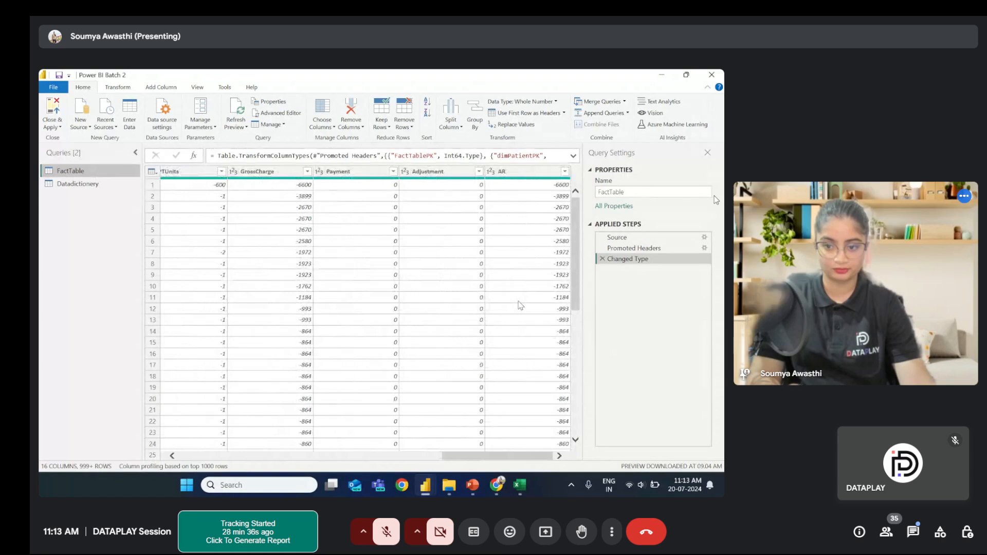
scroll(520, 305, left, 7)
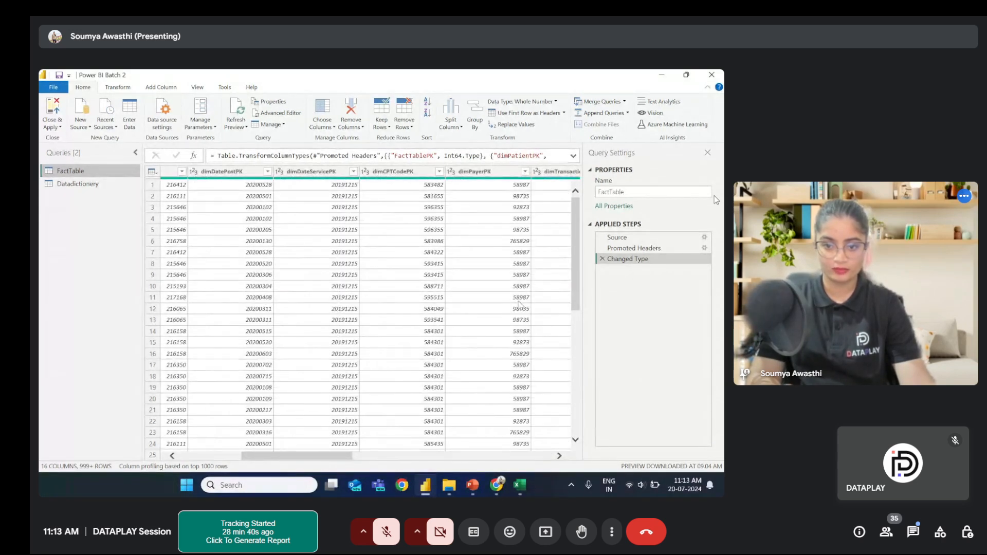
Split Column1 of the Datadictionery query by the Space delimiter at each occurrence of the delimiter
click(80, 180)
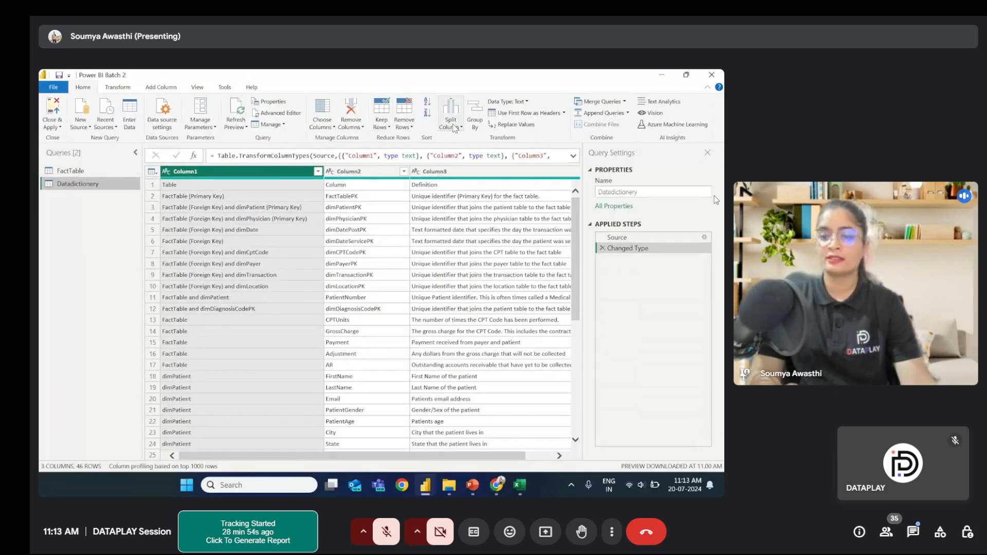
click(454, 128)
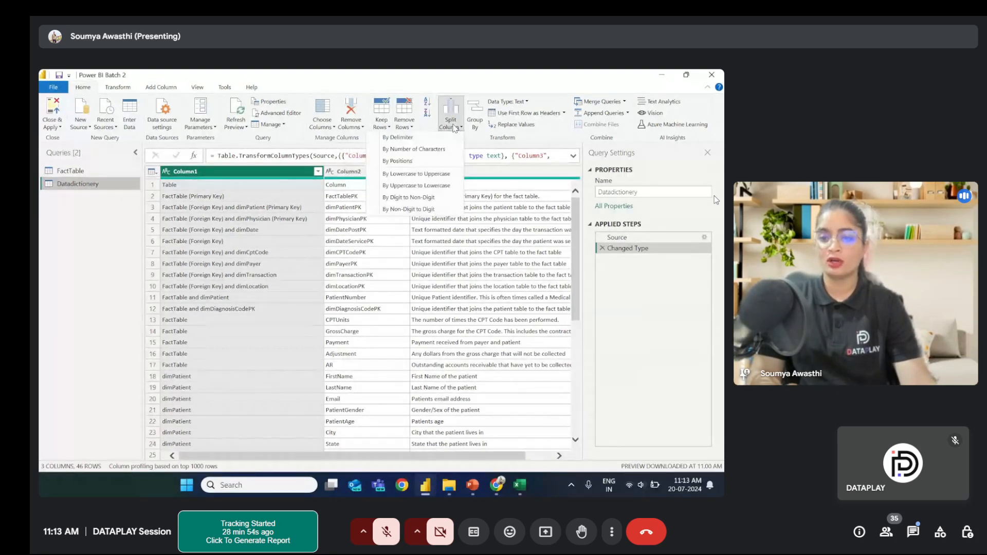
click(406, 142)
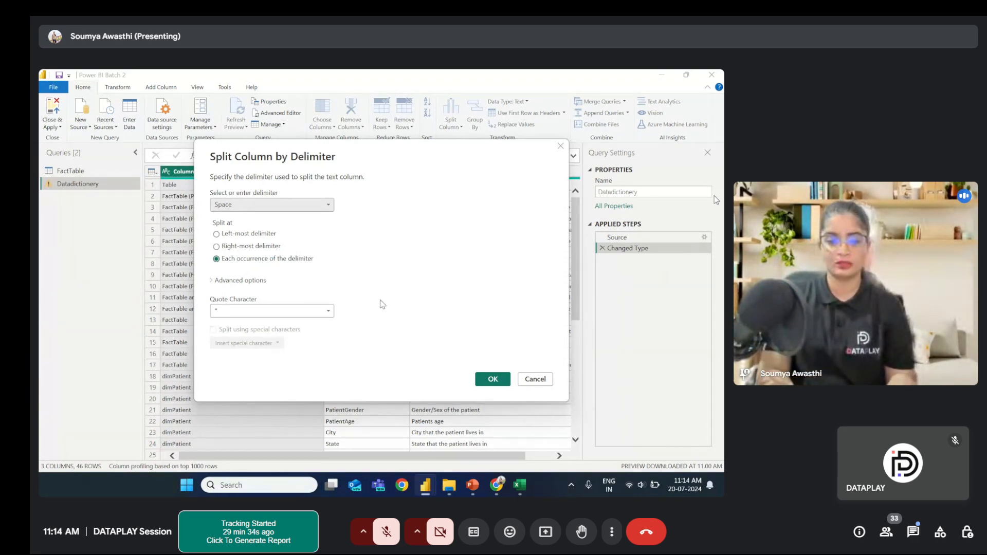
click(485, 380)
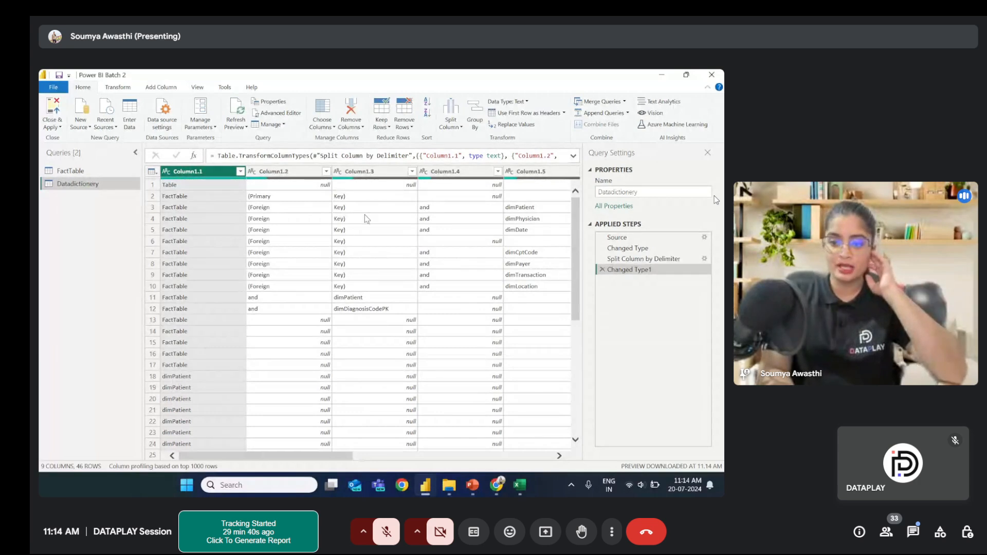
Examine the columns that the delimiter split produced, from Column1.1 through Column1.7
click(558, 456)
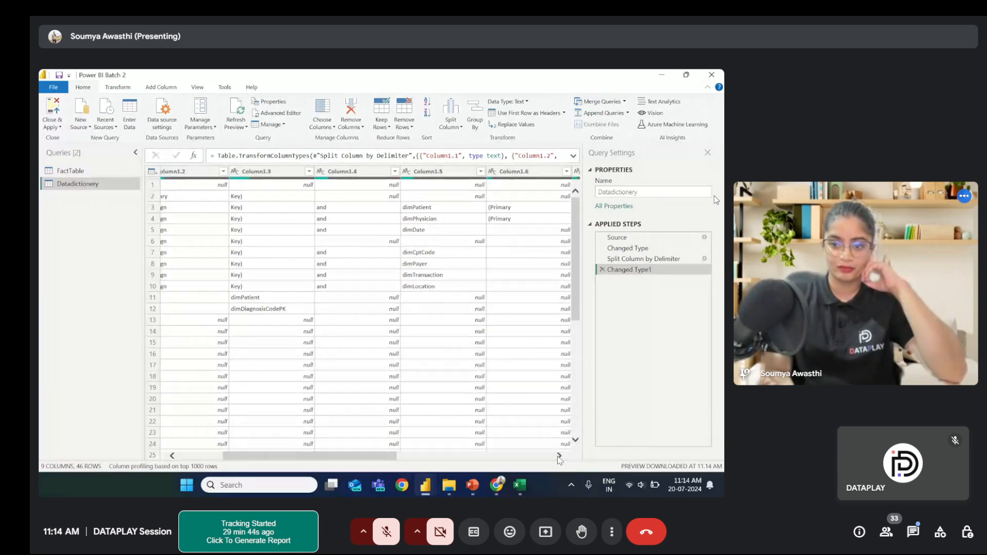
click(559, 456)
click(559, 457)
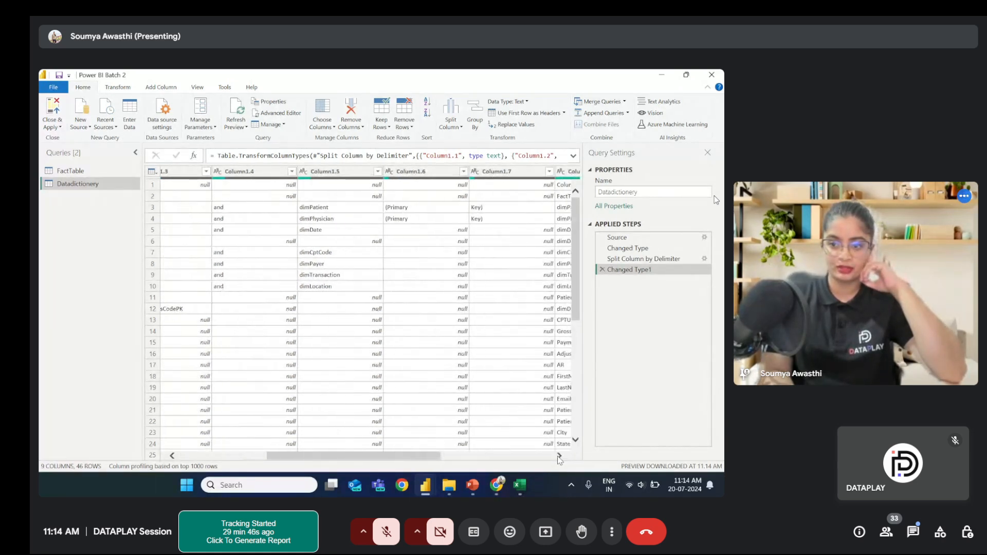
click(559, 456)
click(558, 457)
click(559, 456)
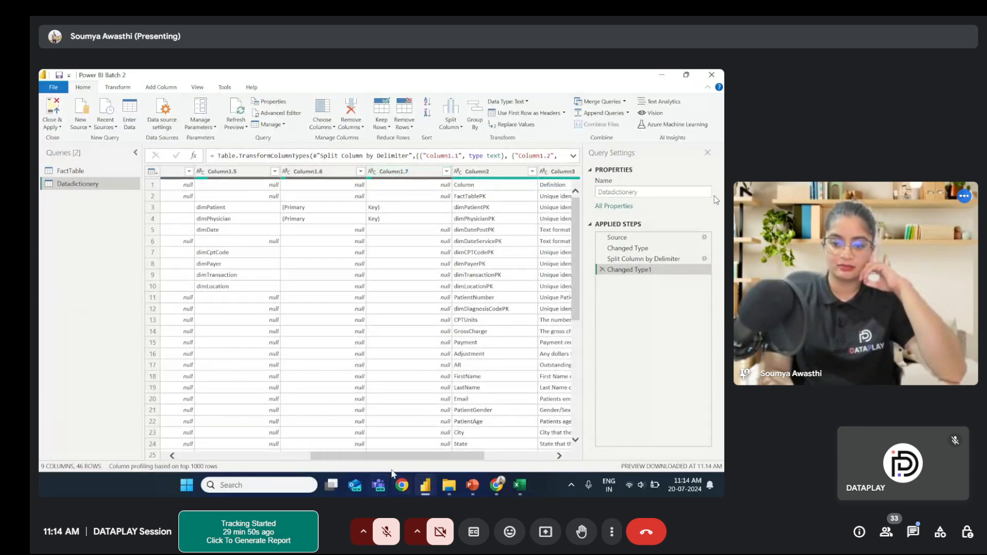
drag(396, 456, 216, 453)
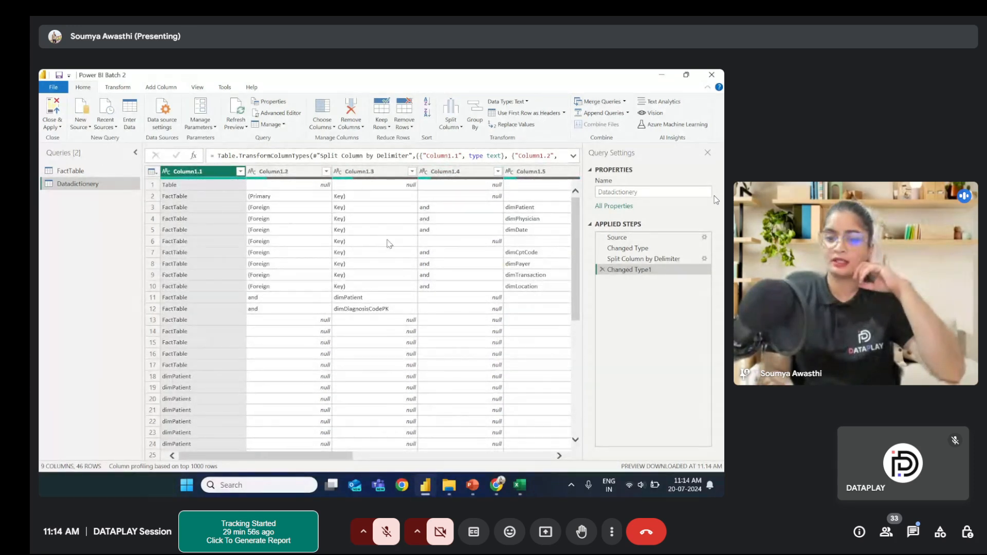
Delete the Changed Type1 and Split Column by Delimiter steps from the Datadictionery query, and review the remaining Split Column methods
click(602, 269)
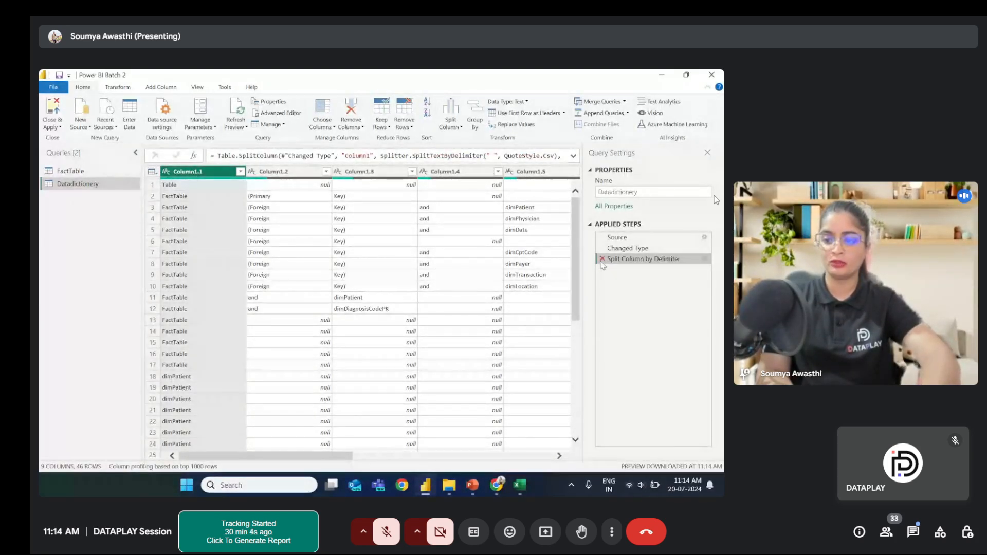
click(602, 259)
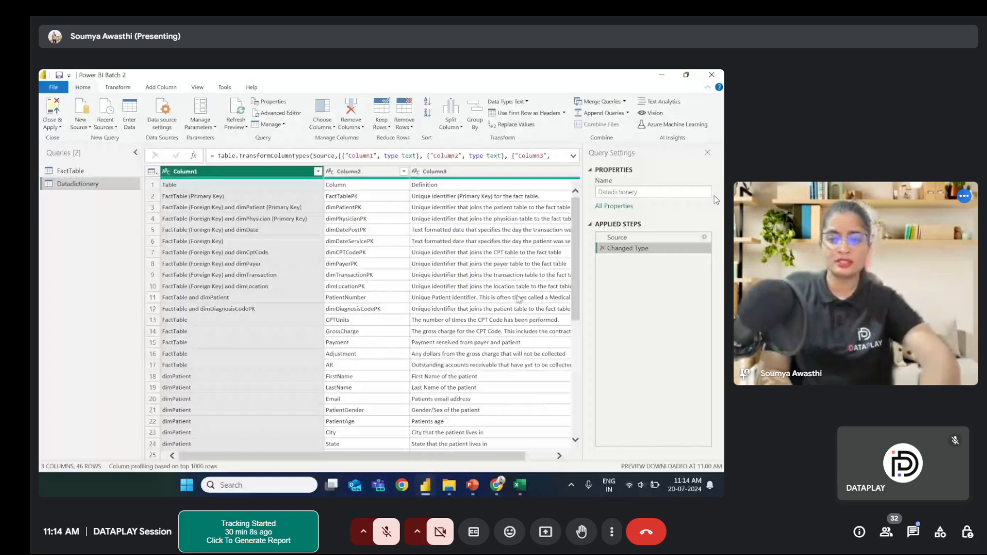
click(448, 126)
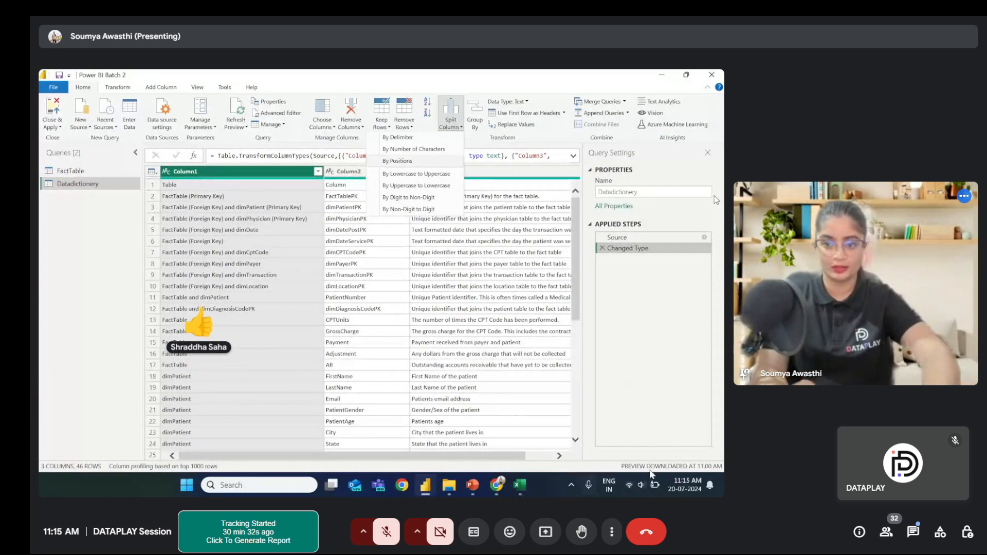
click(585, 204)
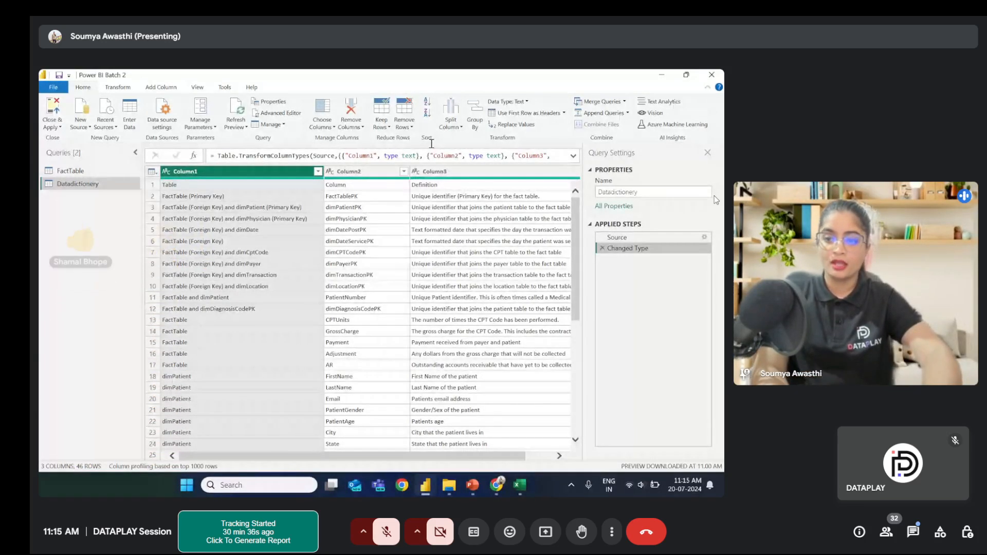
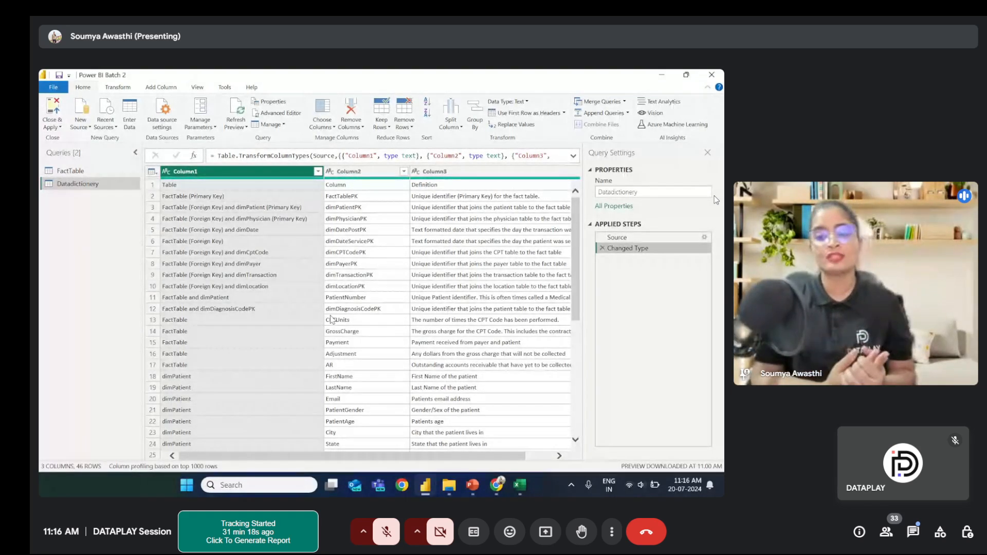
Group the Datadictionery rows by Column1 into a Count column using Count Distinct Rows, and delete the Grouped Rows step
click(473, 112)
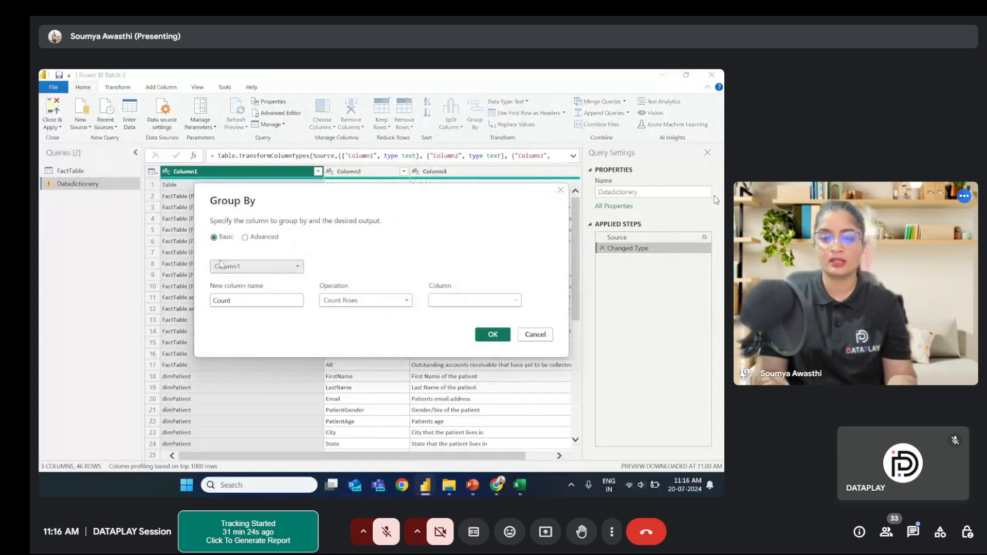
click(226, 267)
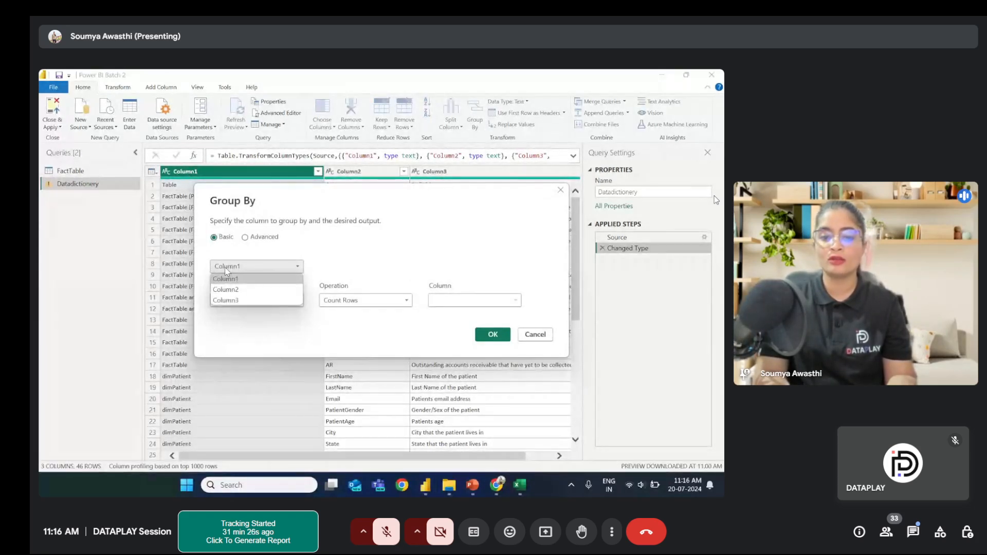
click(227, 279)
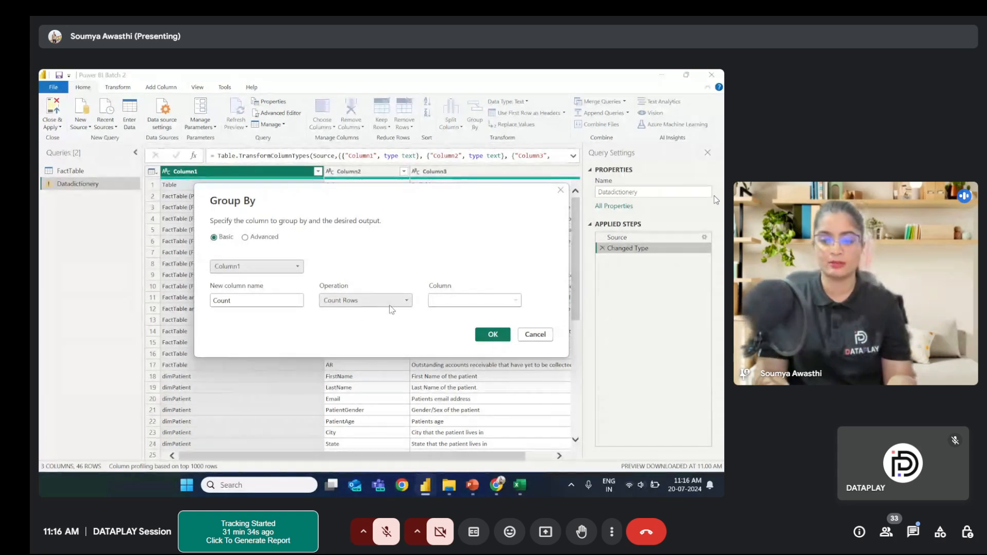
click(402, 303)
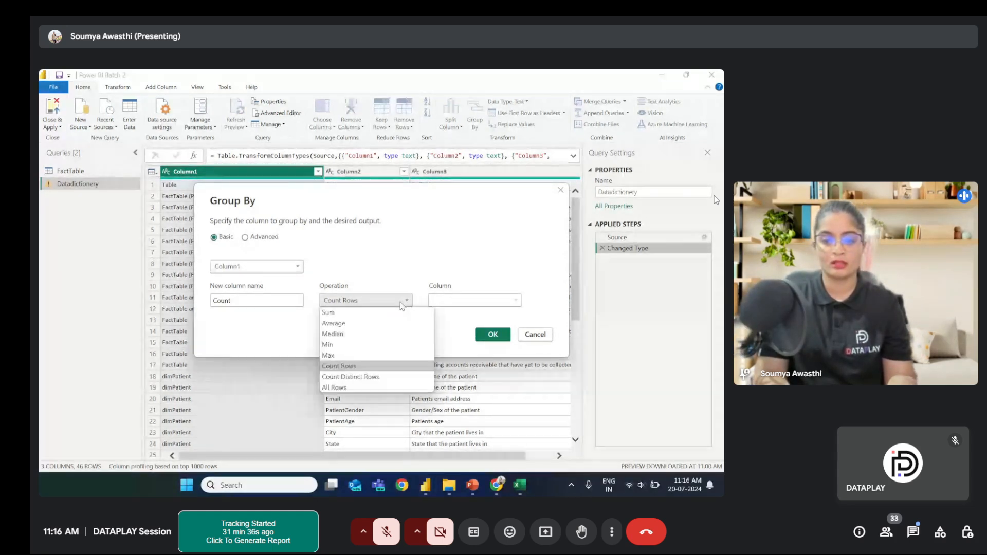
click(356, 377)
click(493, 335)
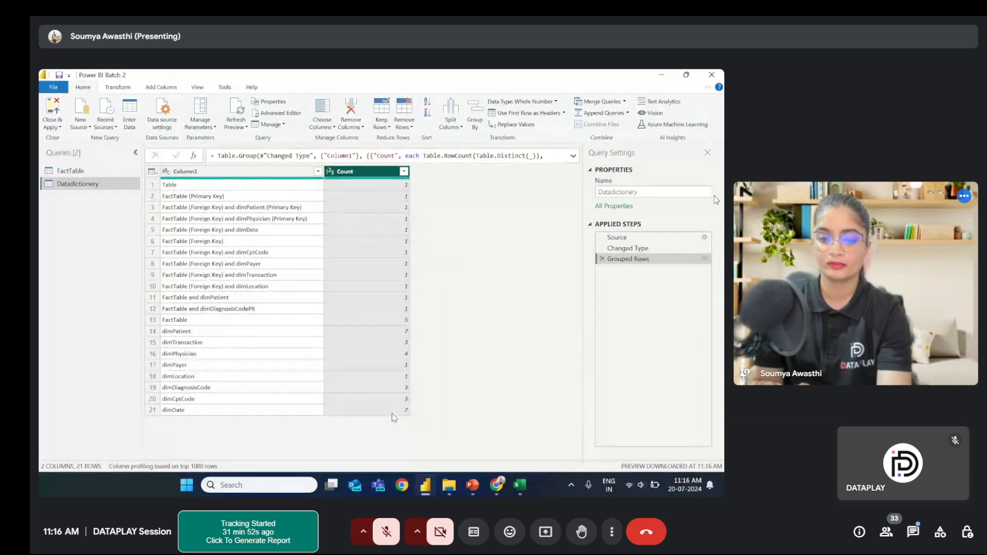
click(602, 259)
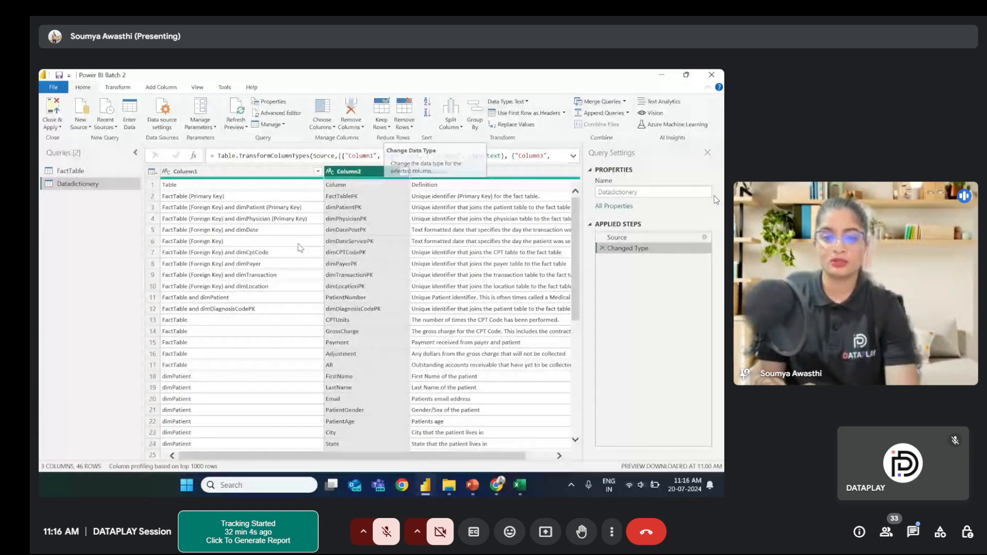
Review the data types available for Column1, and change its type to True/False, replacing the current conversion
ctrl+click(262, 172)
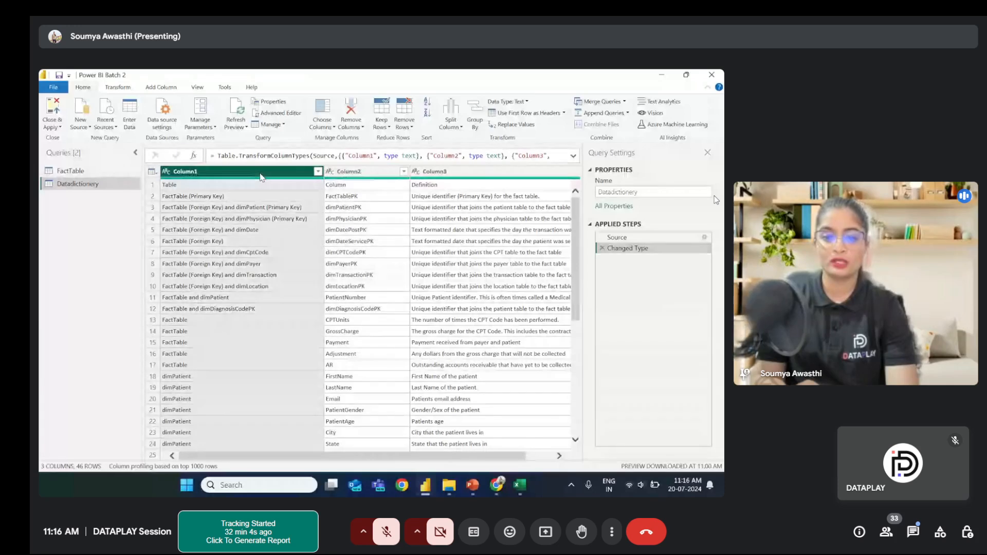
click(526, 102)
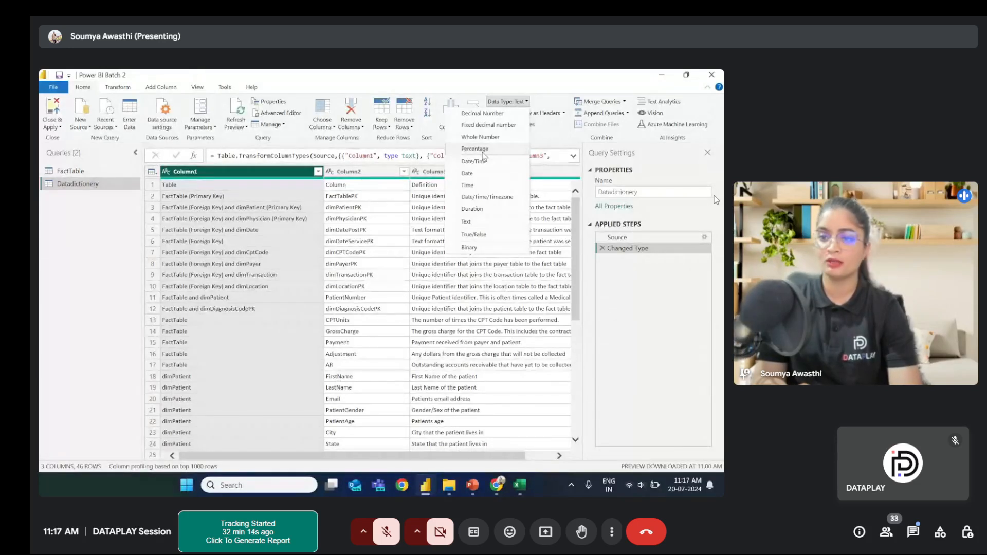
click(551, 105)
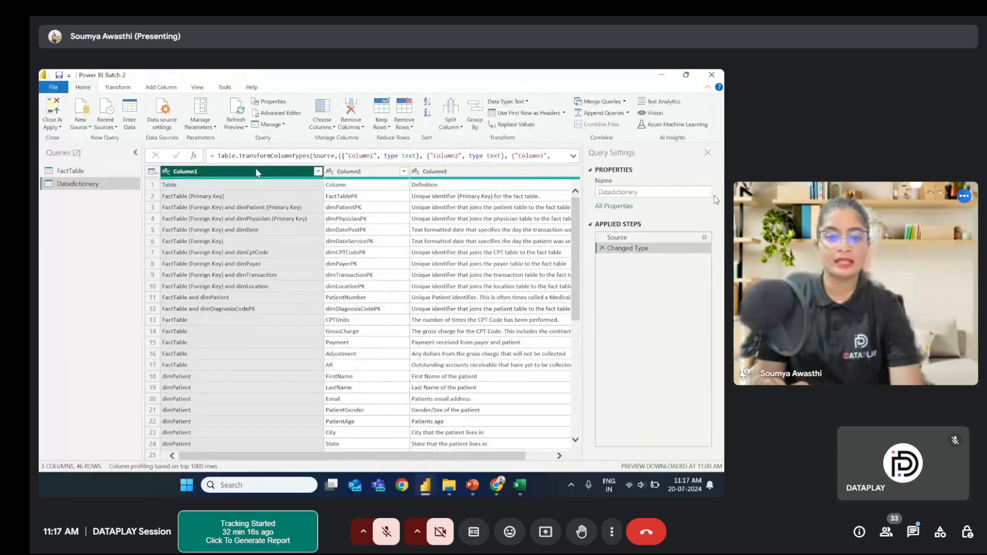
click(167, 173)
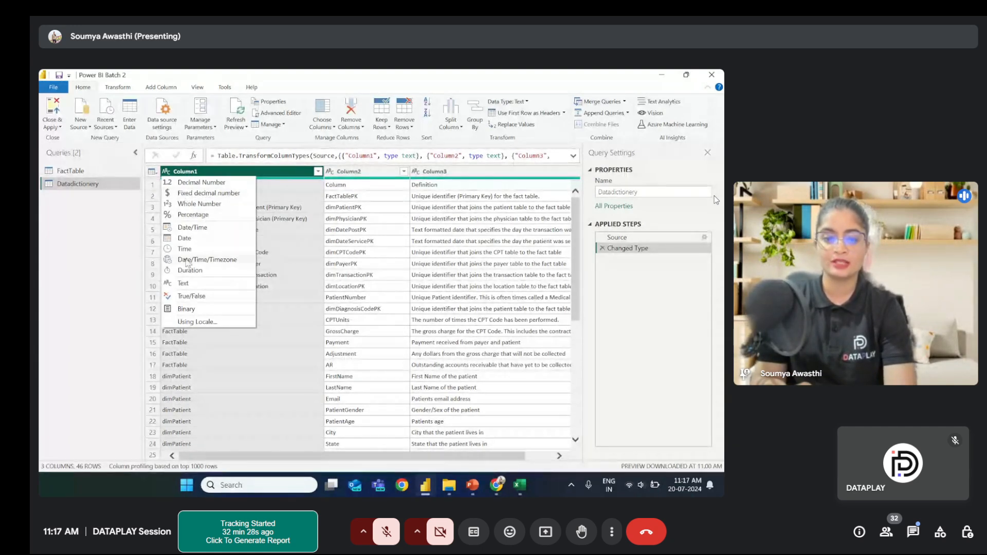
click(198, 289)
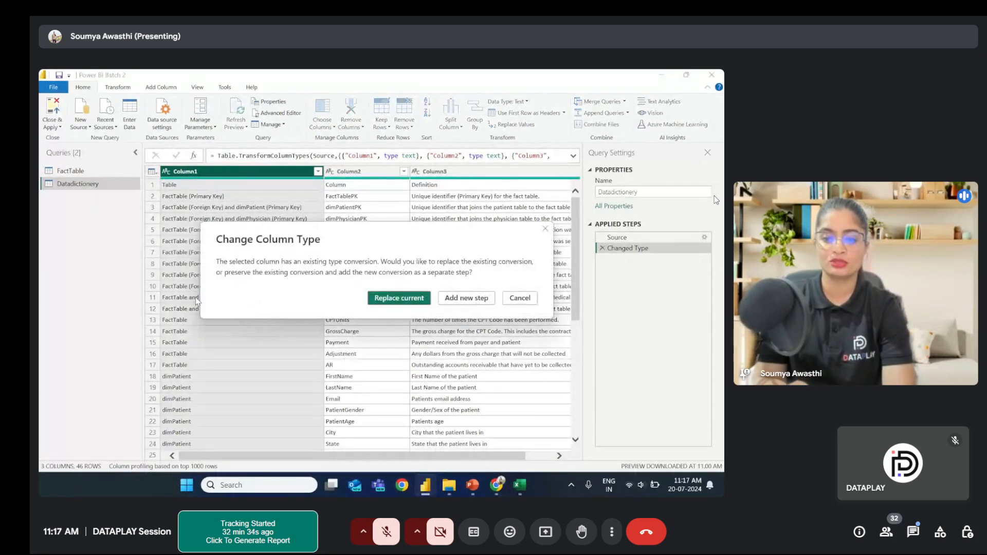
click(403, 301)
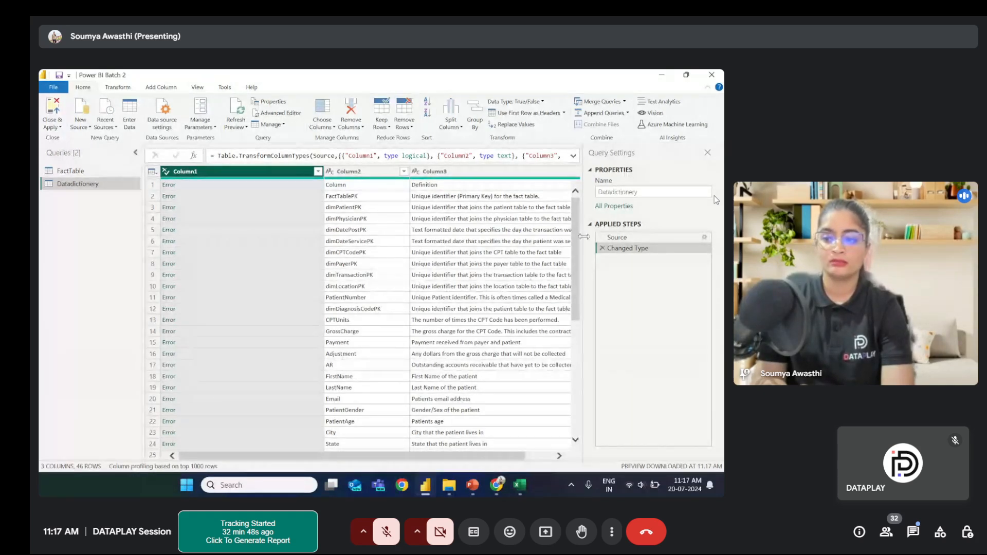
Delete the Changed Type step from the Datadictionery query, and set Column1's data type to Text
click(602, 248)
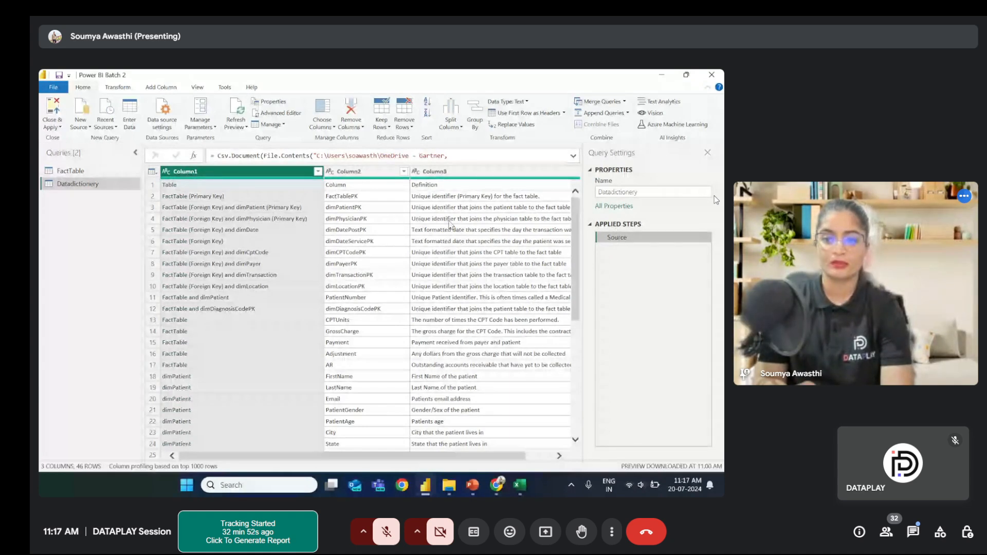
click(504, 102)
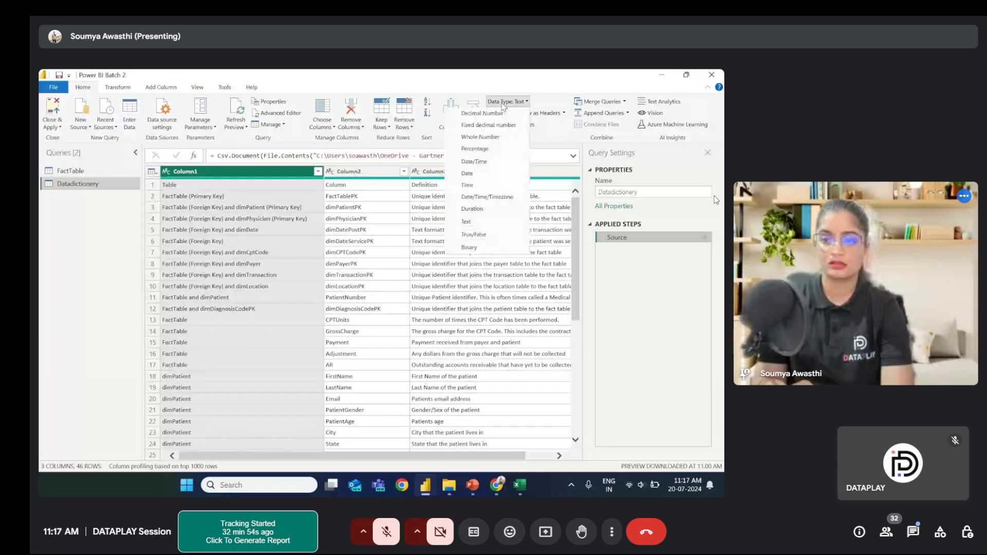
click(467, 222)
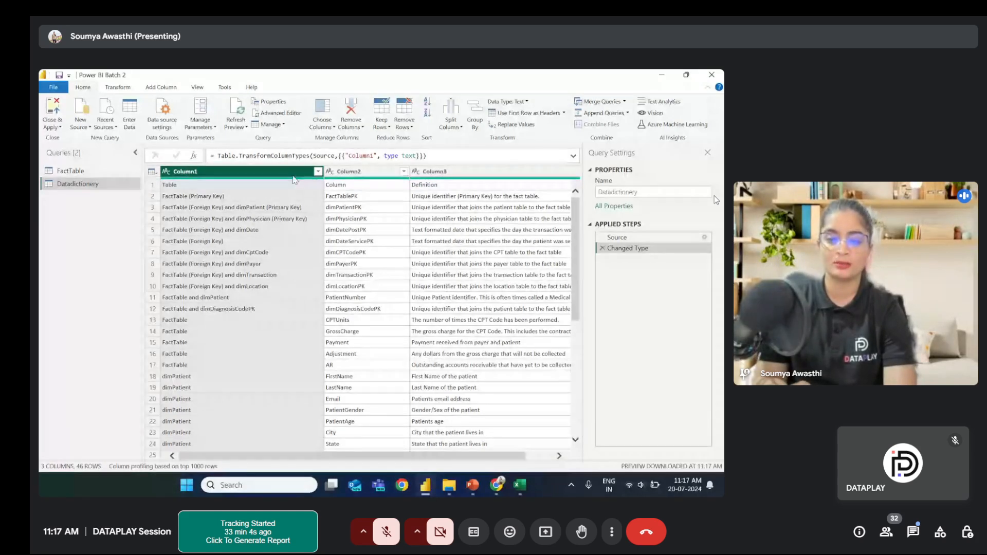
Look over Column1's data type choices, and promote the first row of the Datadictionery table to column headers
click(166, 172)
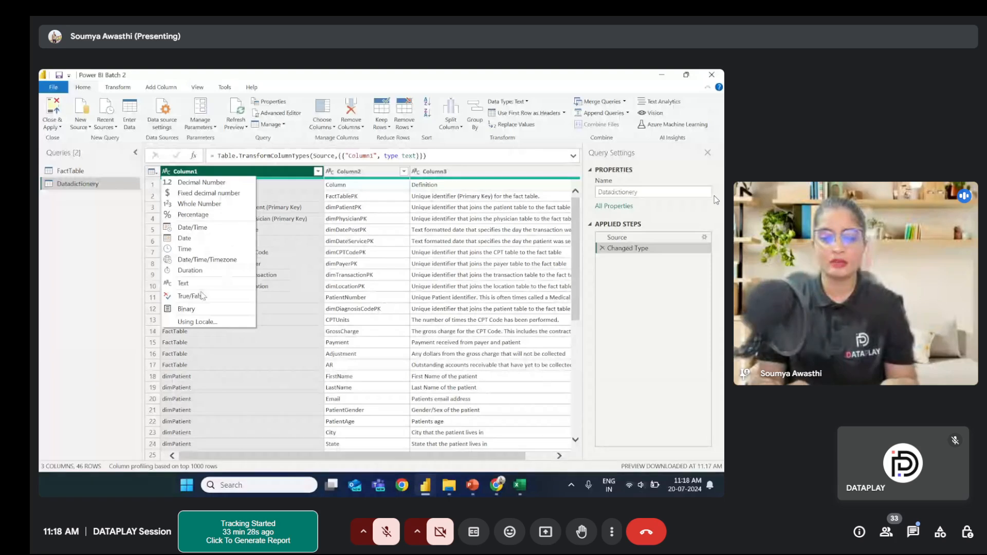
click(294, 170)
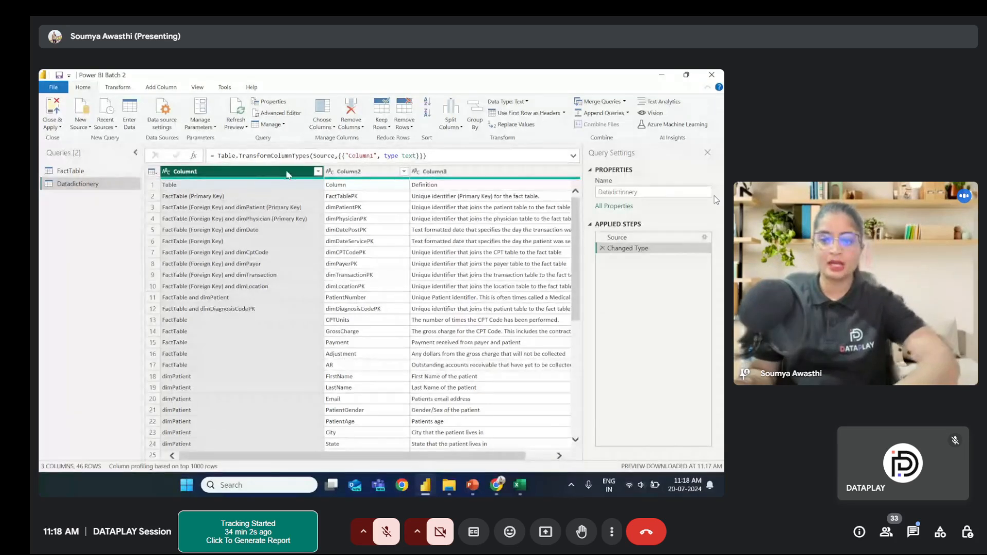
click(539, 114)
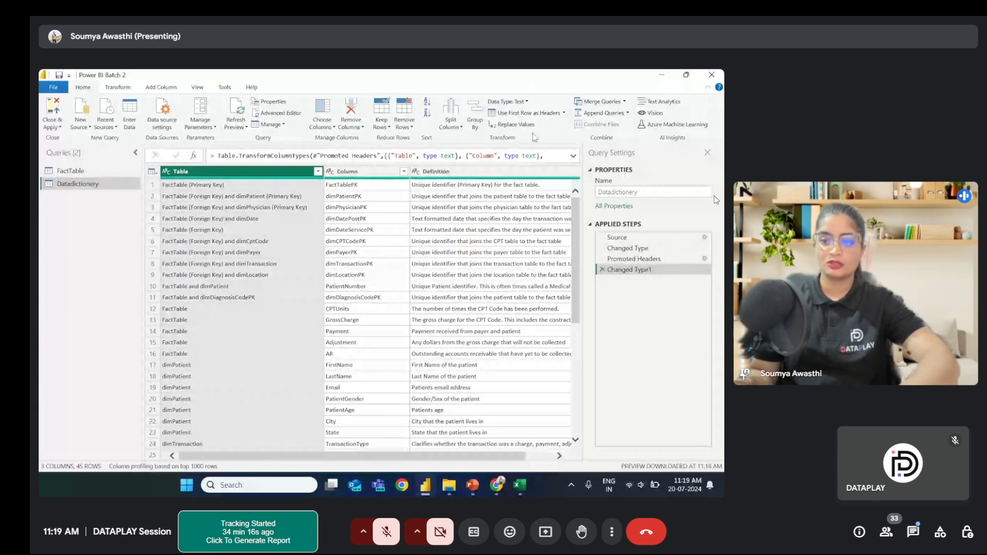
Demote the Datadictionery column headers to the first row, and delete the Changed Type2 and Demoted Headers steps
click(564, 113)
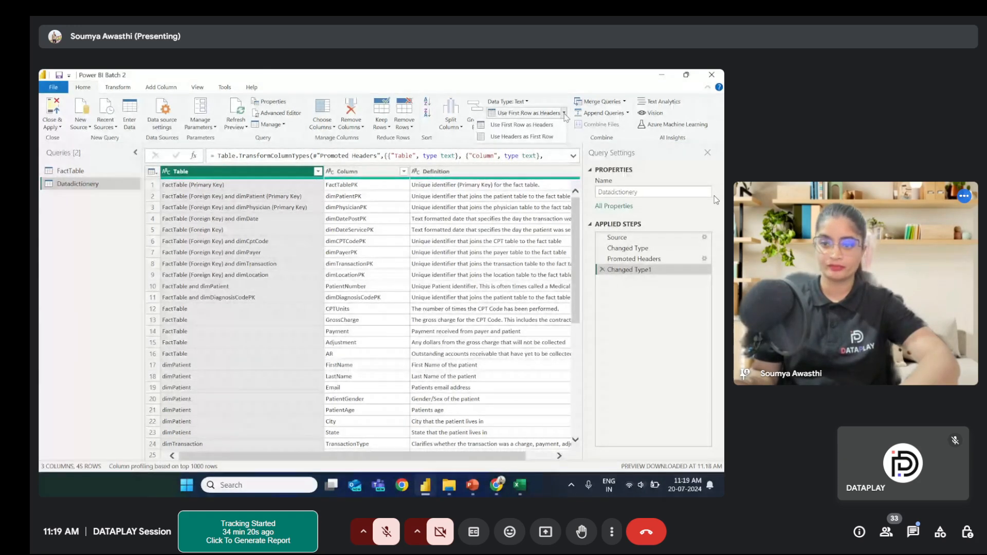
click(549, 138)
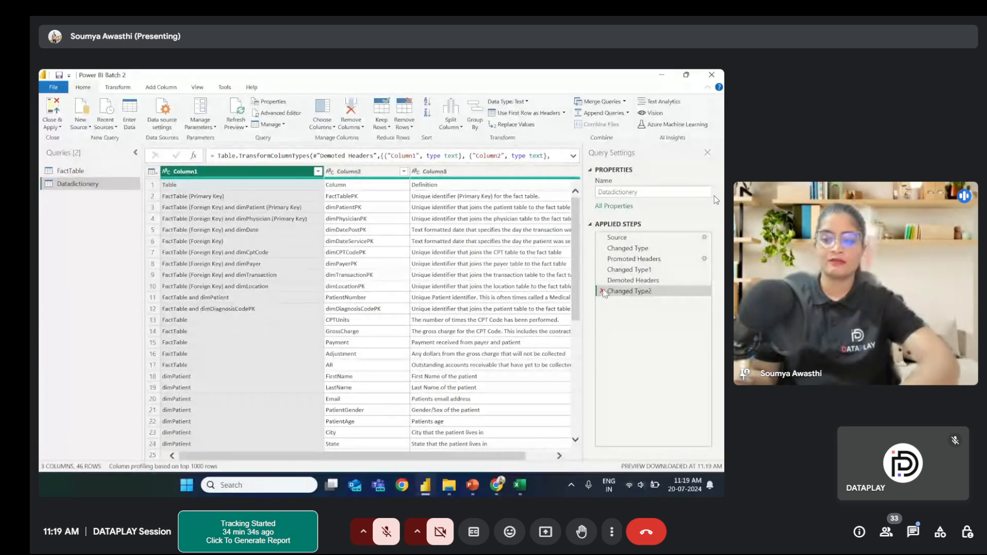
click(602, 291)
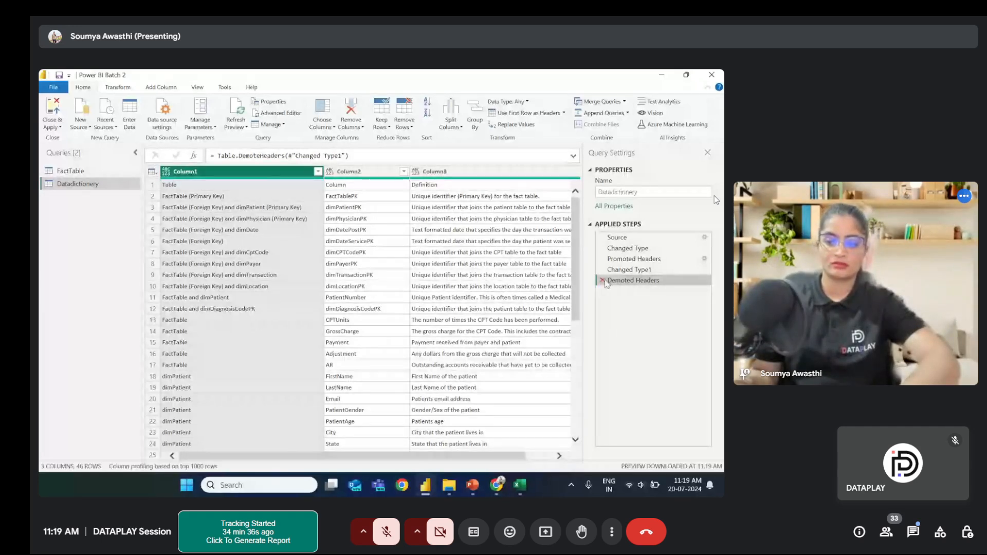
click(603, 280)
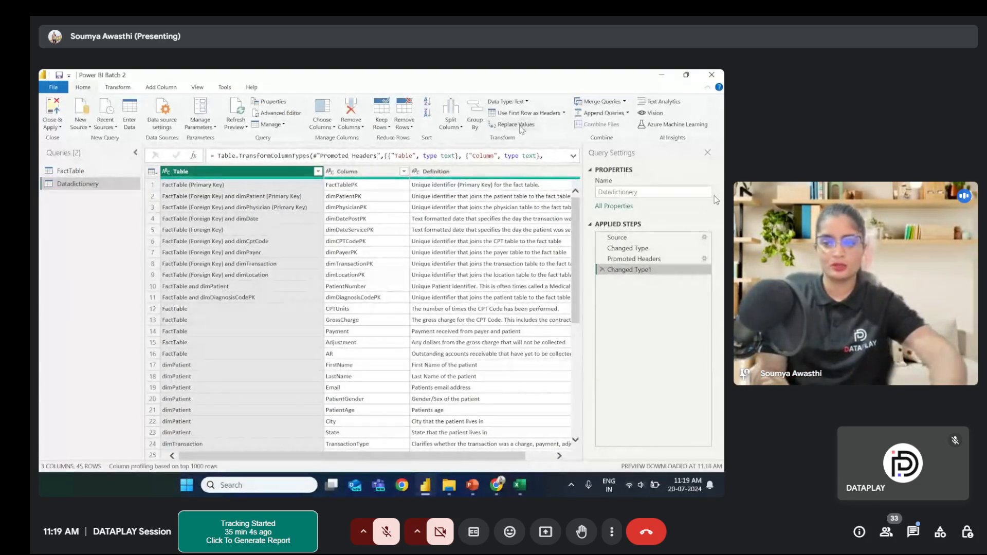
Examine the Replace Values settings for the Table column and the Merge Queries options without applying either
click(522, 126)
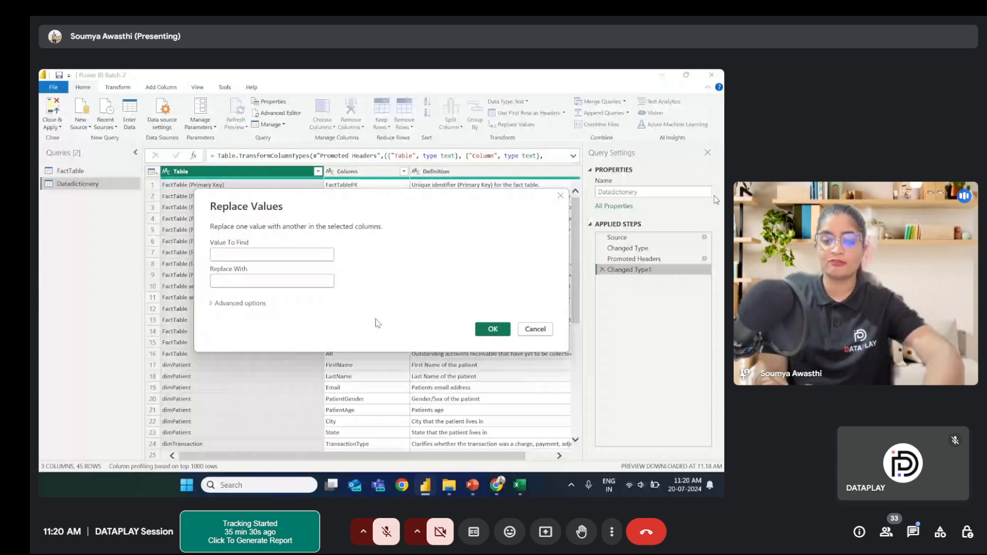
click(562, 195)
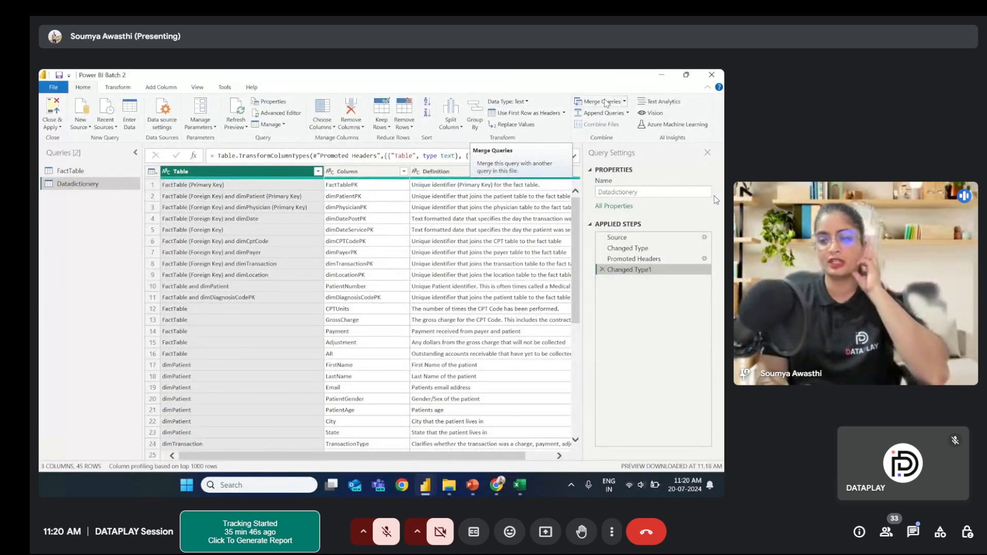
click(624, 102)
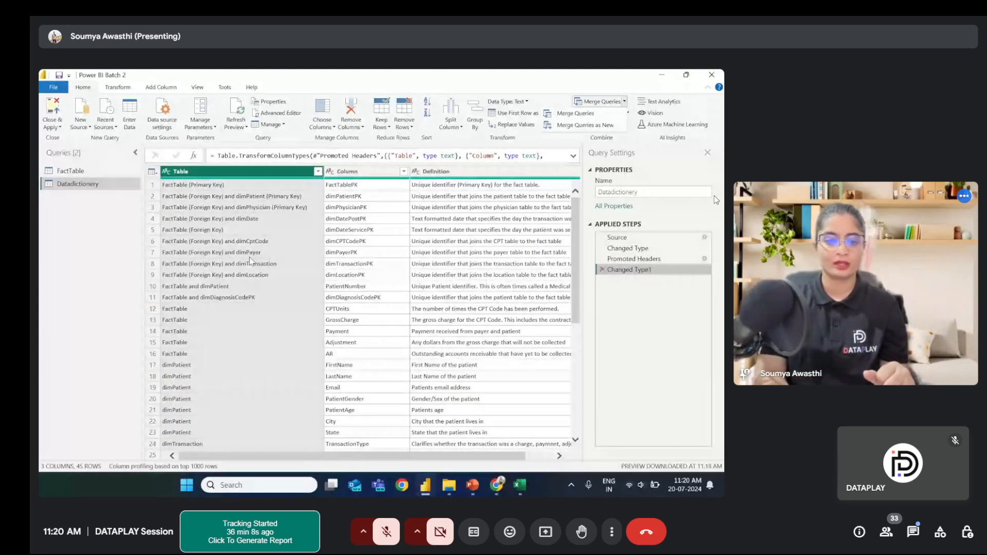
click(107, 240)
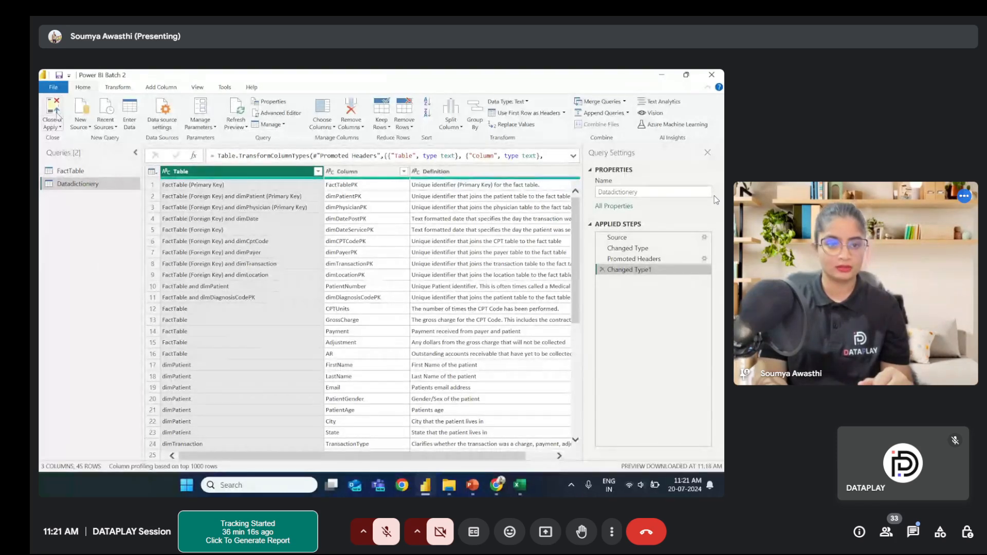
Close the Power Query Editor and apply the pending query changes to the report
click(58, 127)
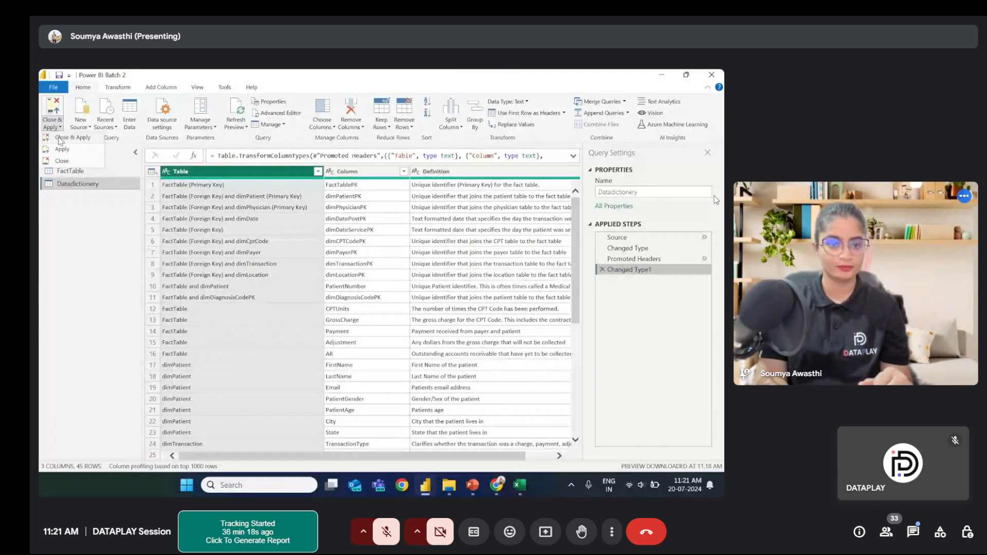
click(60, 138)
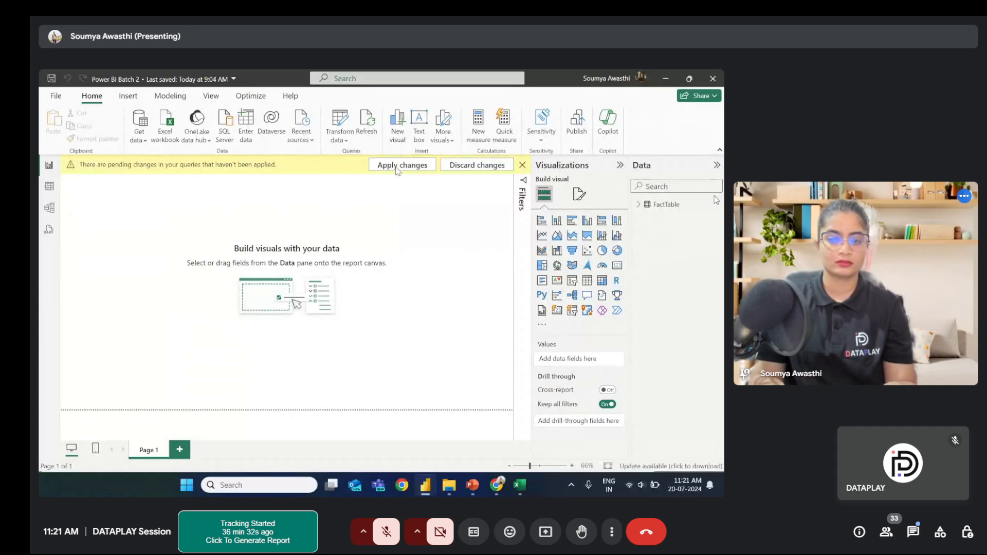
click(407, 165)
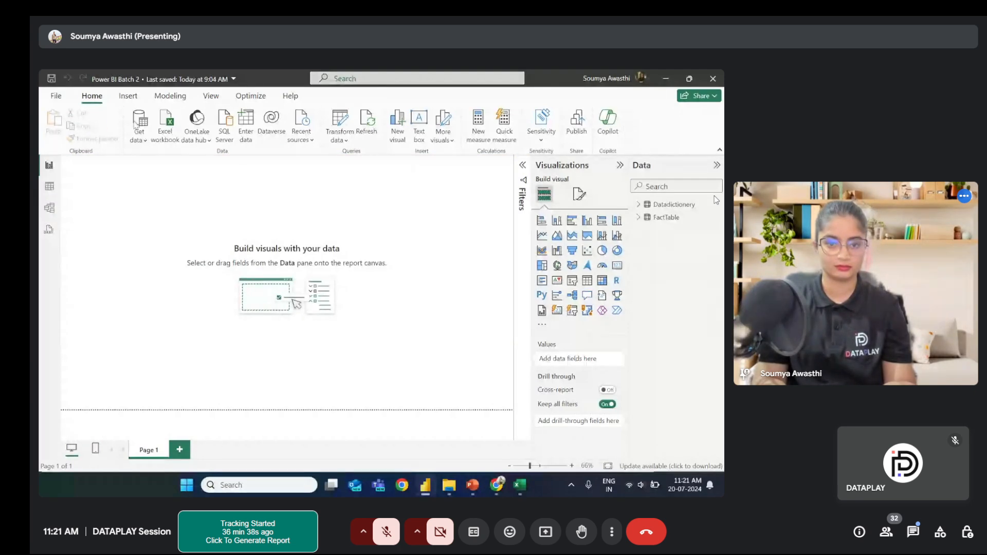
Open the dimCptCode file from the archive folder as an Excel workbook source, with the file filter set to All Files
click(166, 127)
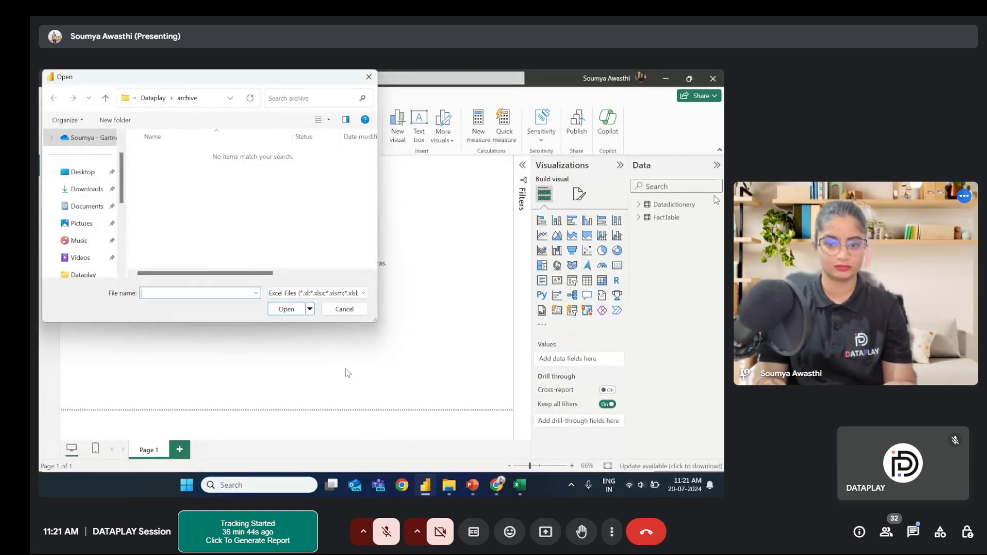
click(313, 295)
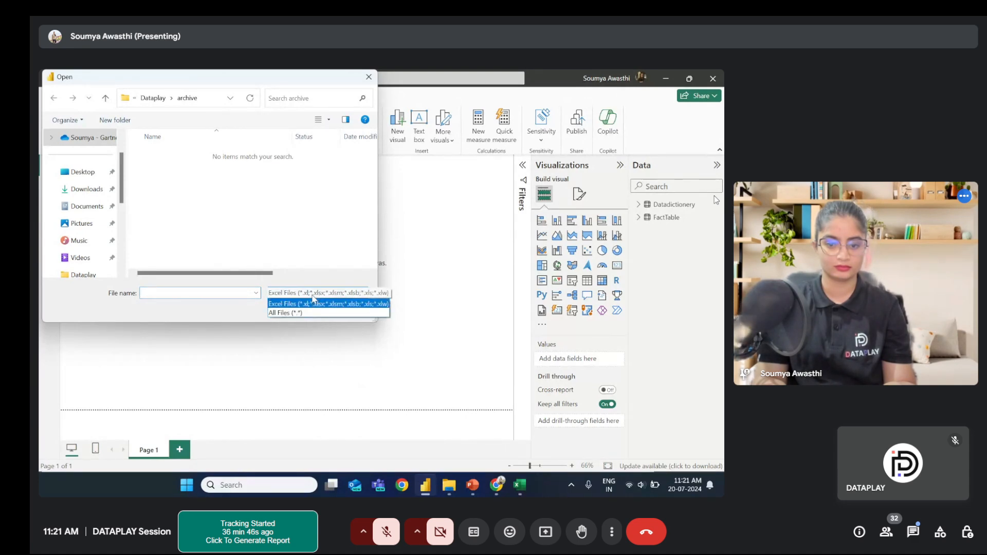
click(297, 312)
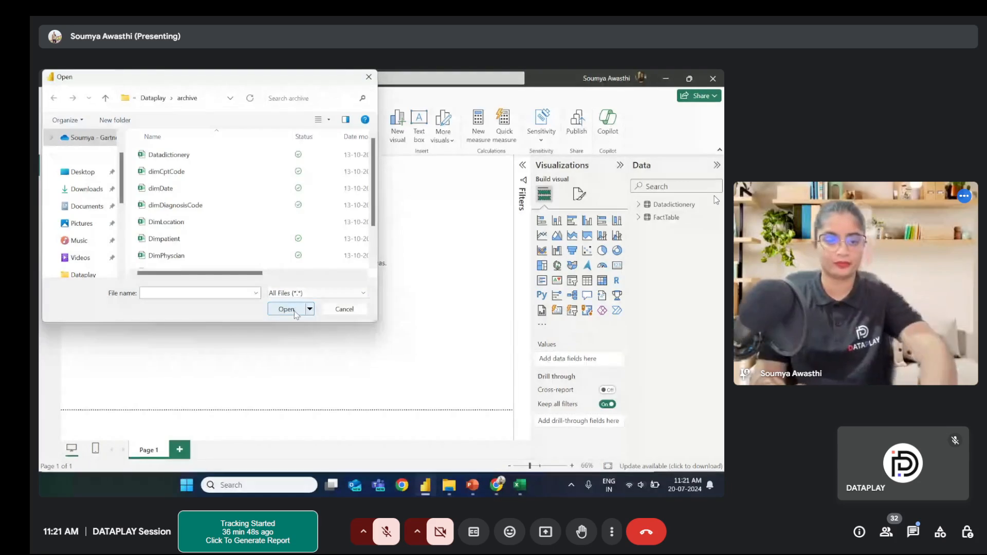
click(145, 175)
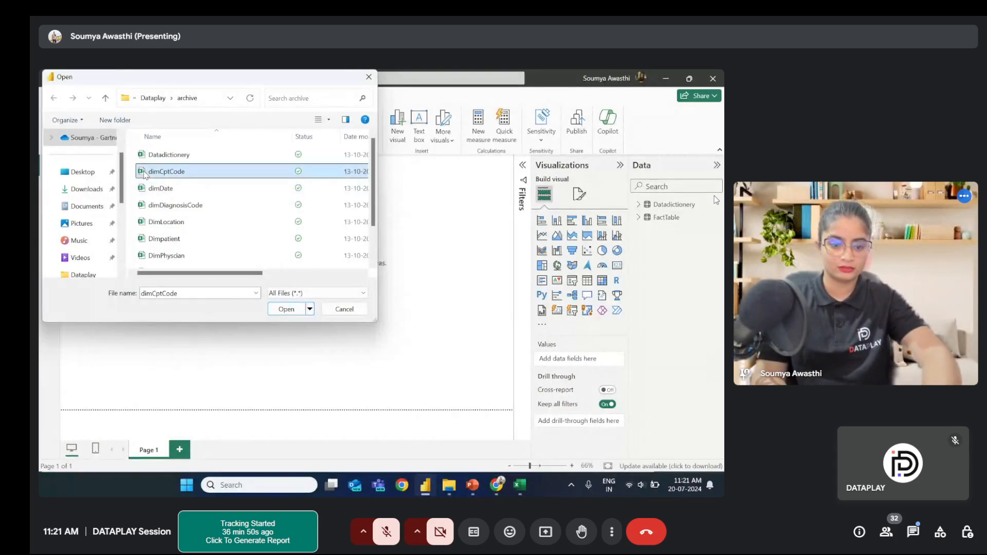
key(Down)
click(145, 175)
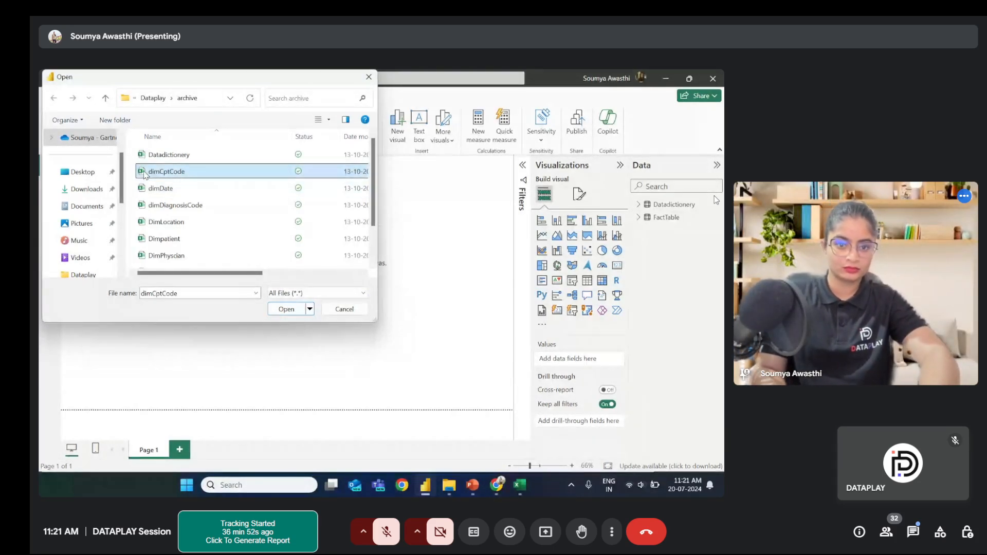
click(287, 310)
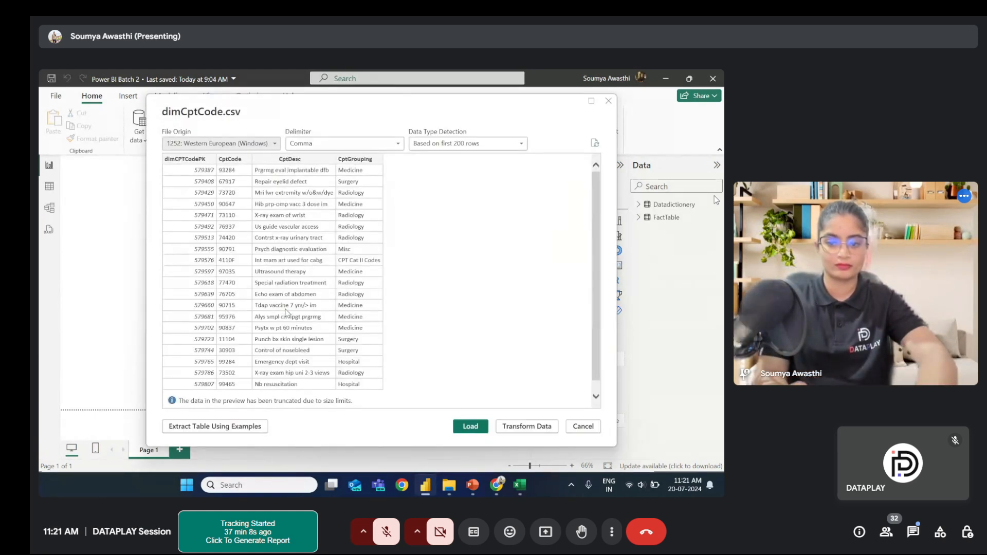
Load the dimCptCode table with the pending query changes applied, and reopen the Power Query Editor
click(461, 428)
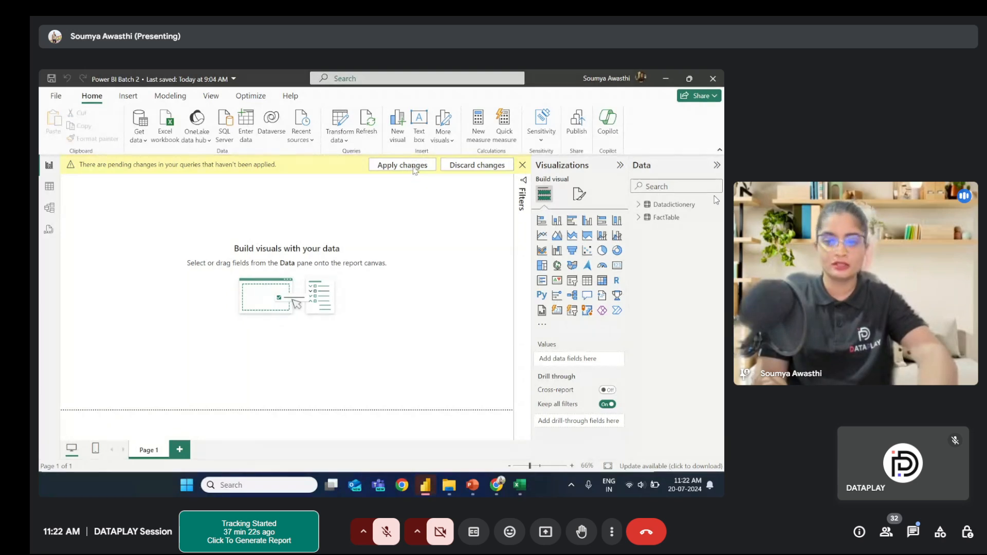
click(414, 165)
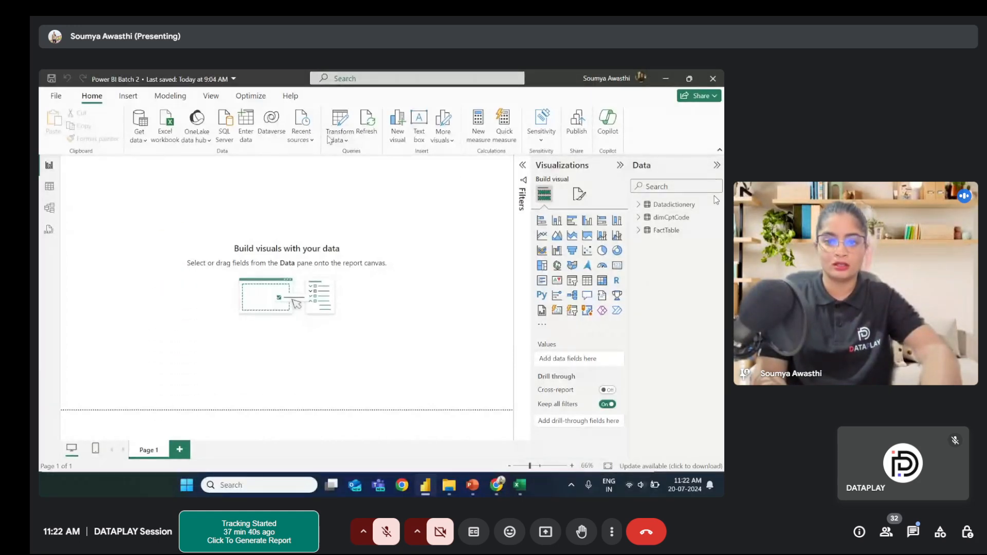
click(344, 144)
click(365, 159)
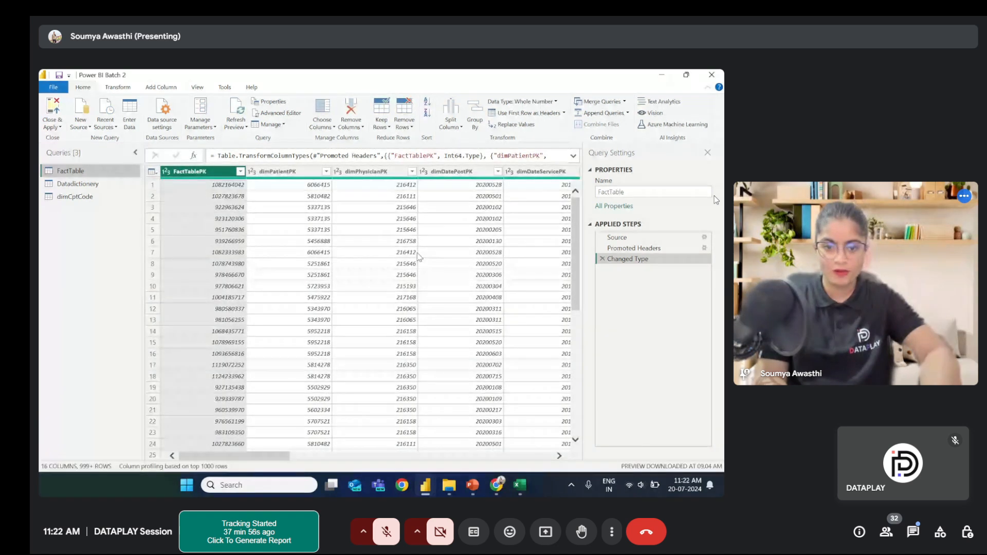
Merge FactTable with dimCptCode on their dimCPTCodePK columns using a Left Outer join
scroll(495, 275, right, 3)
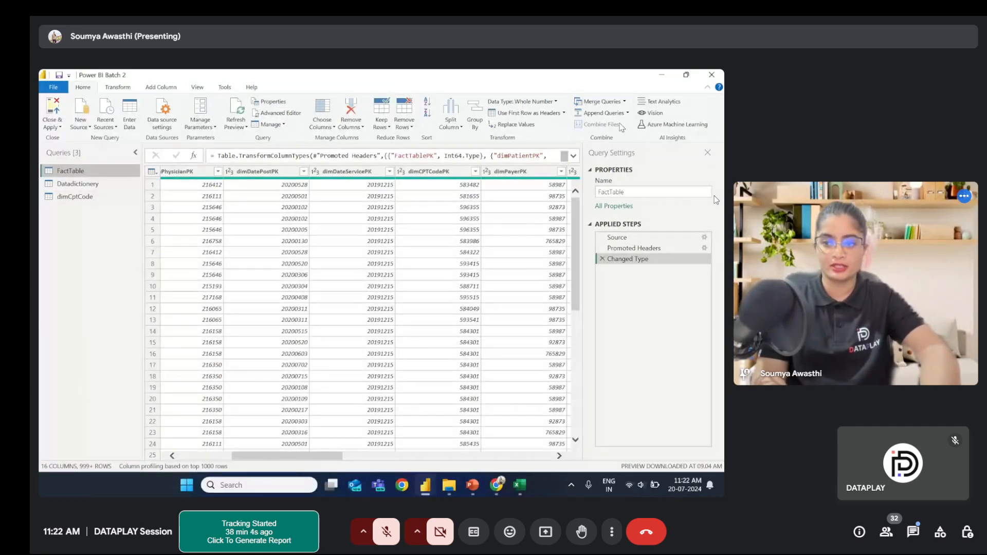
click(624, 102)
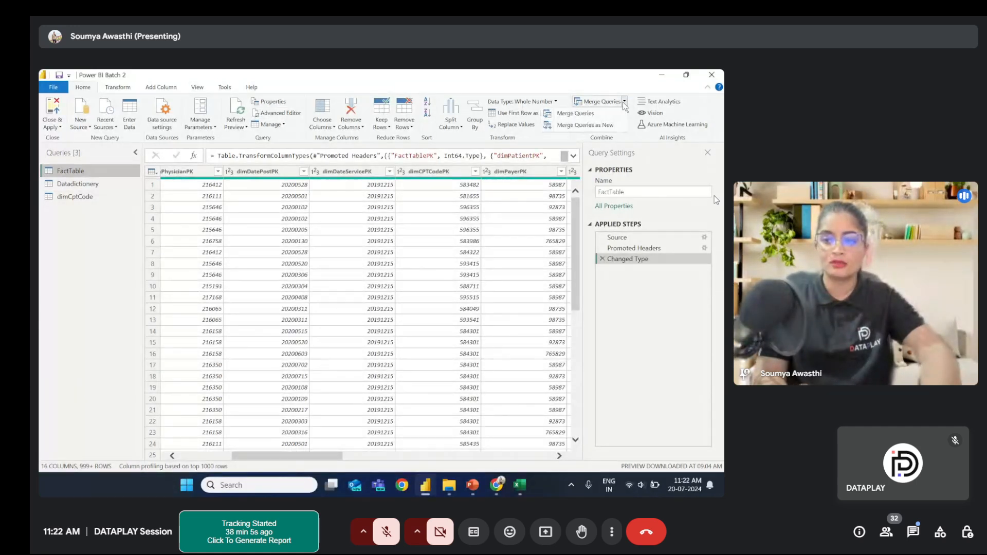
click(590, 114)
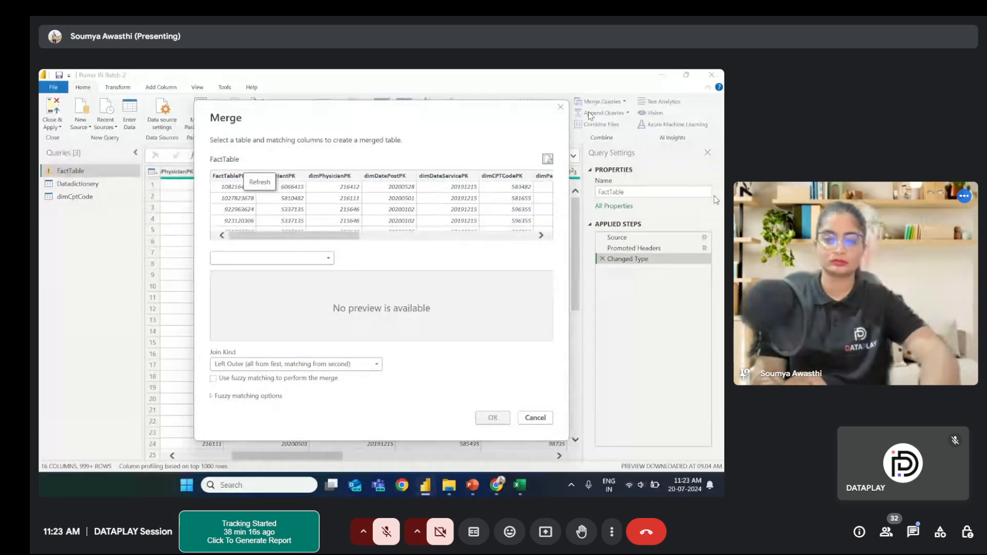
click(506, 178)
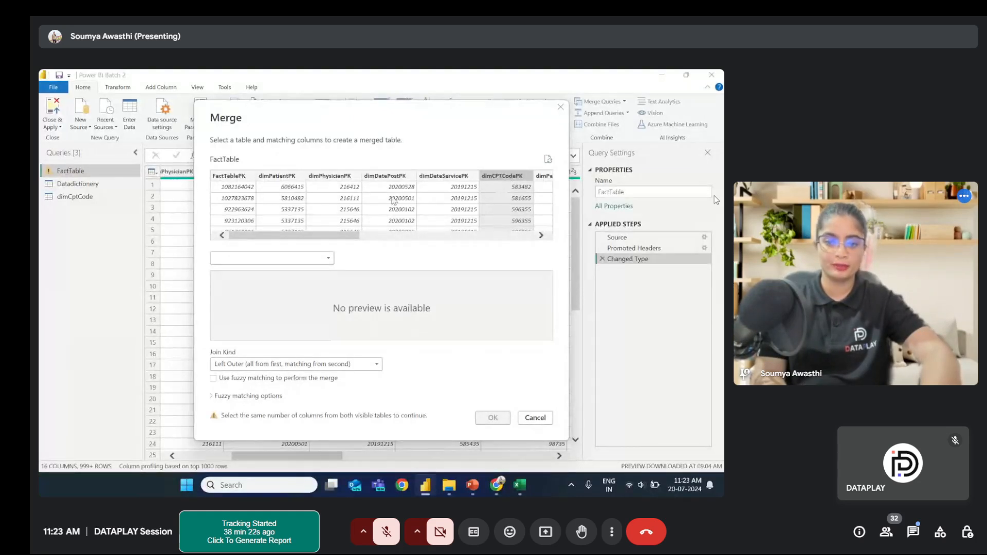
click(273, 256)
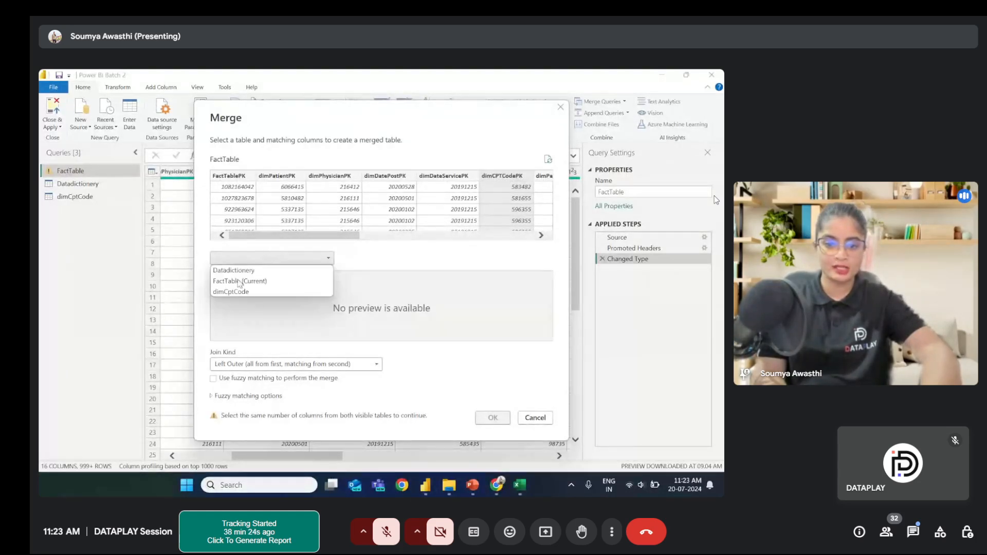
click(231, 292)
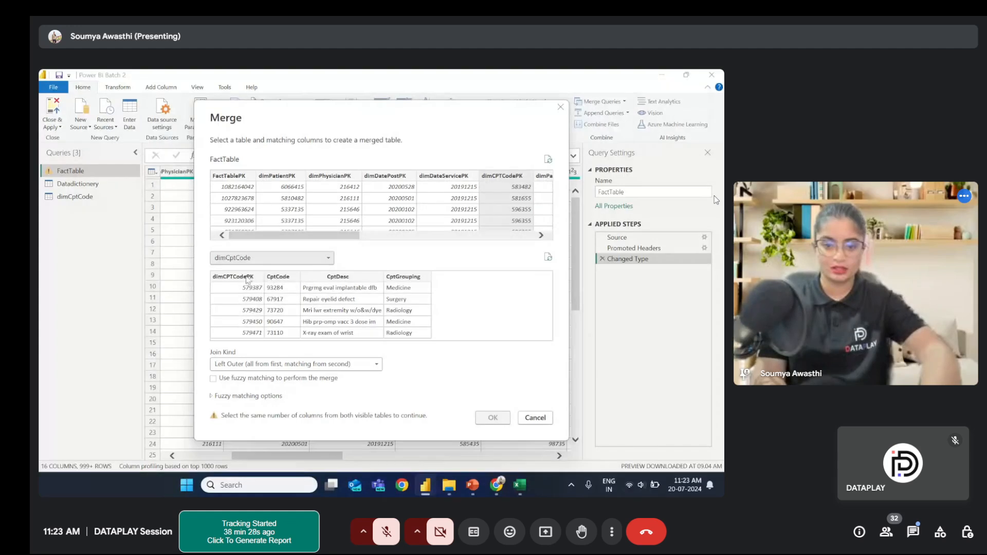
click(245, 278)
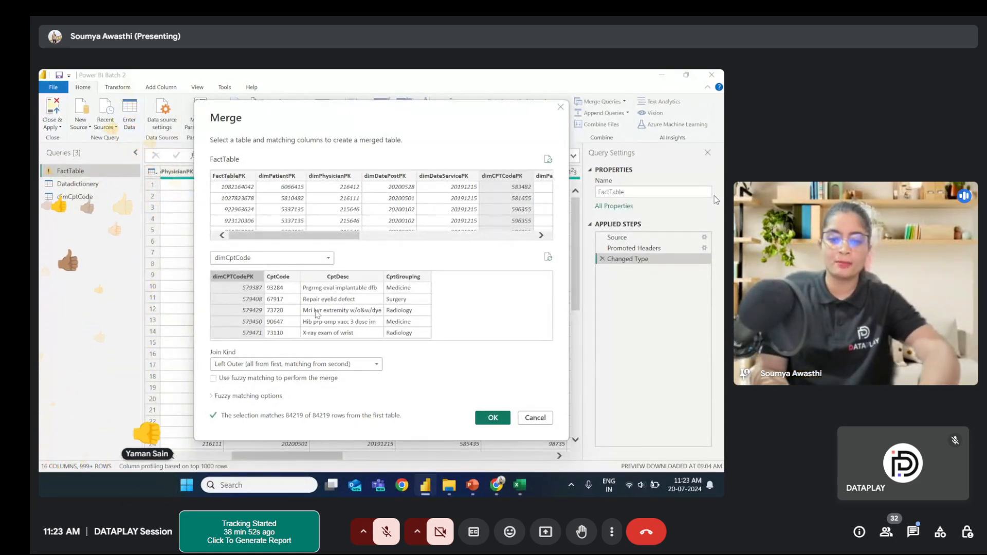
click(376, 365)
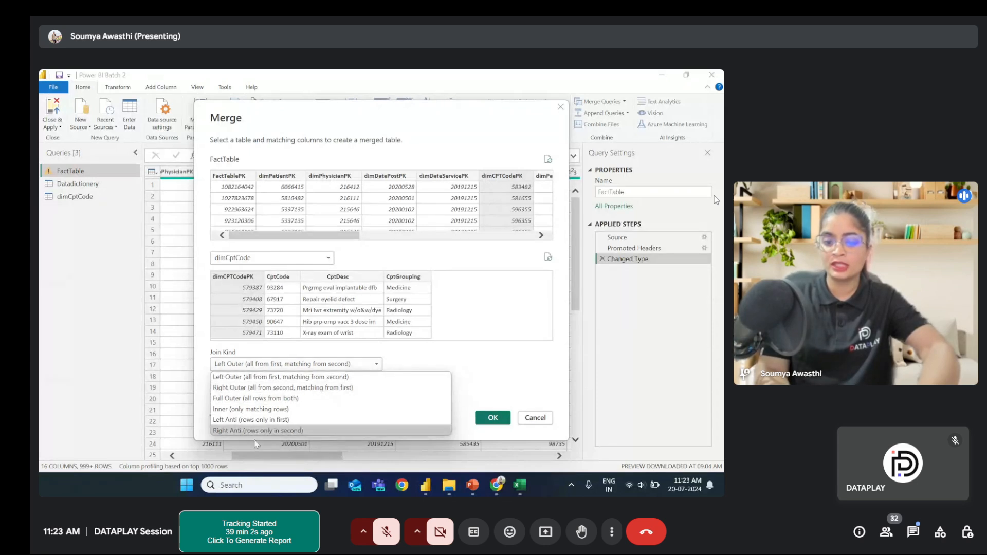
click(481, 365)
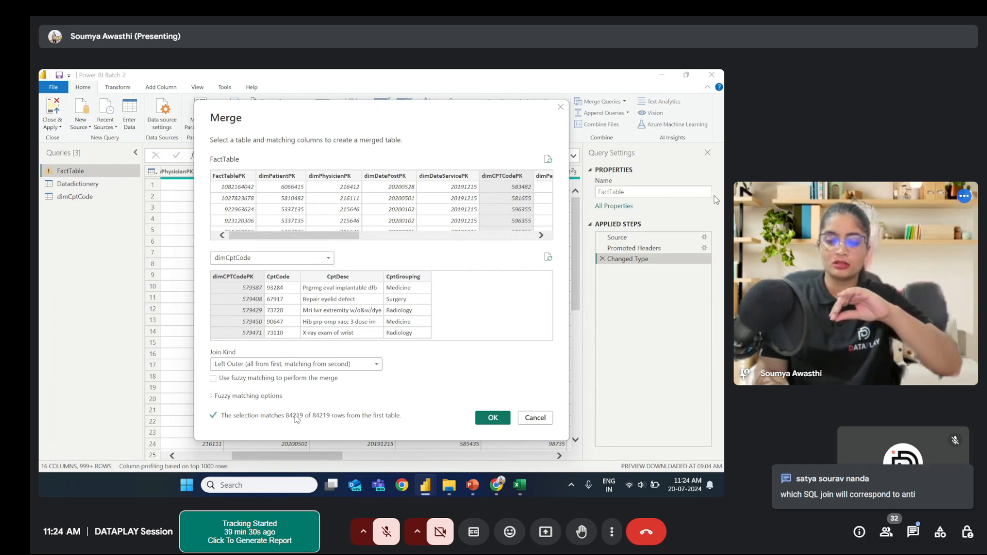
click(482, 416)
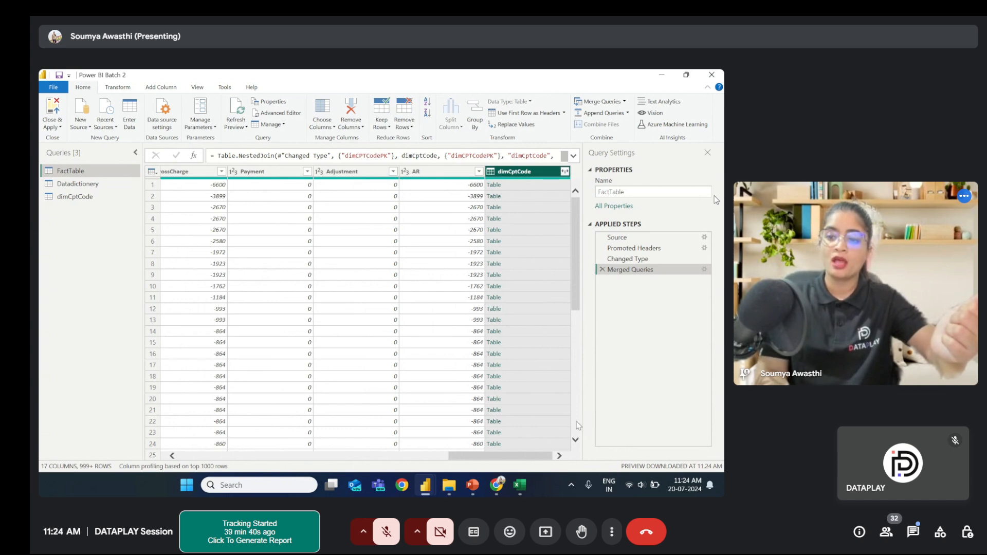
Expand the merged dimCptCode column to only CptCode and CptDesc, using the original column name as prefix
click(565, 171)
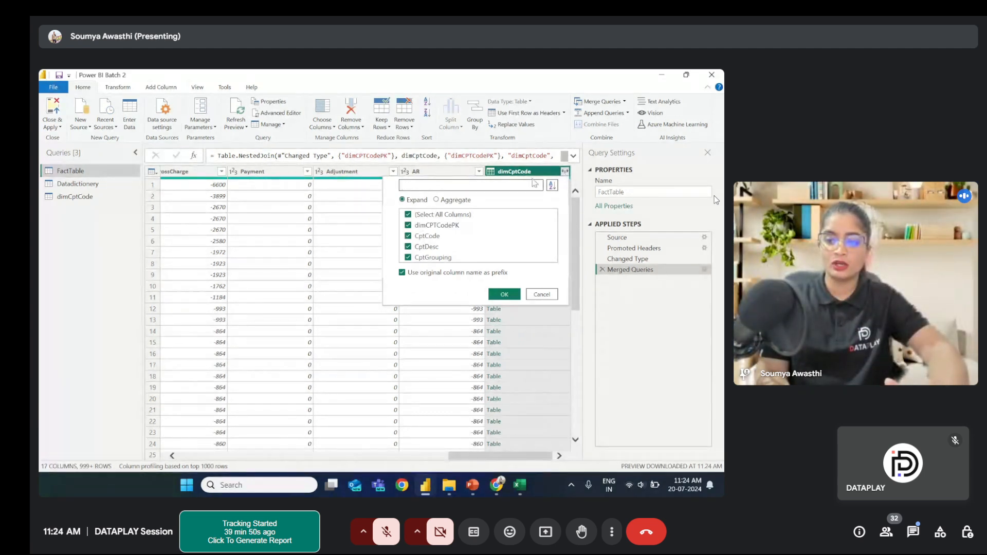
click(541, 294)
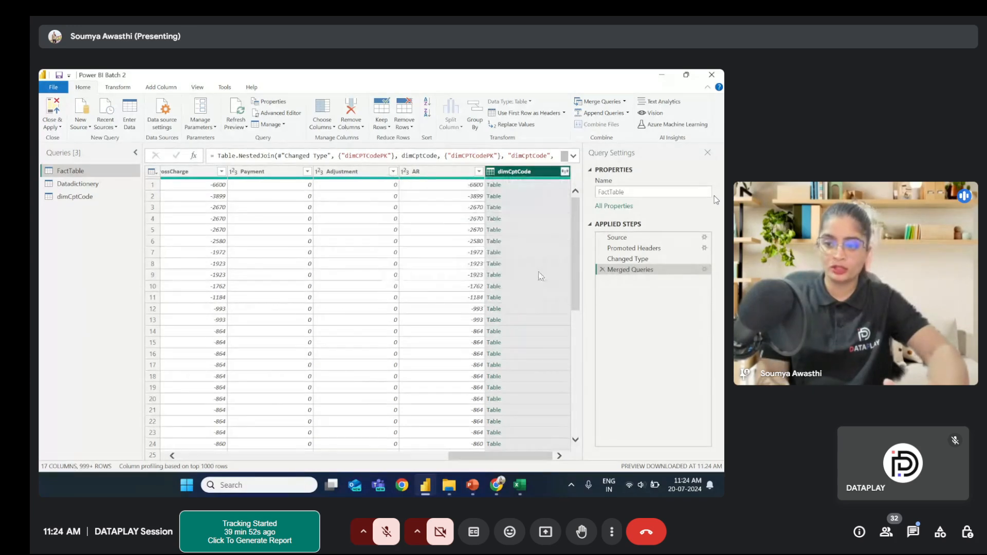
click(564, 171)
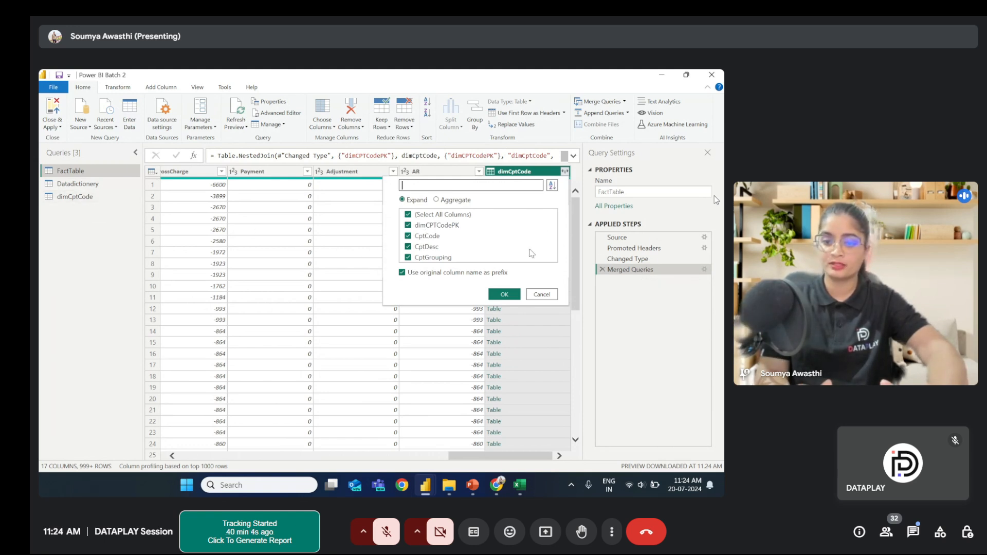
click(409, 215)
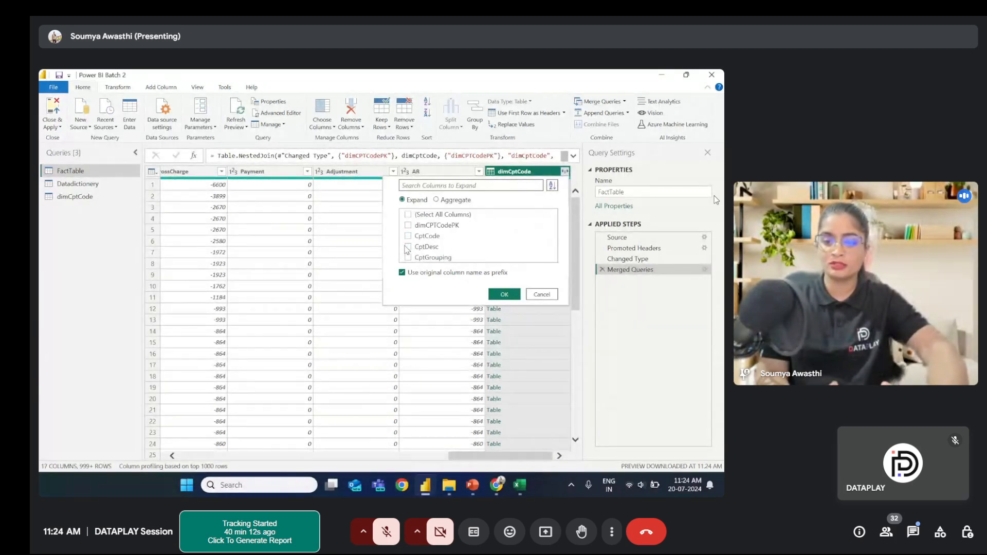
click(409, 248)
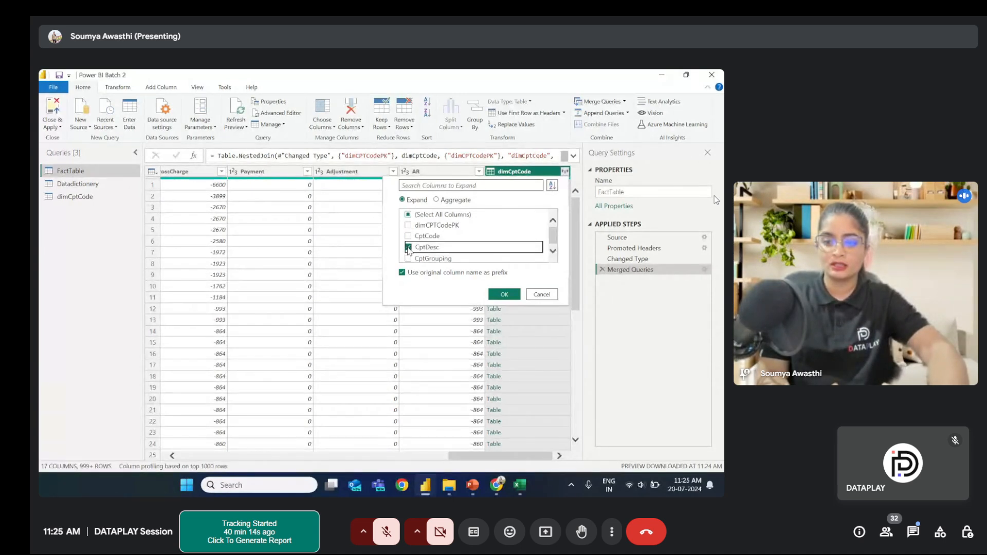
click(408, 236)
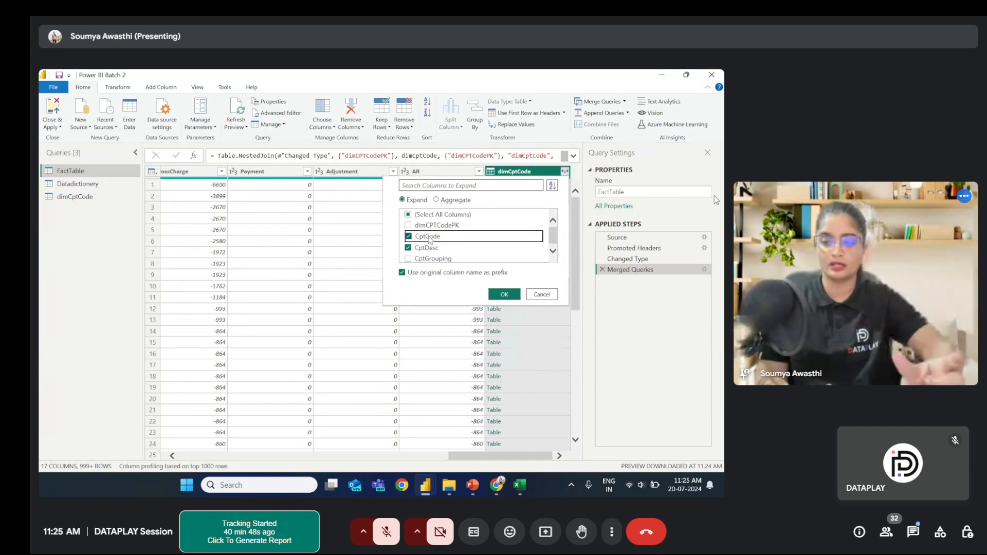
click(402, 273)
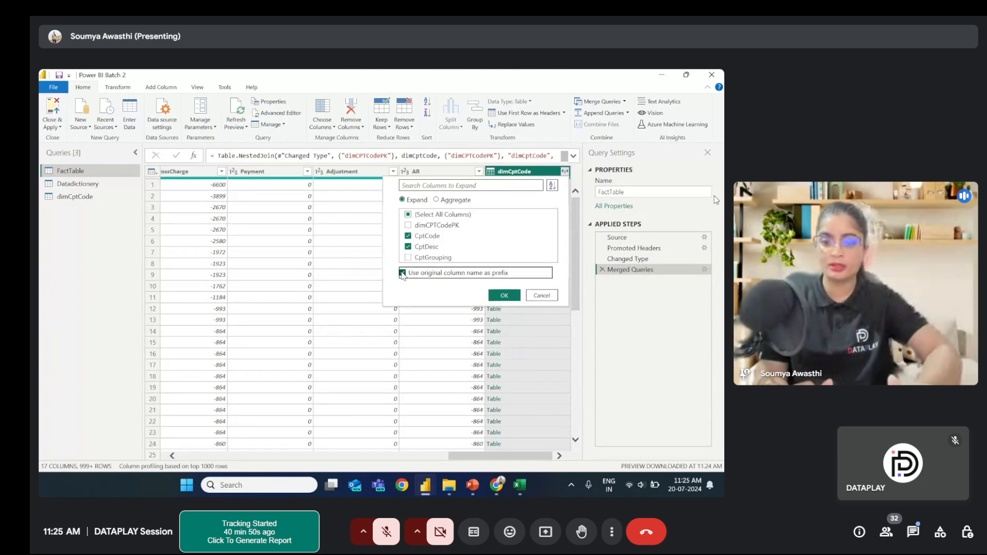
click(503, 294)
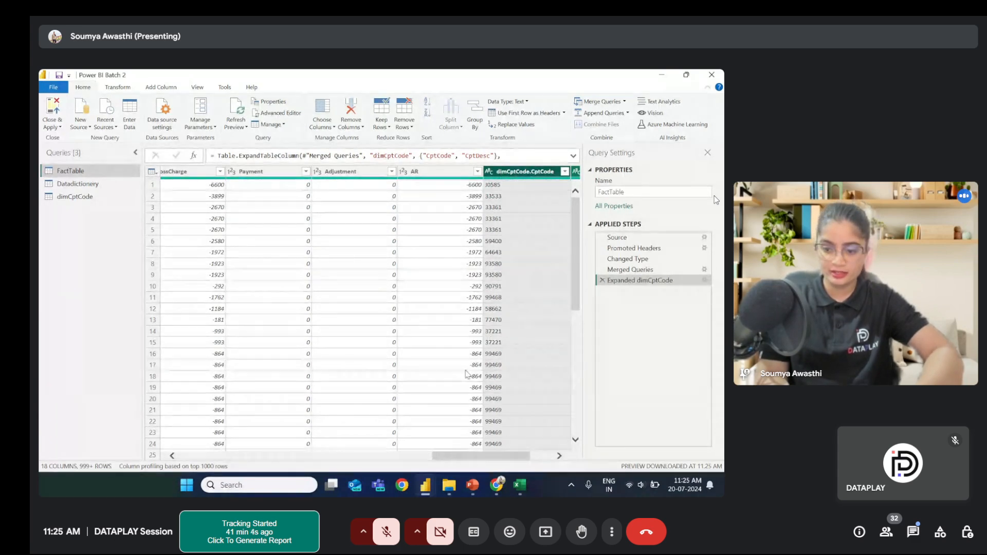
drag(505, 459, 528, 459)
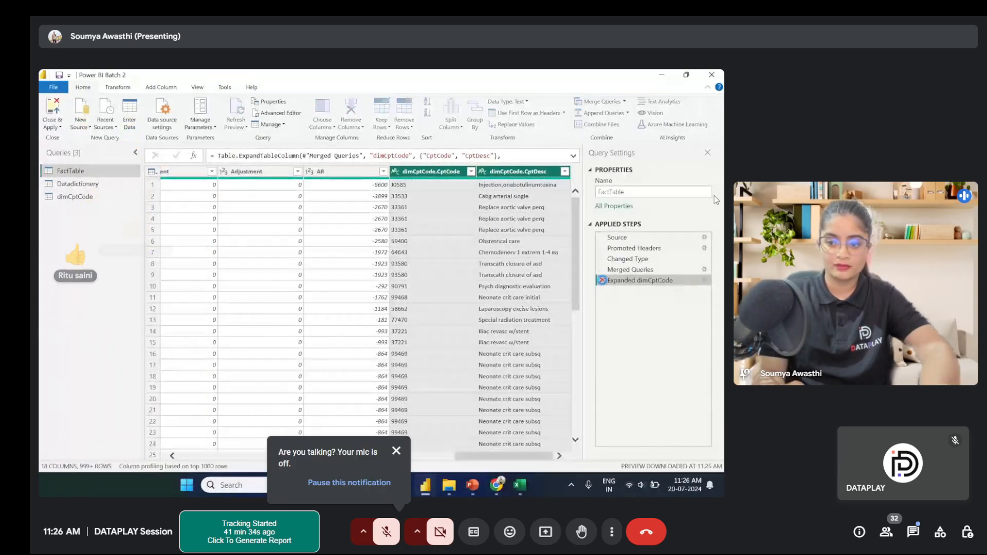
Delete the Expanded dimCptCode and Merged Queries steps from the FactTable query
click(601, 280)
click(602, 270)
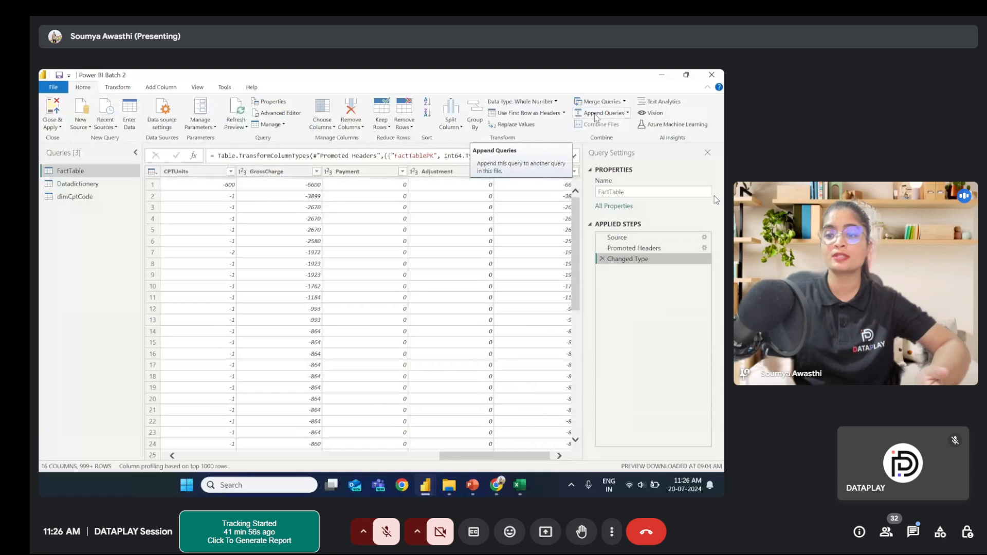
Examine the Append Queries settings for two tables and for three or more tables on FactTable, without applying them
click(627, 114)
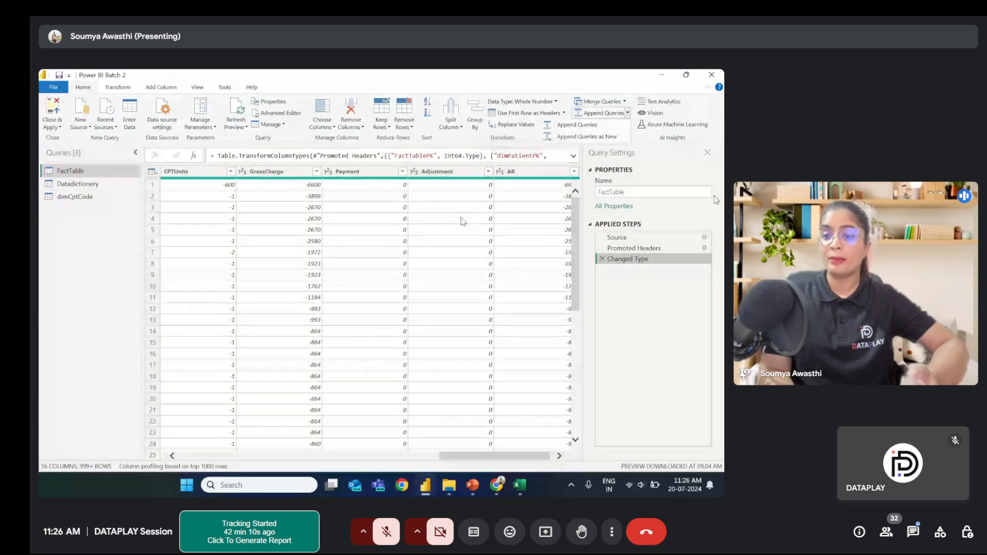
click(96, 279)
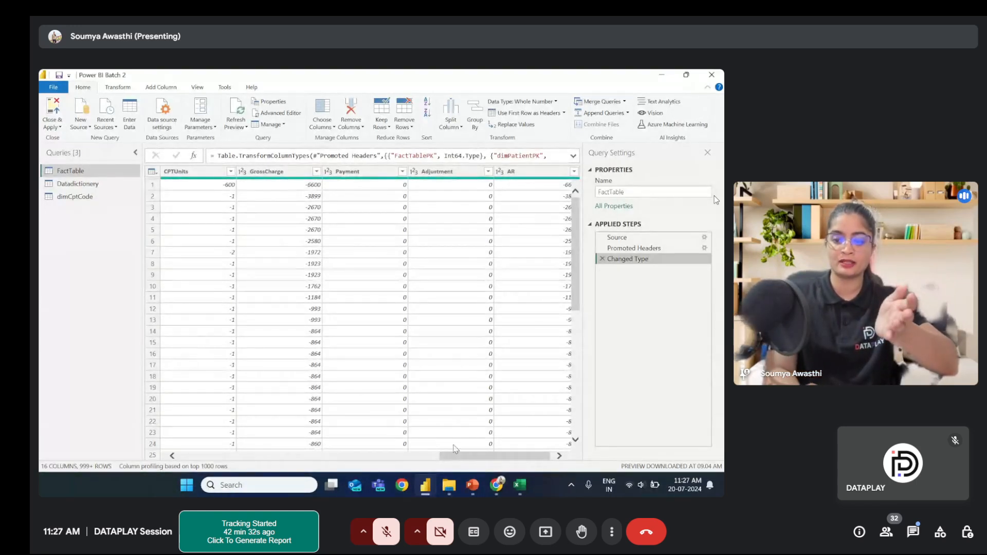
drag(464, 461, 466, 462)
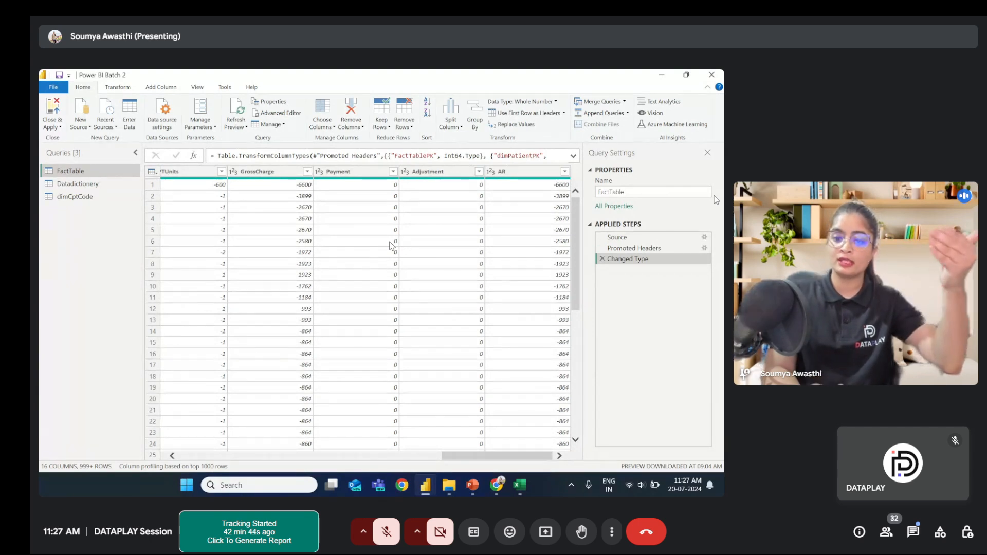
click(184, 457)
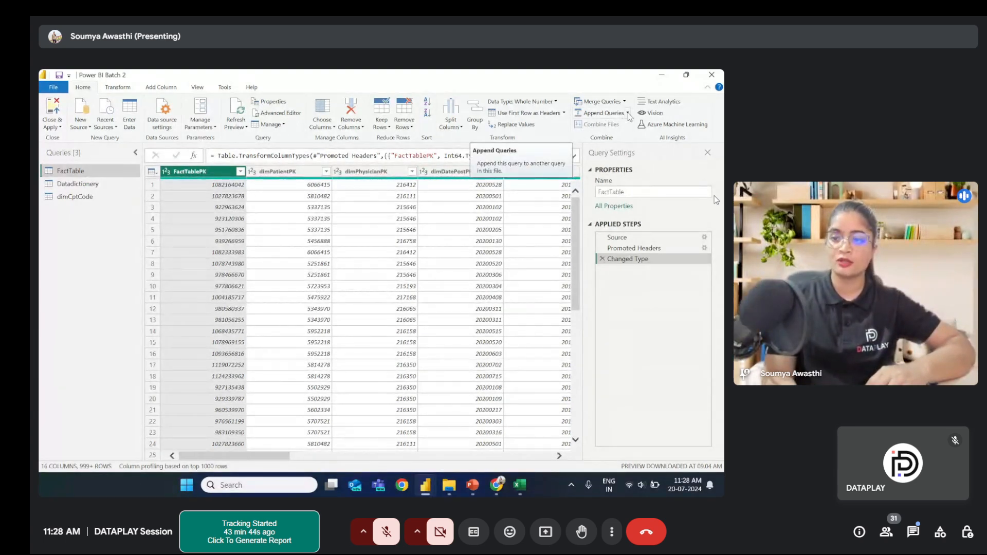
click(584, 114)
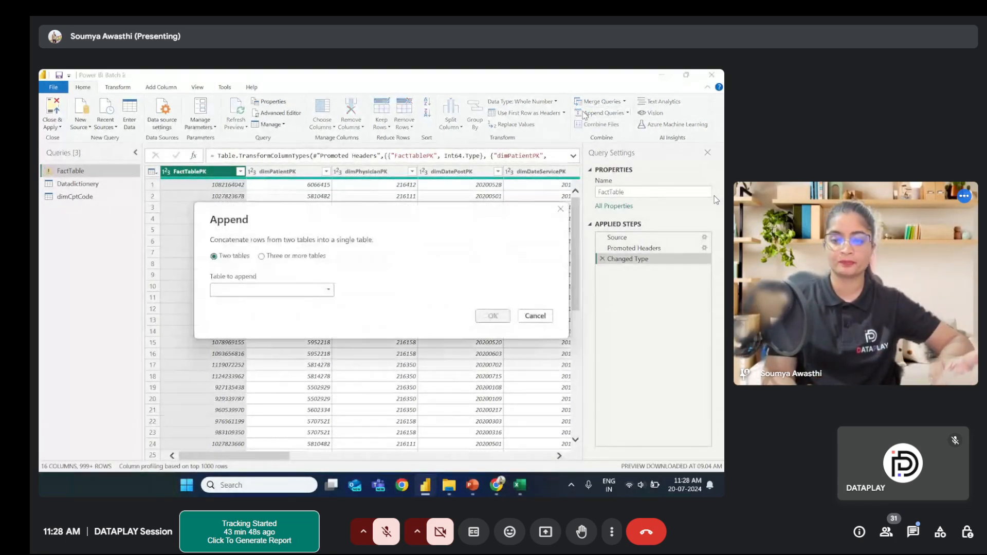
click(241, 290)
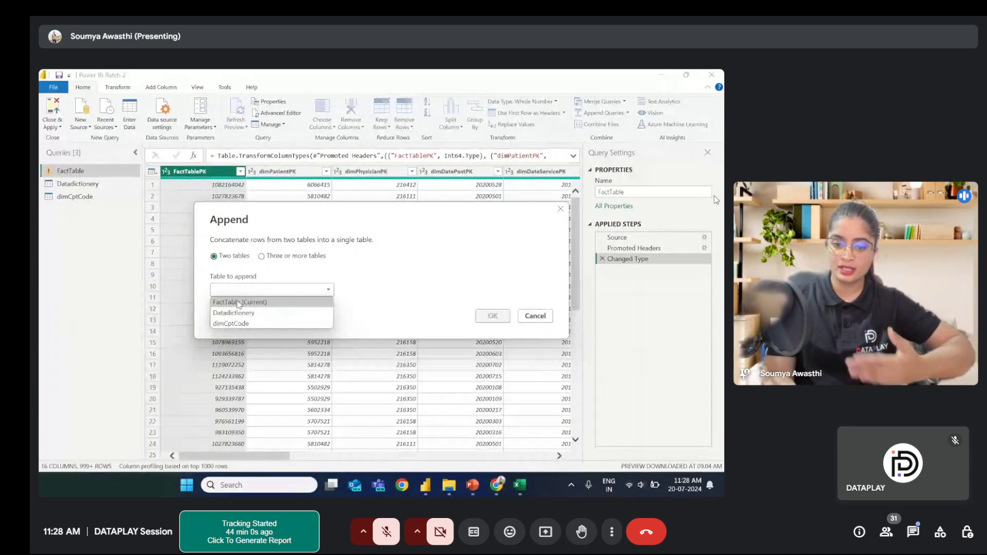
click(437, 263)
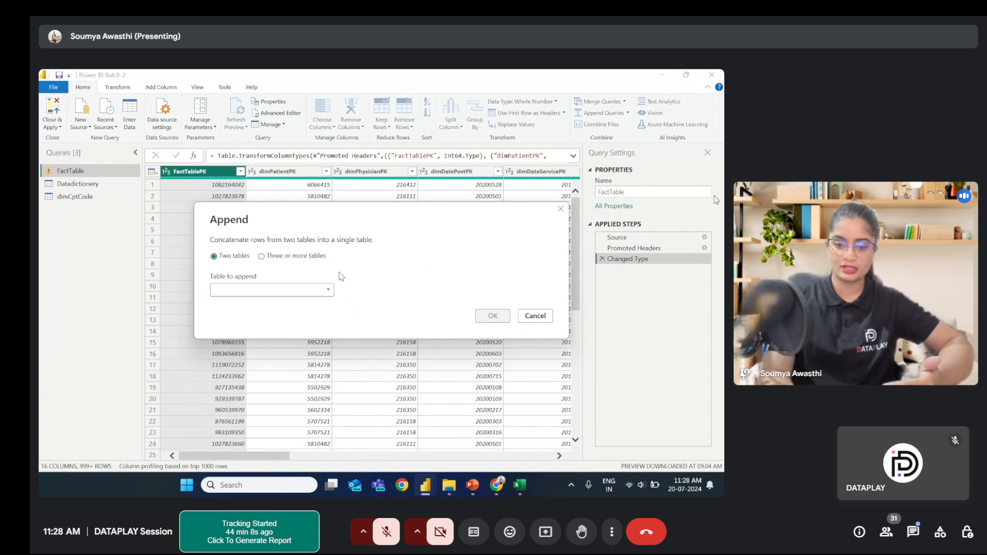
click(262, 256)
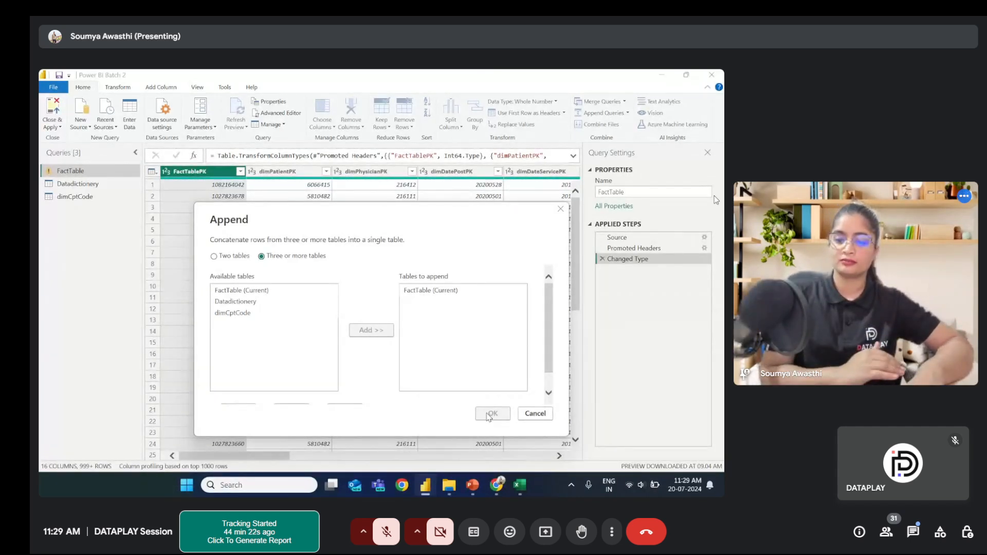
click(535, 414)
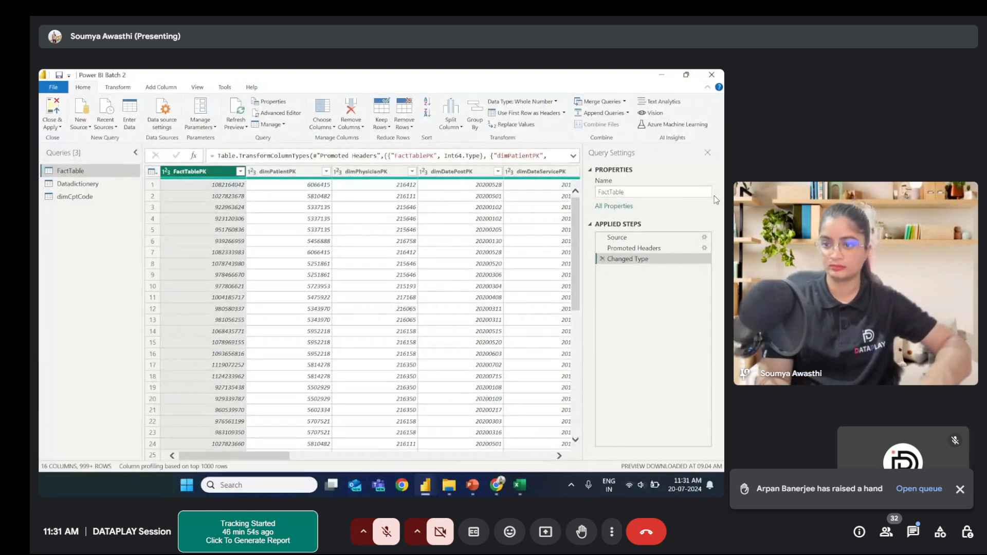
click(625, 103)
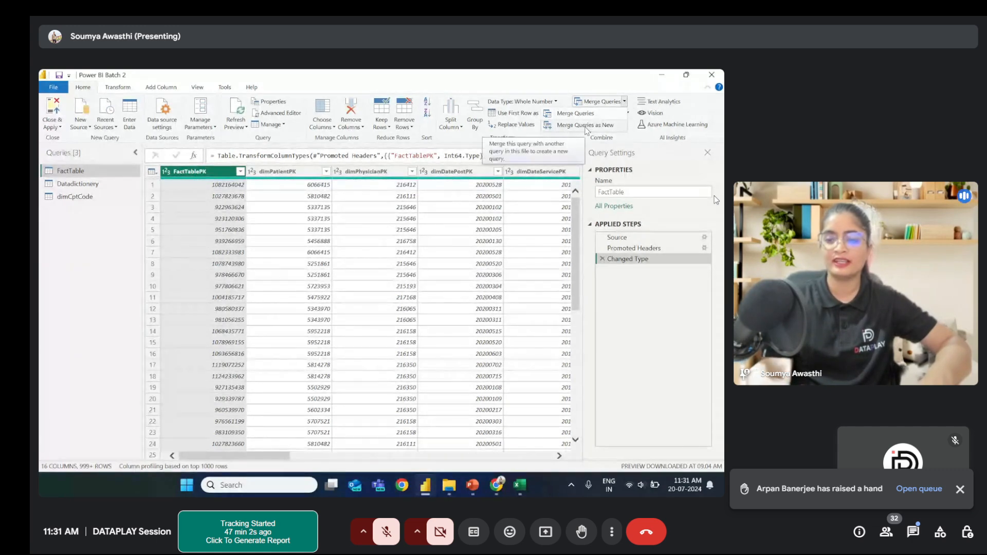
click(623, 101)
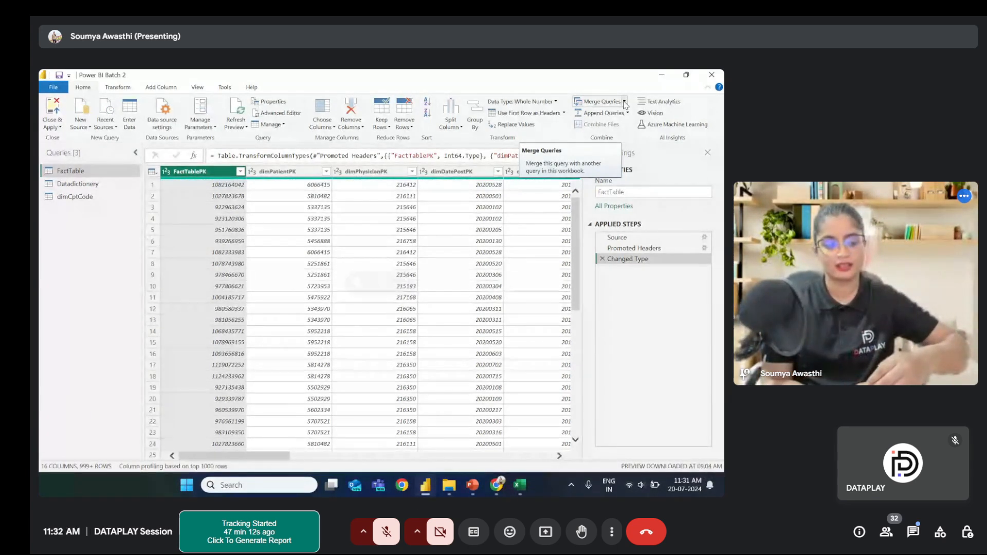
click(386, 533)
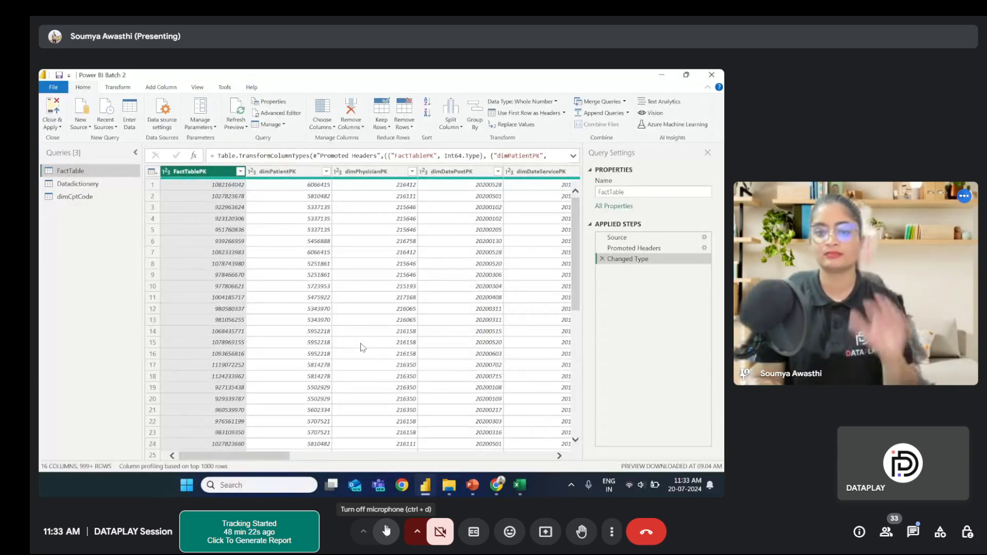
Examine the Transform commands for FactTable, checking Rename and the Fill directions on the dimPatientPK column without applying them
click(386, 536)
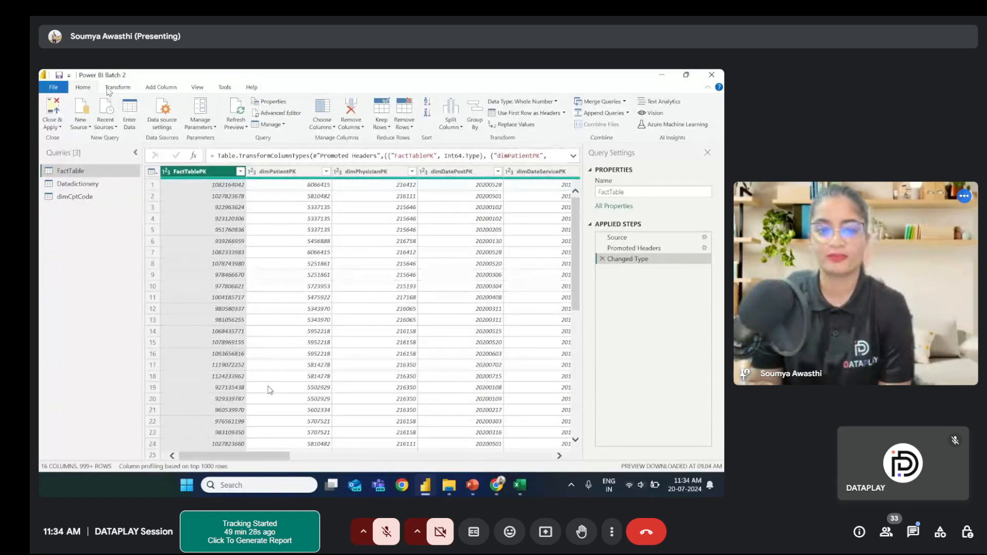
click(108, 91)
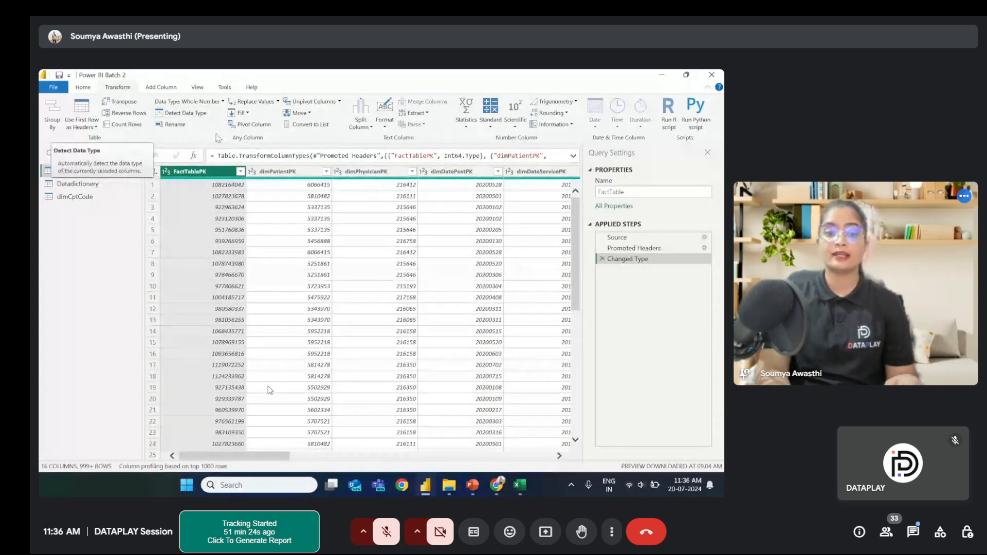
click(273, 173)
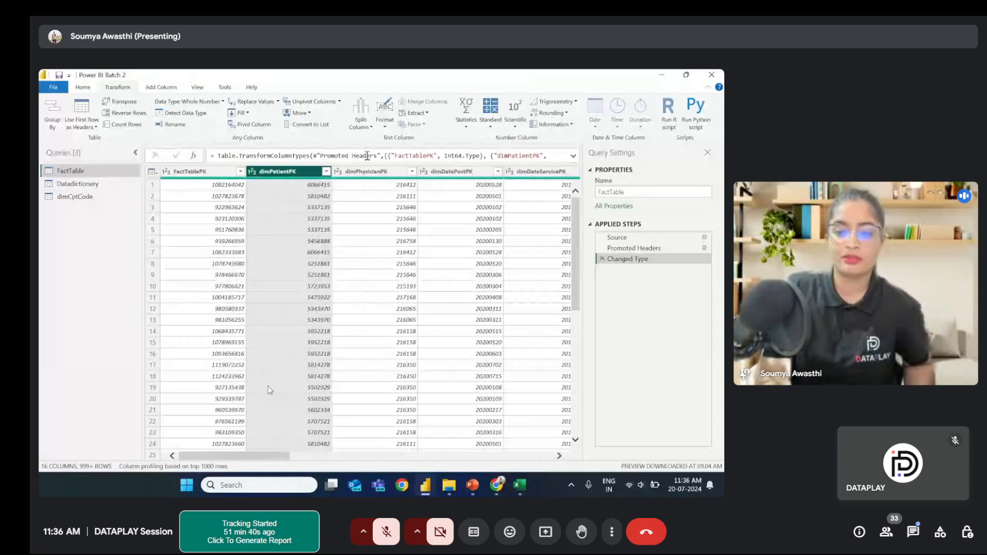
click(182, 125)
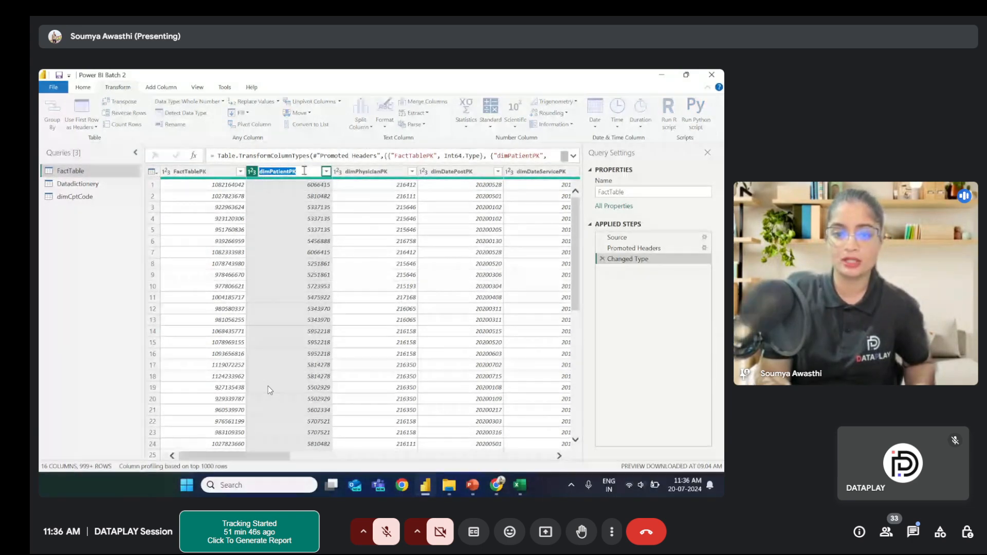
click(220, 225)
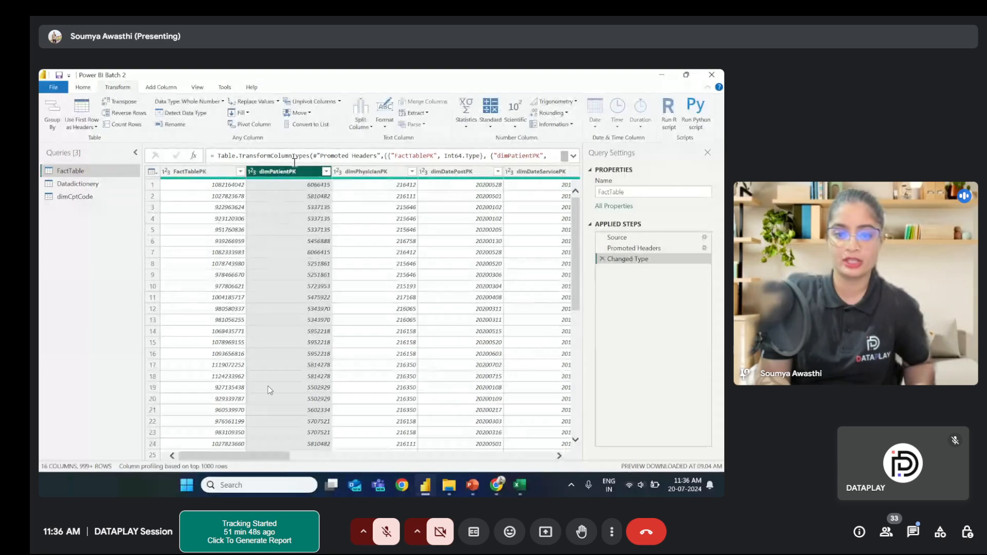
click(247, 114)
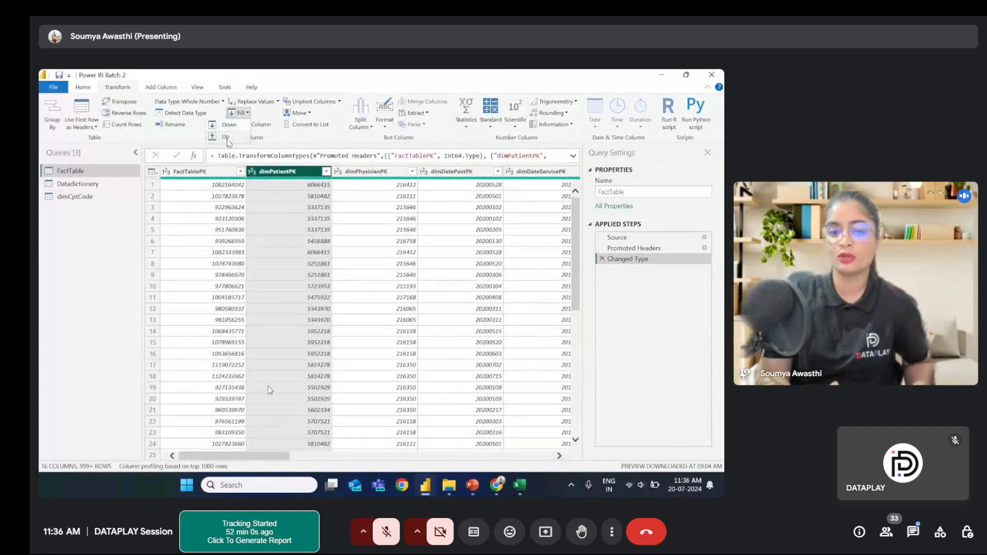
click(194, 135)
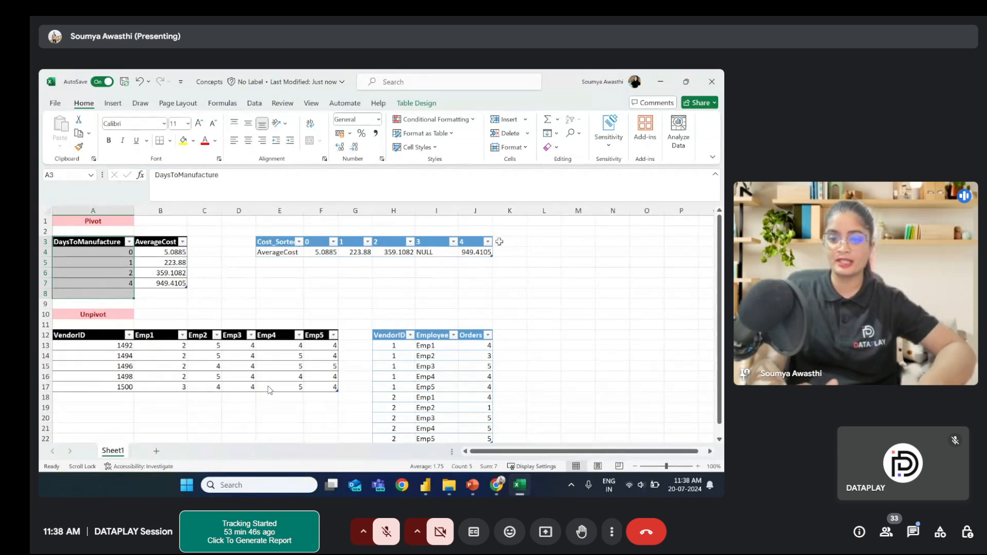
In Excel's Concepts workbook, compare the AverageCost values in the Pivot source table with the pivoted columns 0 to 4
click(181, 265)
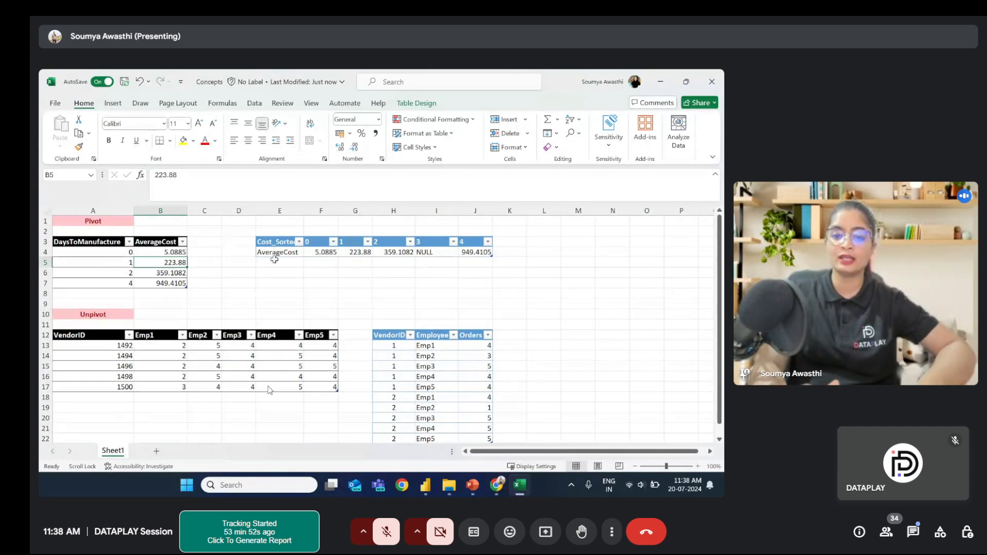
click(325, 254)
click(366, 253)
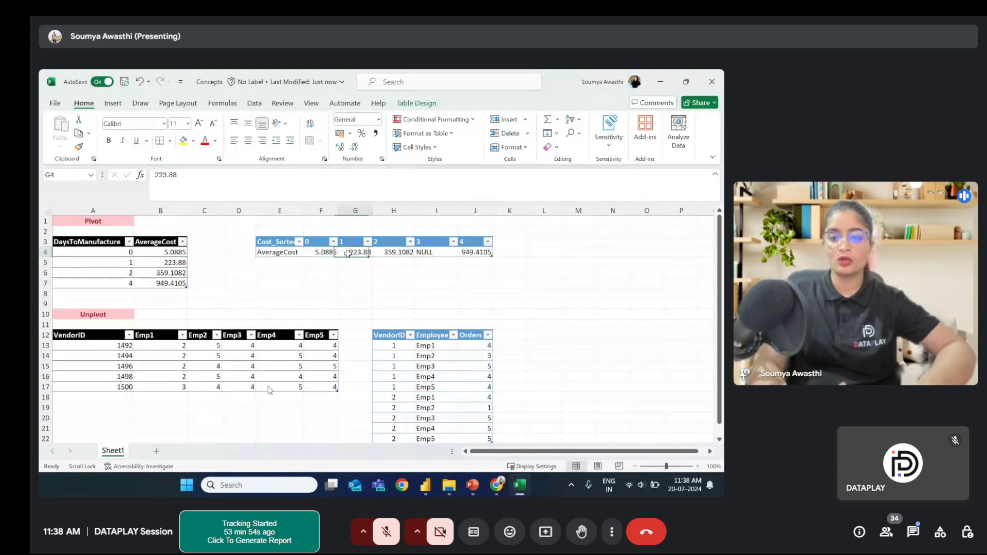
click(394, 253)
click(432, 254)
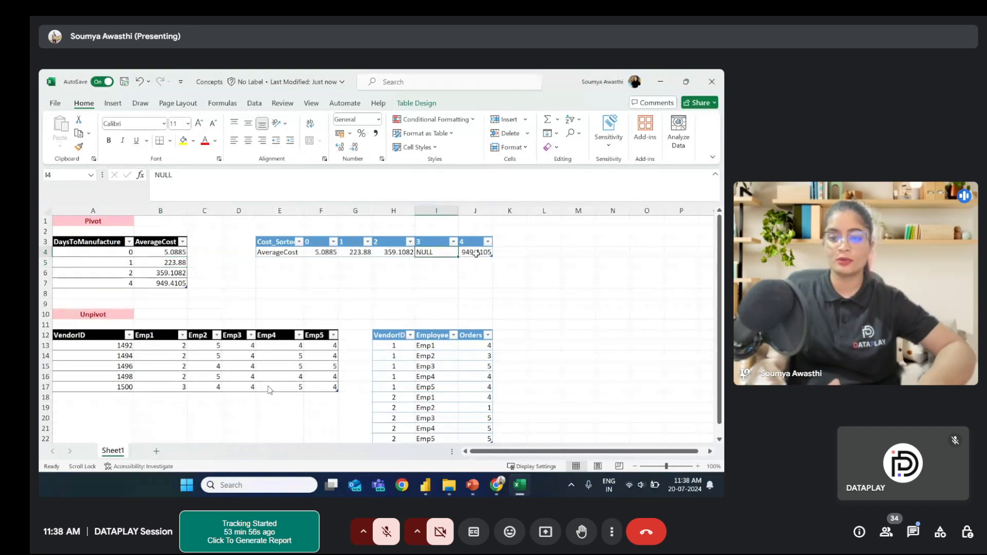
click(480, 253)
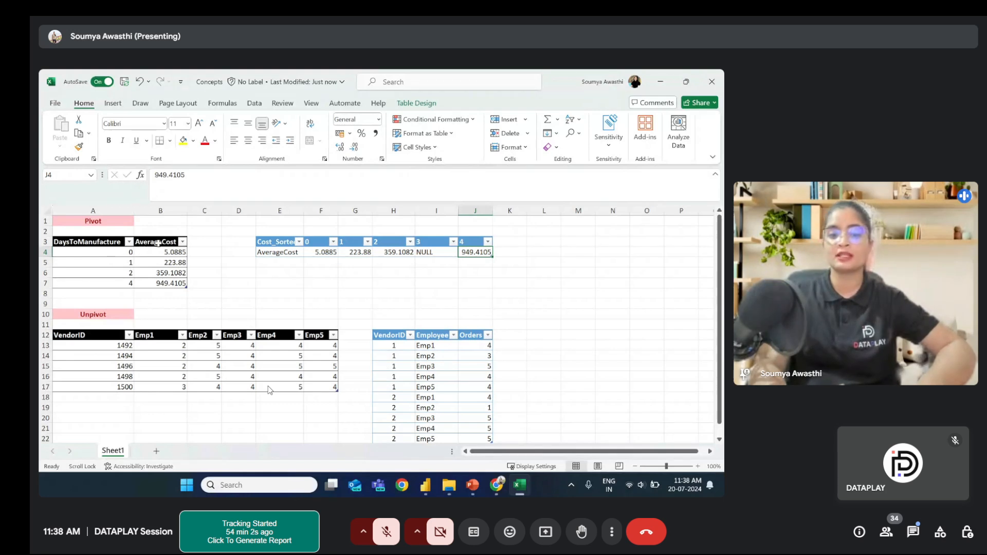
Insert a row beneath the DaysToManufacture 0 record and enter 1 for DaysToManufacture and 200 for AverageCost
click(109, 254)
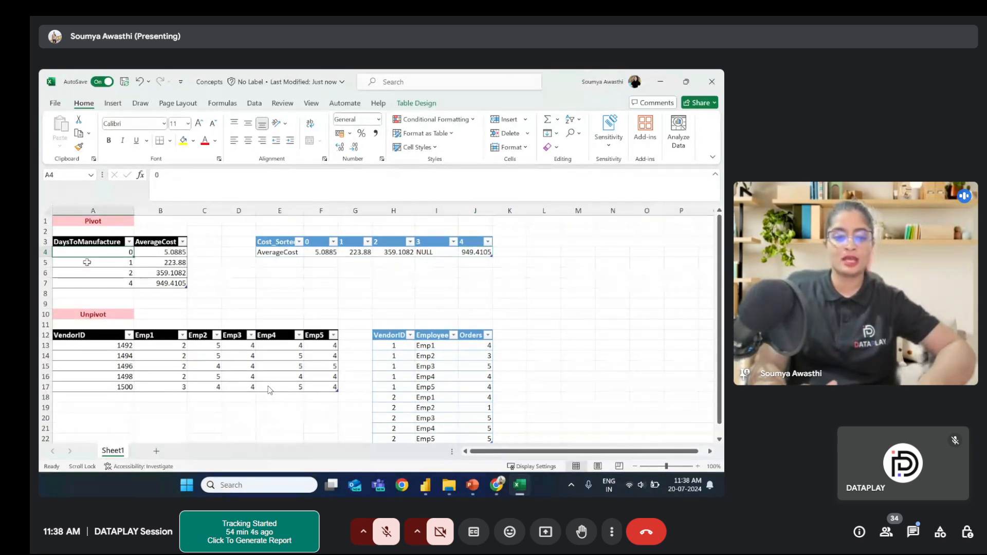
click(47, 262)
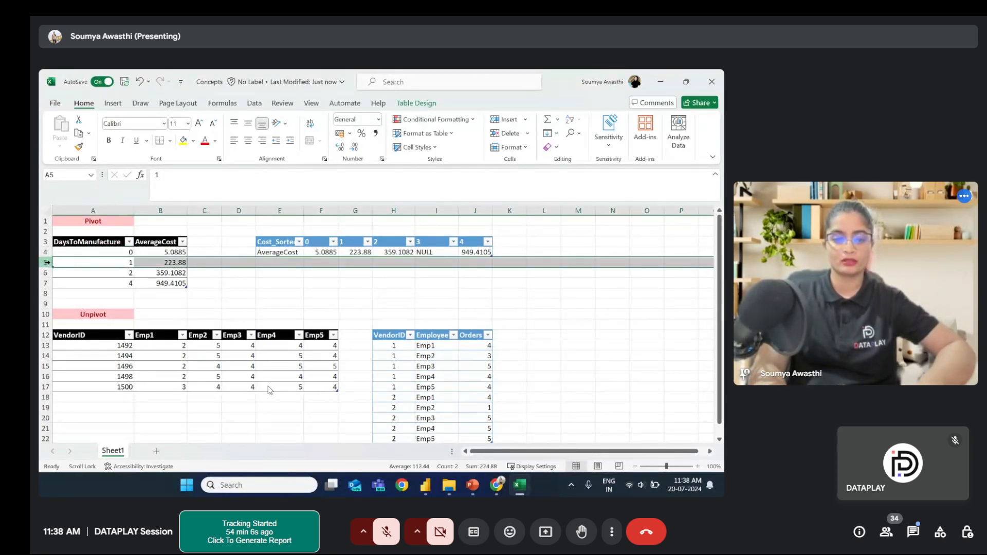
right_click(90, 264)
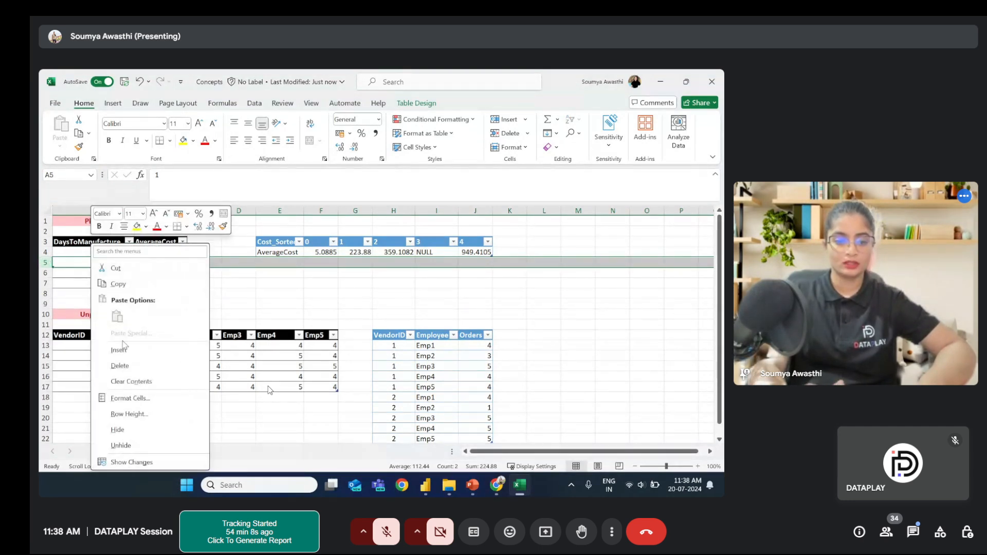
click(118, 351)
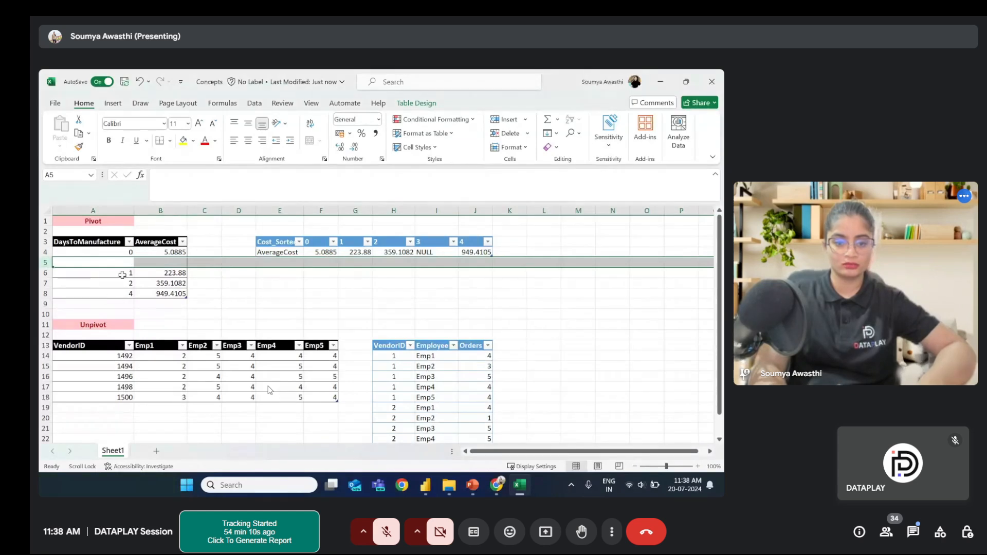
click(144, 271)
click(125, 263)
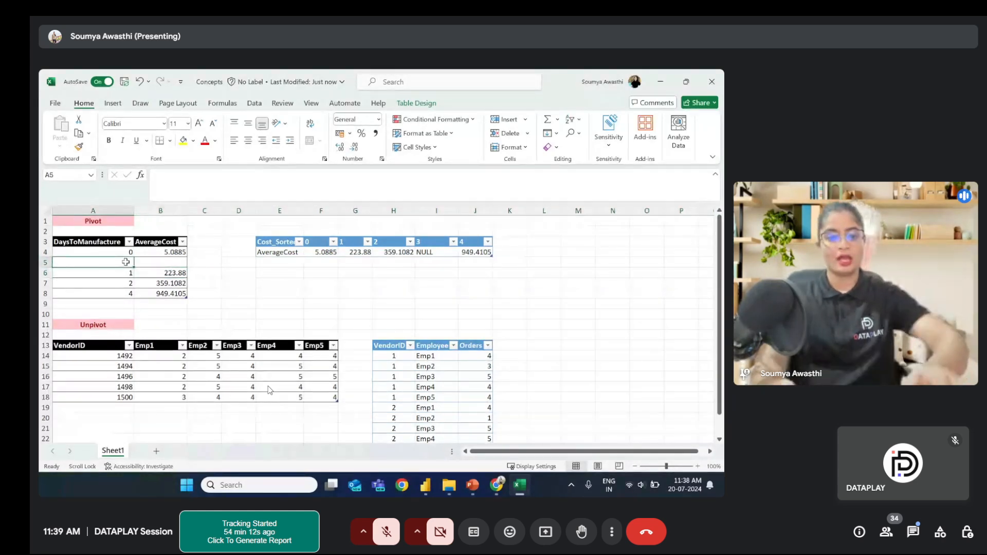
text(1)
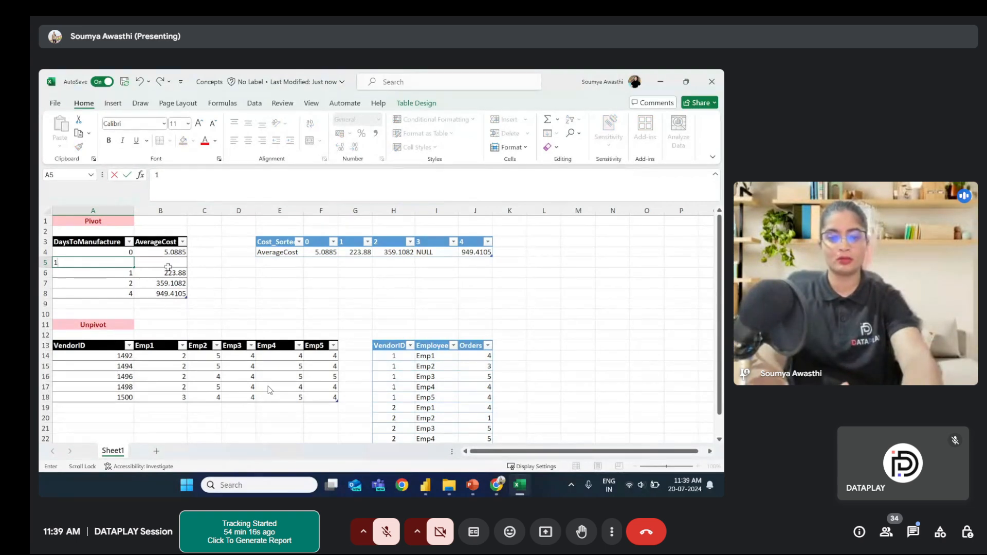
click(176, 264)
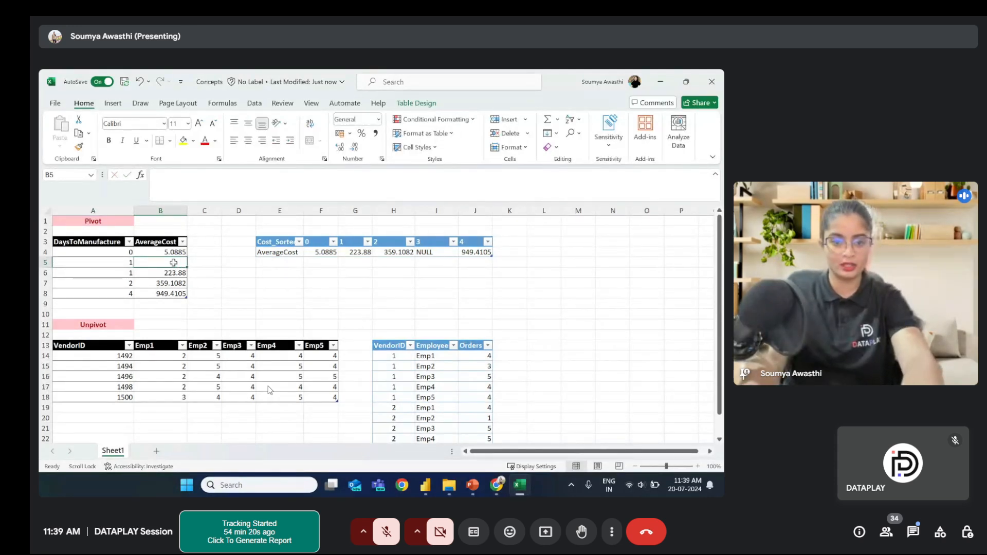
text(2000)
key(Return)
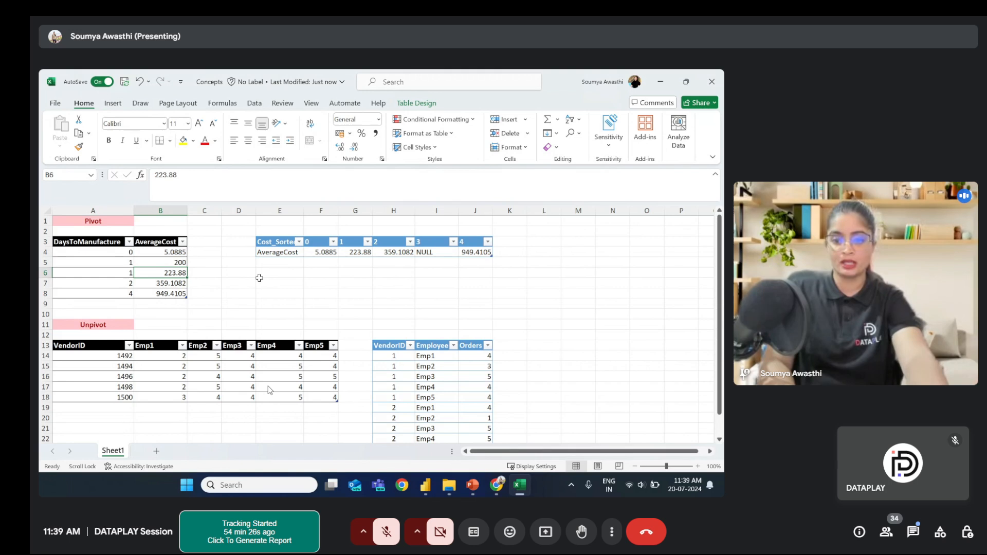
Change the pivoted AverageCost under column 1 to the formula =223.88+200 in cell G4
click(356, 251)
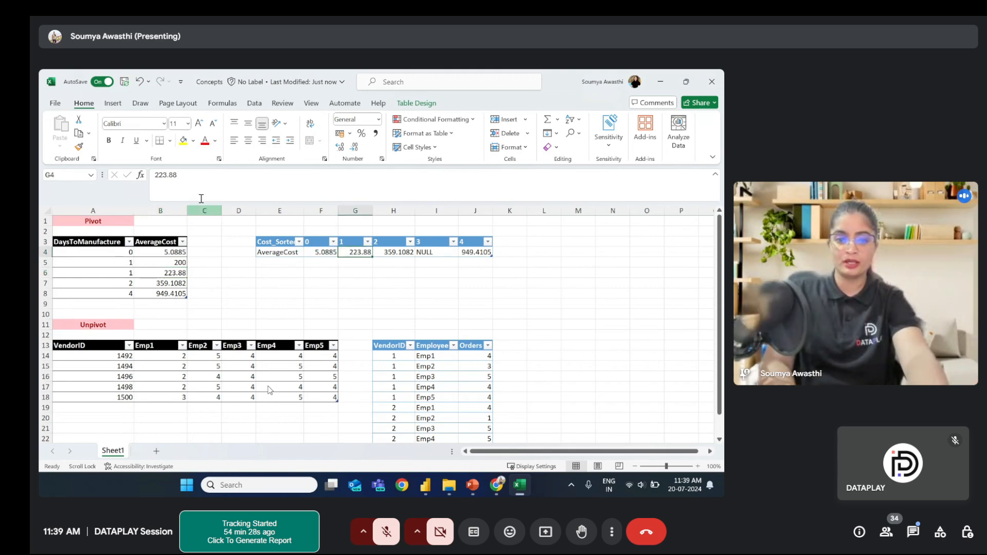
click(194, 183)
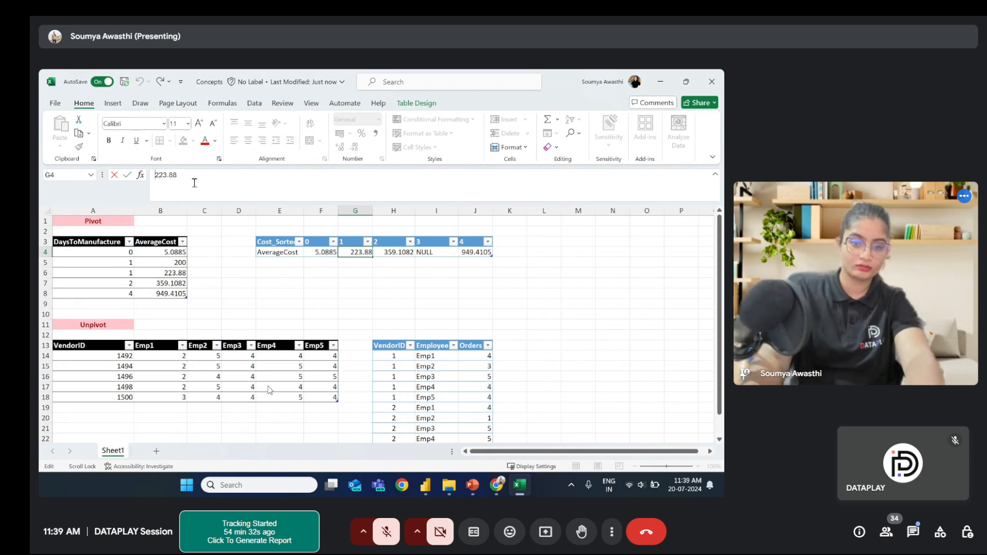
key(Home)
text(=)
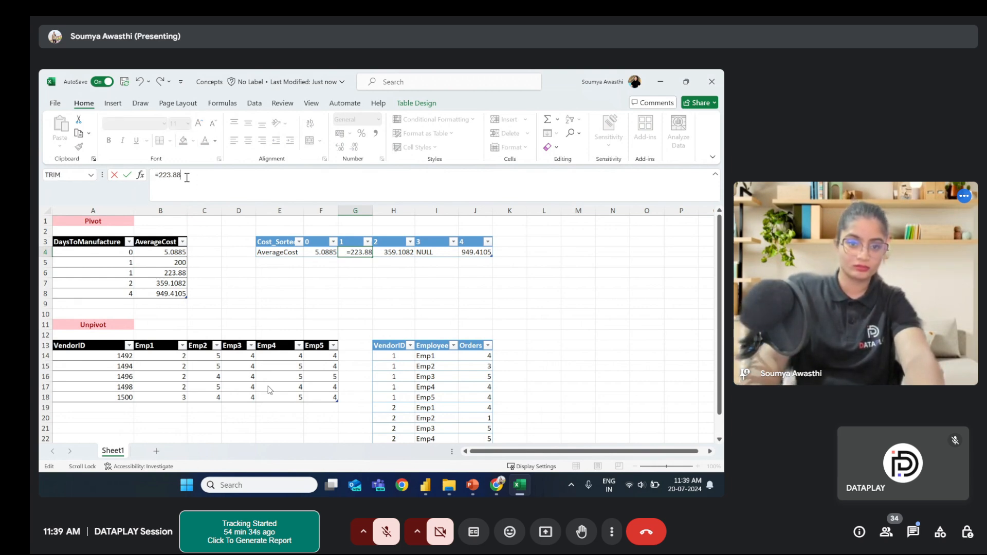
text(+200)
key(Return)
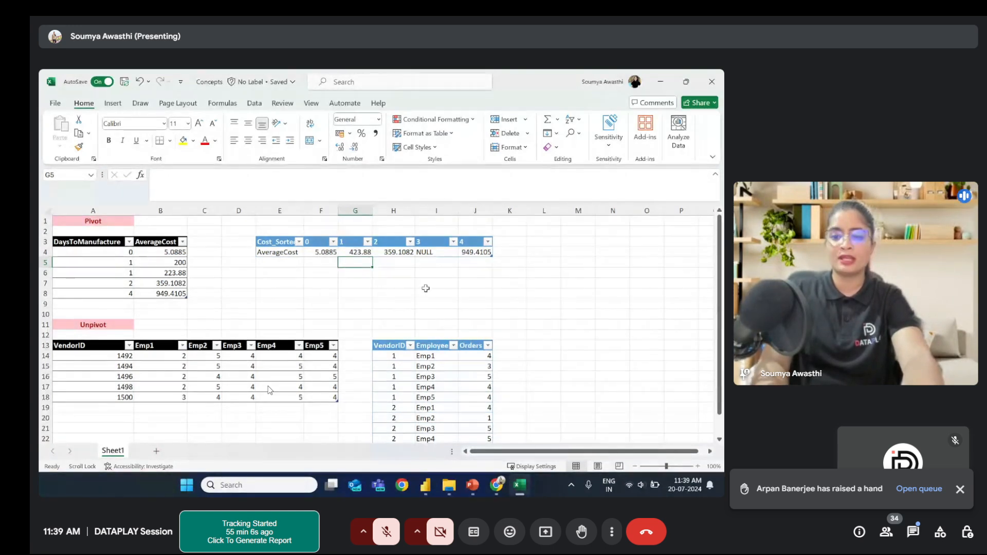
Examine column 3 of the pivoted table and its NULL entry
click(431, 243)
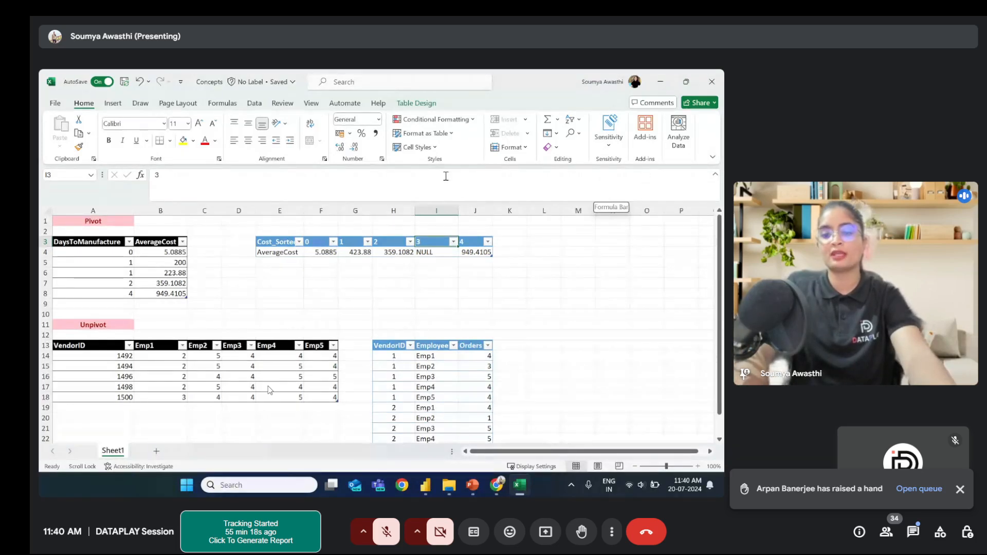
click(421, 251)
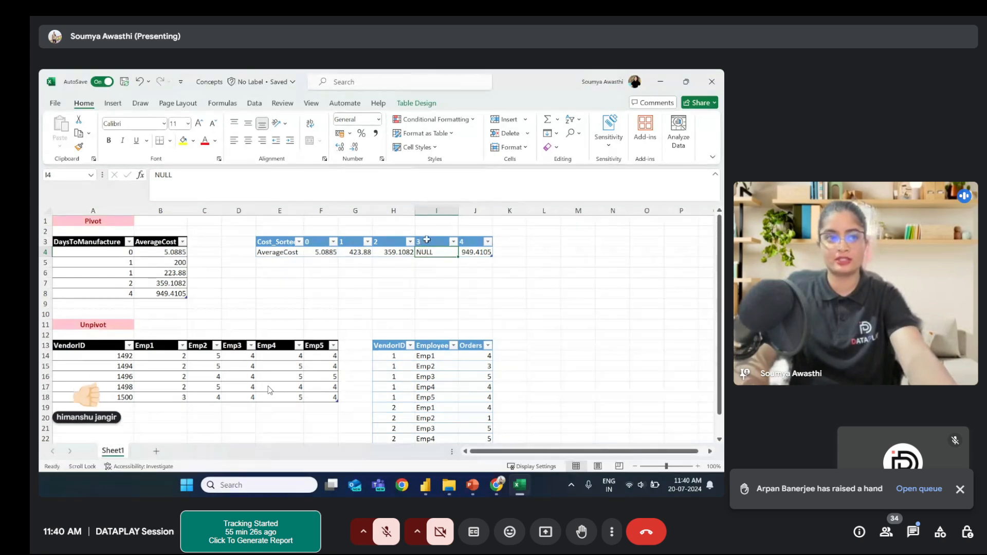
click(402, 304)
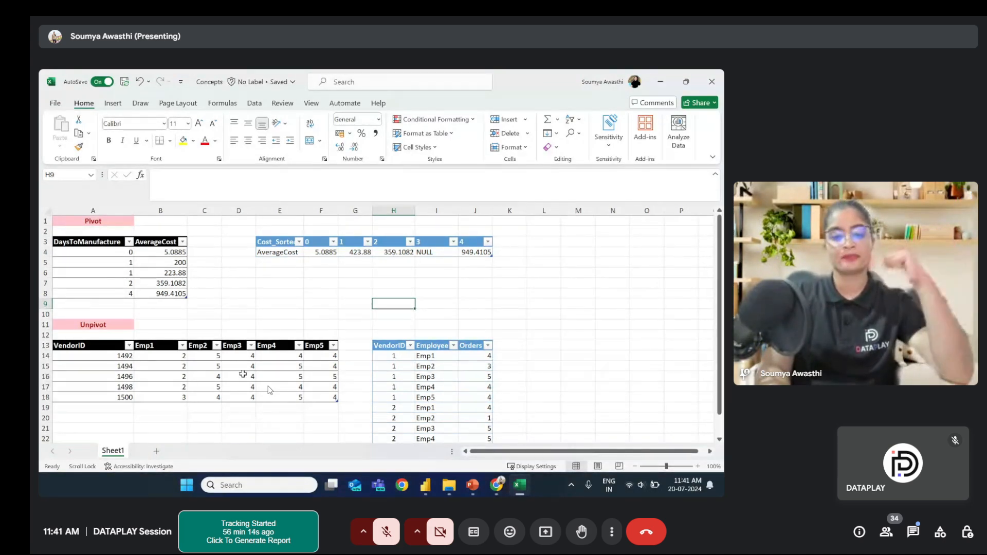
Examine the Unpivot example's source table, focusing on the VendorID column and its first record
click(270, 313)
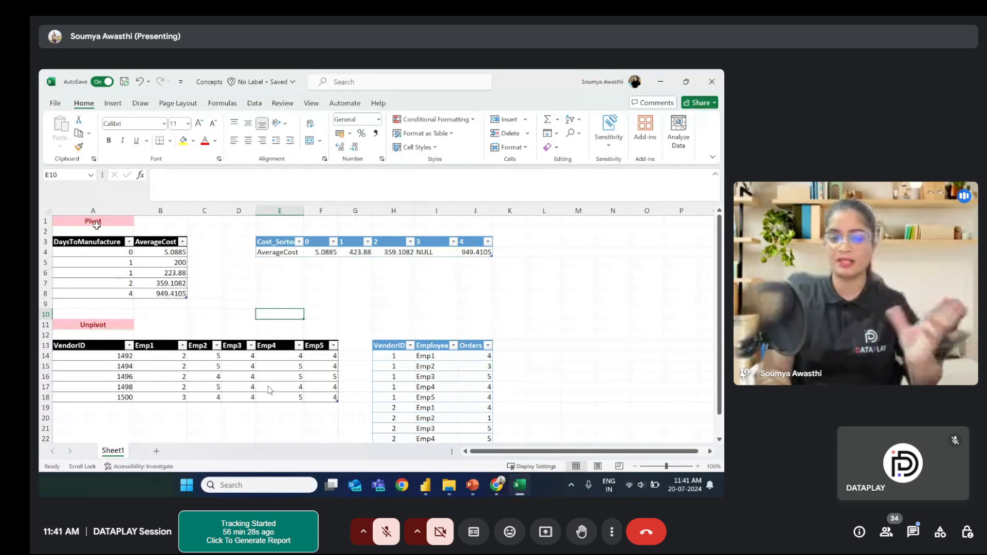
click(158, 326)
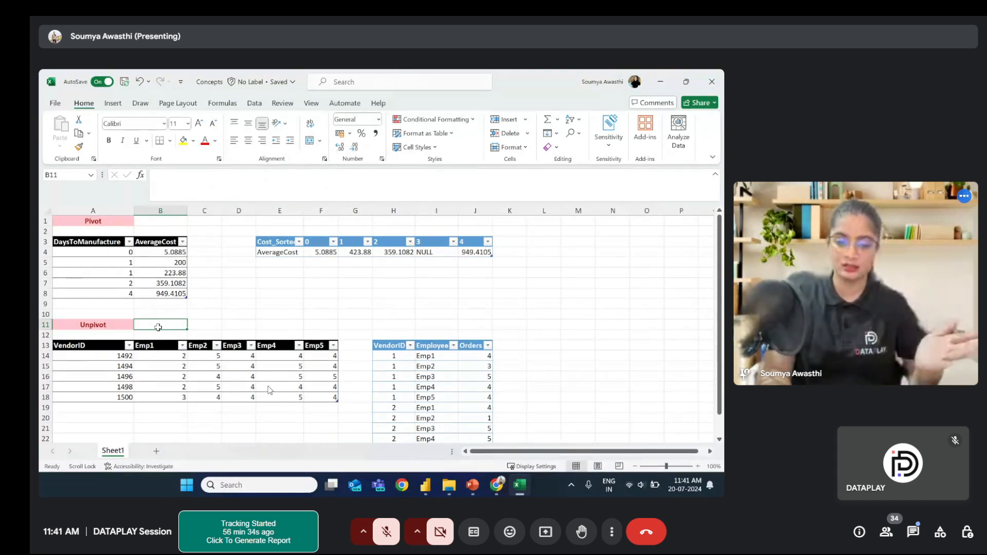
click(109, 327)
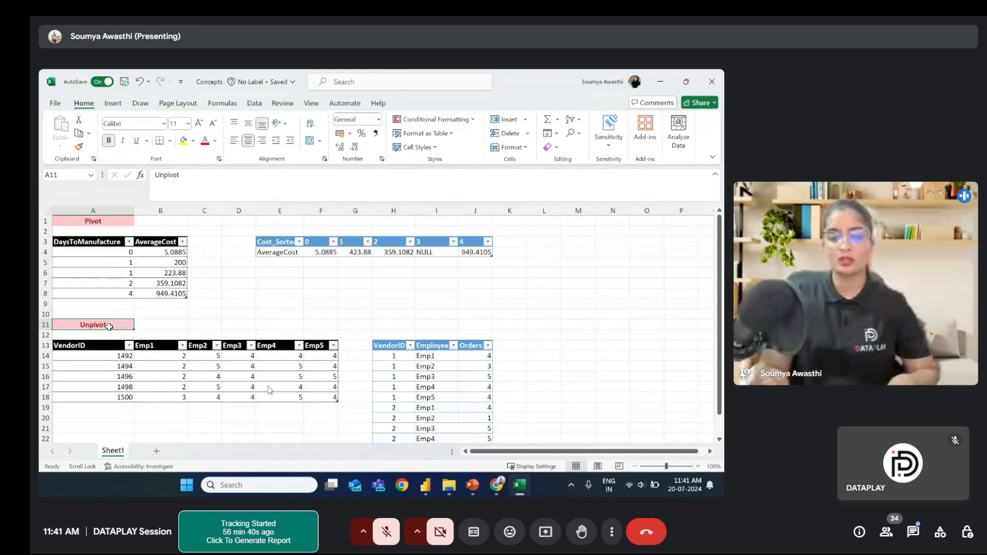
click(87, 345)
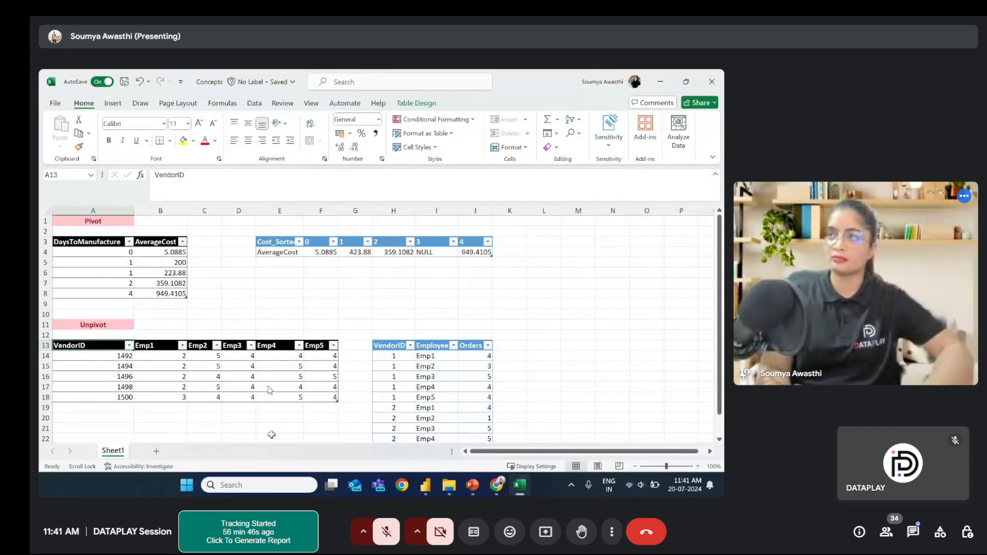
click(87, 354)
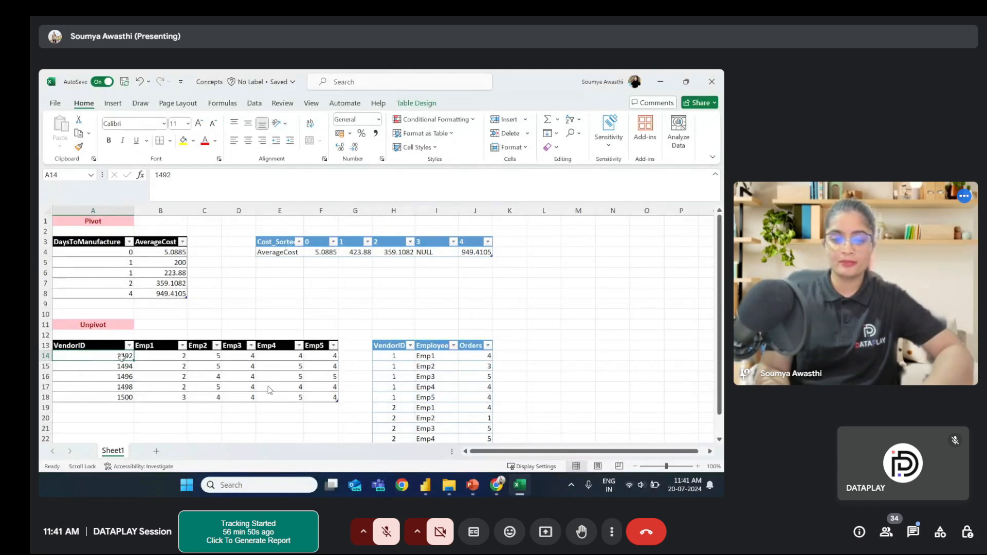
click(90, 345)
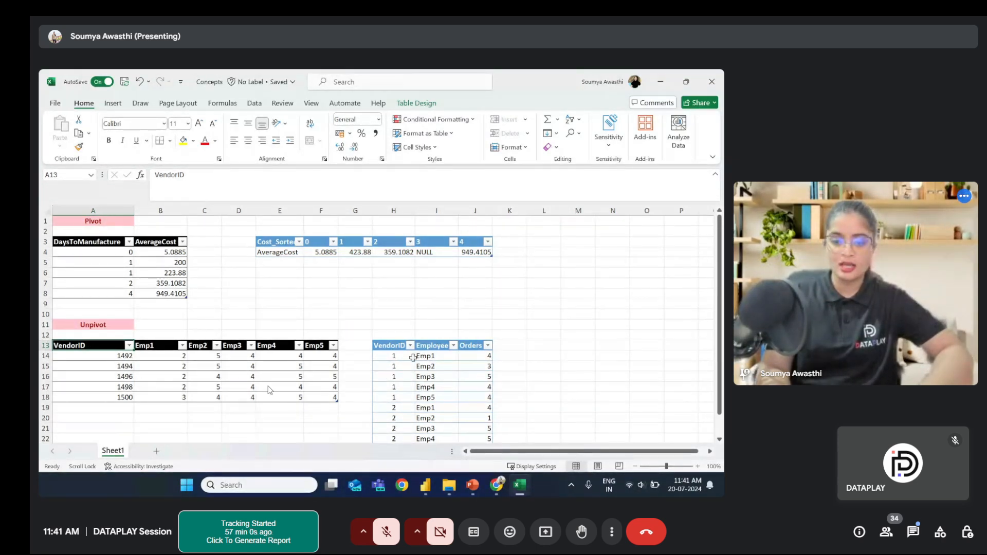
click(105, 356)
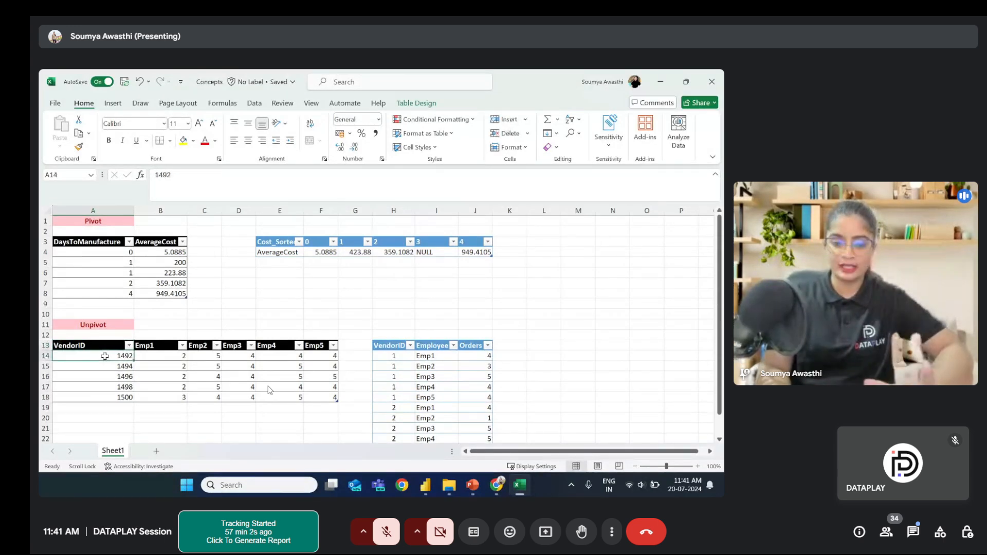
Compare the Employee and Orders rows for VendorID 1 in the unpivoted table with the source row for vendor 1492
click(401, 358)
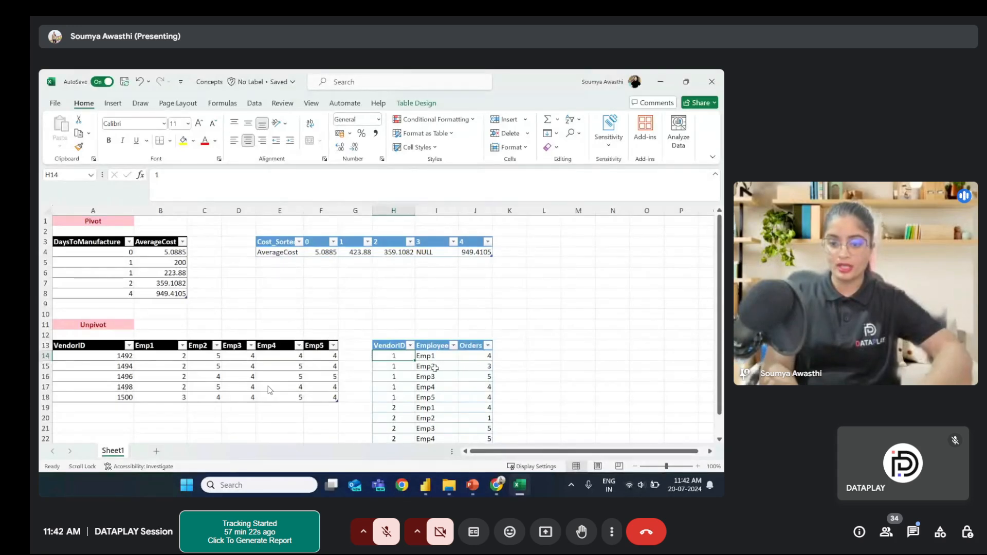
scroll(269, 389, down, 2)
drag(422, 315, 427, 359)
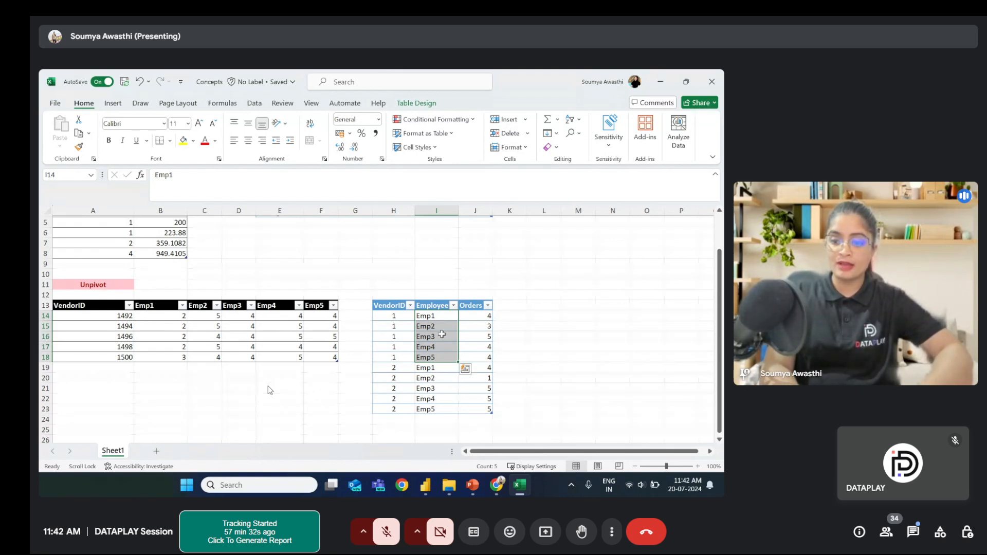
click(485, 318)
drag(485, 318, 488, 360)
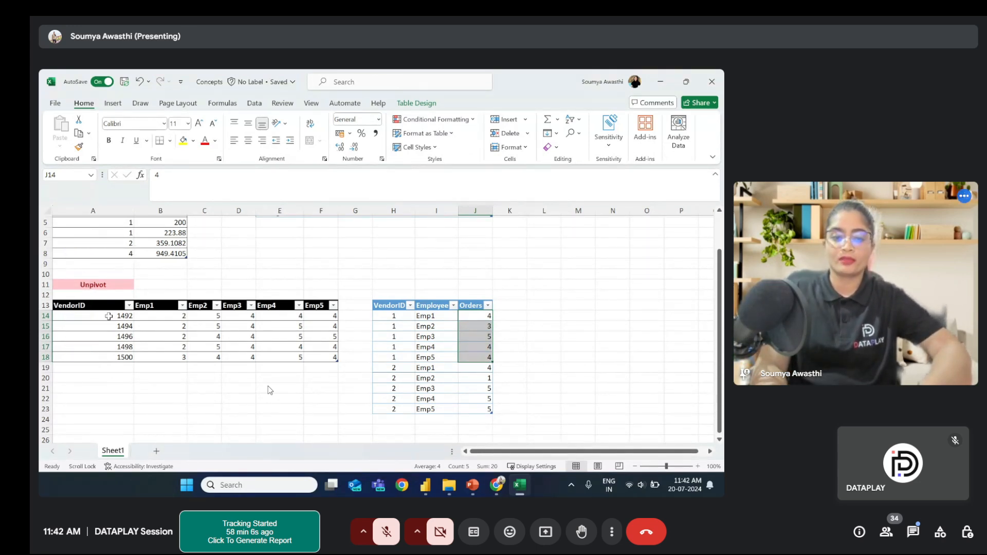
click(83, 316)
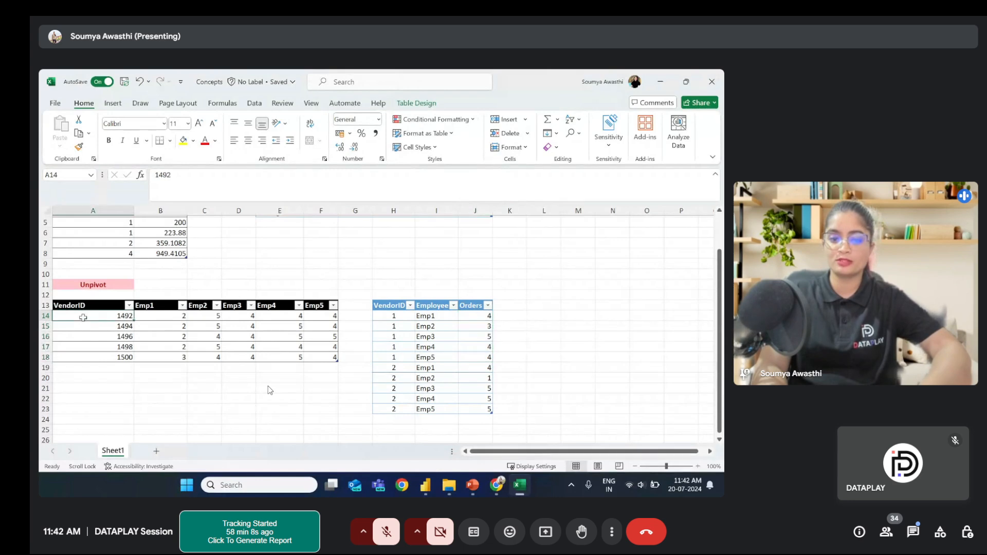
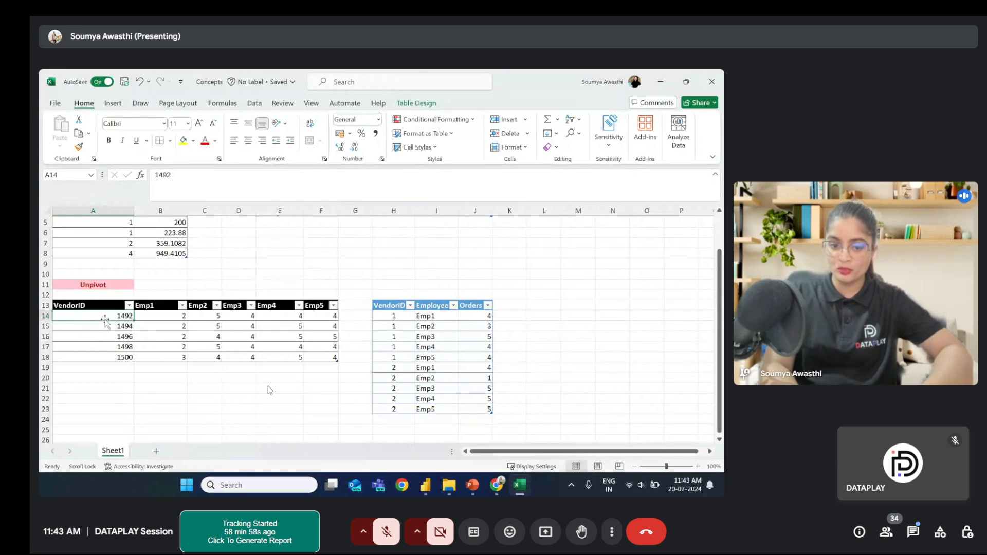
Examine the Orders values for VendorID 1 across the Emp1 to Emp5 rows of the unpivoted table
click(483, 316)
scroll(483, 315, down, 1)
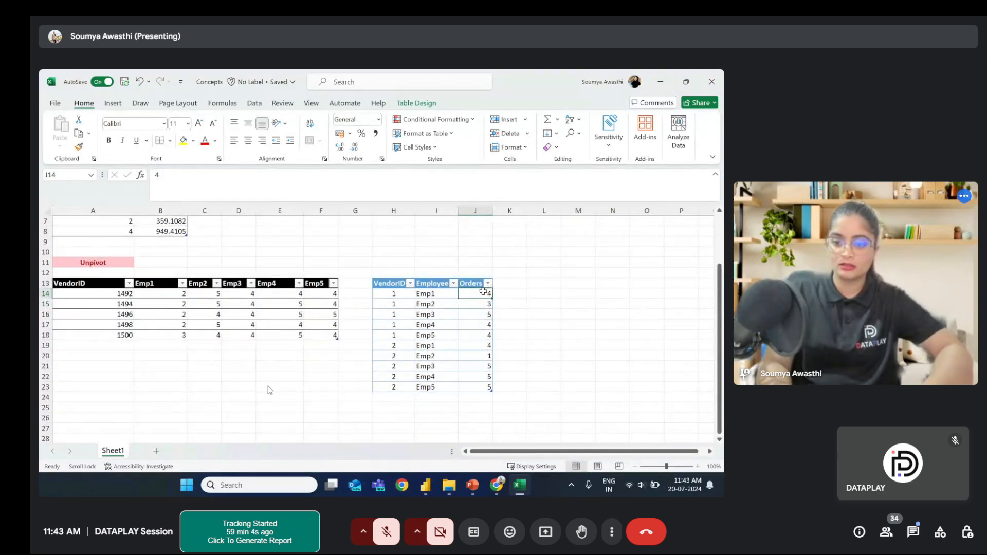
drag(480, 291, 481, 333)
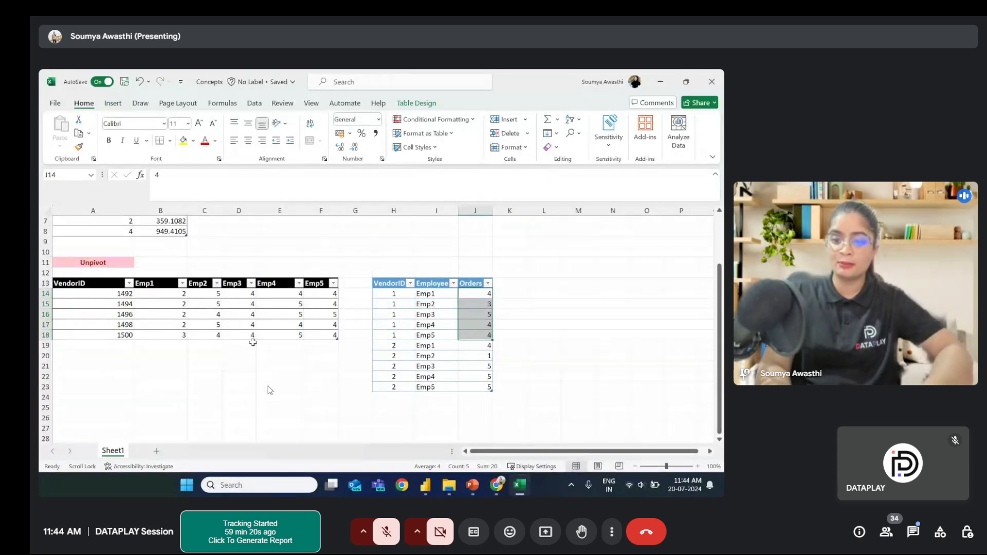
Change the VendorID of the unpivoted table's first row, cell H14, to 1492 to match the source table
click(92, 294)
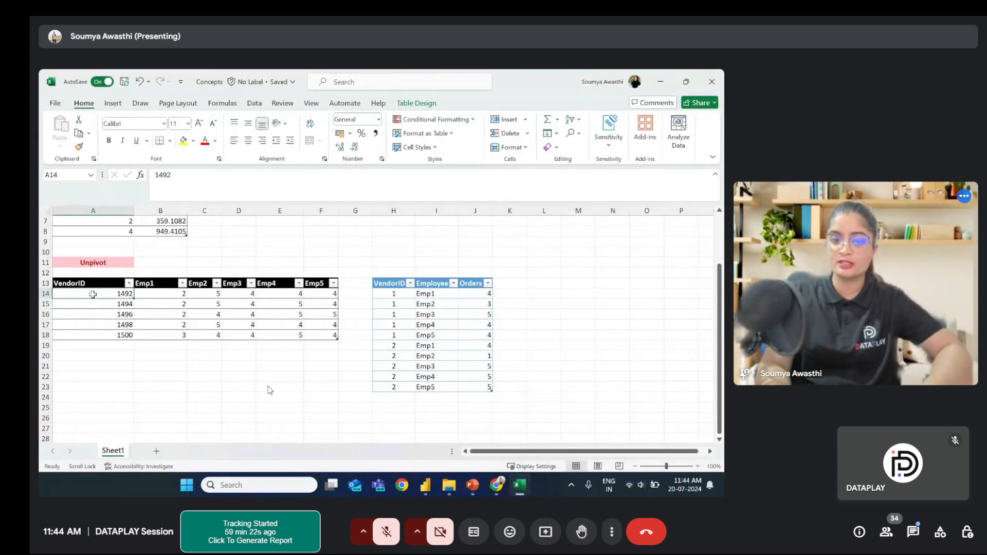
click(396, 296)
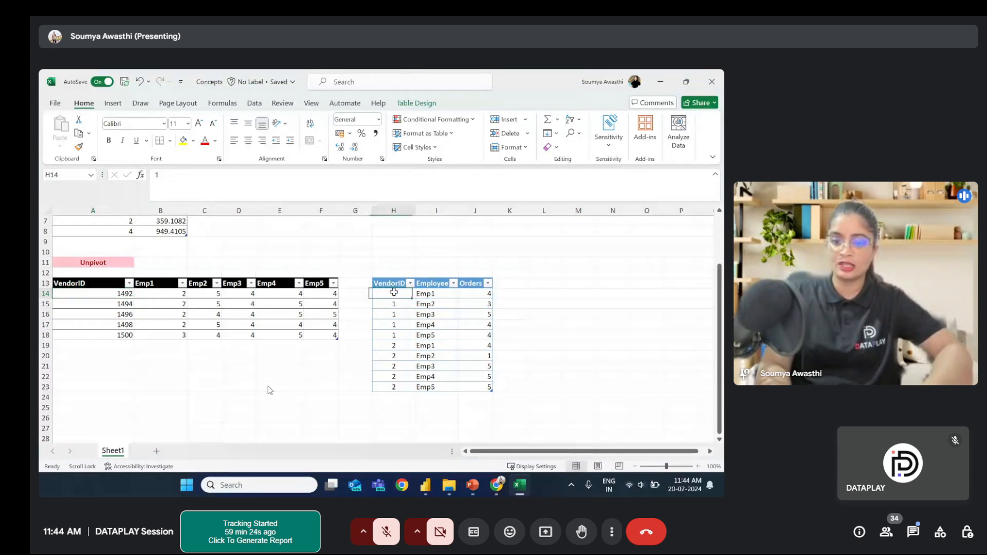
click(171, 174)
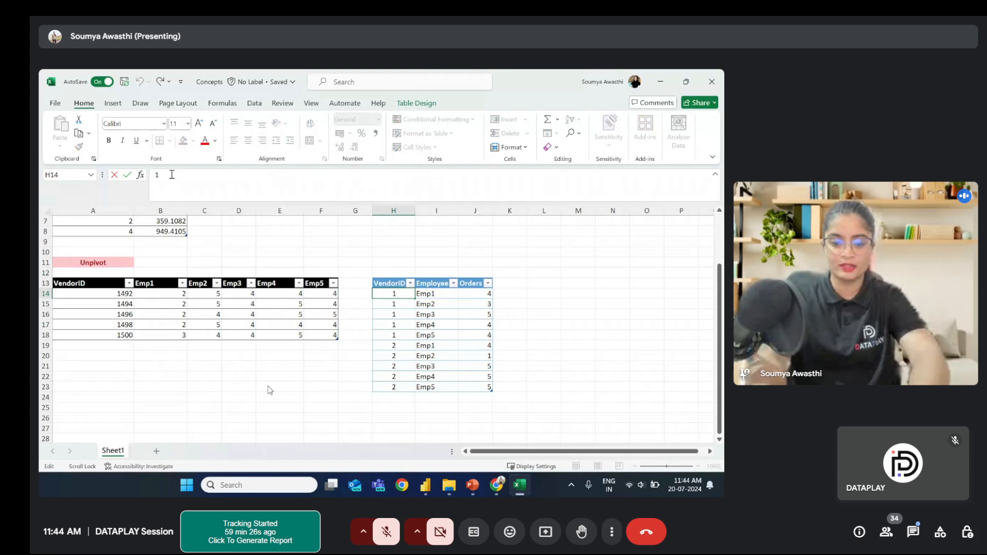
text(492)
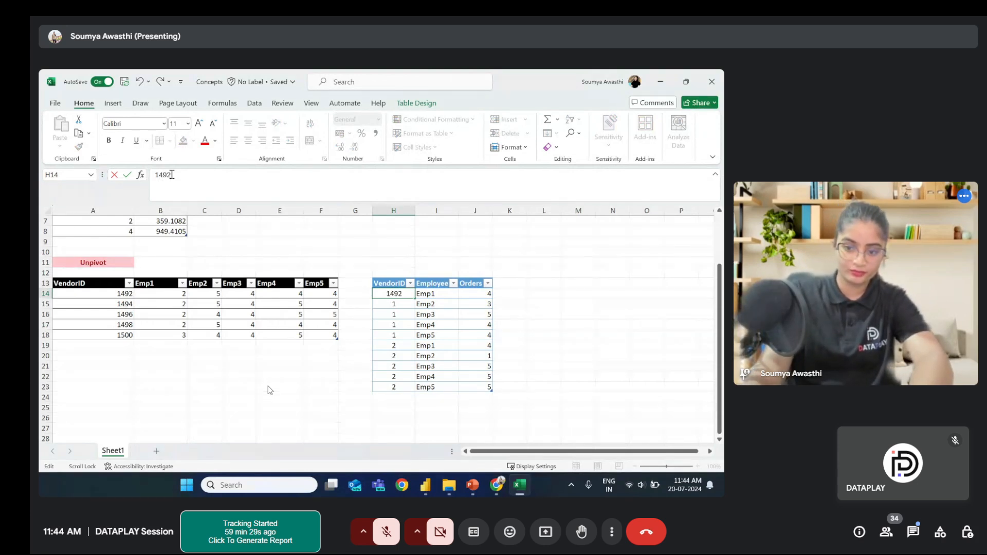
key(Return)
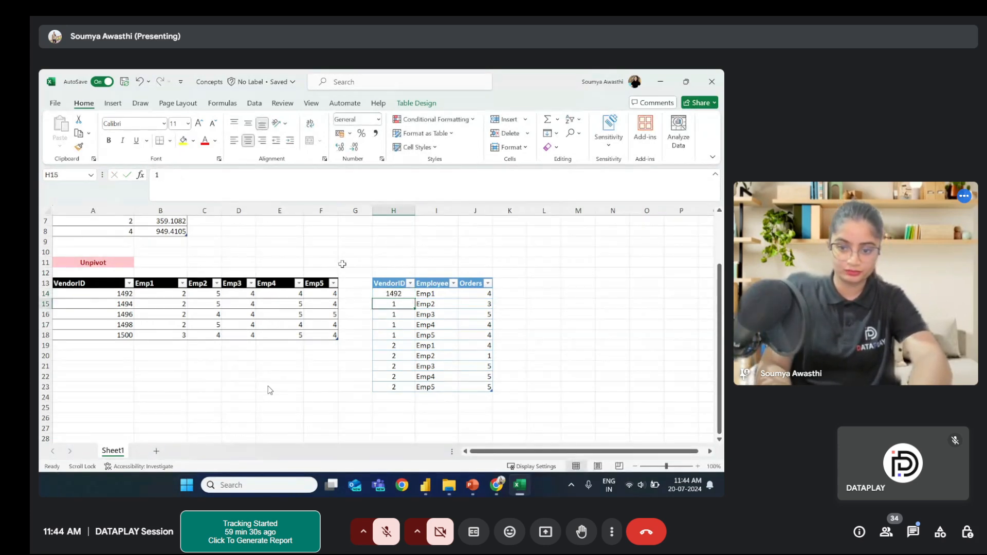
Fill VendorID 1492 down through the first Emp5 row of the unpivoted table, cells H14 to H18
drag(387, 290, 416, 300)
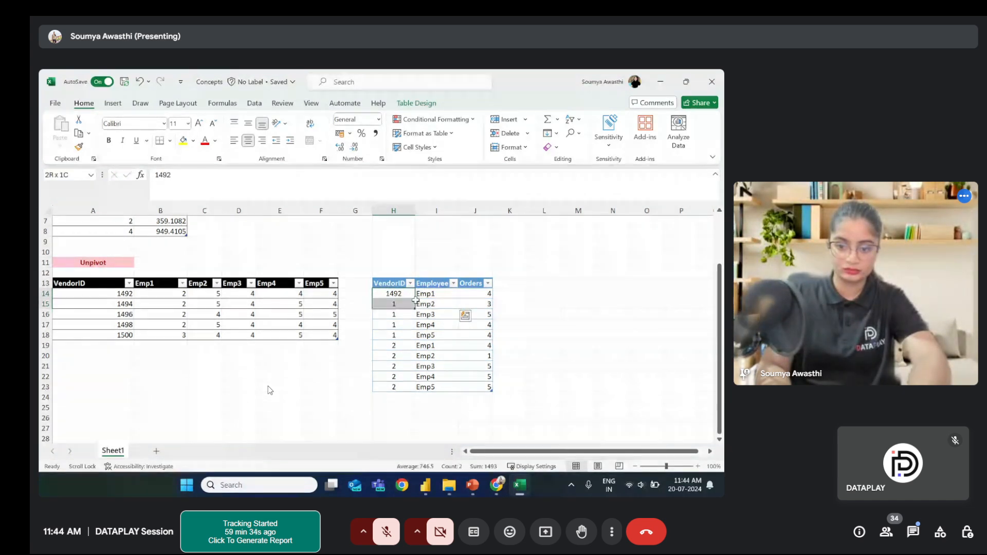
click(415, 299)
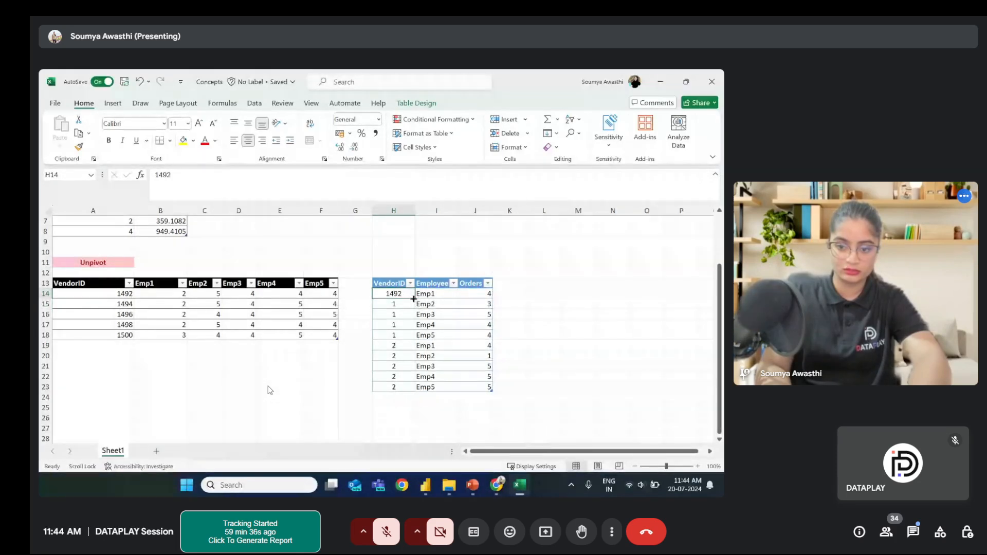
drag(415, 299, 420, 346)
click(351, 356)
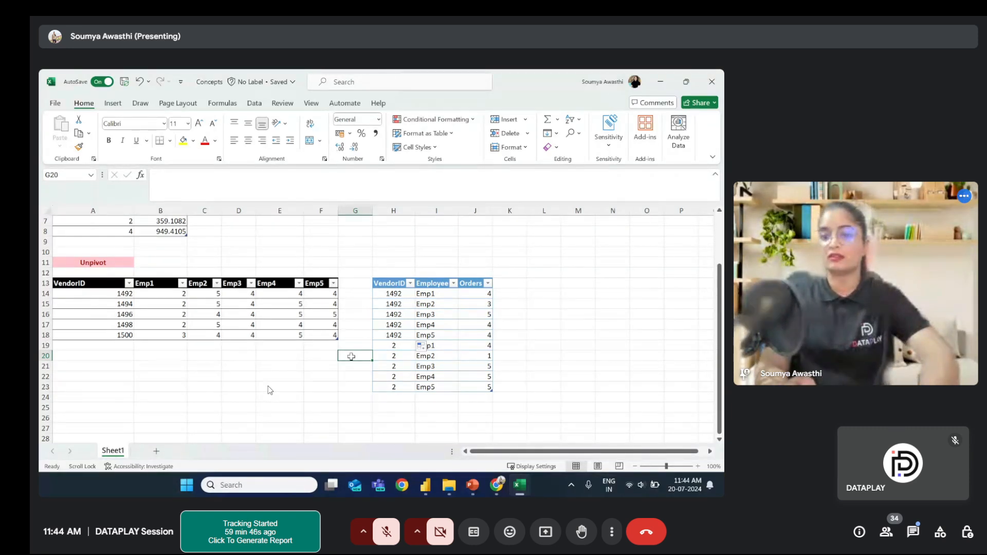
click(556, 364)
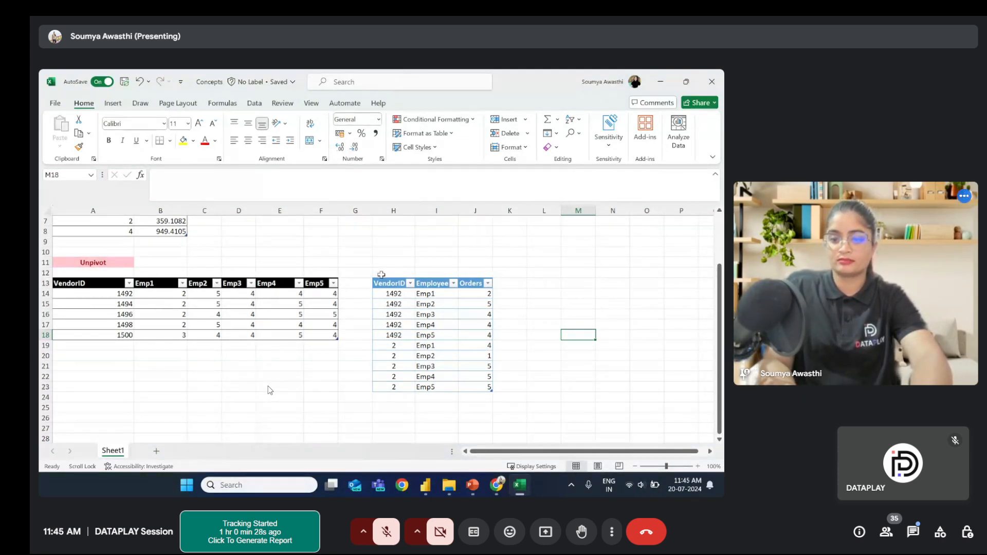
Return from Excel to Power Query Editor and review the Unpivot Columns options for the dimPatientPK column
scroll(358, 250, up, 2)
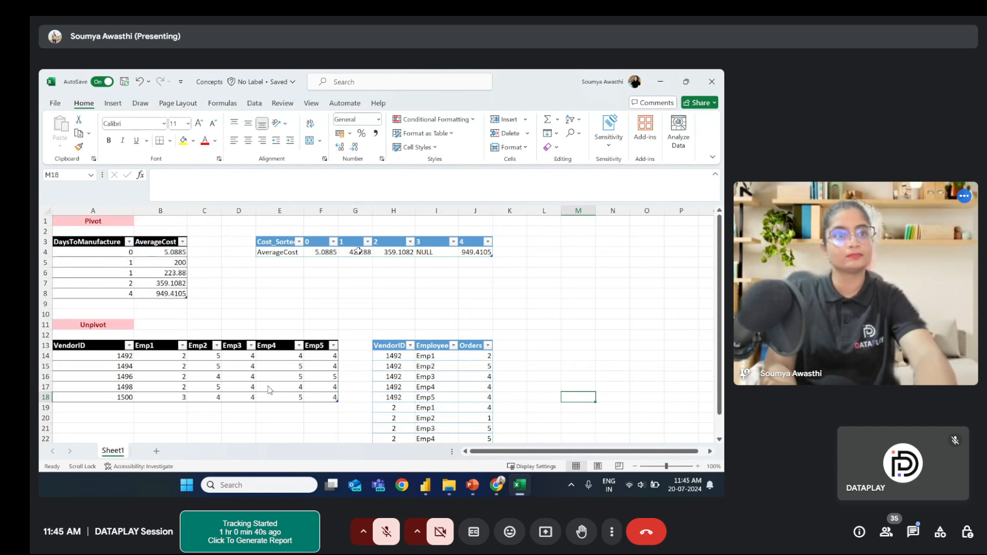
click(663, 83)
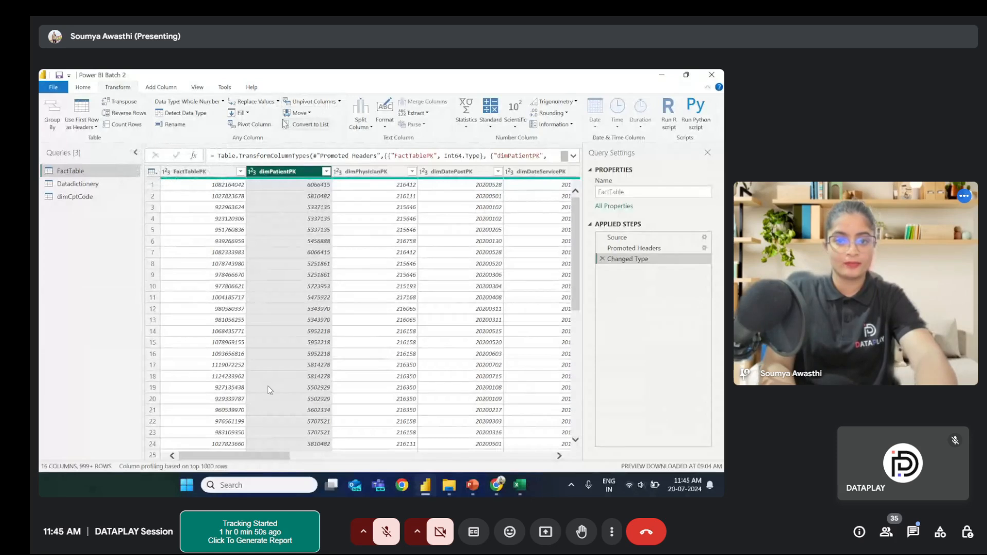
click(339, 101)
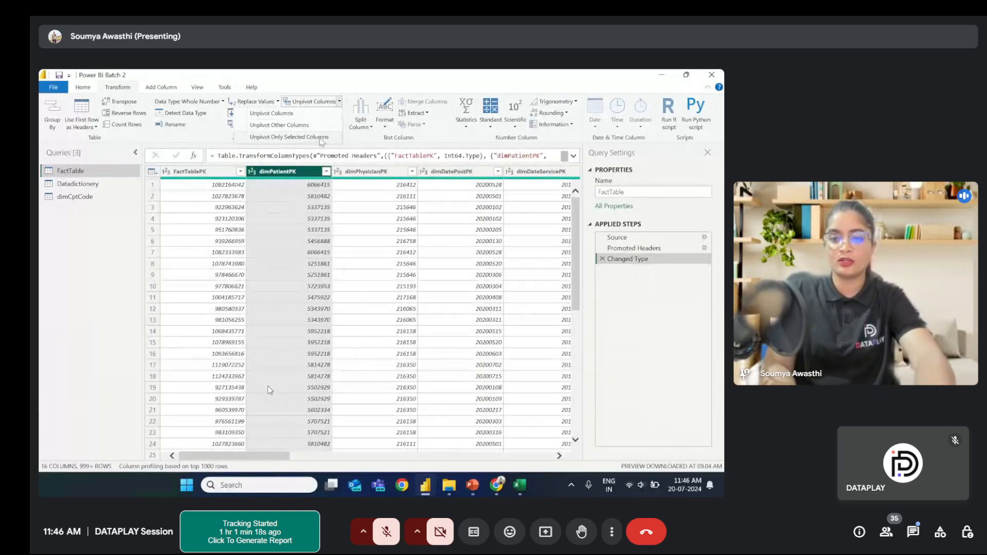
click(354, 140)
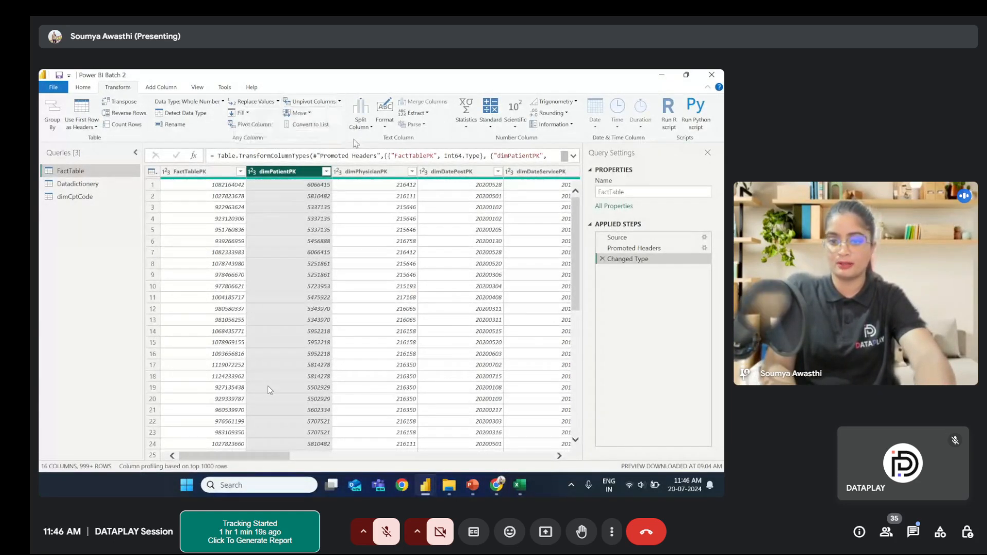
Review the Move options for the dimPatientPK column in FactTable
click(309, 114)
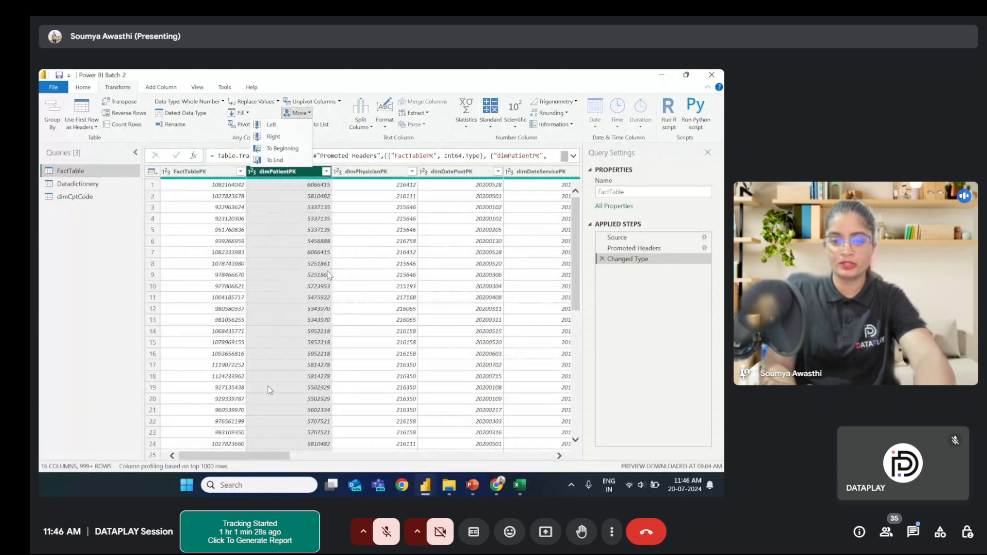
click(334, 137)
drag(287, 176, 276, 211)
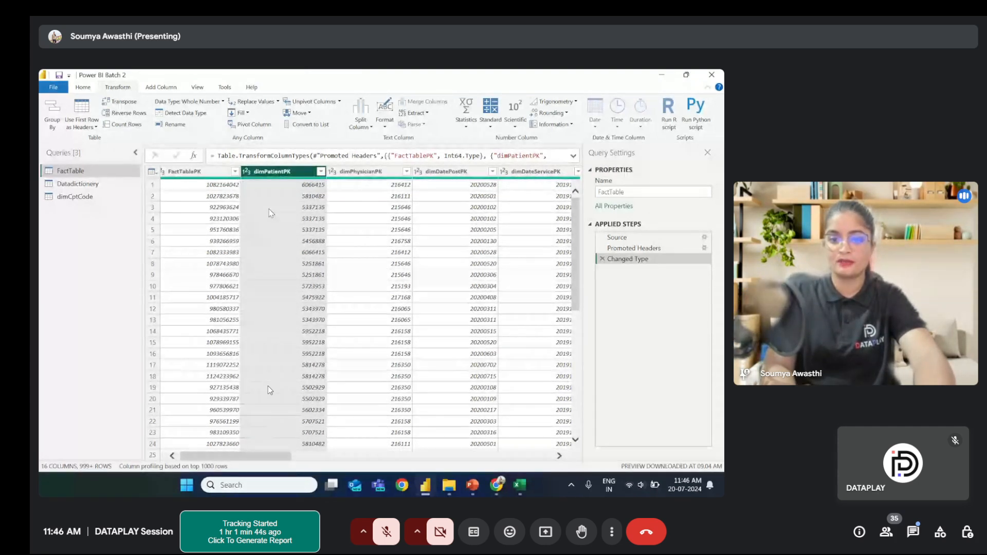
click(309, 114)
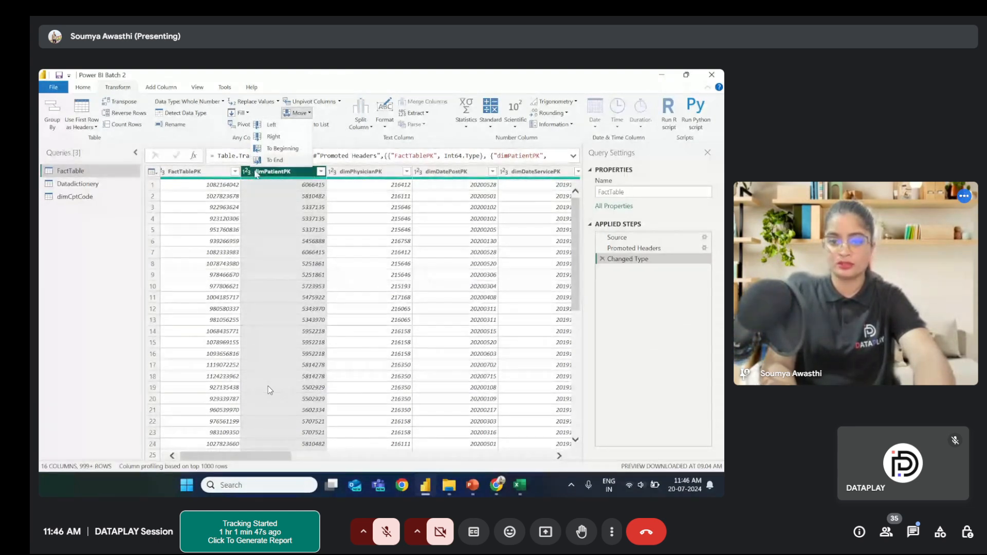
click(320, 134)
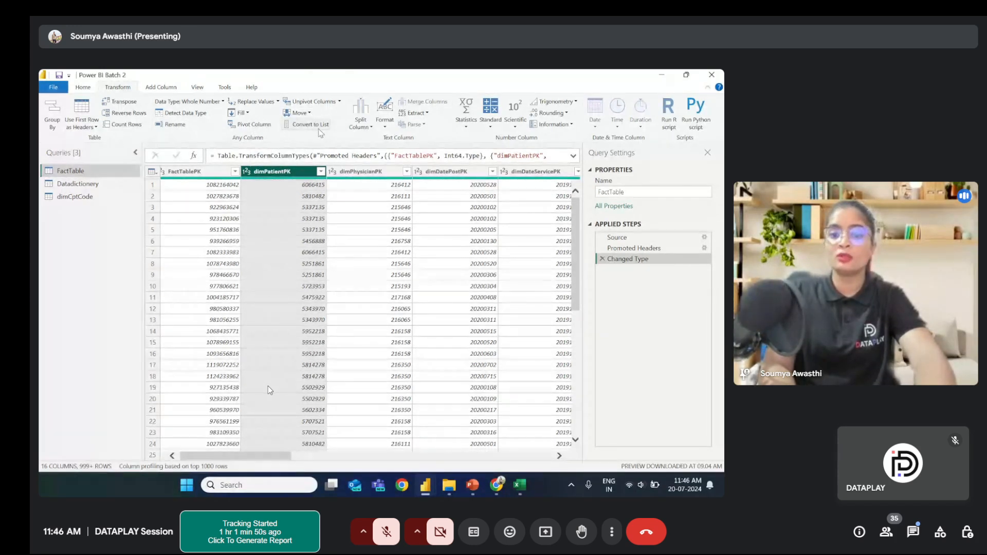
Try converting the FactTablePK column to a list and remove the resulting applied step
click(199, 173)
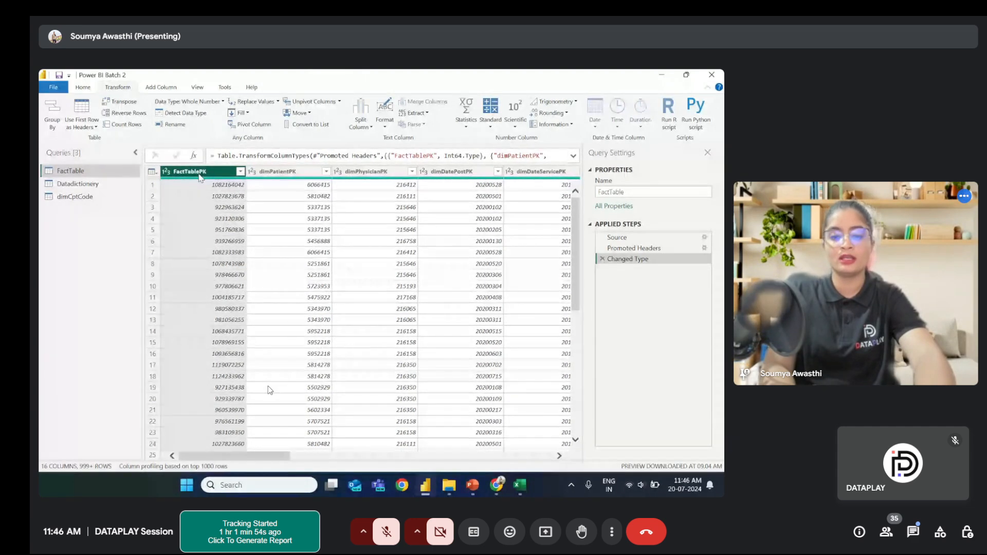
click(310, 127)
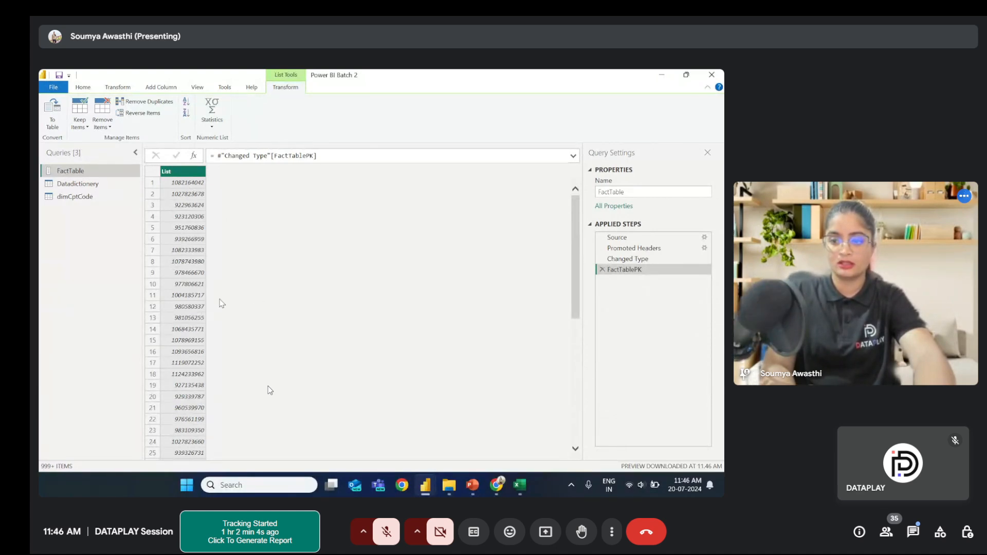
click(602, 269)
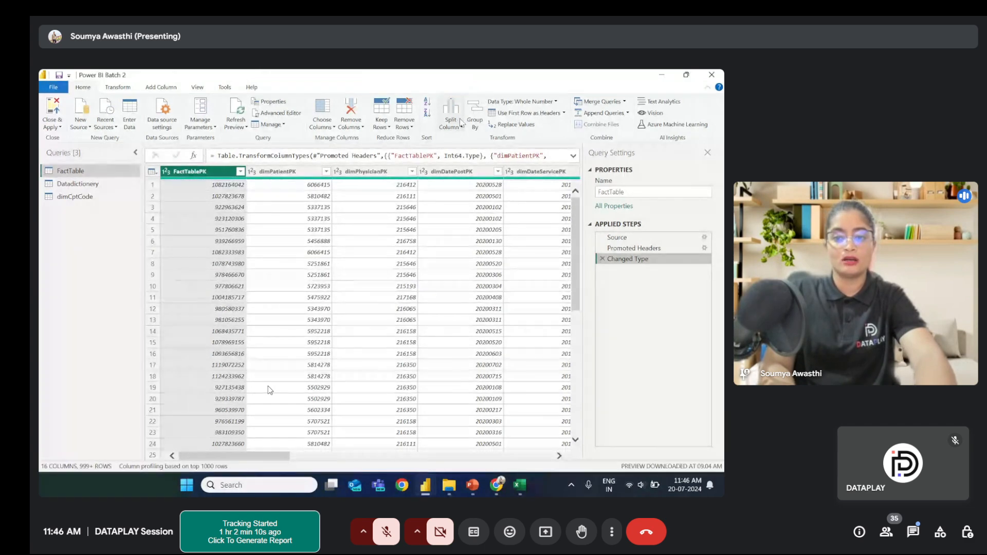
Review the text Format options for FactTable's FactTablePK column
click(118, 88)
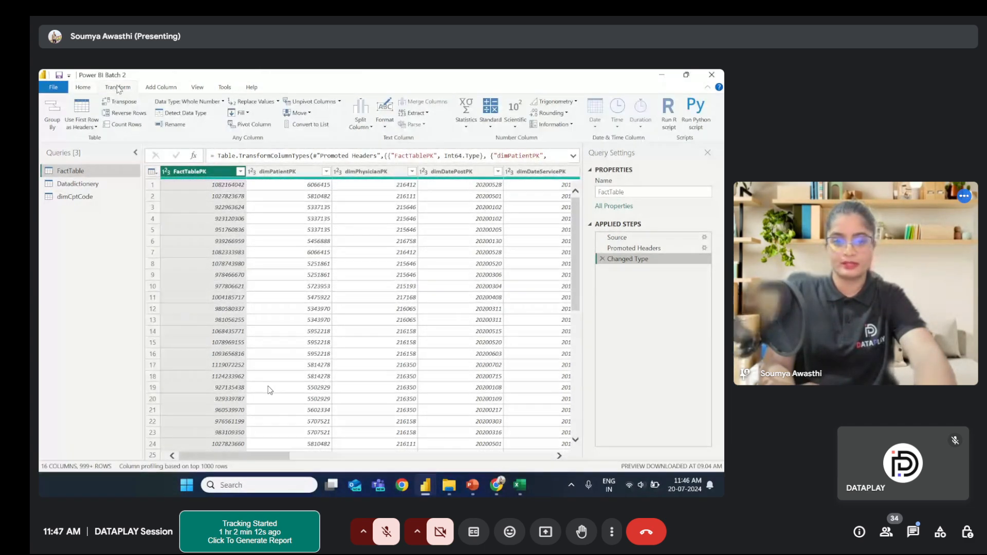
click(389, 130)
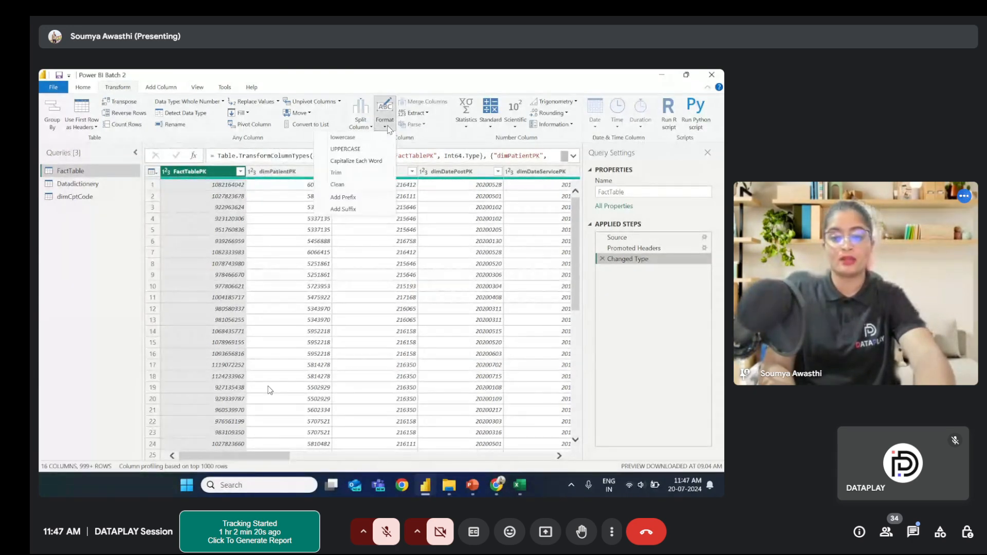
click(303, 142)
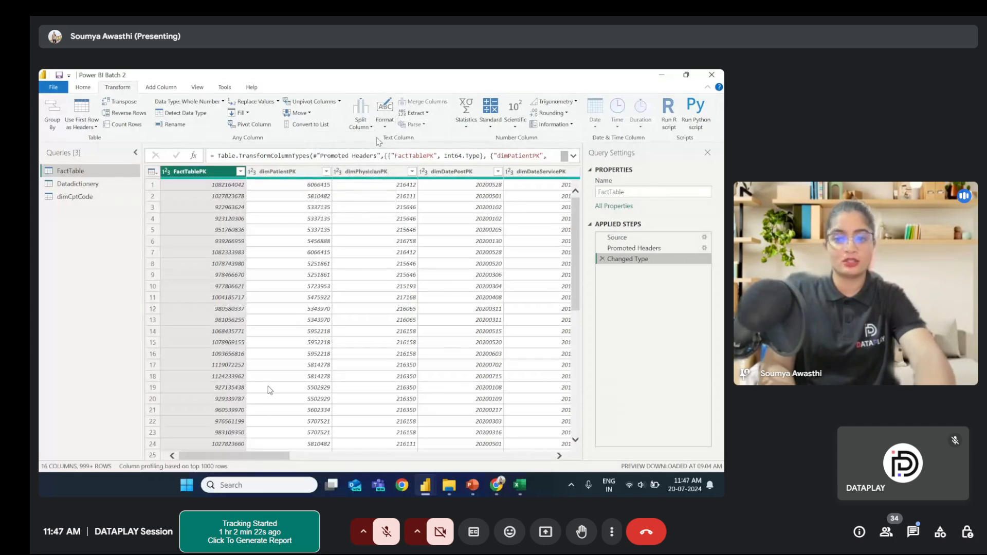
click(389, 130)
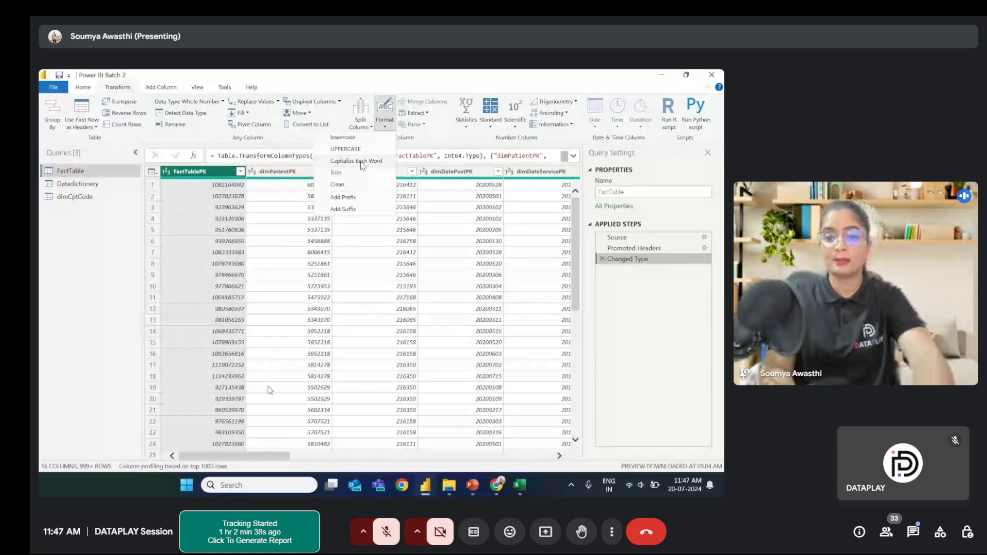
In the Datadictionery query, try Capitalize Each Word on the Table column and delete its applied step
click(101, 187)
click(101, 187)
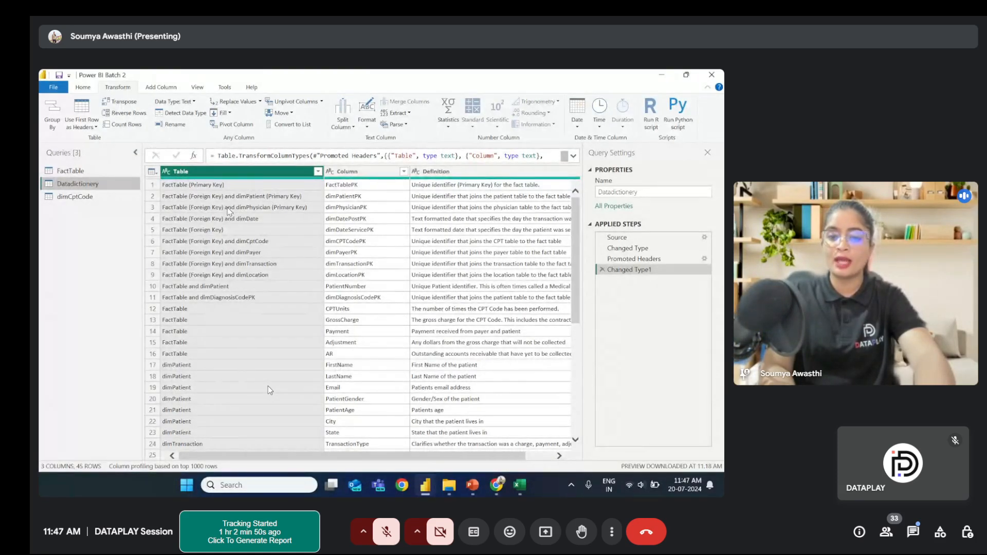
click(369, 127)
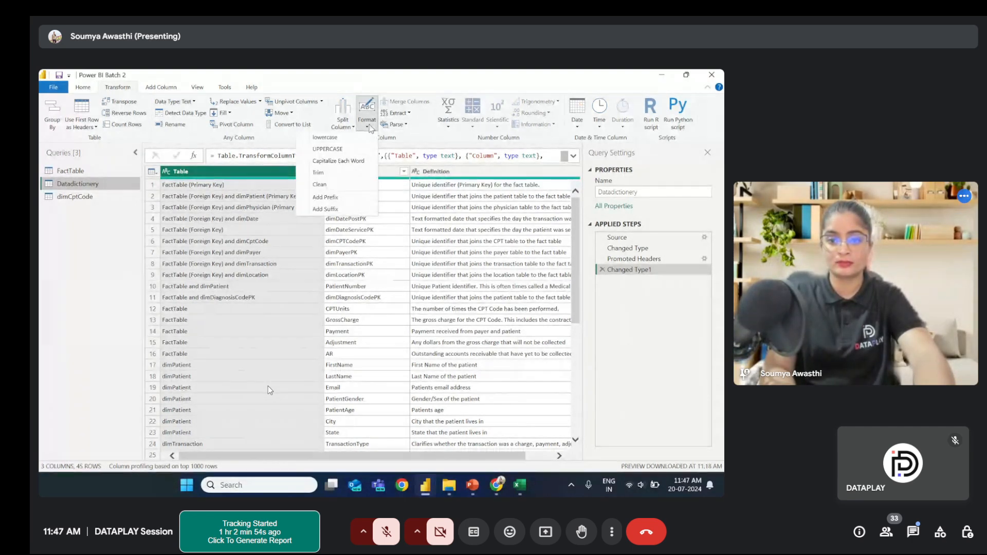
click(327, 159)
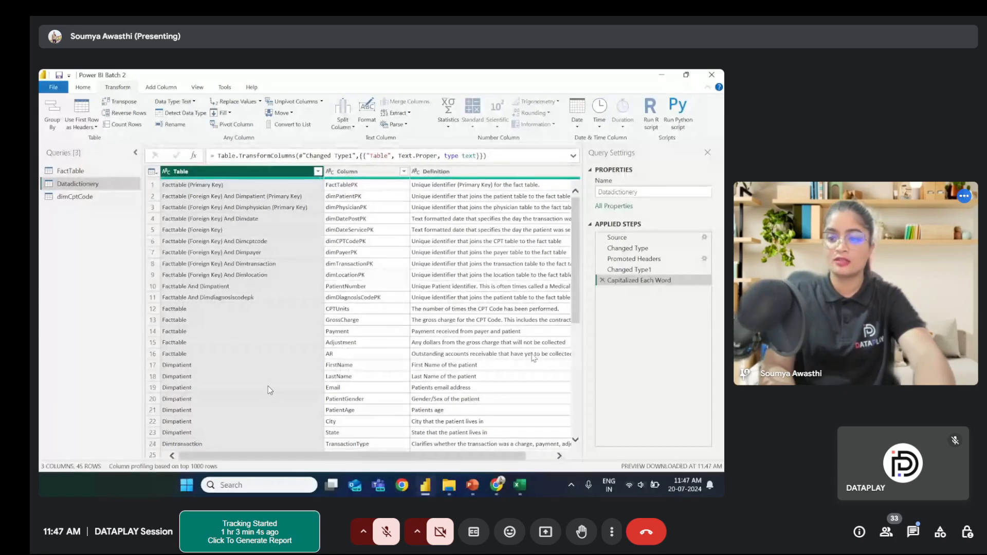
click(602, 280)
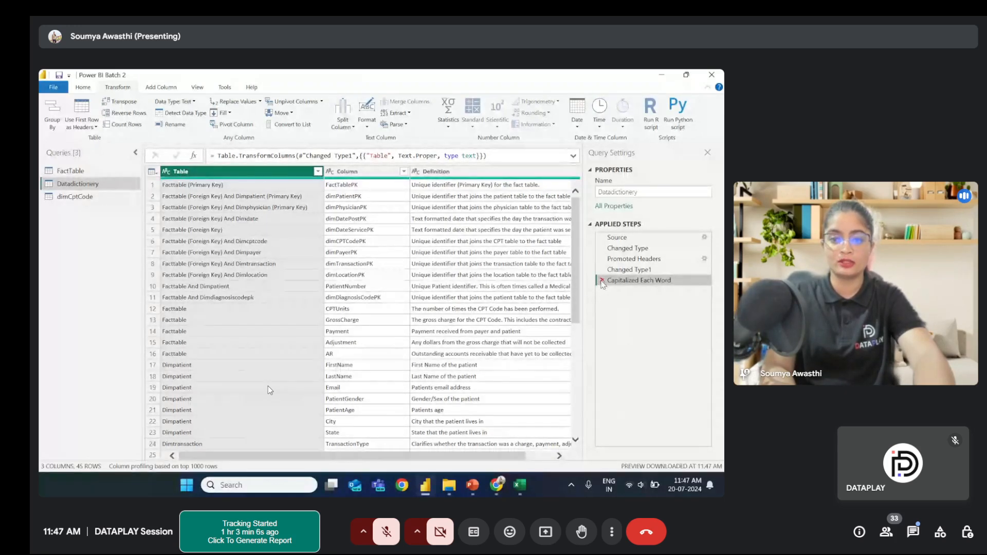
Review the Format options, including Trim and Add Suffix, and the Extract options for Datadictionery's Table column
click(369, 125)
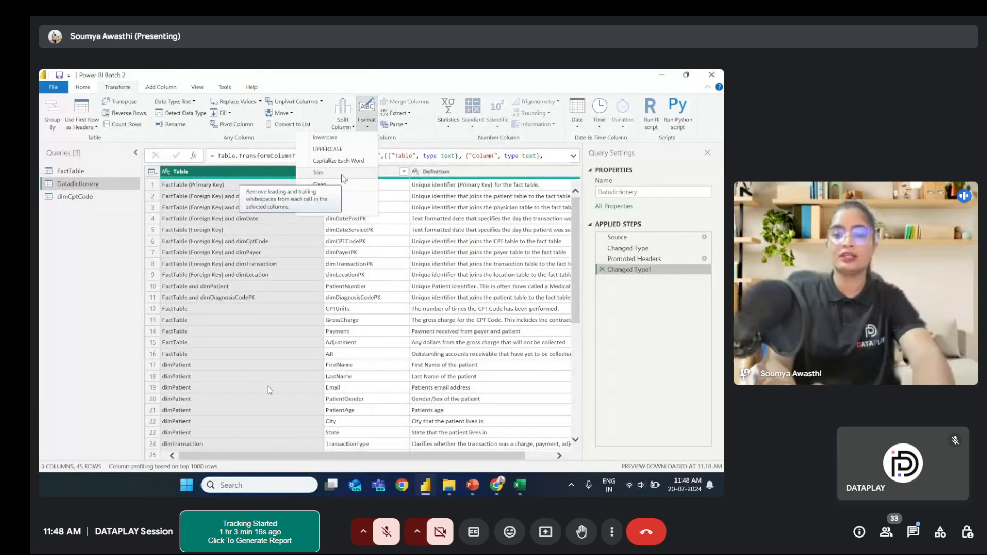
click(350, 277)
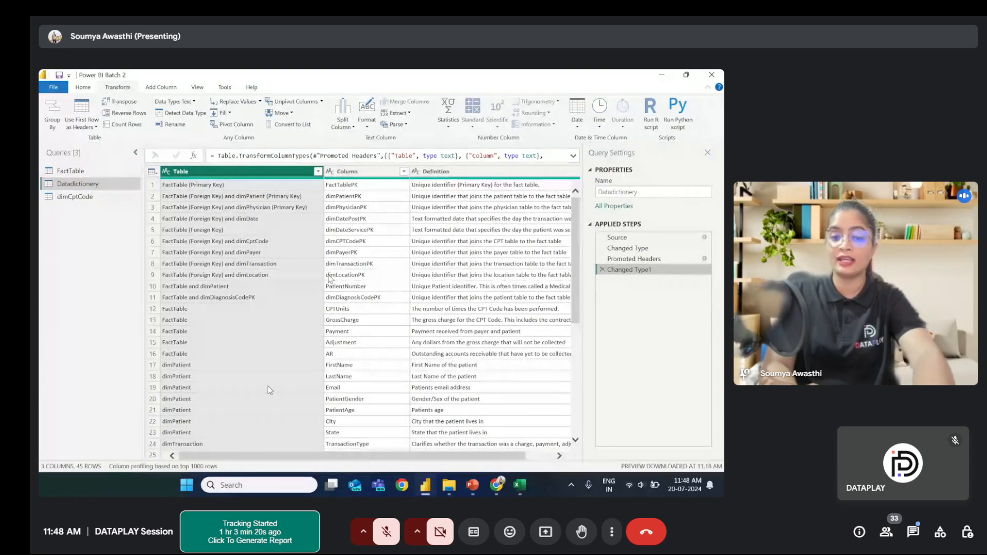
click(362, 123)
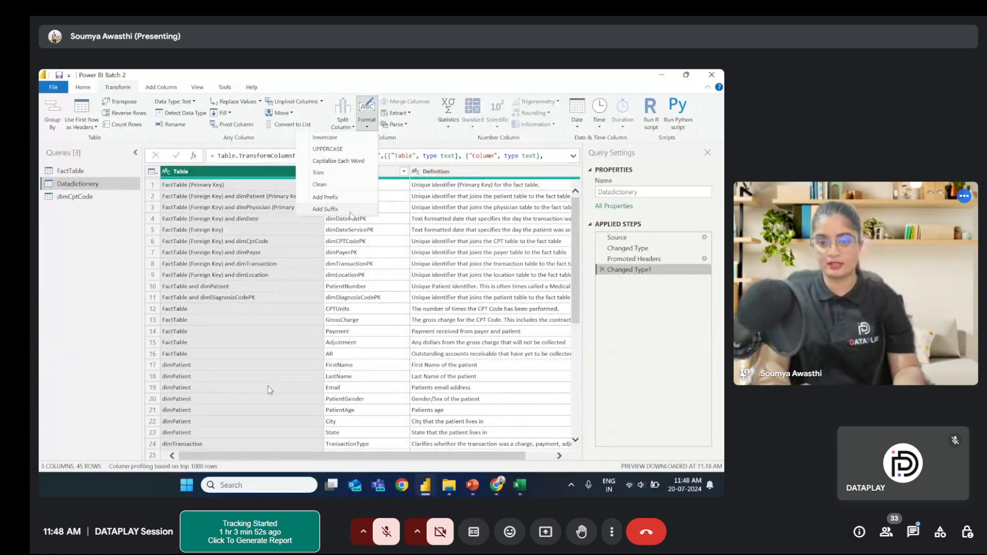
click(369, 250)
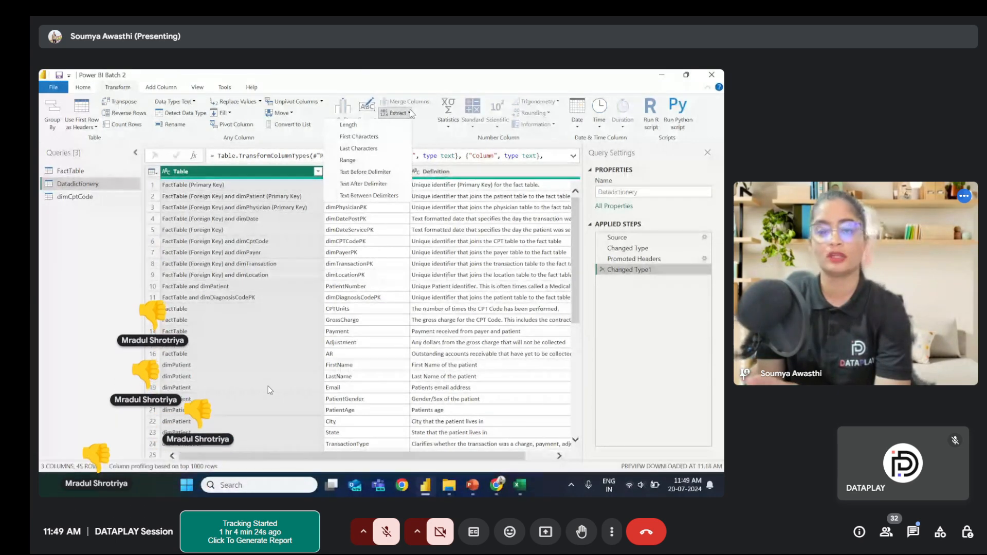
click(425, 130)
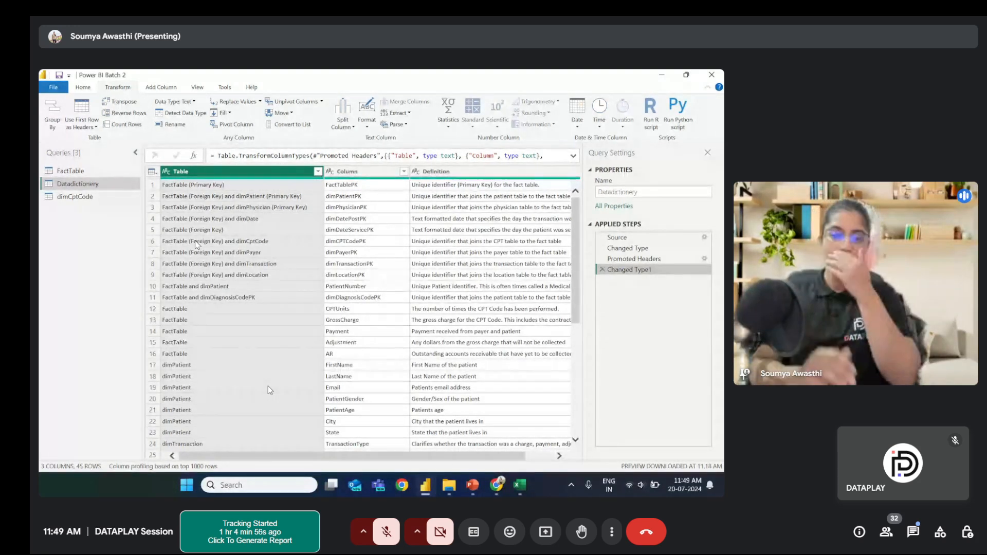
Extract the first 3 characters of the Table column in Datadictionery and look over the shortened values
click(409, 113)
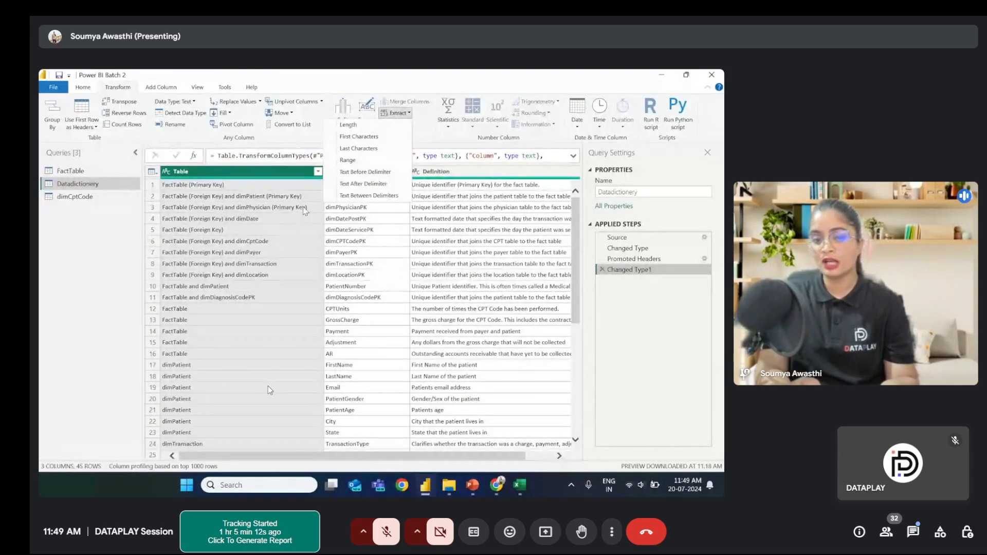
click(359, 139)
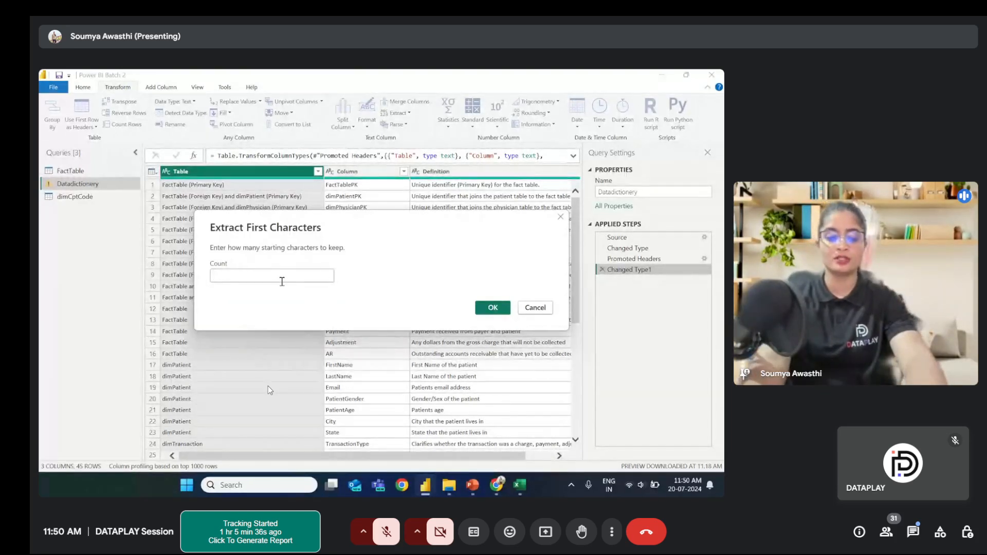
text(3)
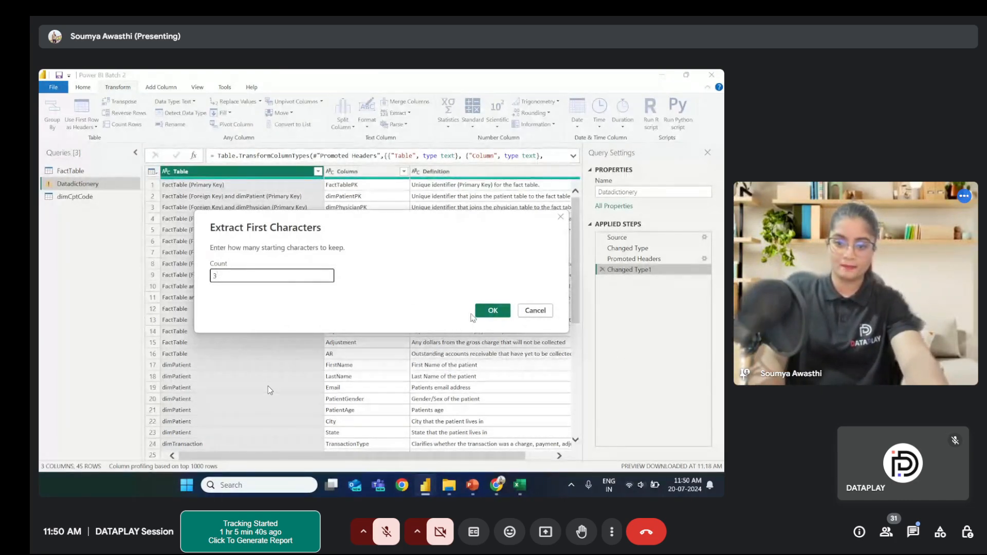
click(492, 311)
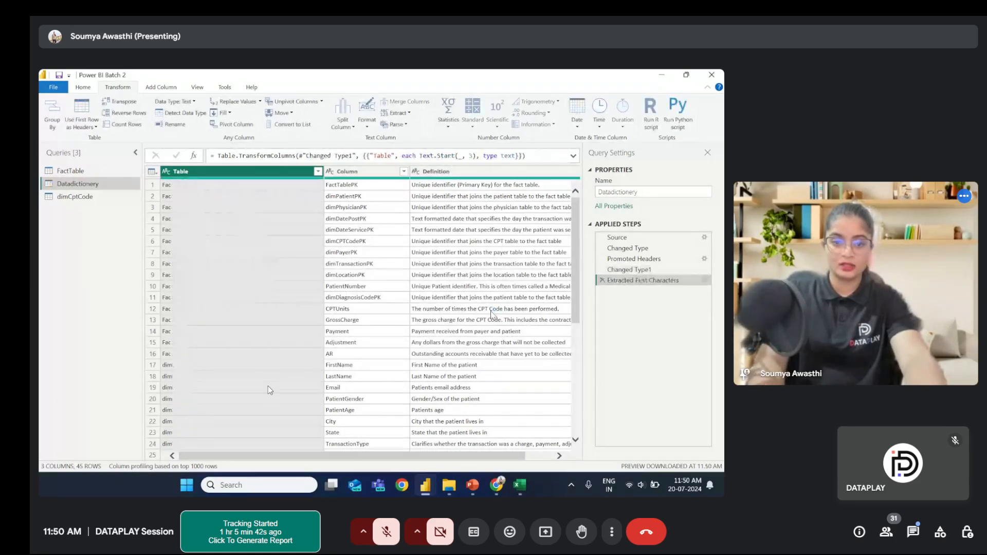
scroll(232, 341, down, 5)
scroll(232, 341, down, 2)
scroll(233, 342, up, 7)
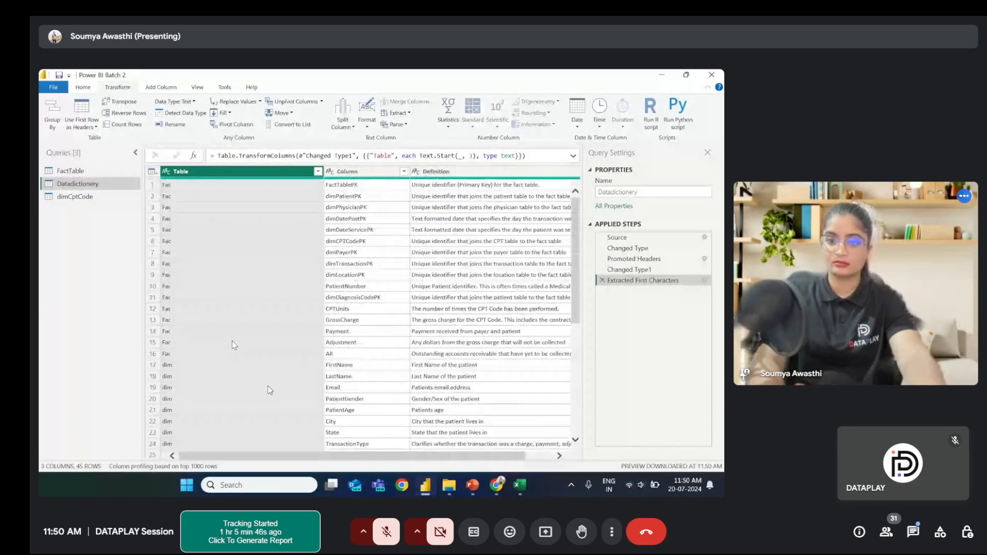
Extract the last 2 characters of the shortened Table column and look over the rows
click(400, 116)
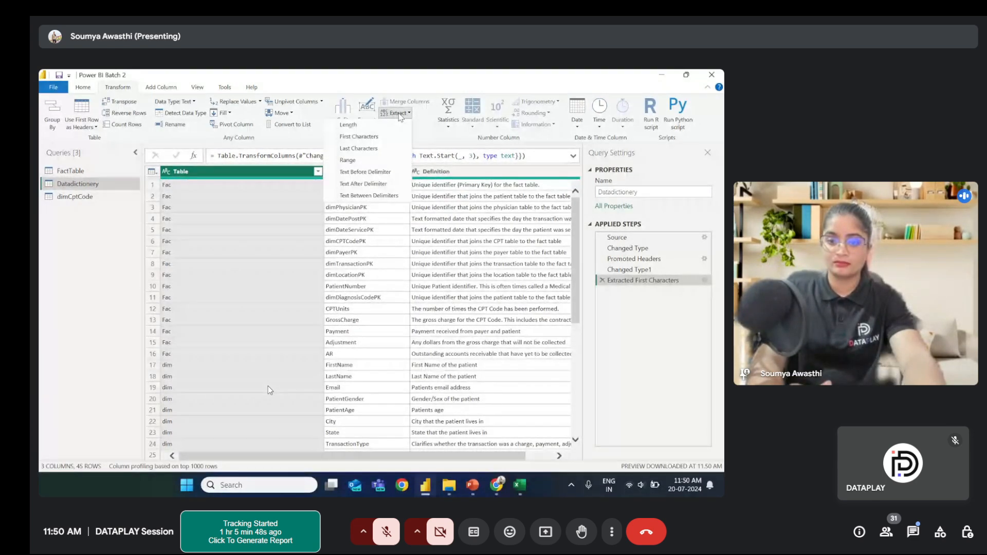
click(357, 150)
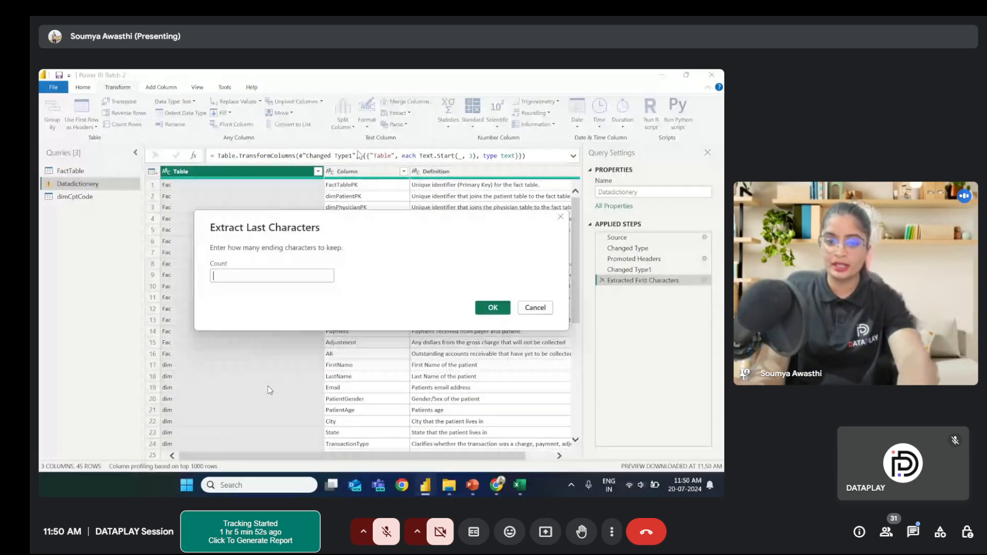
text(2)
key(Return)
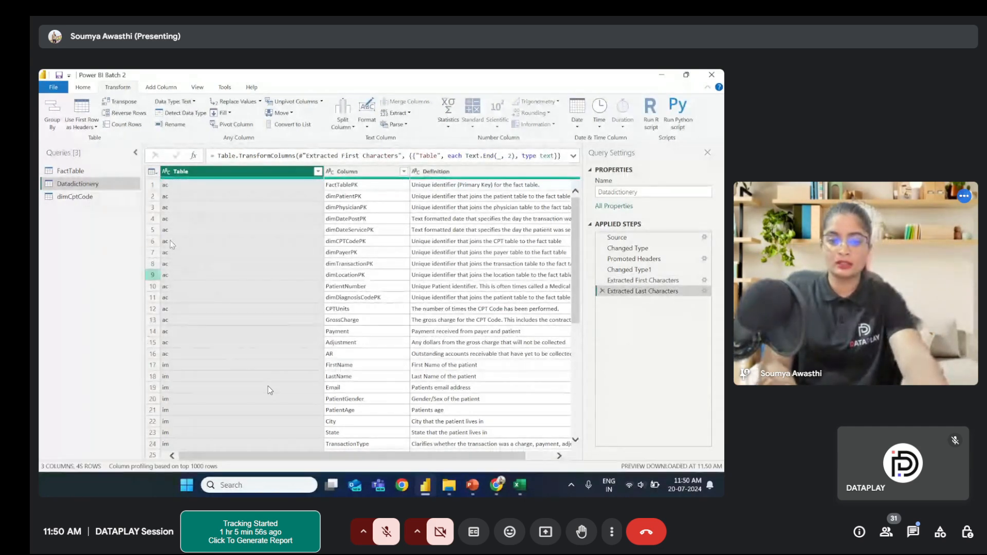
scroll(267, 390, down, 7)
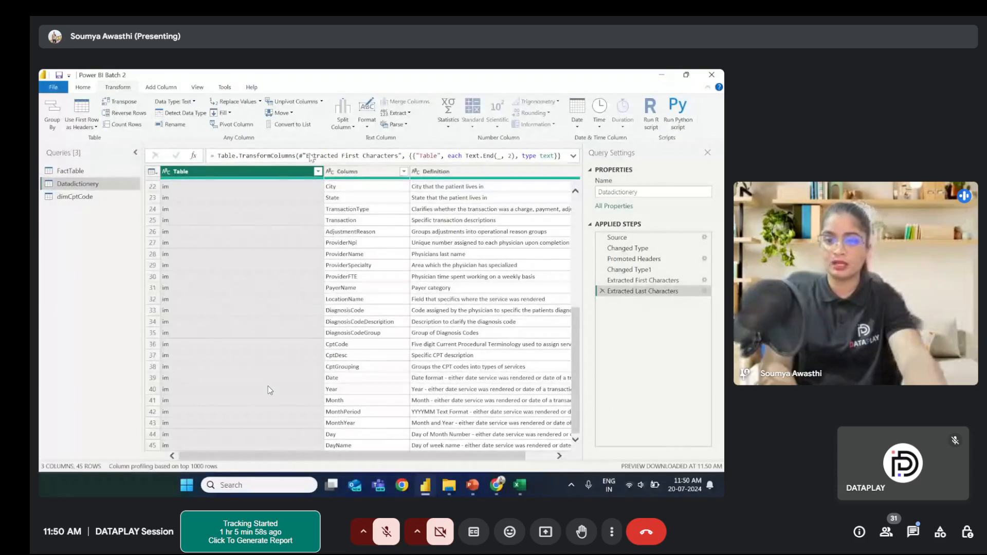
Review the delimiter-based Extract options, and delete the Extracted Last Characters and Extracted First Characters applied steps
click(399, 113)
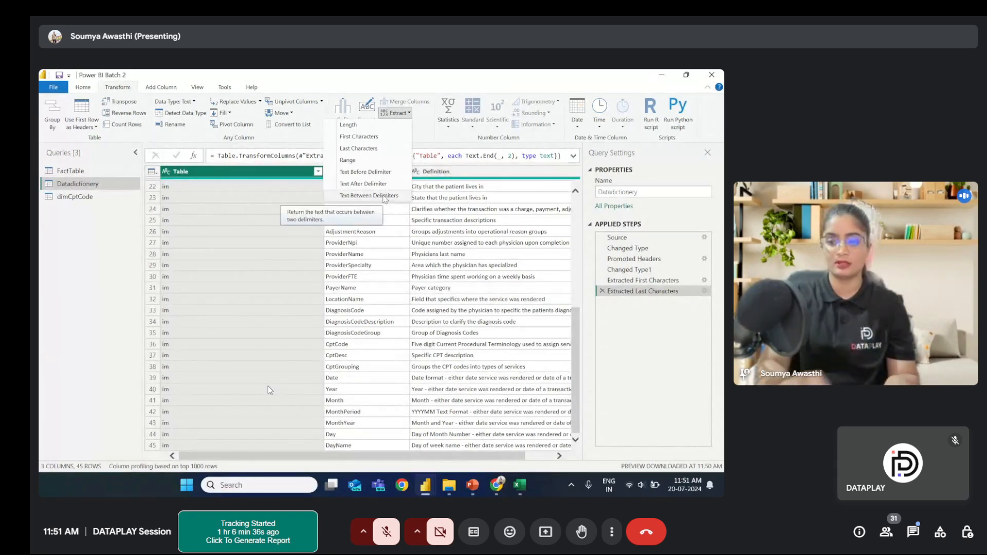
click(288, 256)
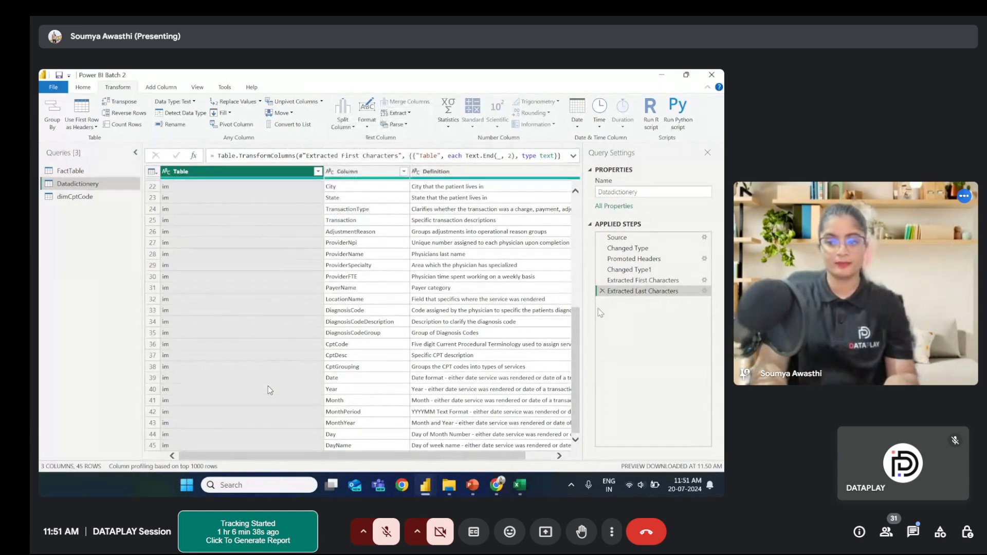
click(602, 290)
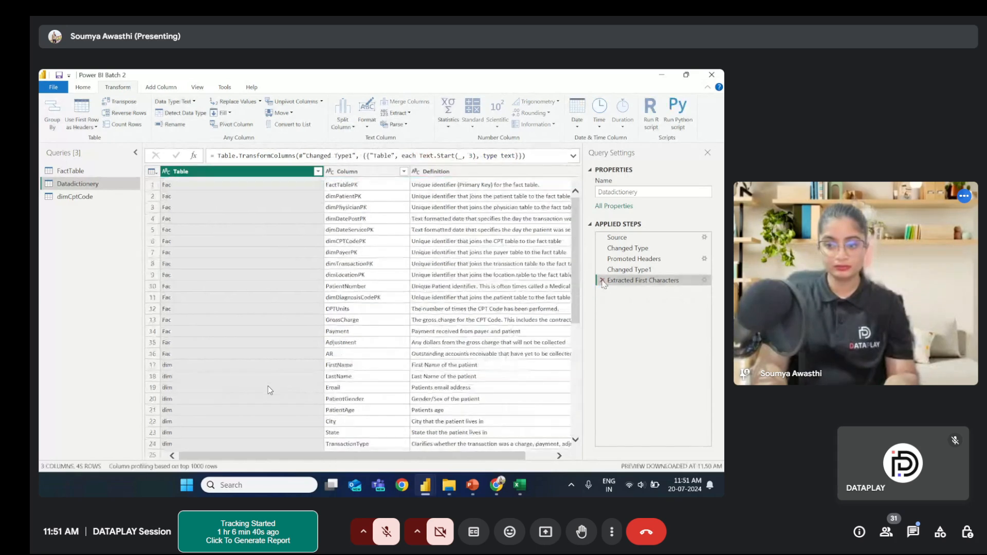
click(602, 281)
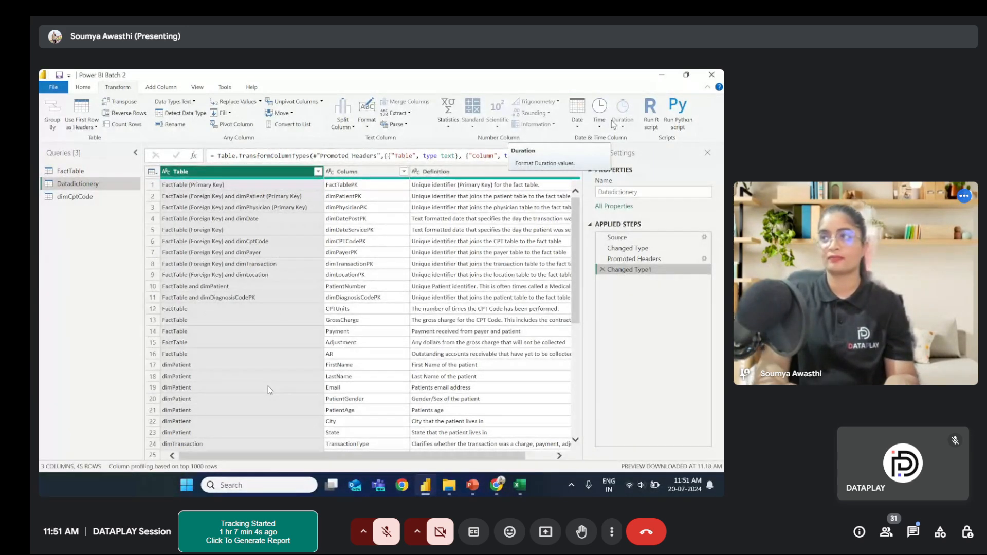
Review the Statistics, Trigonometry, Rounding and Information options for number columns, using FactTable's FactTablePK column
click(445, 128)
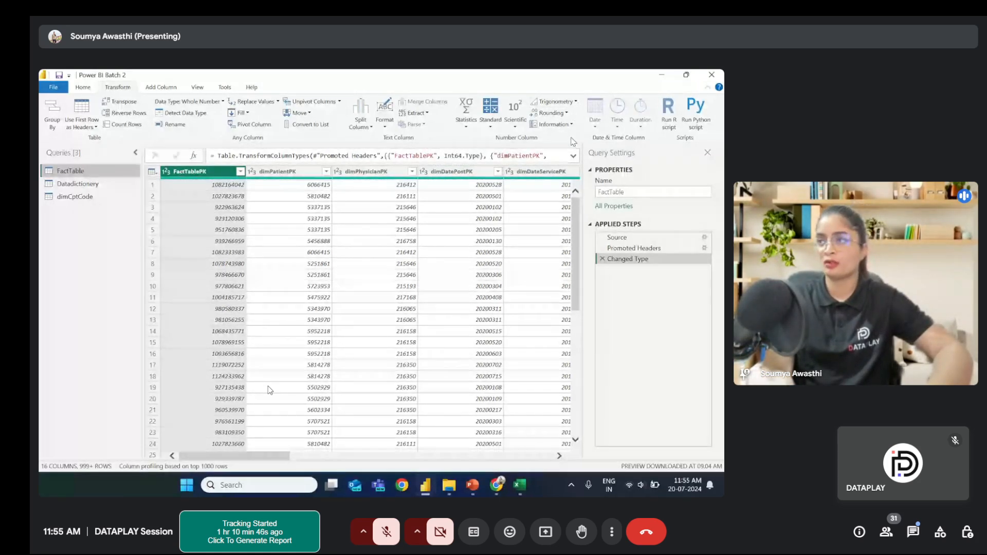
click(576, 102)
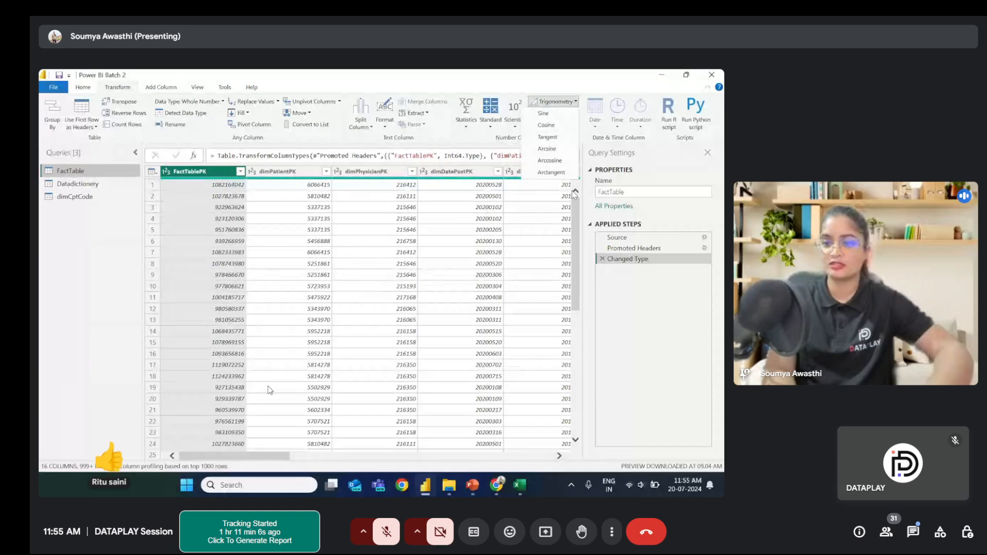
click(628, 174)
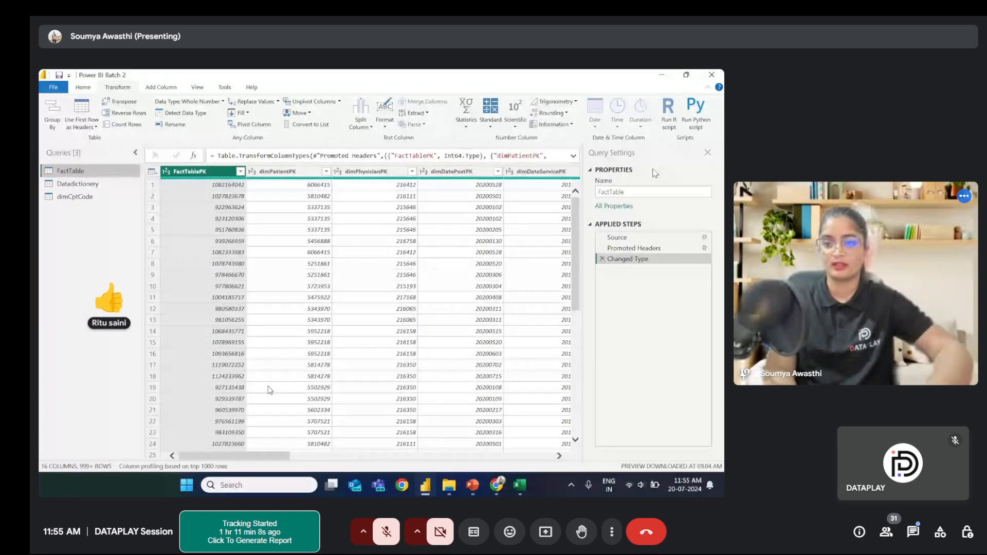
click(566, 113)
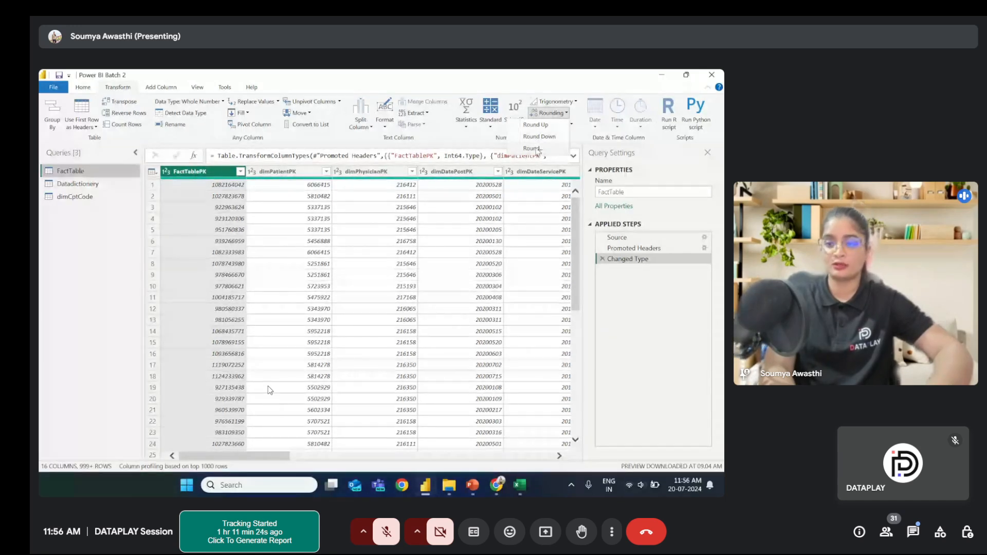
click(607, 165)
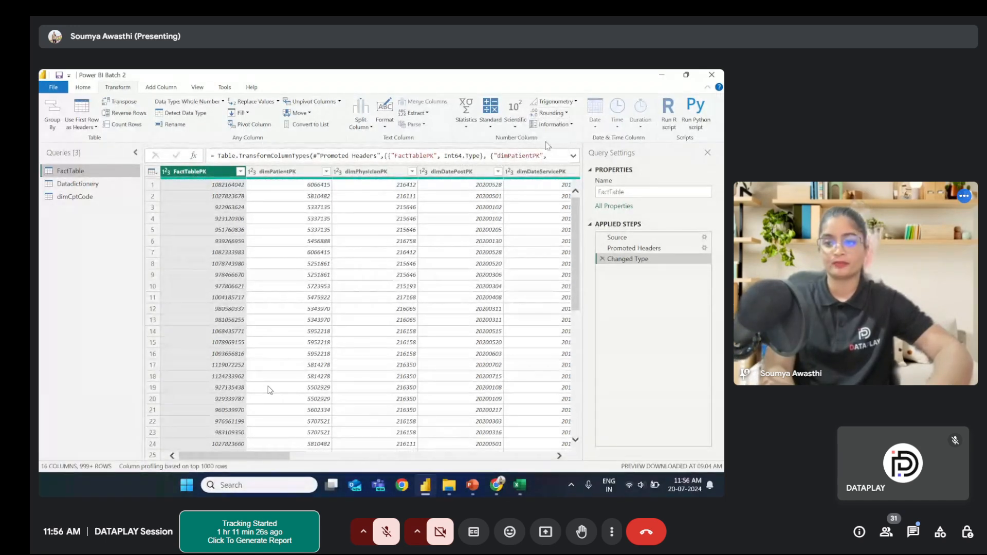
click(571, 125)
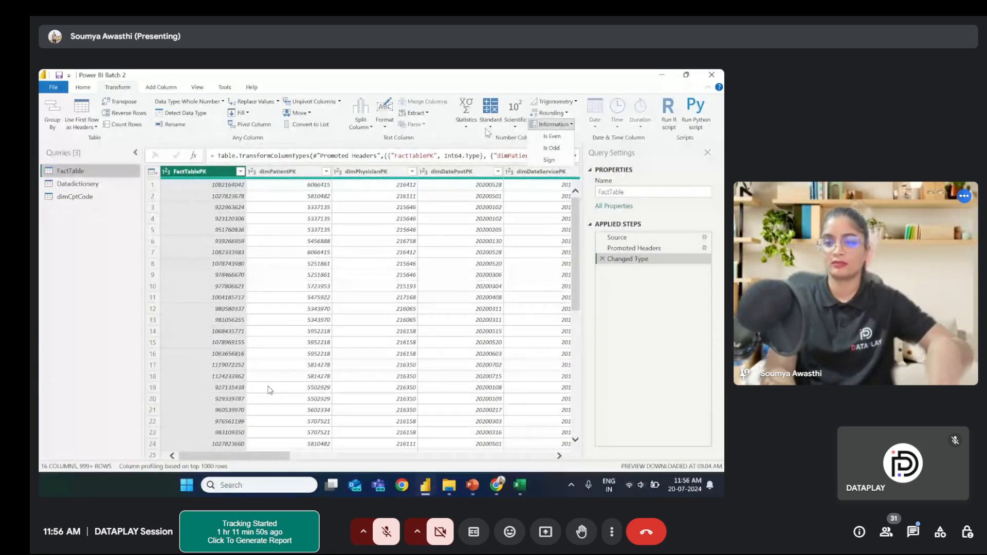
click(476, 143)
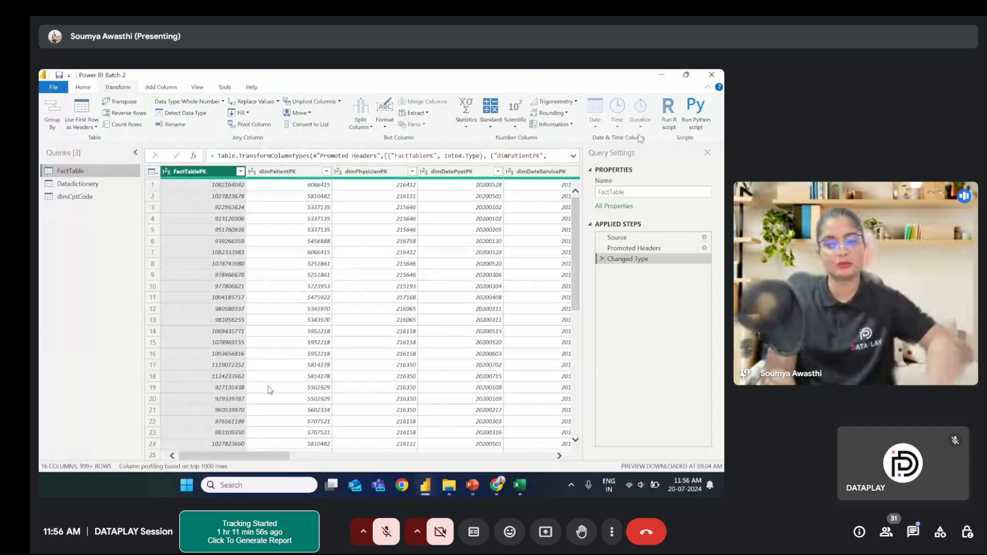
Look through the remaining FactTable columns and the dimCptCode query for a date column
scroll(338, 261, right, 10)
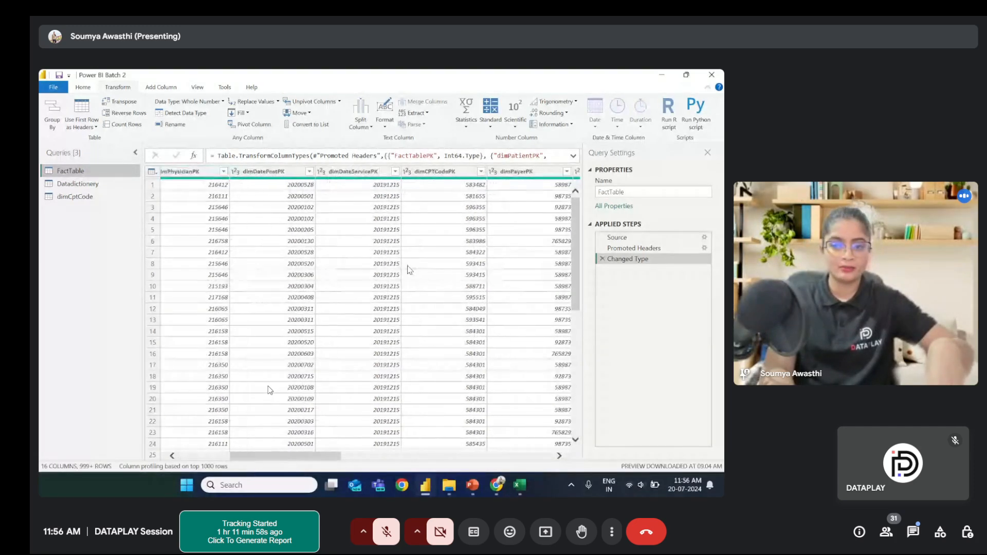
scroll(409, 269, right, 6)
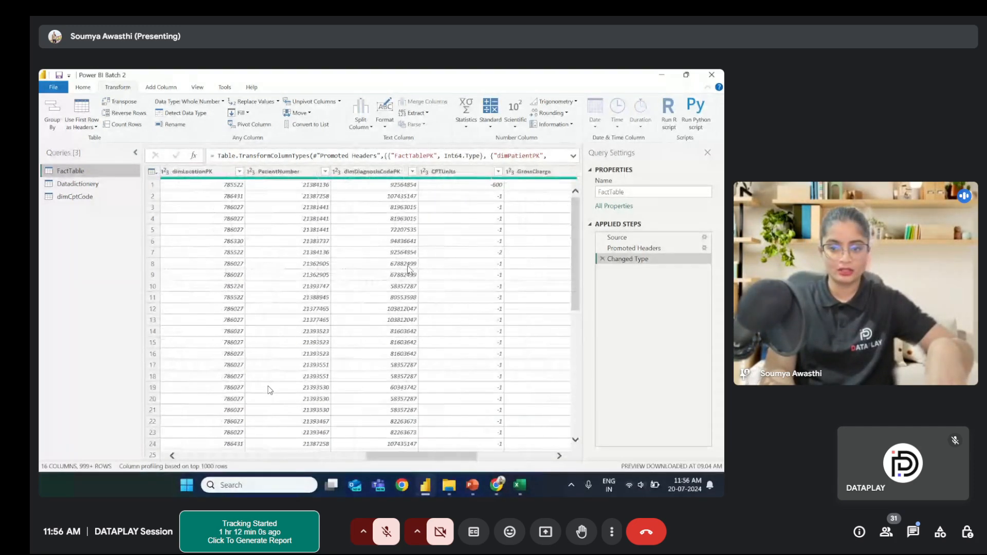
scroll(408, 268, right, 6)
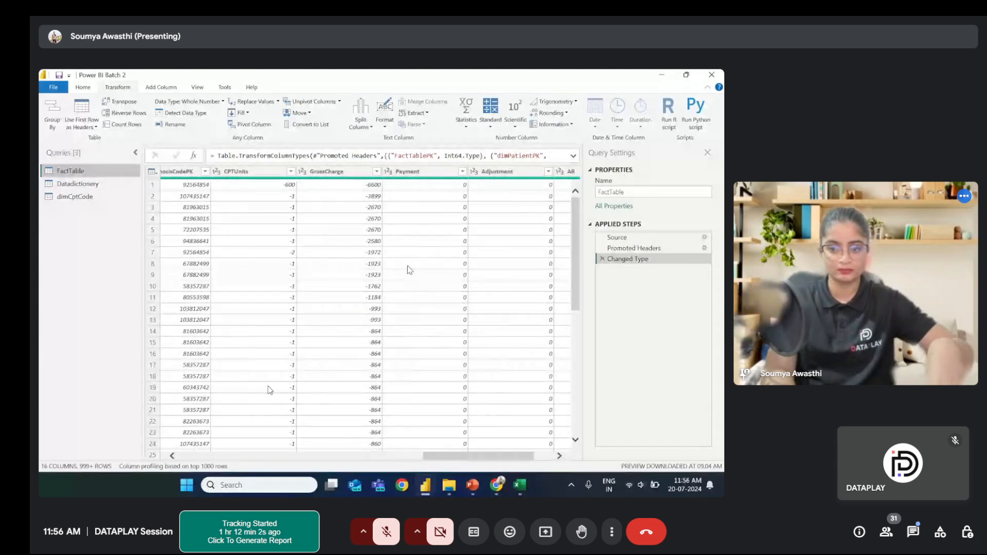
scroll(409, 268, left, 5)
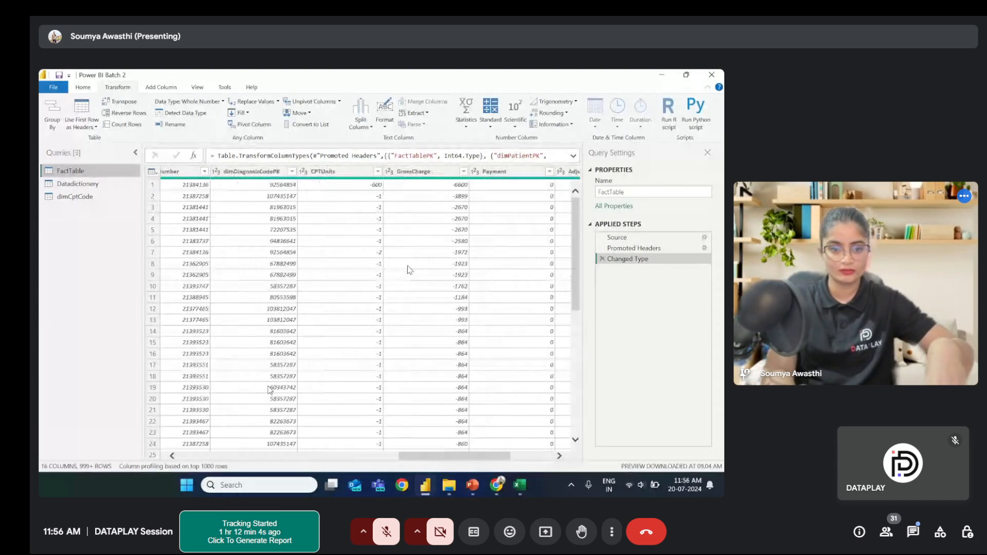
click(75, 196)
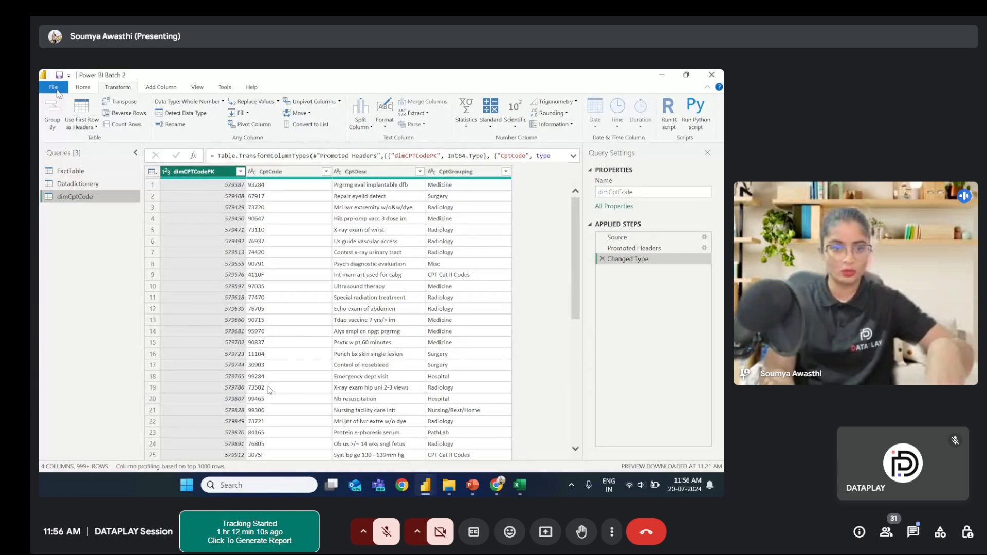
Close Power Query Editor and apply the queries to return to the report
click(83, 87)
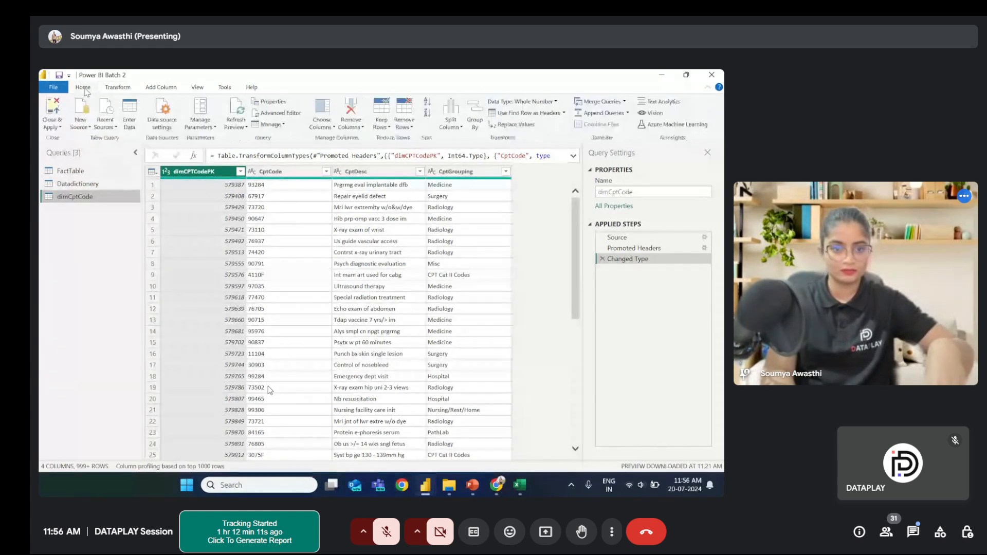
click(52, 127)
click(59, 137)
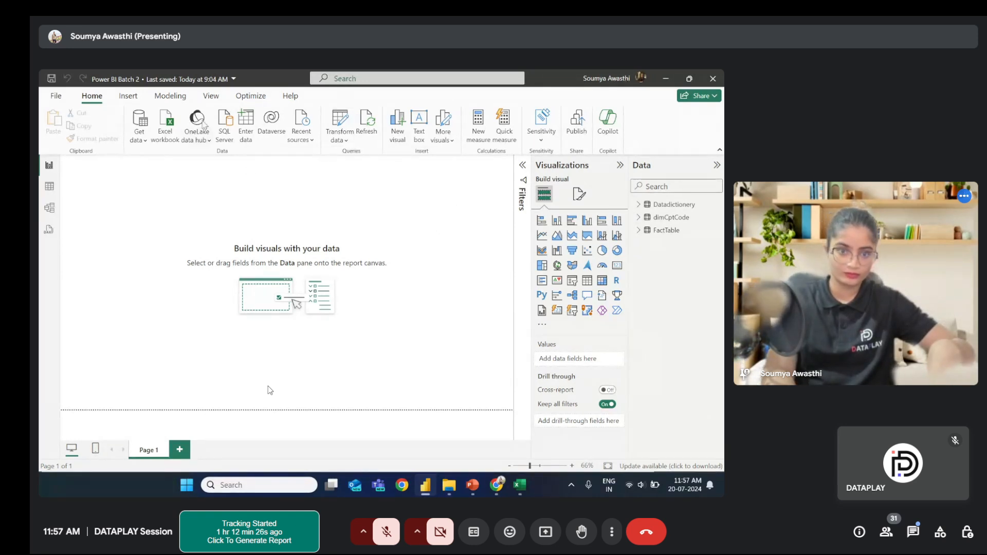
Import the dimDate CSV file from the archive folder, listing all file types, and open it for transformation in Power Query Editor
click(166, 138)
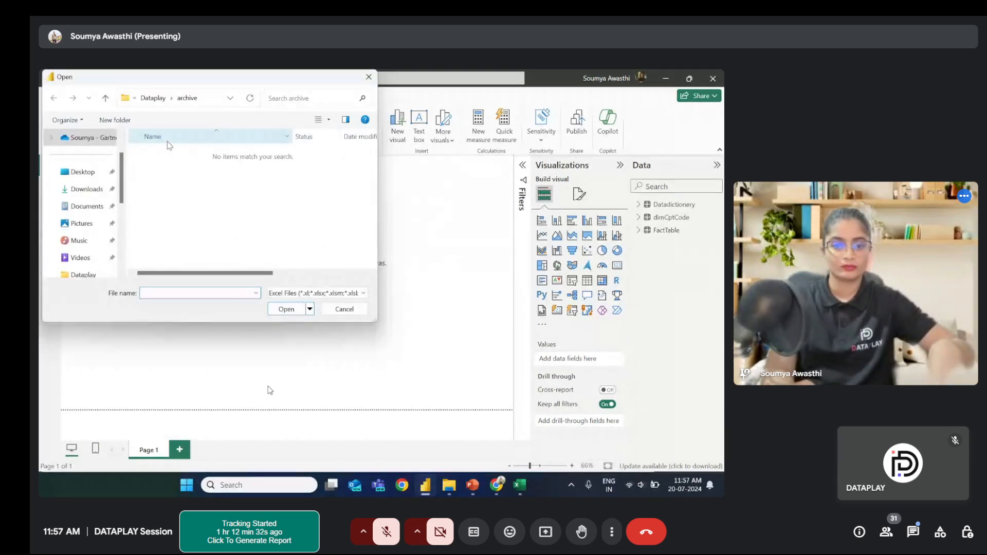
click(284, 293)
click(284, 308)
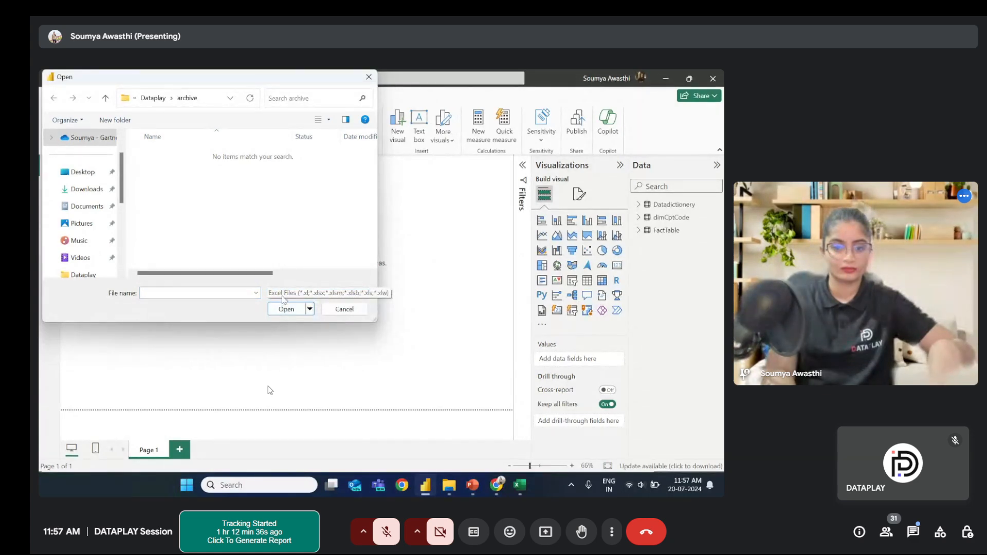
click(282, 297)
click(281, 310)
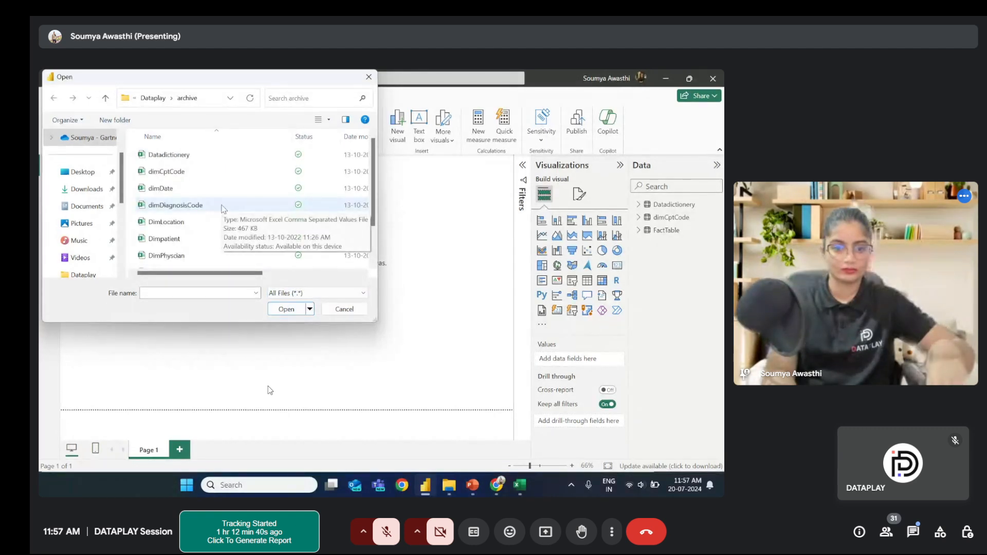
click(173, 194)
click(298, 309)
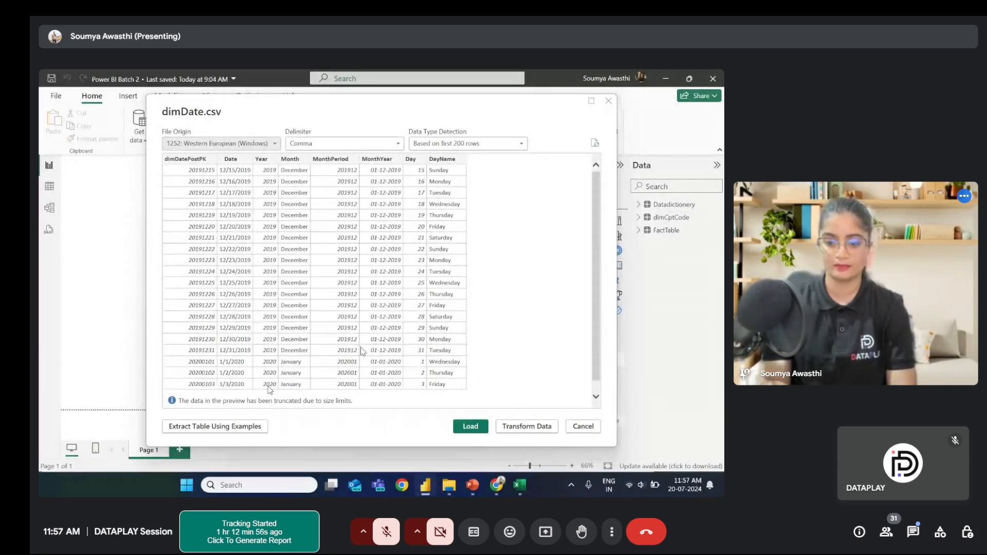
click(515, 431)
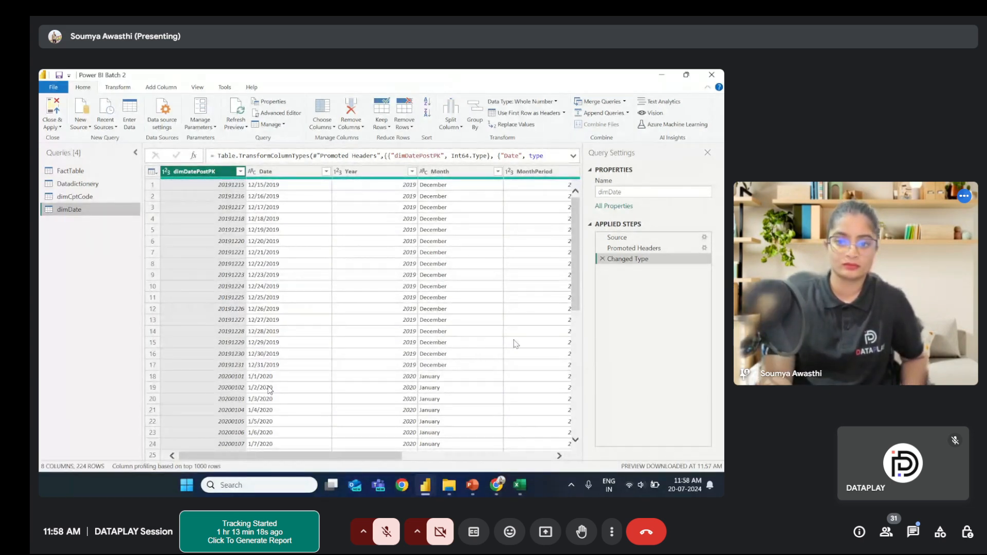
Look over the columns of the dimDate query and bring up the transform commands
scroll(516, 343, right, 5)
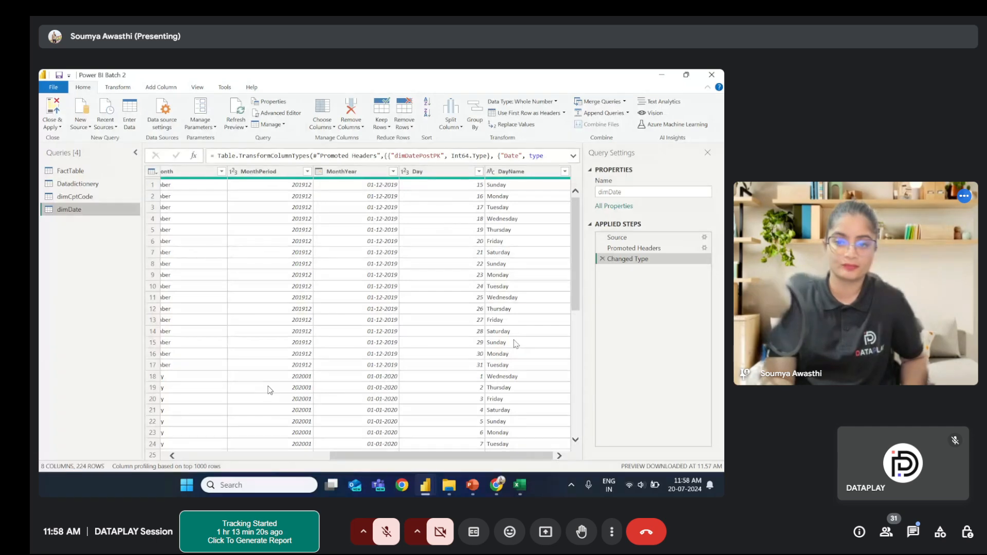
scroll(516, 343, left, 5)
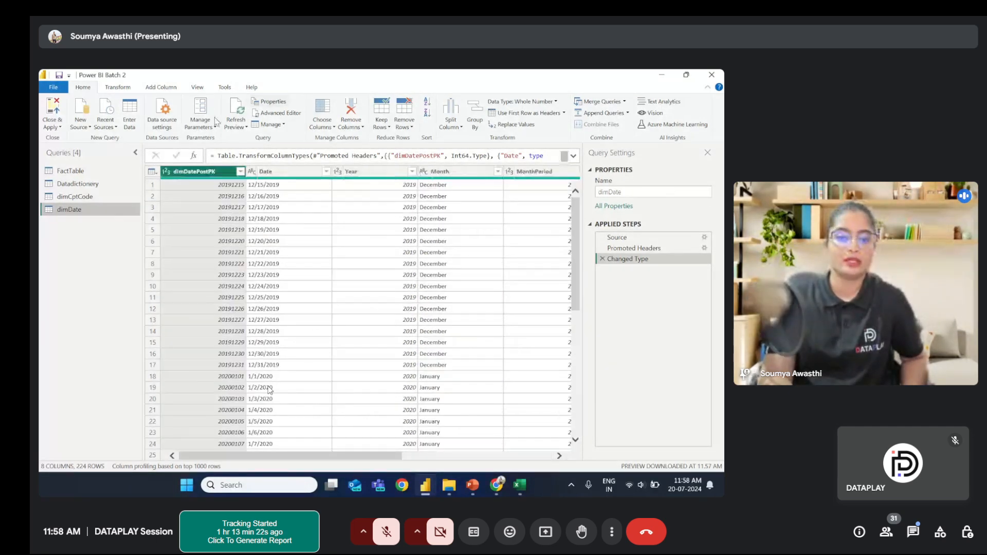
click(119, 90)
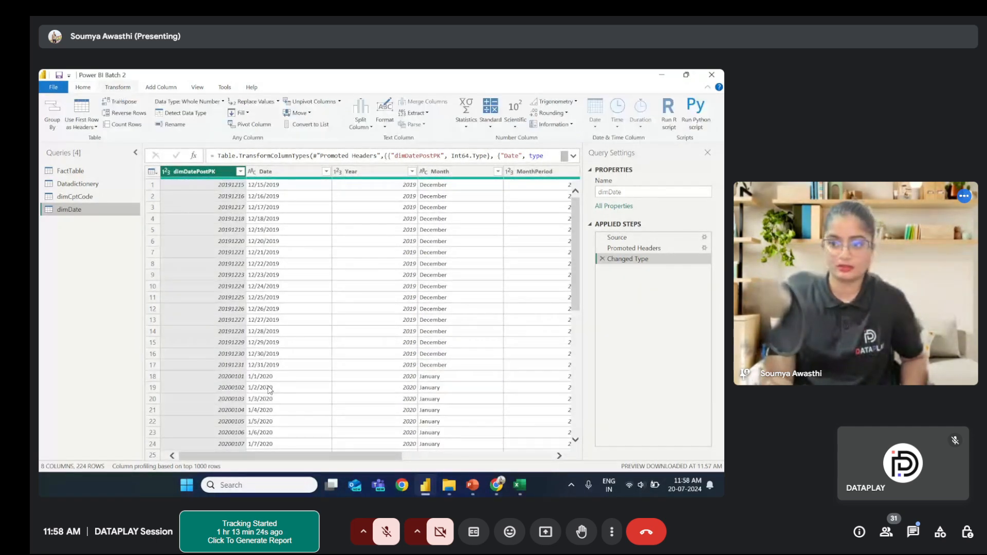
Compare the date commands available for the Date and Year columns of the dimDate query
click(254, 230)
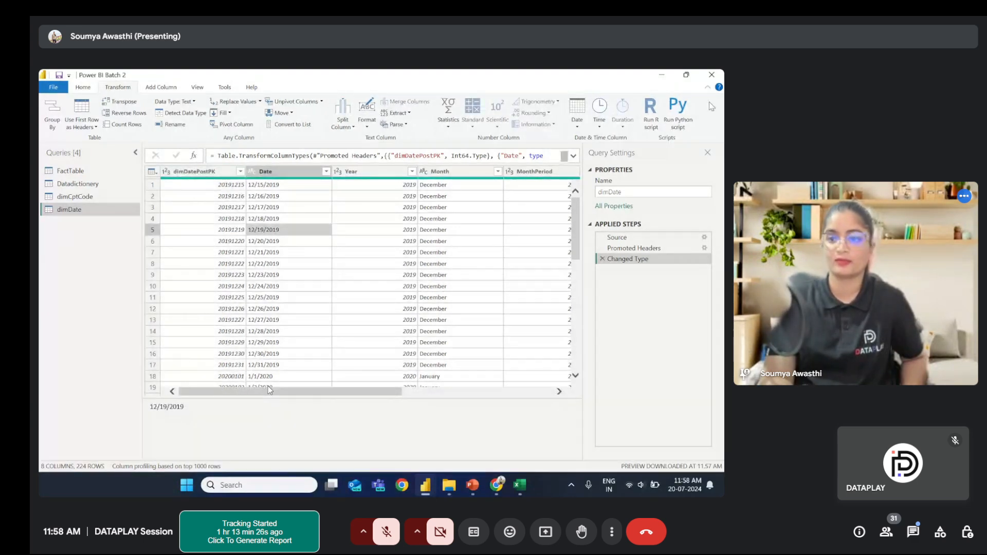
click(271, 172)
double_click(260, 174)
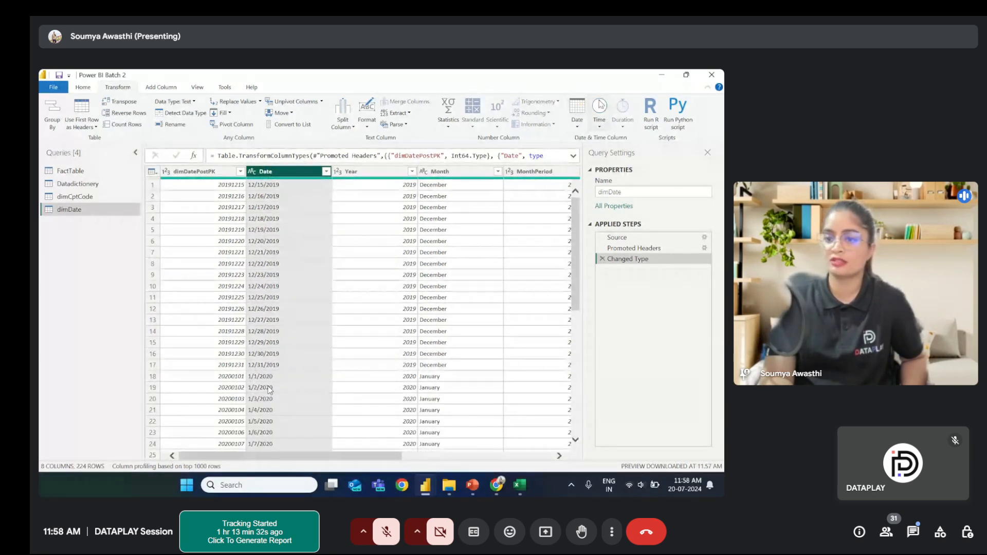
click(580, 129)
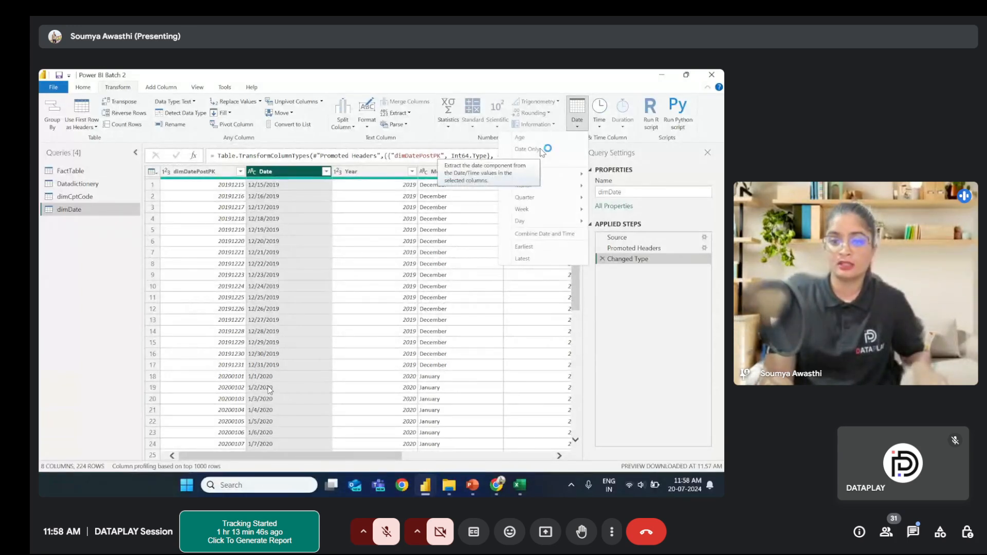
click(368, 172)
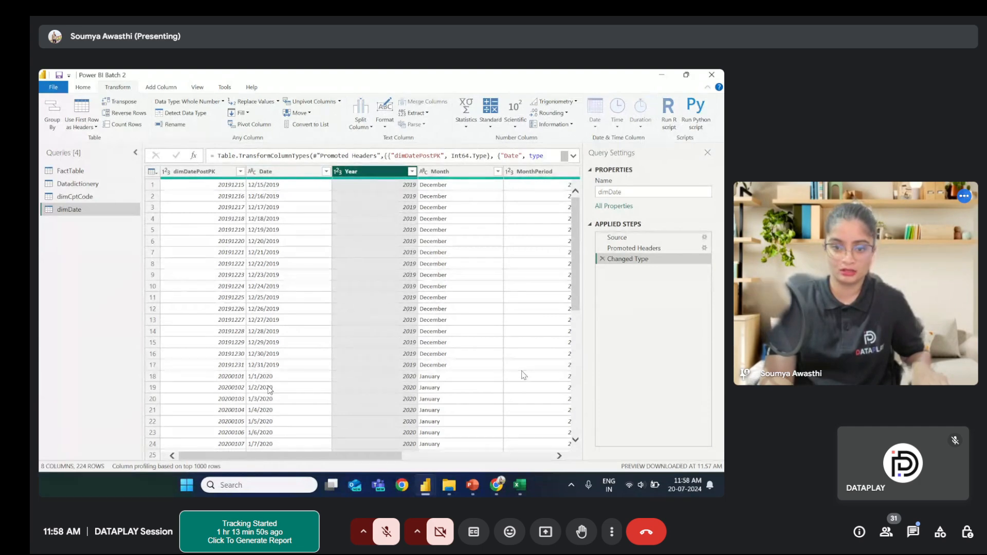
click(287, 172)
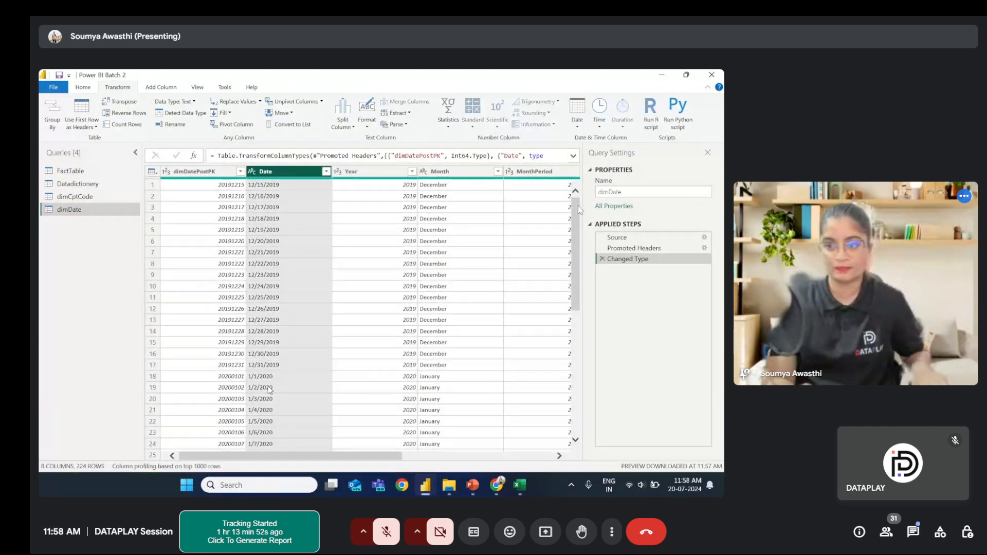
click(578, 125)
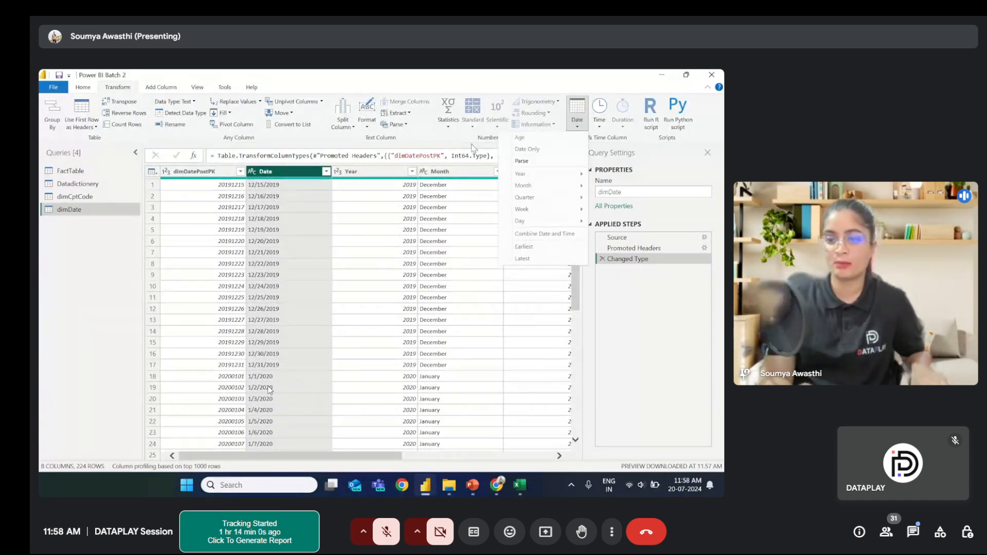
click(392, 172)
Try converting the Year column to the Date data type as a new step, and remove that step from the query
click(386, 174)
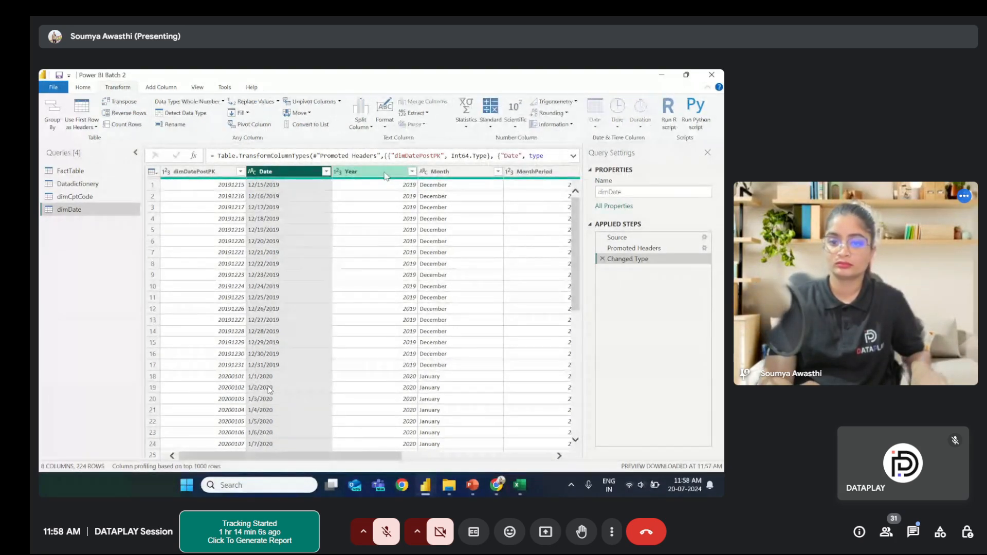
click(338, 174)
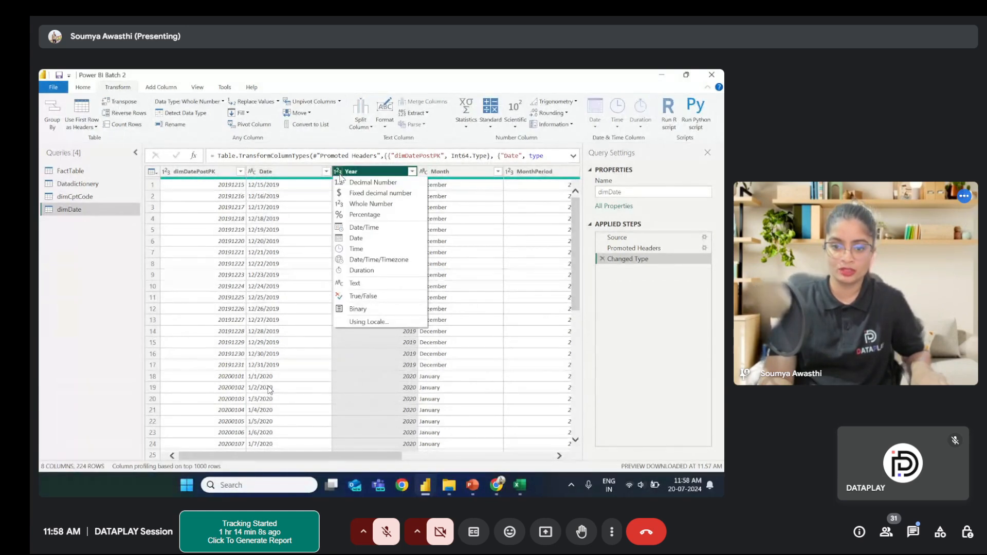
click(356, 240)
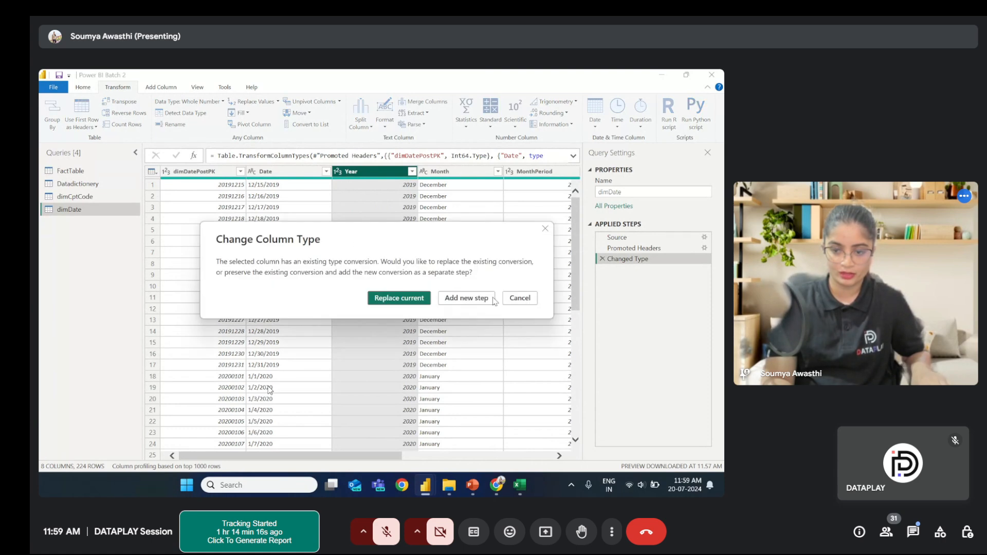
click(465, 299)
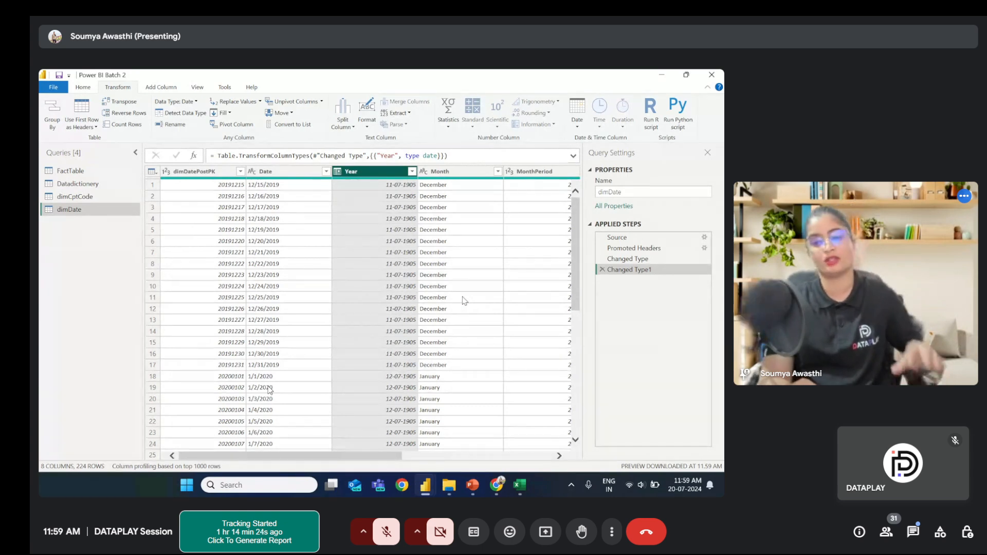
click(602, 269)
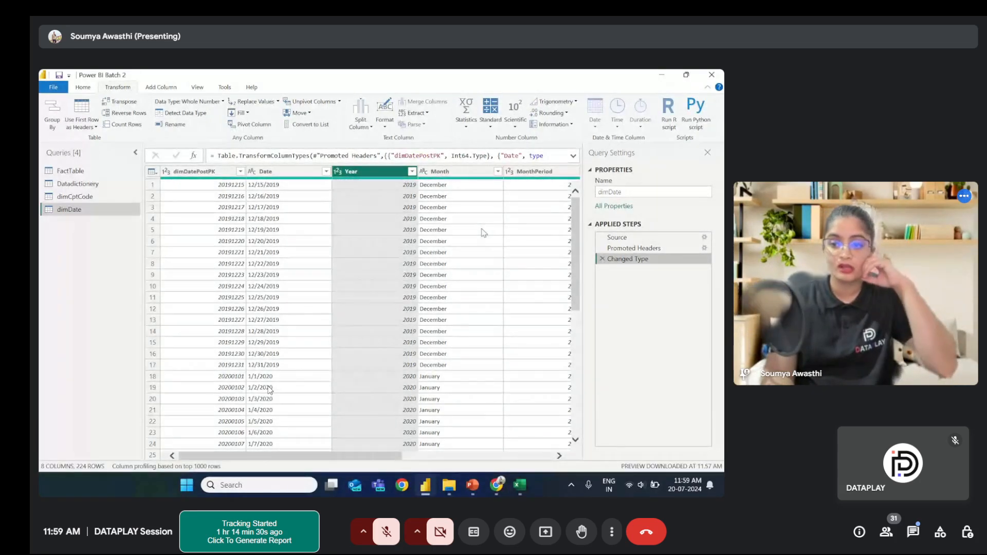
Examine the date transformations available for the MonthYear column, including the Day options
click(559, 456)
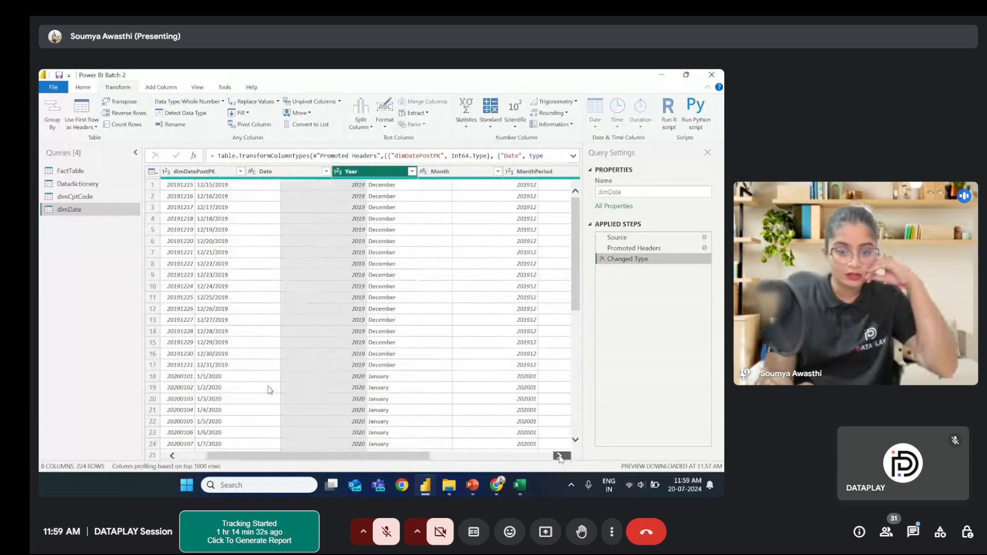
click(559, 456)
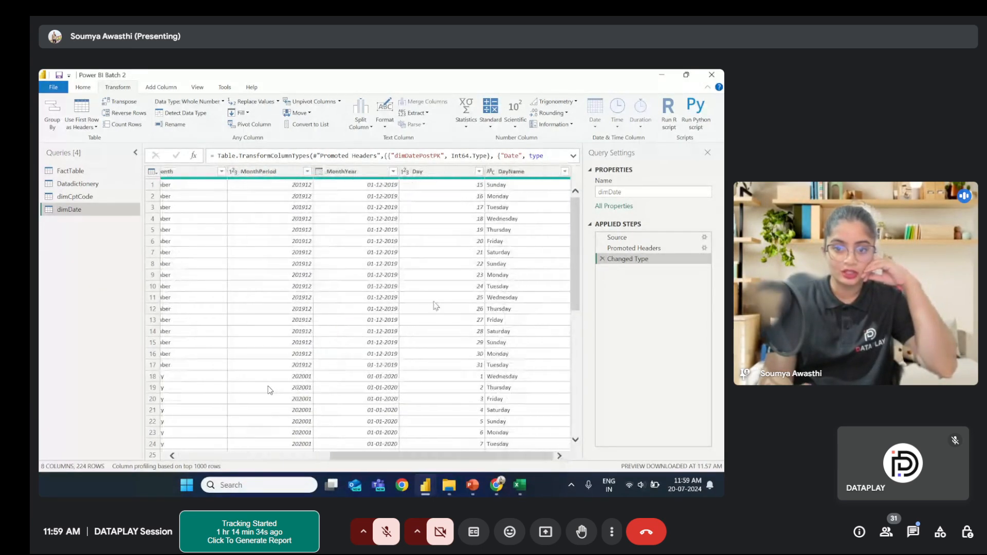
click(352, 172)
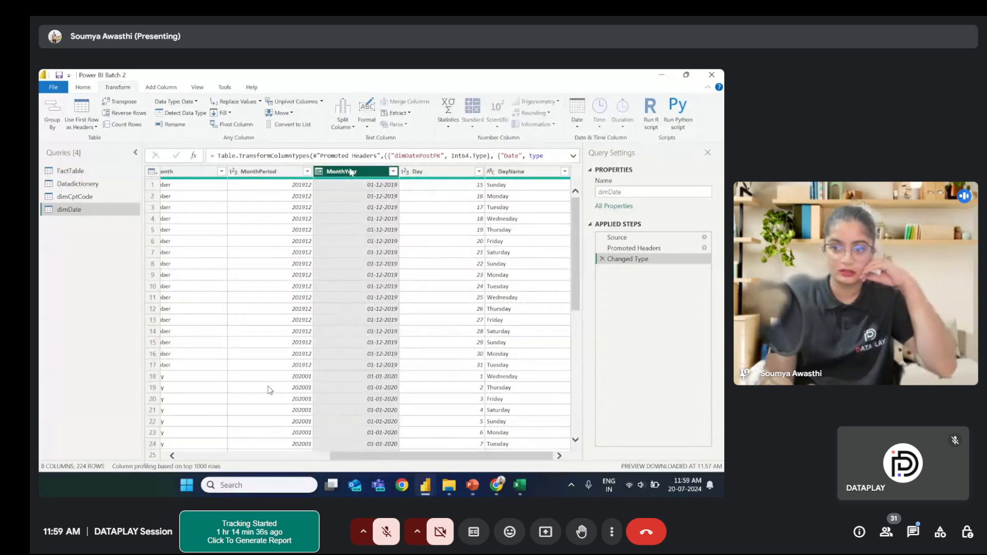
click(577, 123)
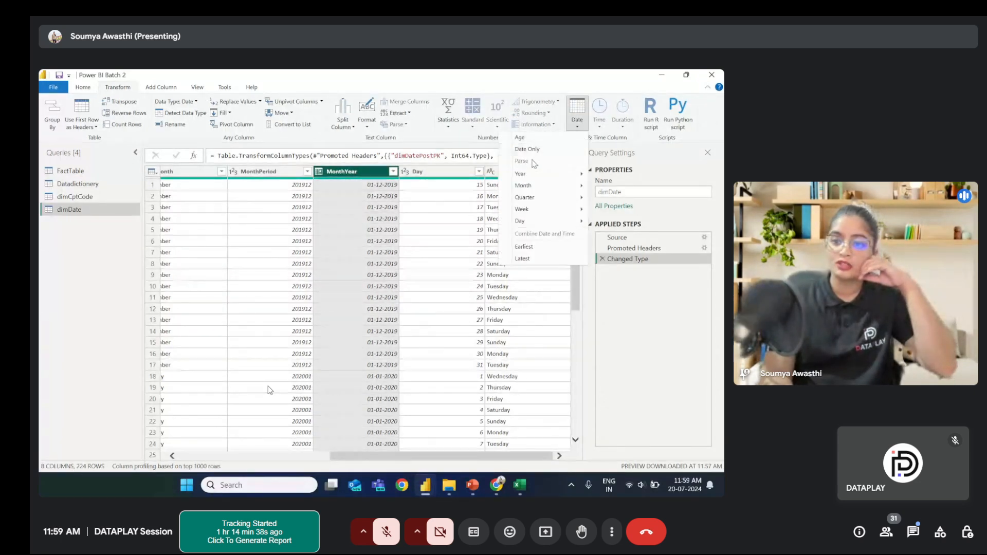
mouse_move(533, 177)
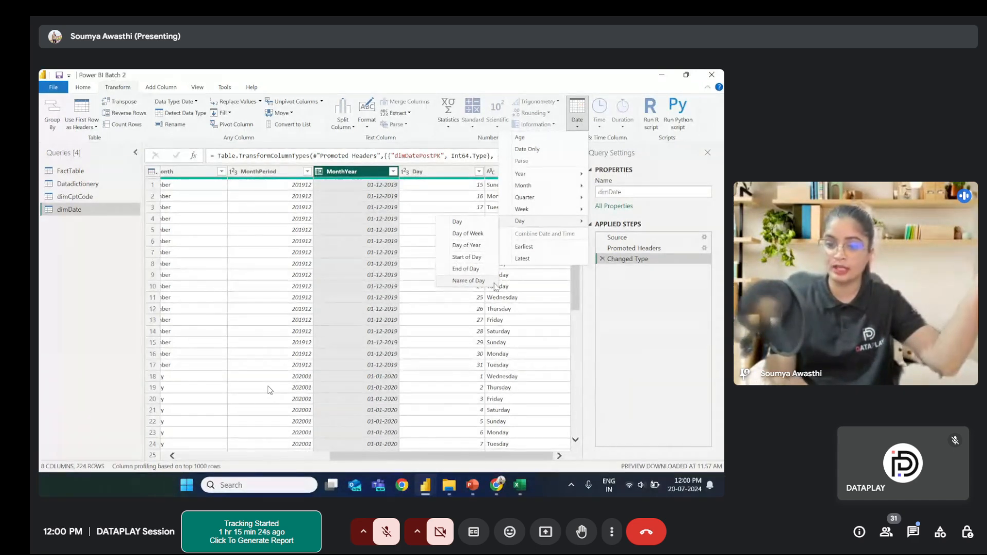
click(408, 324)
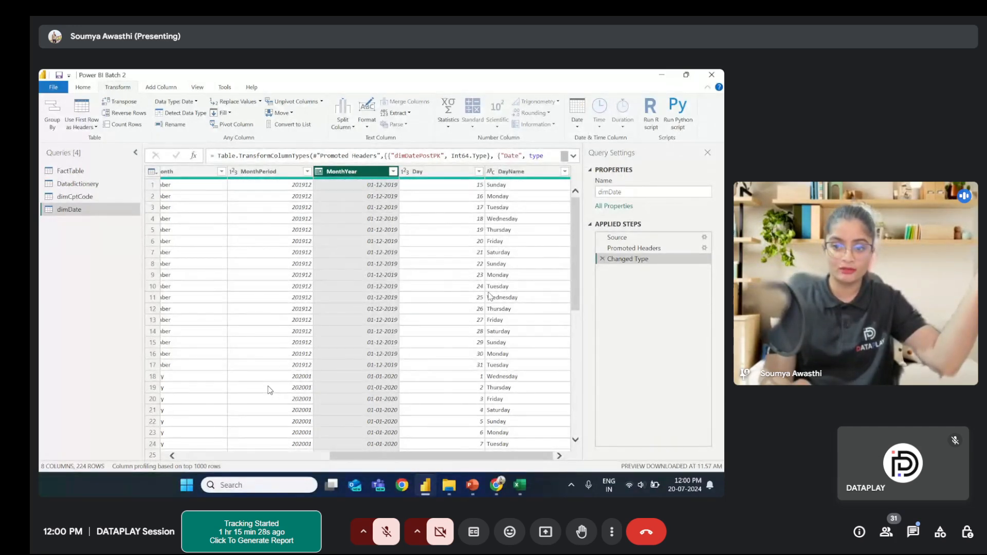
scroll(489, 297, left, 5)
scroll(490, 296, right, 5)
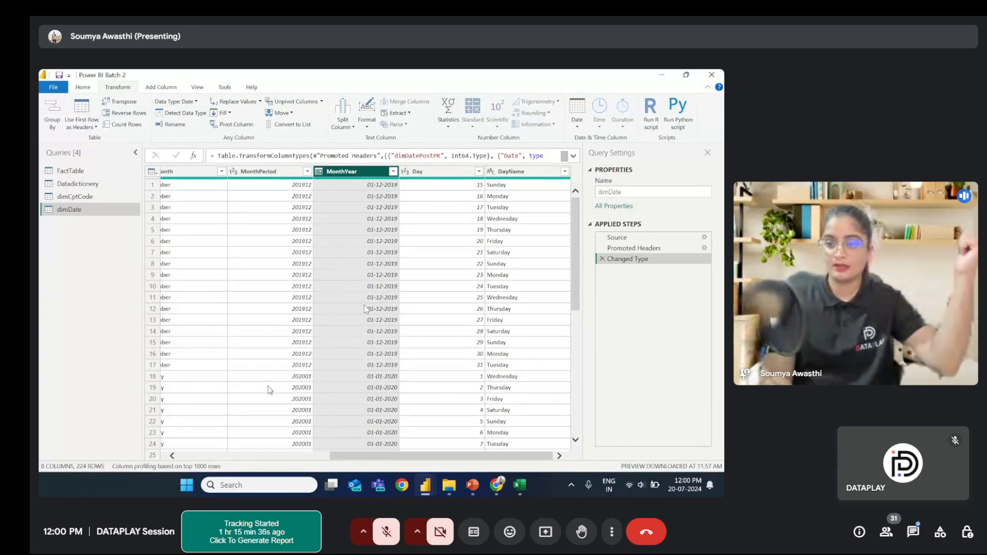
click(576, 128)
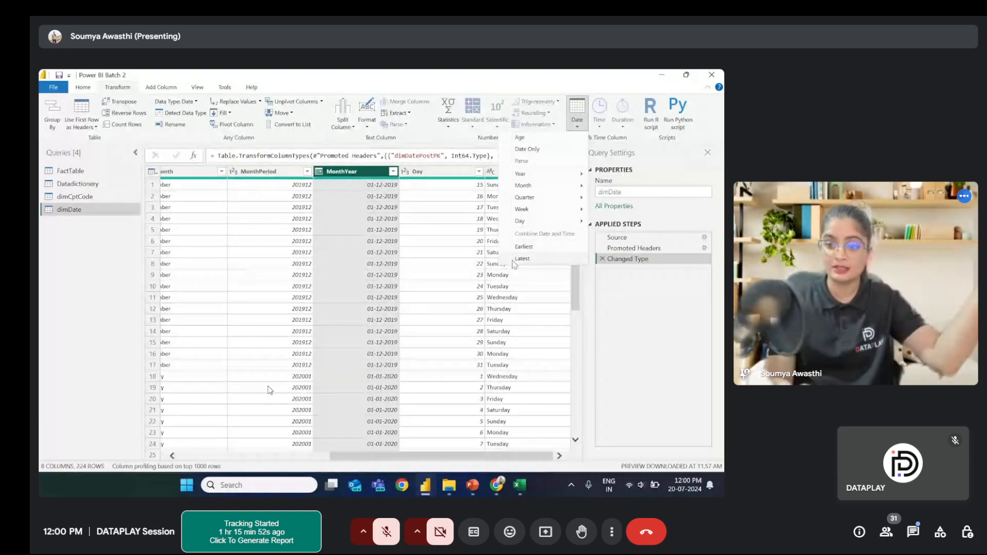
click(449, 273)
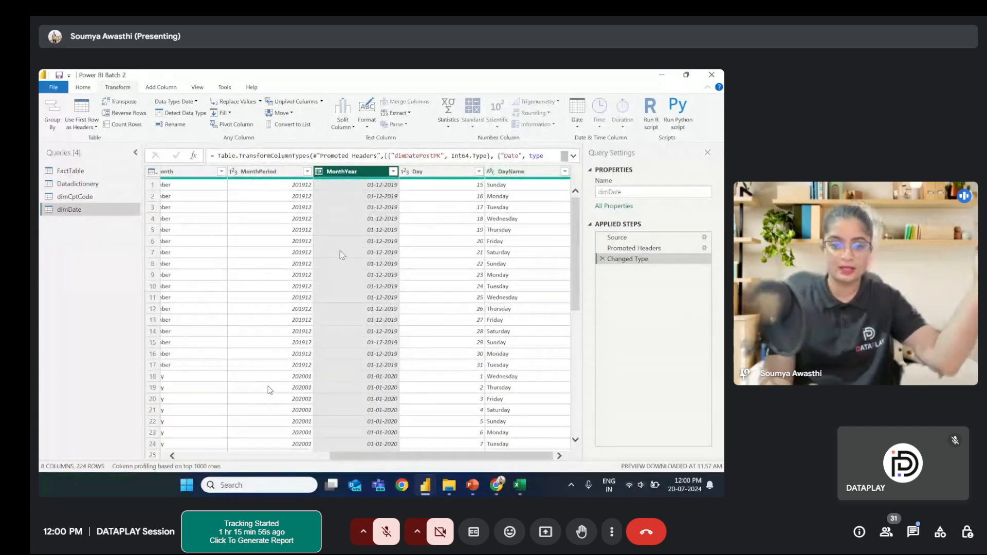
scroll(340, 251, left, 5)
scroll(340, 251, right, 5)
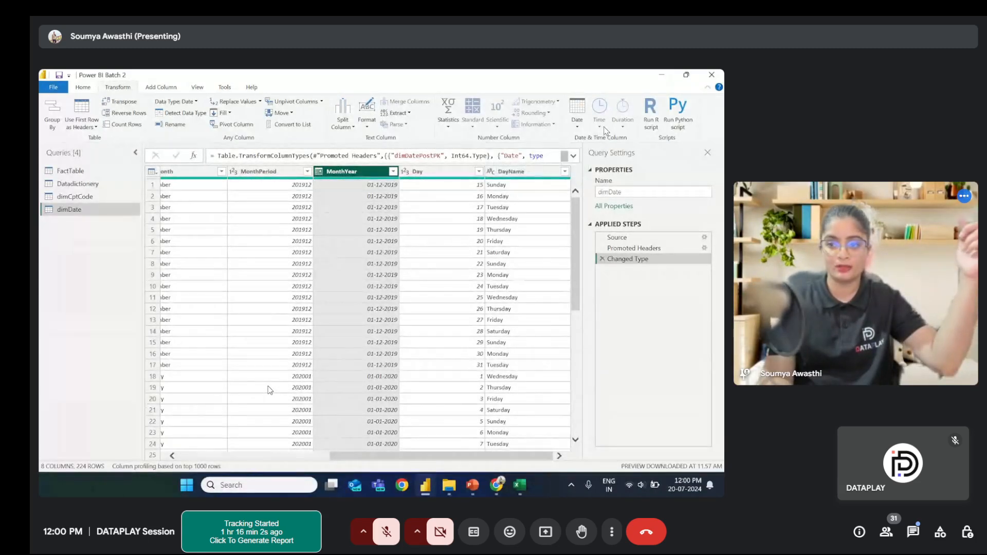
click(441, 245)
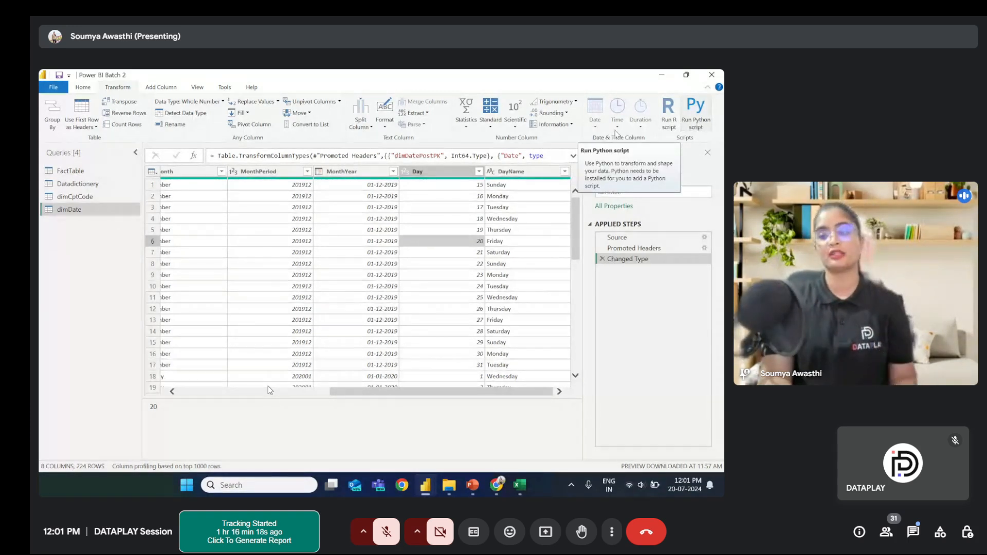
click(471, 297)
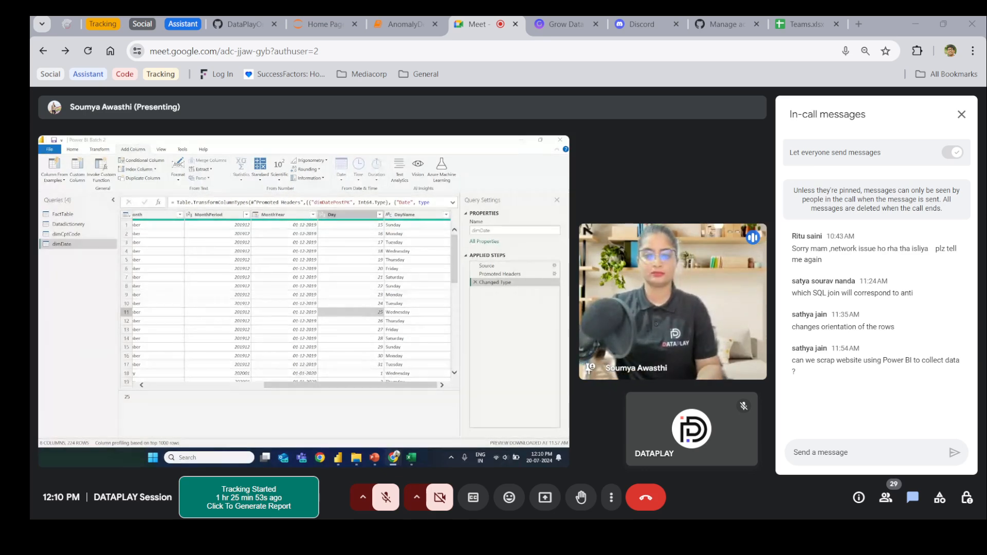
click(961, 114)
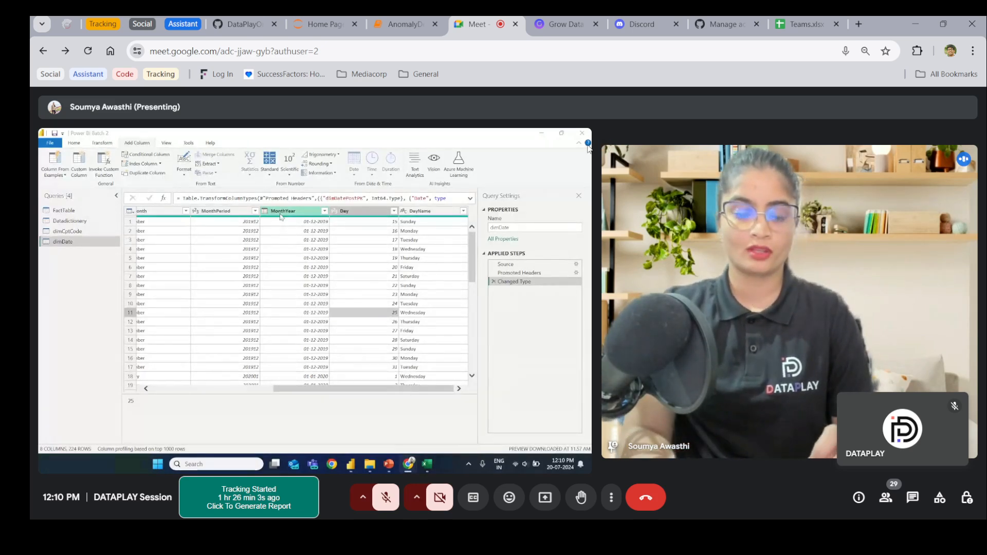
click(611, 497)
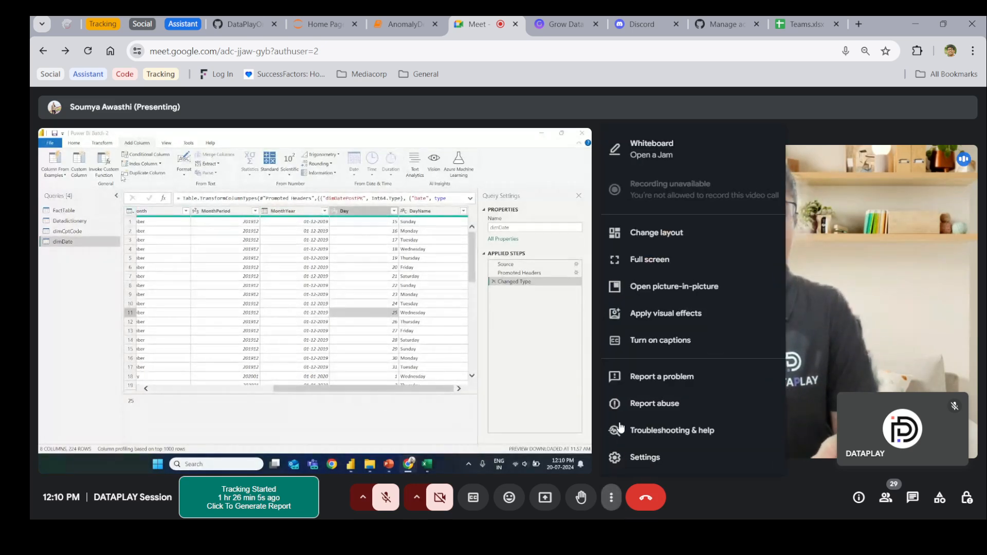
click(637, 261)
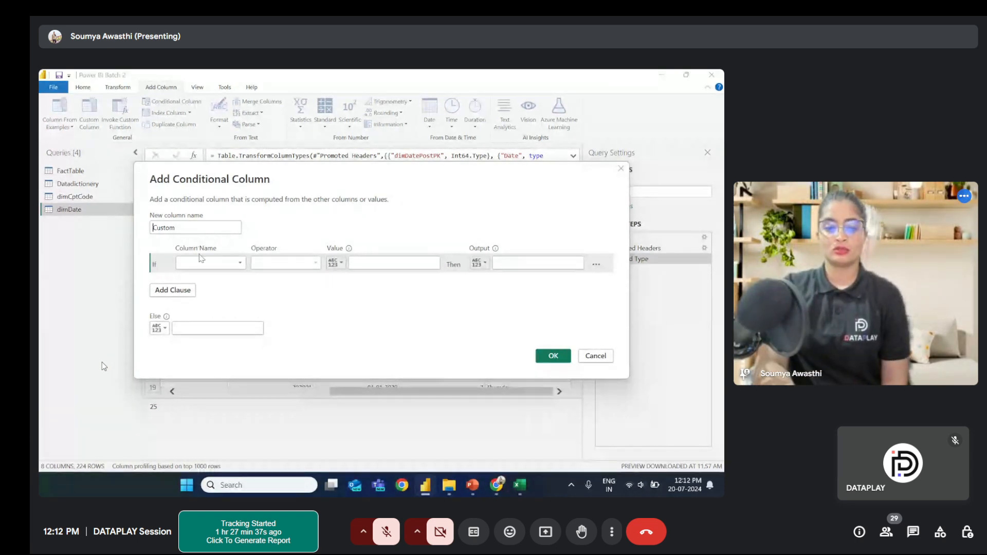
Check which dimDate columns a conditional column can use, cancel it, and go through the dimCptCode and Datadictionery queries to FactTable
click(208, 269)
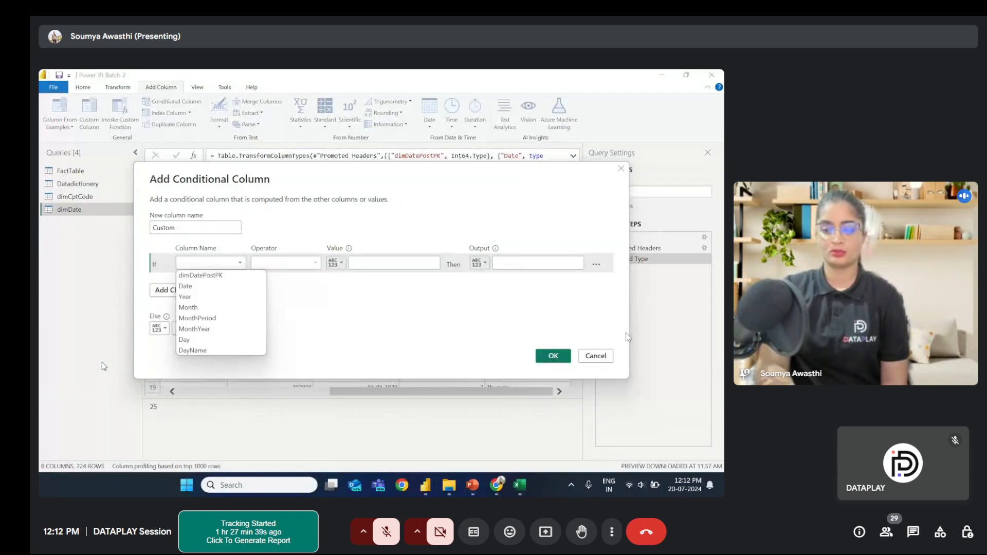
click(596, 356)
click(72, 196)
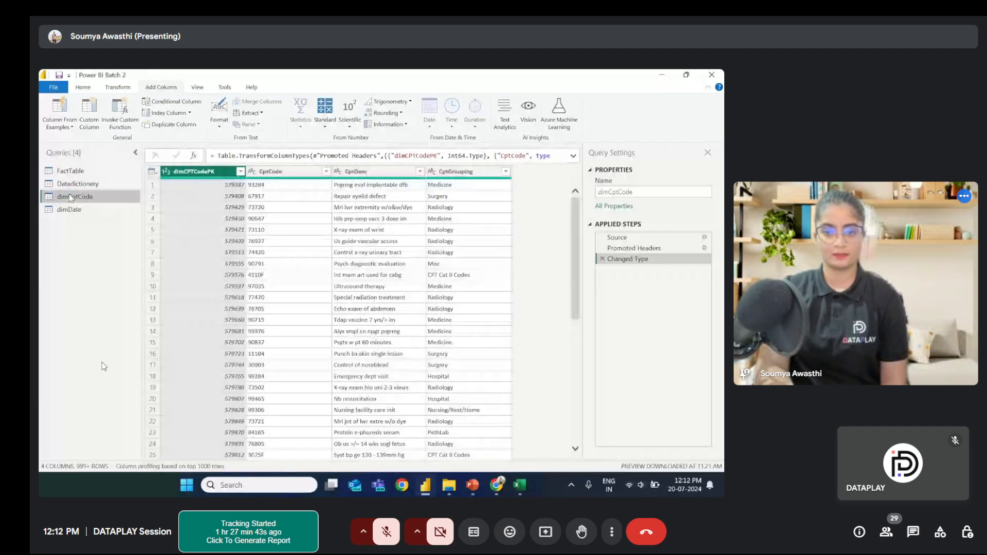
click(63, 185)
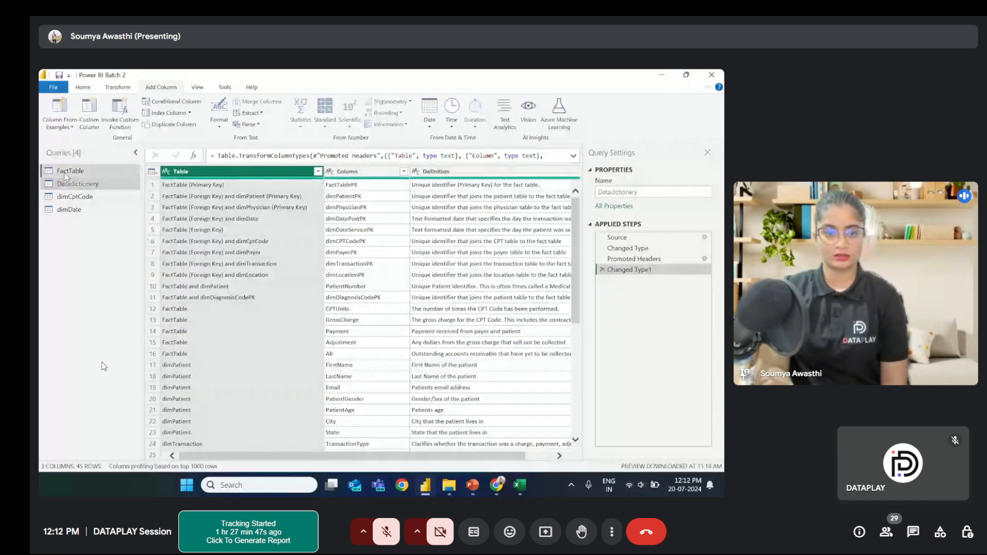
click(65, 172)
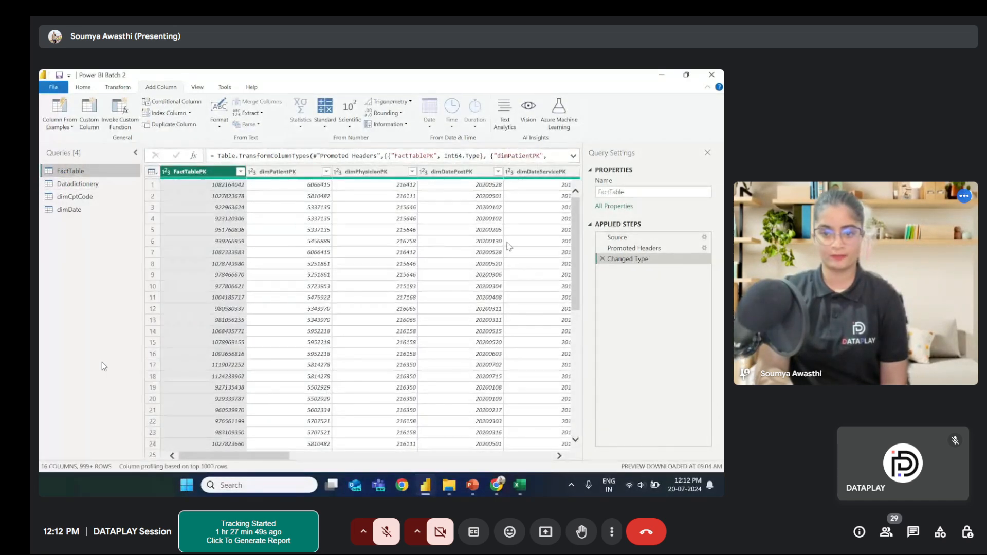
Inspect the distinct values of FactTable's Payment column in its filter list, and close the list without filtering
scroll(508, 247, right, 10)
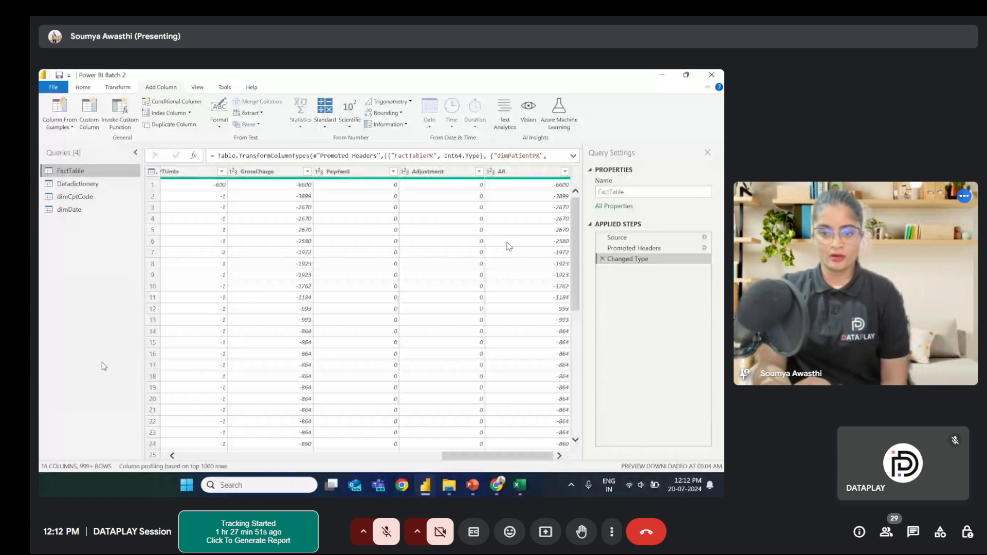
click(391, 173)
click(393, 172)
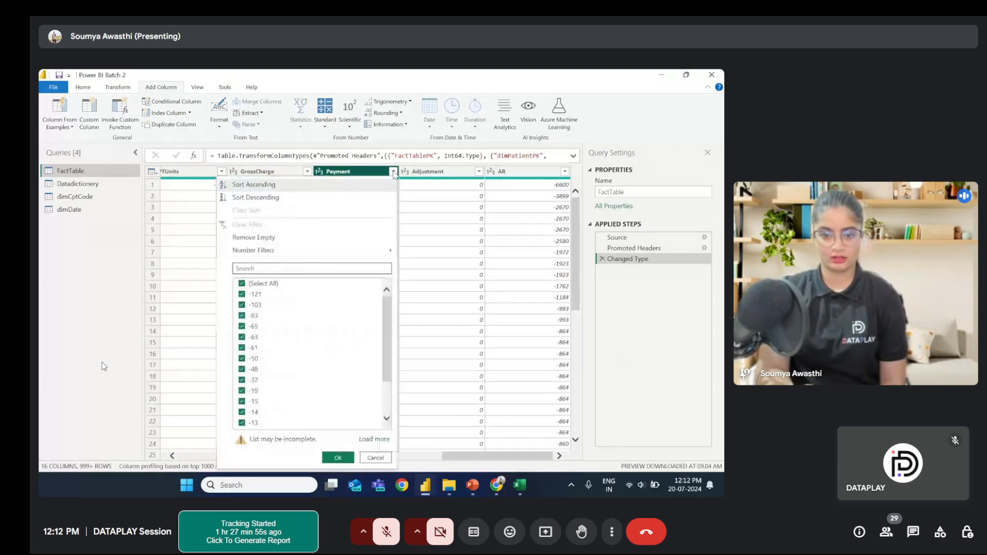
scroll(328, 369, down, 2)
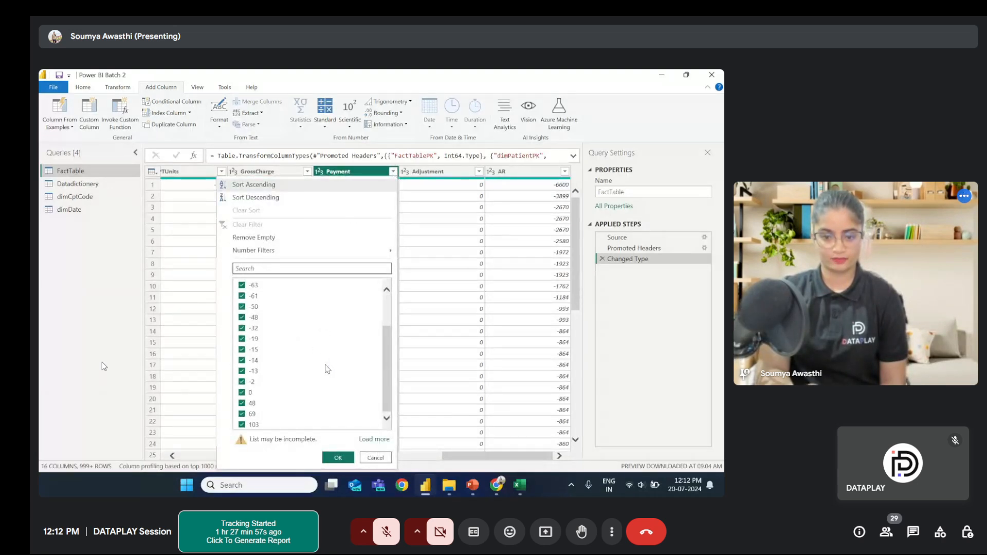
click(374, 457)
Look through the FactTable rows and the columns around Payment to judge what a conditional column could be based on
scroll(280, 264, down, 1)
scroll(280, 263, left, 2)
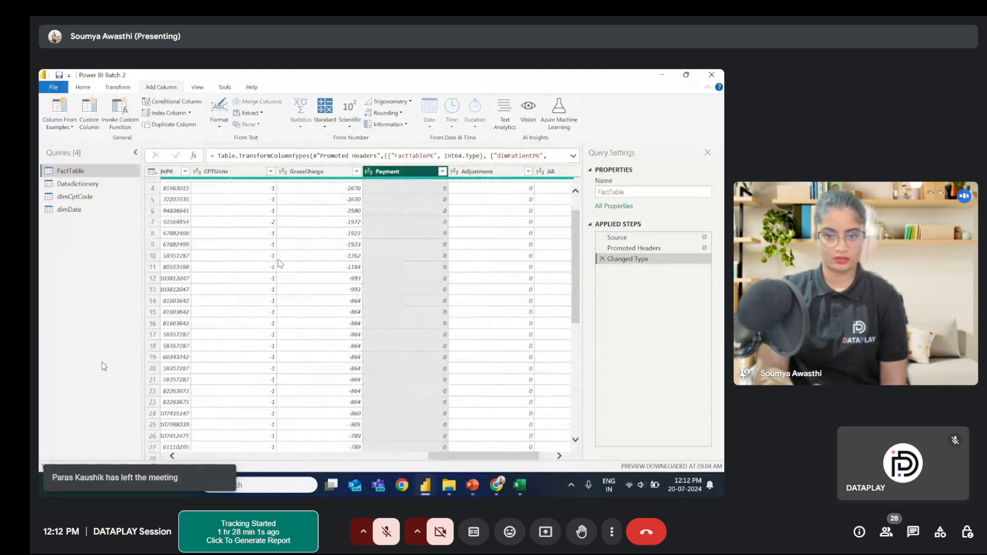
scroll(280, 264, left, 1)
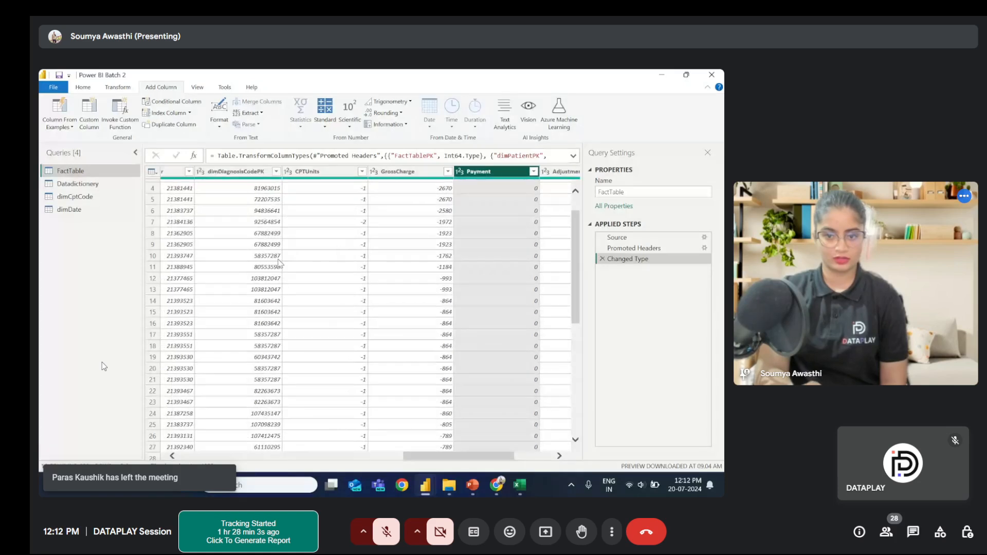
scroll(280, 264, left, 1)
scroll(280, 264, right, 6)
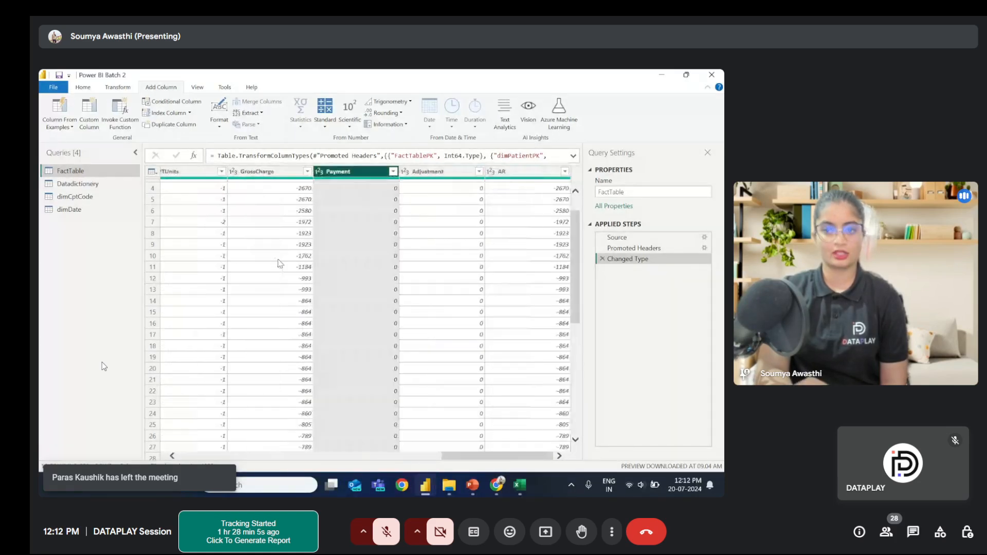
scroll(364, 235, up, 1)
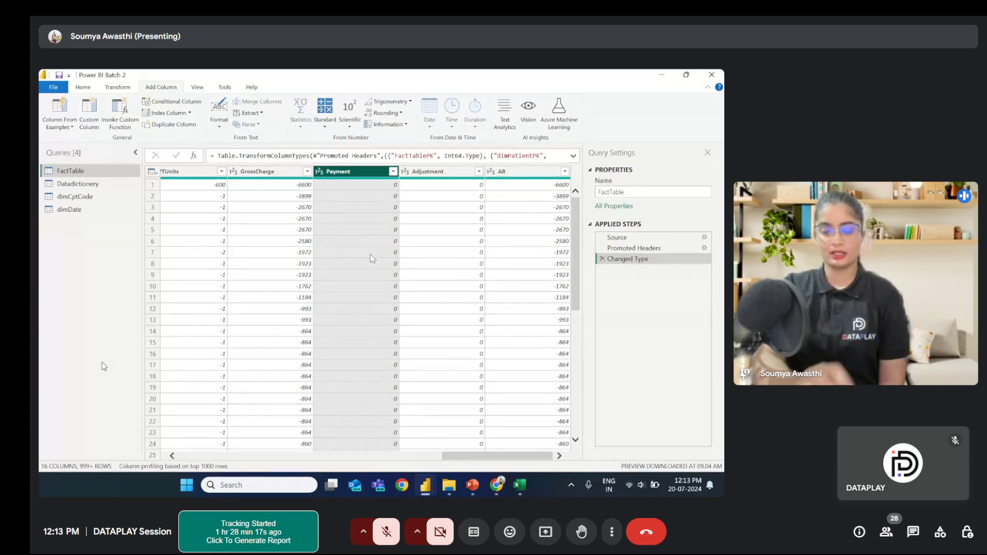
scroll(381, 293, down, 14)
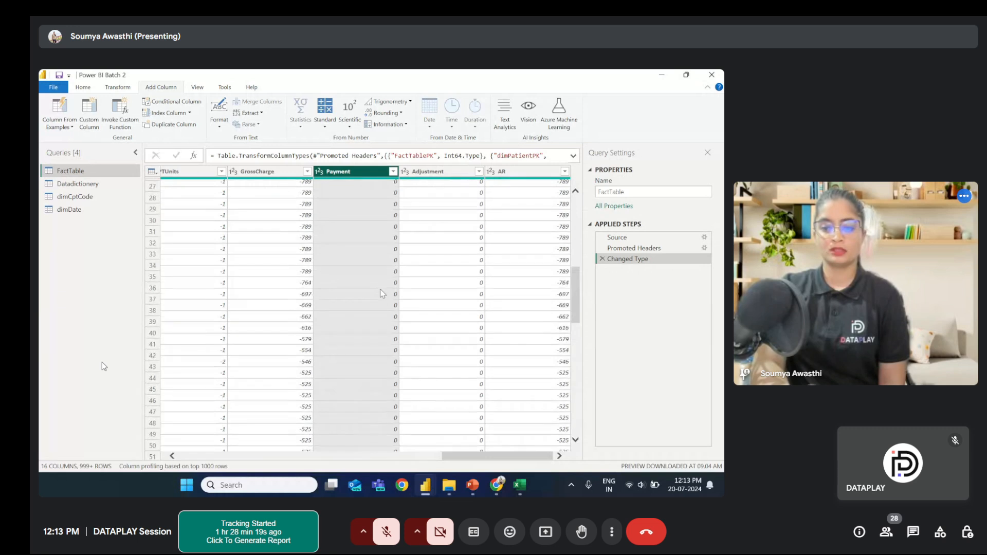
scroll(382, 293, up, 14)
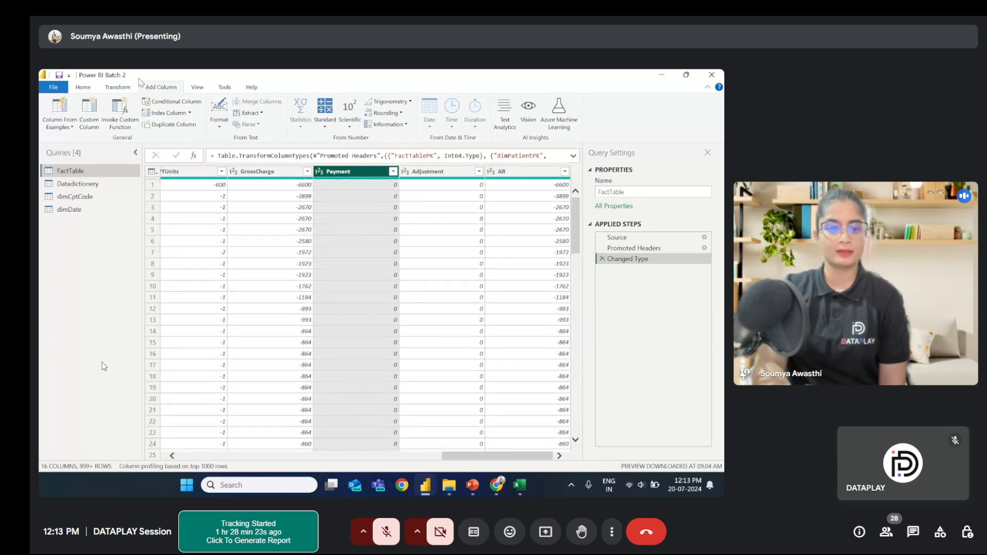
Start a conditional column in FactTable and name it Payment Status
click(164, 102)
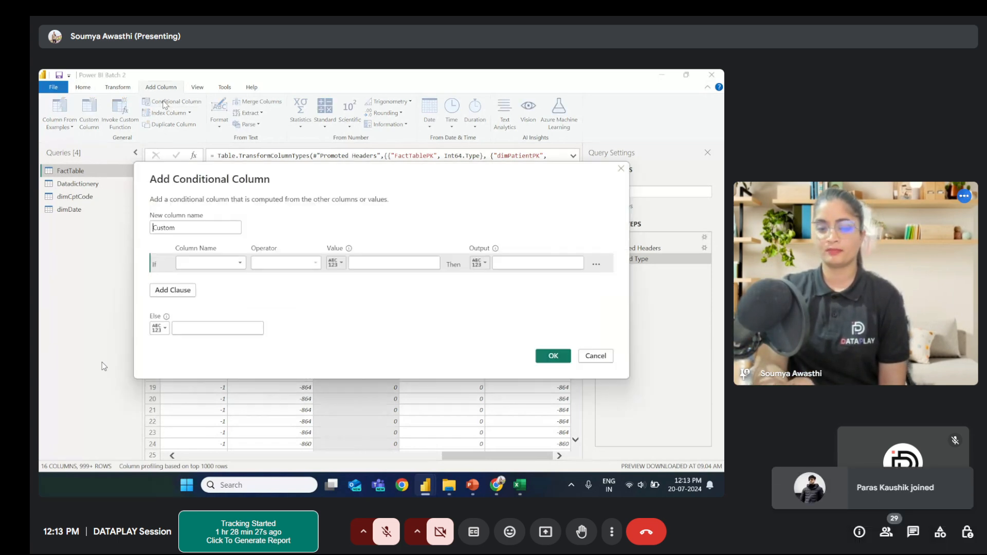
click(193, 225)
key(BackSpace)
key(BackSpace)
key(BackSpace)
key(BackSpace)
key(BackSpace)
key(BackSpace)
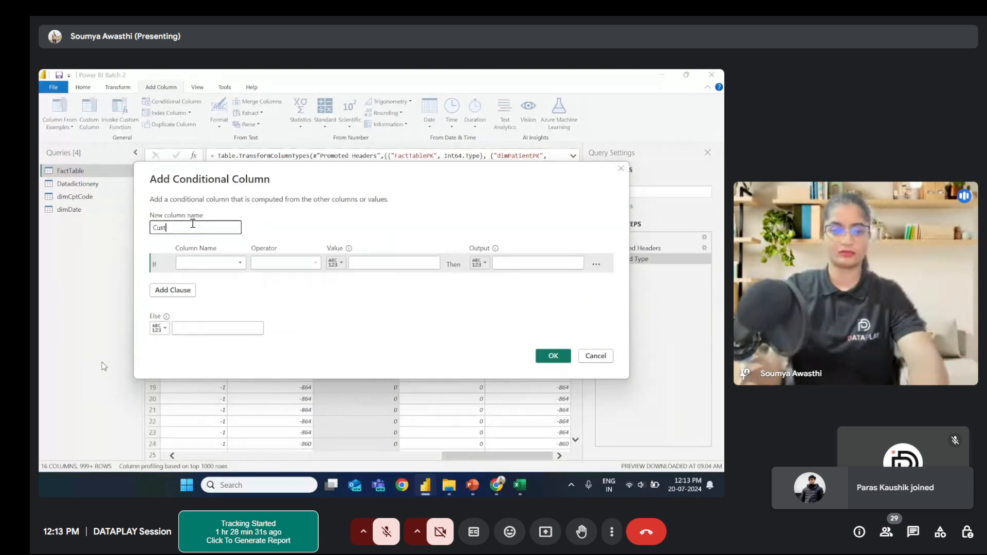
text(pay)
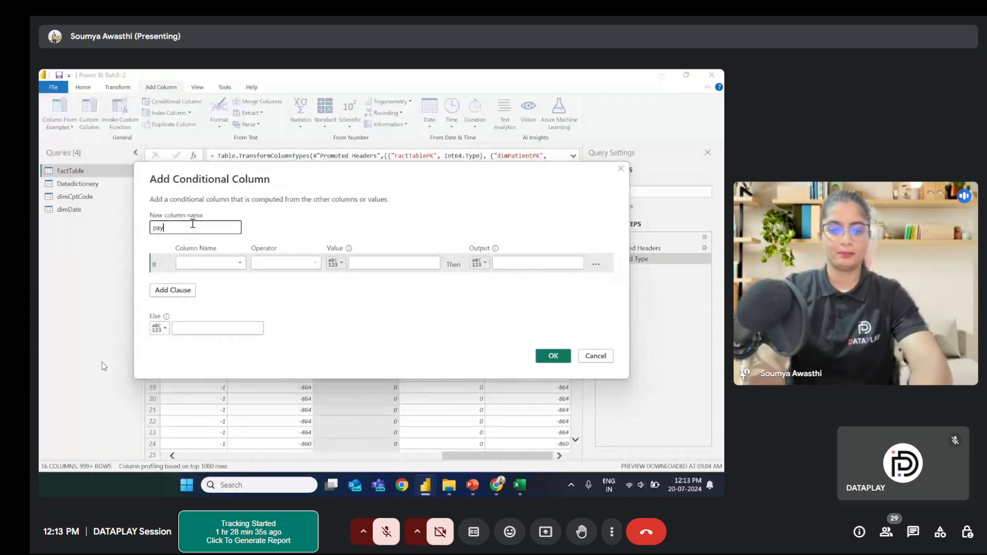
text(ment Sta)
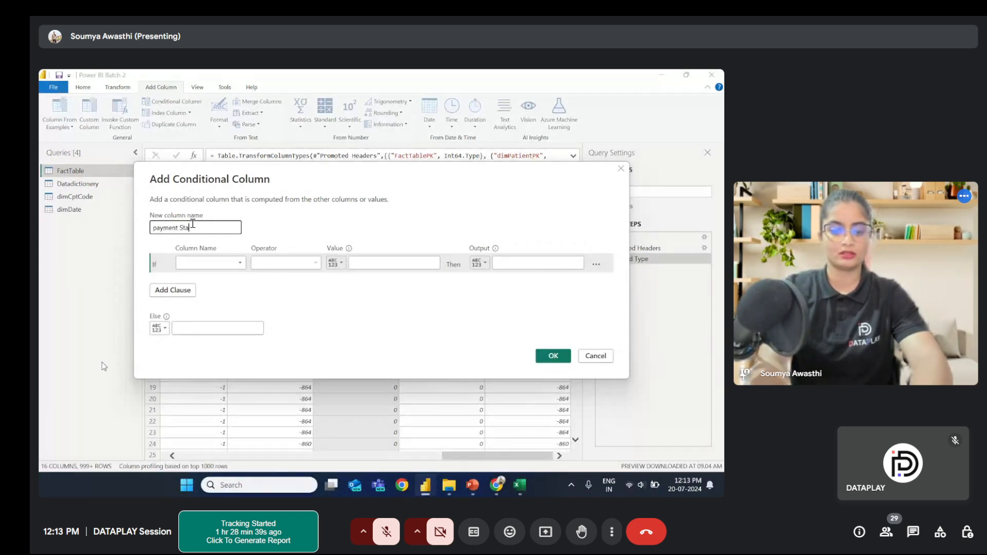
text(t)
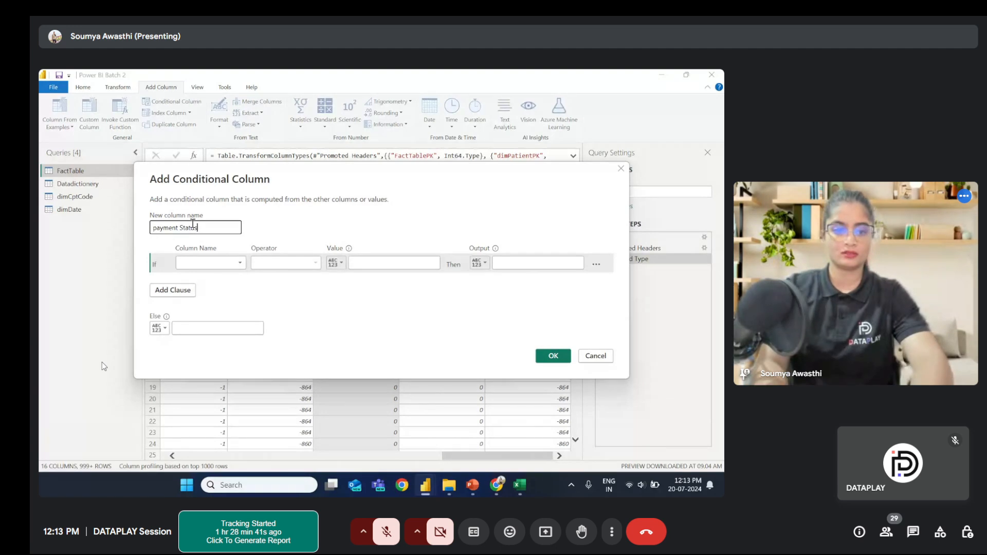
text(us)
click(157, 228)
key(BackSpace)
text(P)
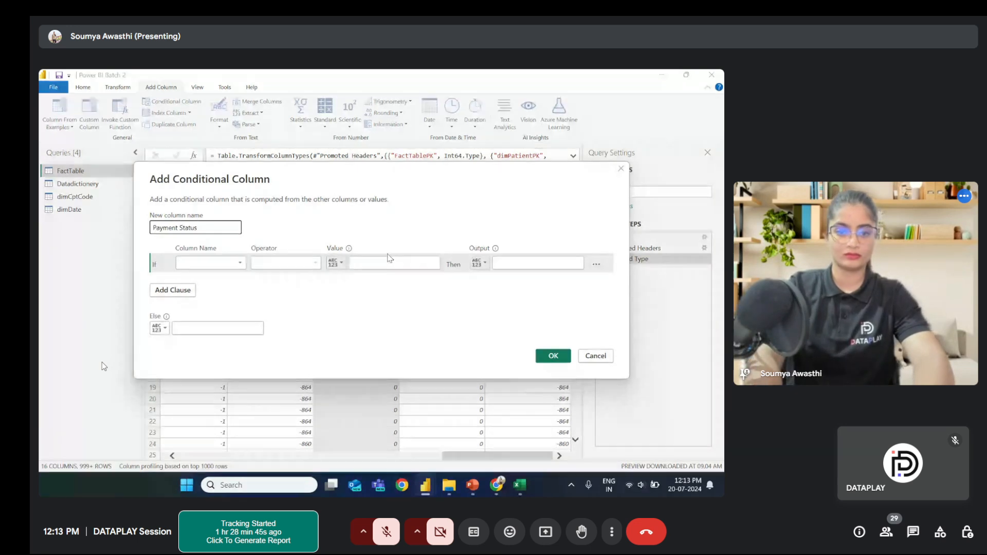
Set the If condition so that the Payment column equals an entered value of 0
click(238, 263)
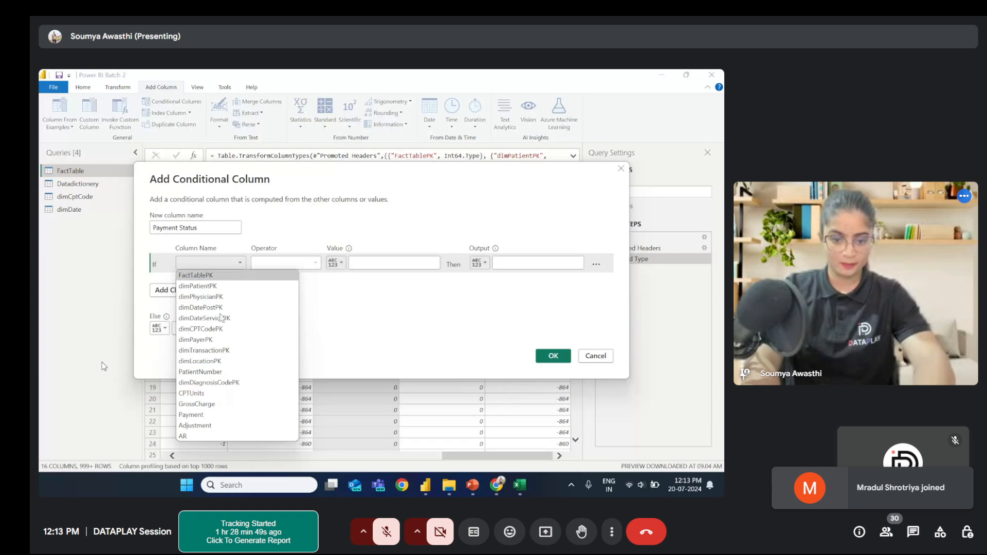
click(199, 415)
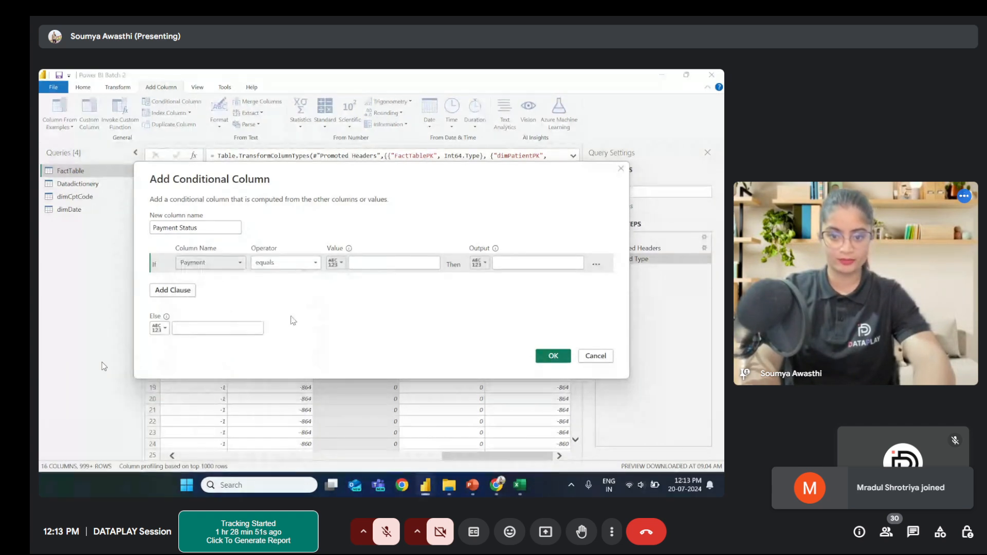
click(272, 264)
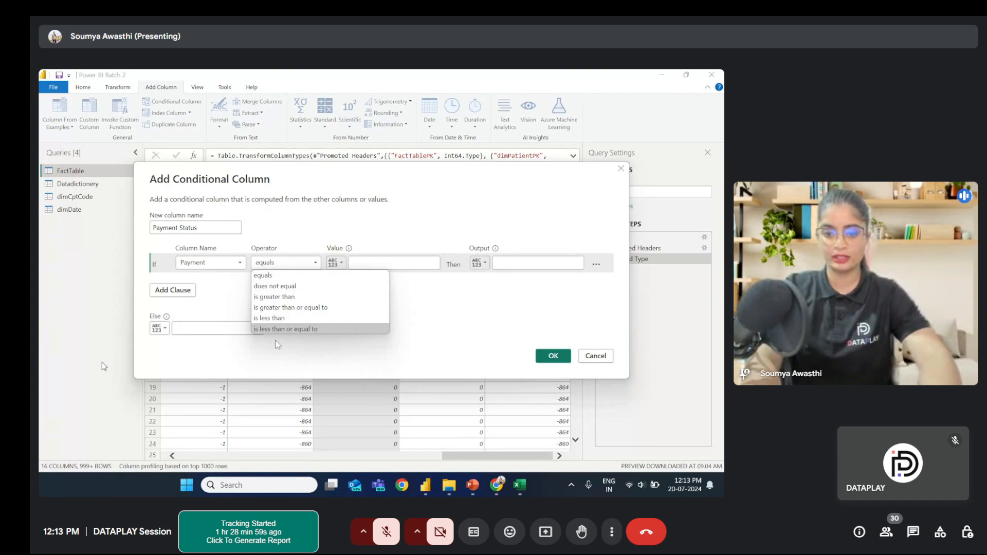
click(267, 276)
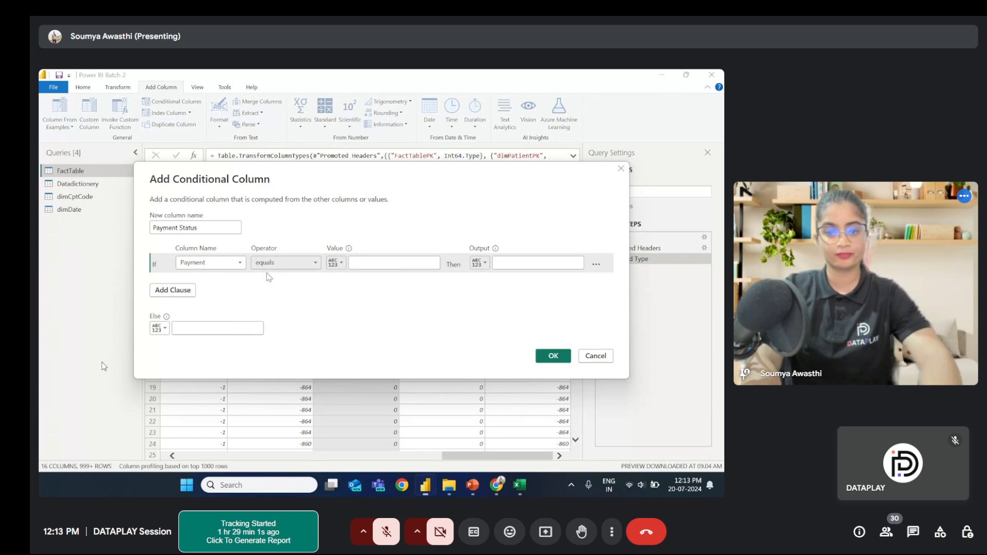
click(370, 264)
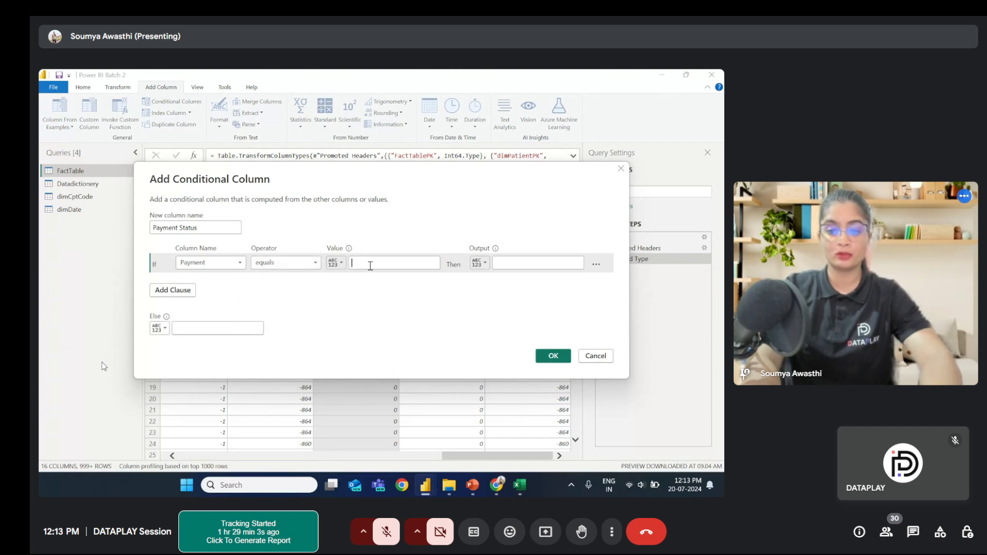
click(336, 263)
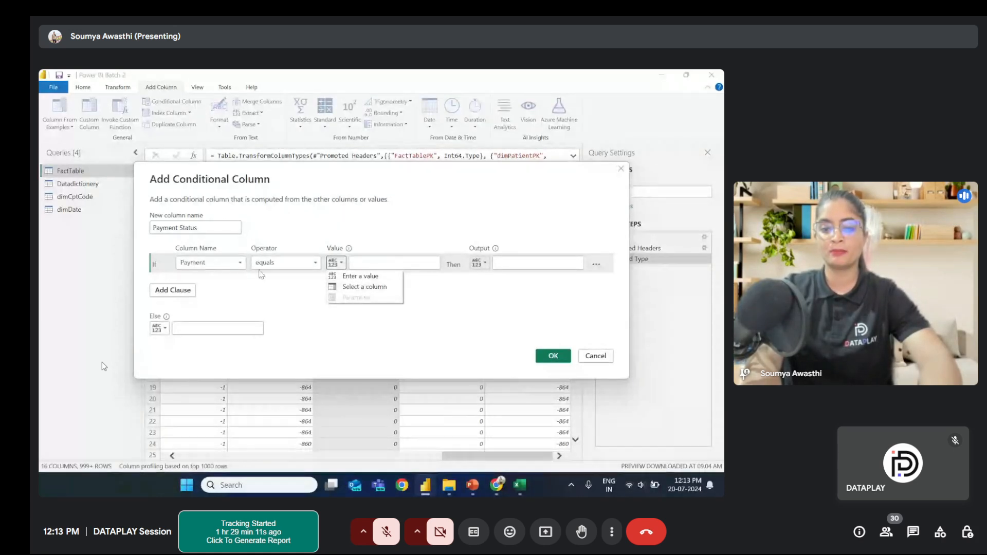
click(360, 287)
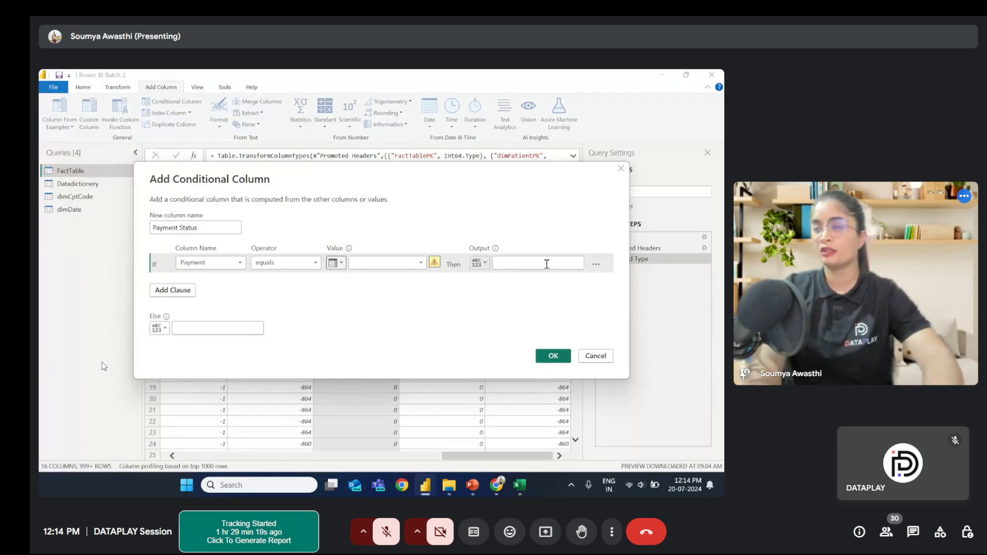
click(339, 264)
click(347, 277)
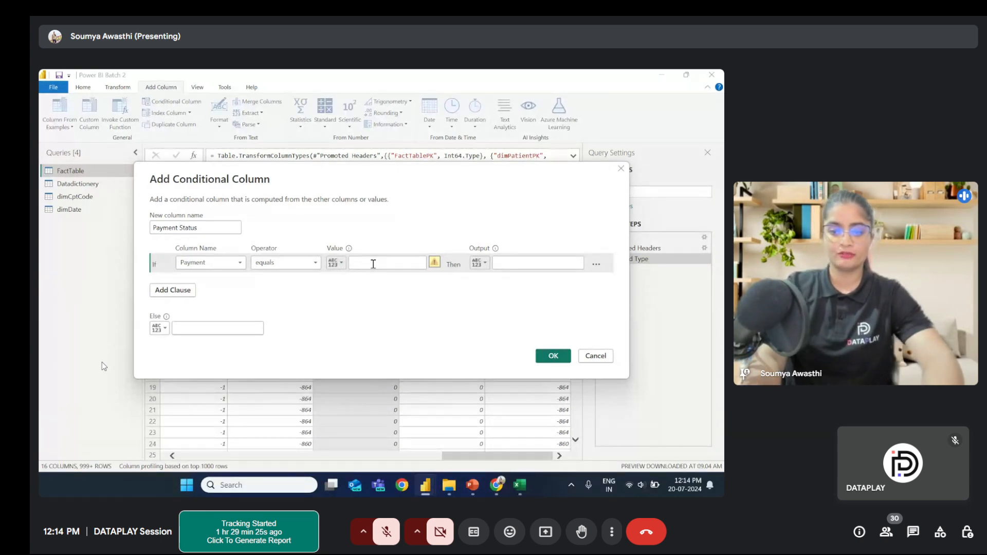
text(0)
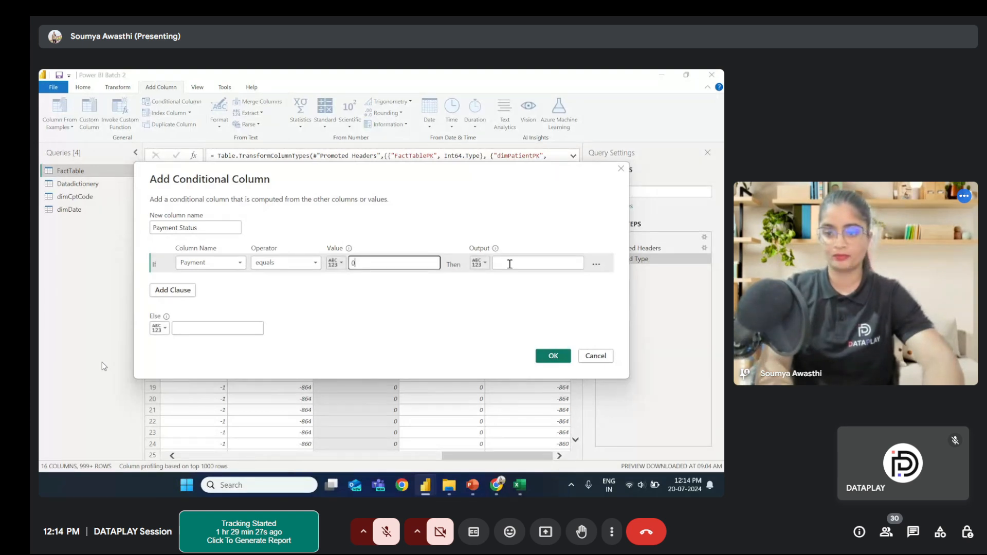
Set the output for the Payment condition to "Dues are clear"
click(509, 264)
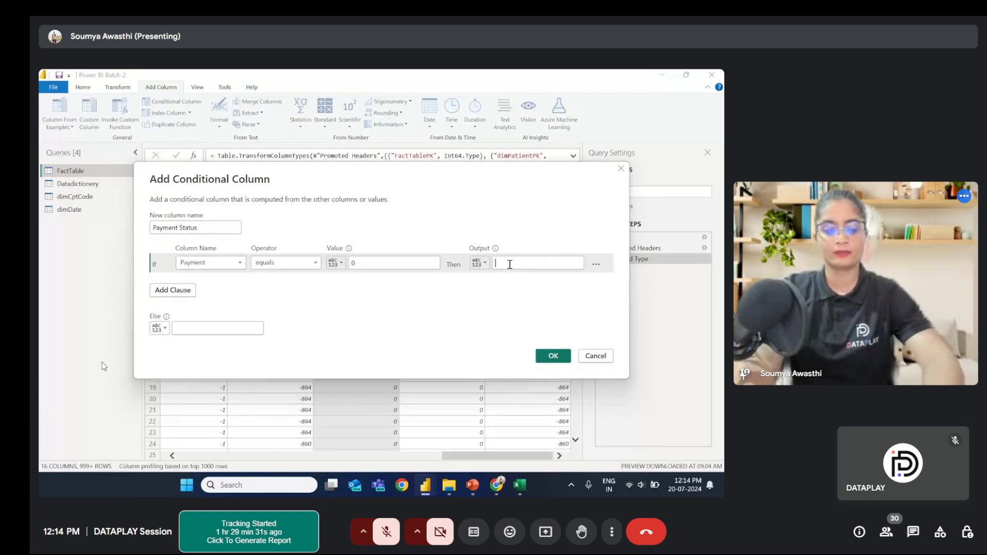
text(Payment)
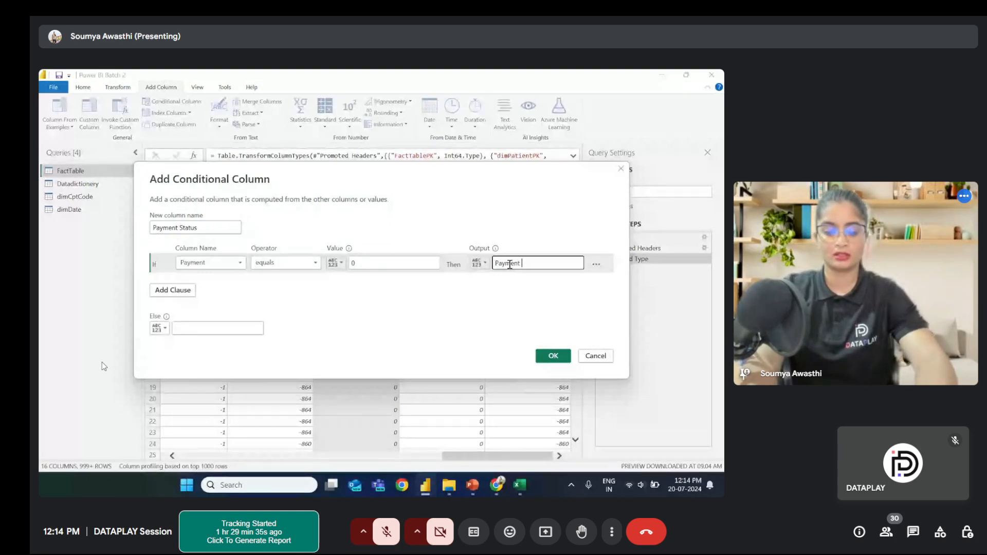
key(BackSpace)
key(BackSpace)
key(BackSpace)
key(BackSpace)
key(BackSpace)
key(BackSpace)
key(BackSpace)
key(BackSpace)
text(Due)
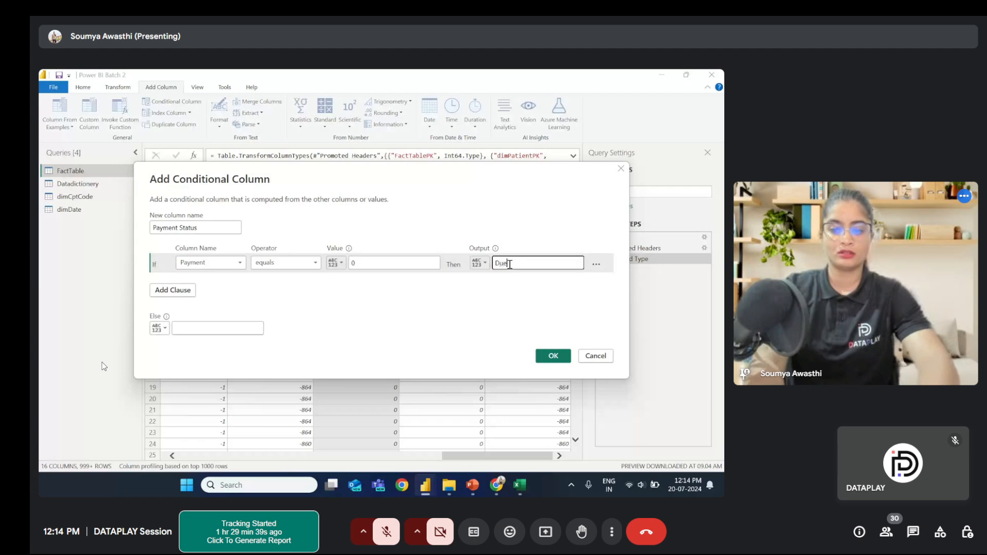
text(s are clear)
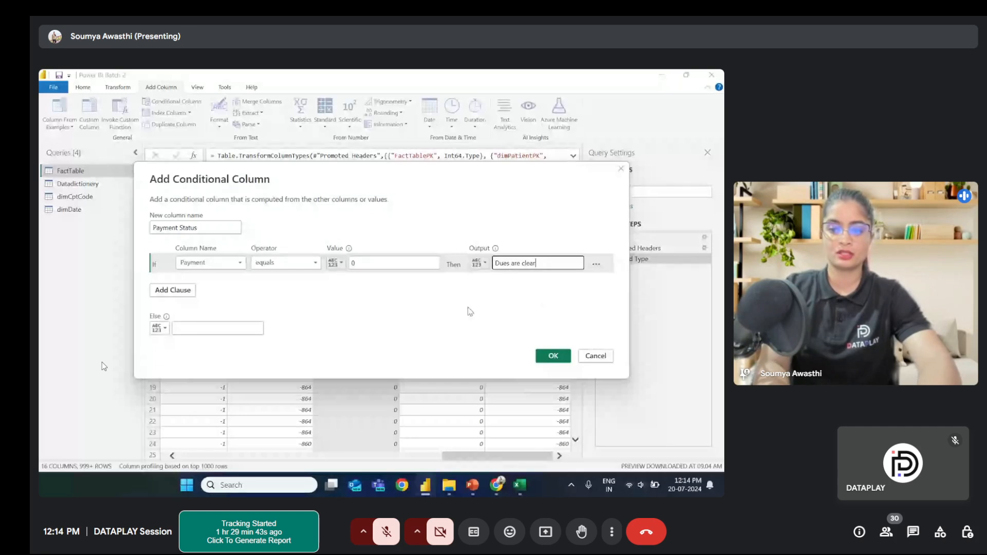
Set the Else result to "Dues are not clear" and create the conditional column
click(192, 328)
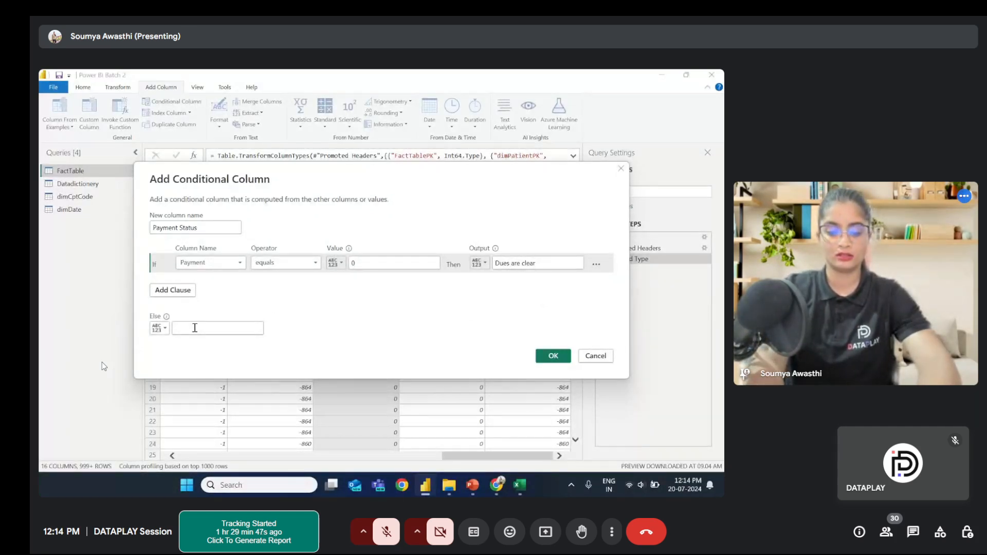
text(Du)
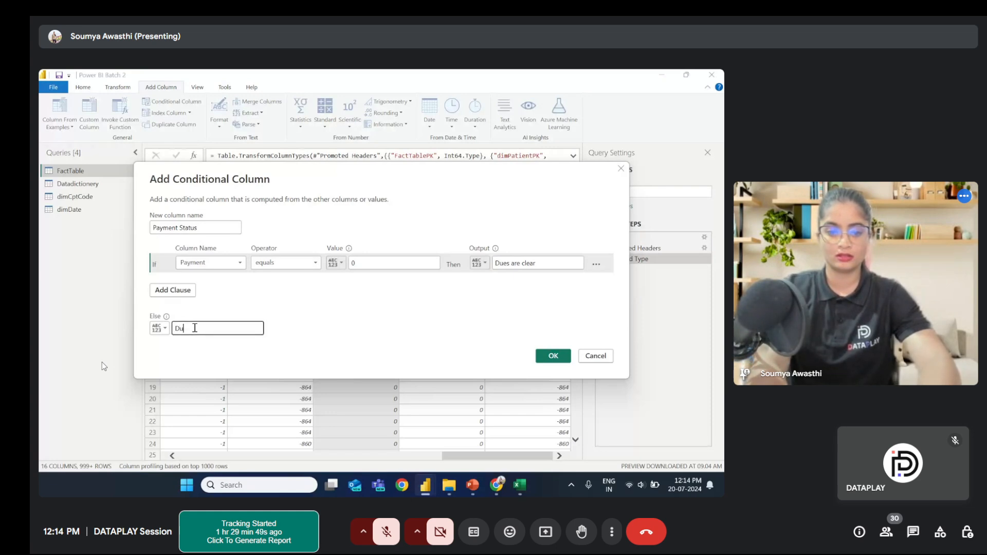
text(es are not clear)
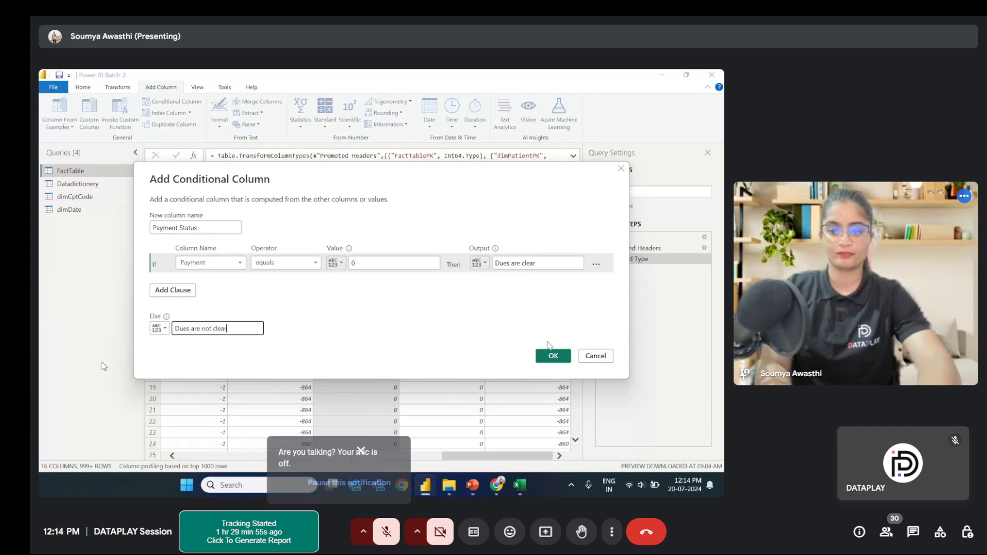
click(553, 356)
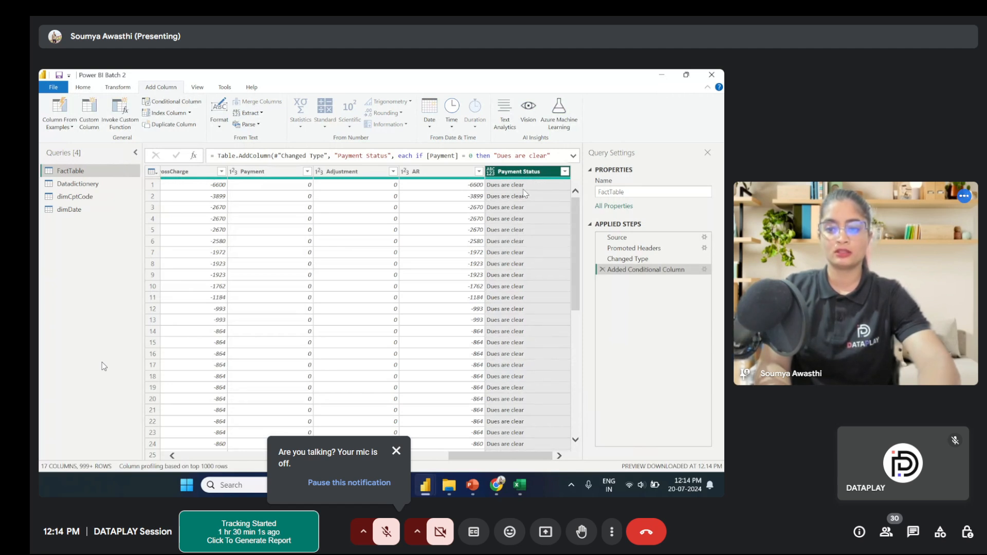
Check the distinct values of the Payment Status column without filtering, and remove the Added Conditional Column step from FactTable
click(565, 171)
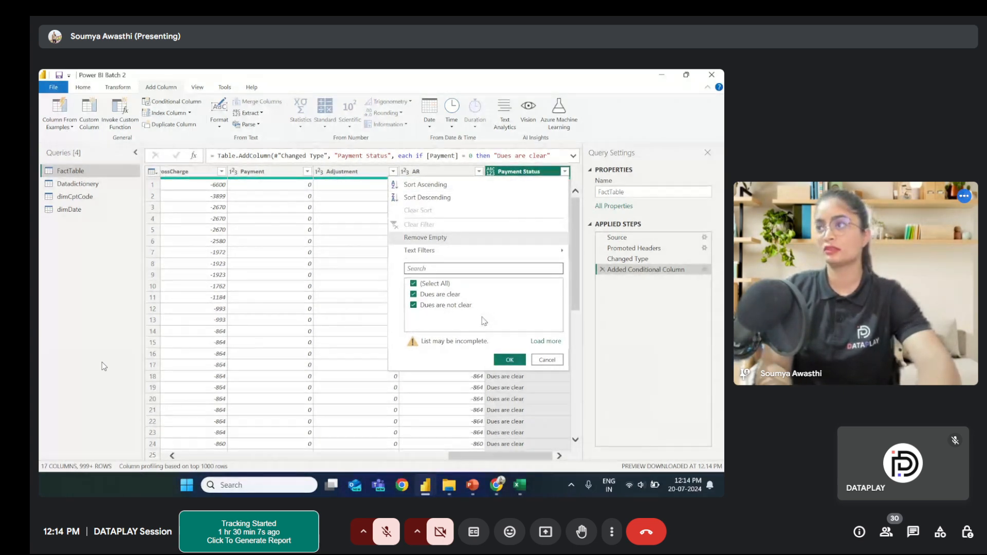
click(546, 361)
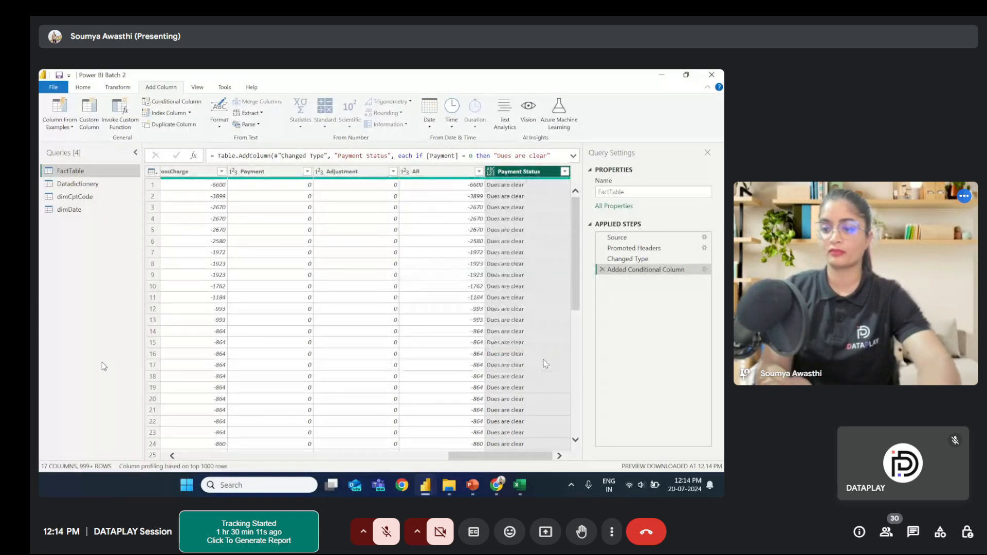
click(603, 271)
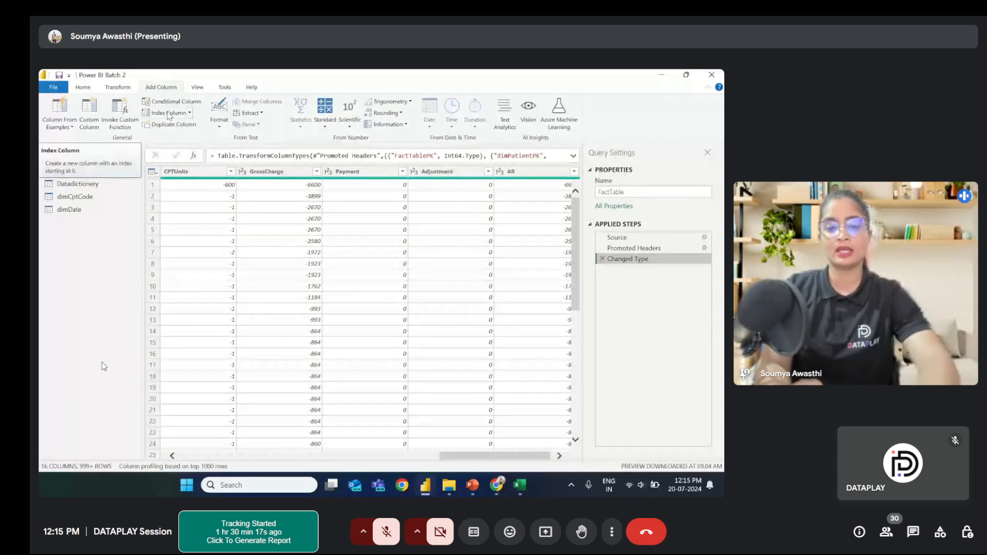
Try the From 0 and default Index Column commands on FactTable, inspect the first index value, and remove each Added Index step
click(190, 113)
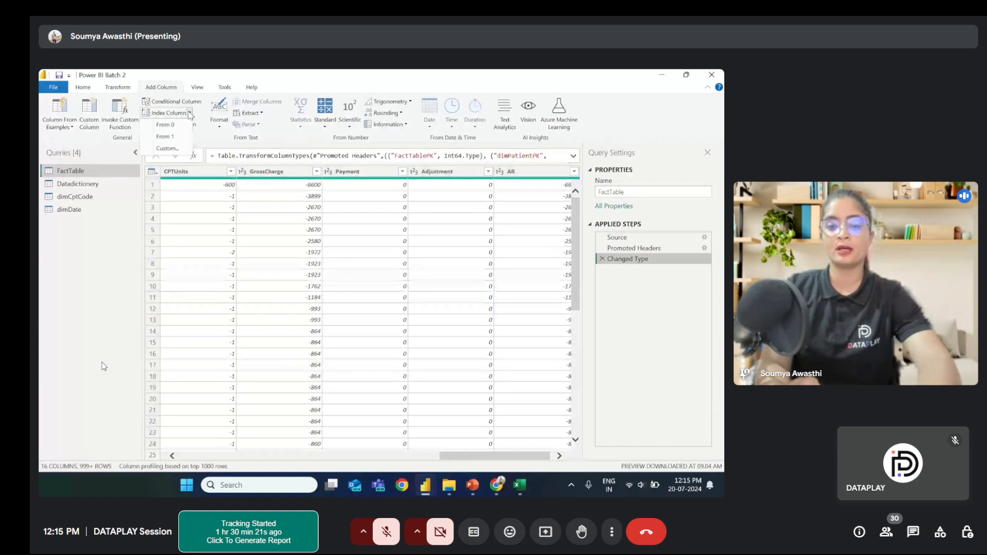
click(172, 127)
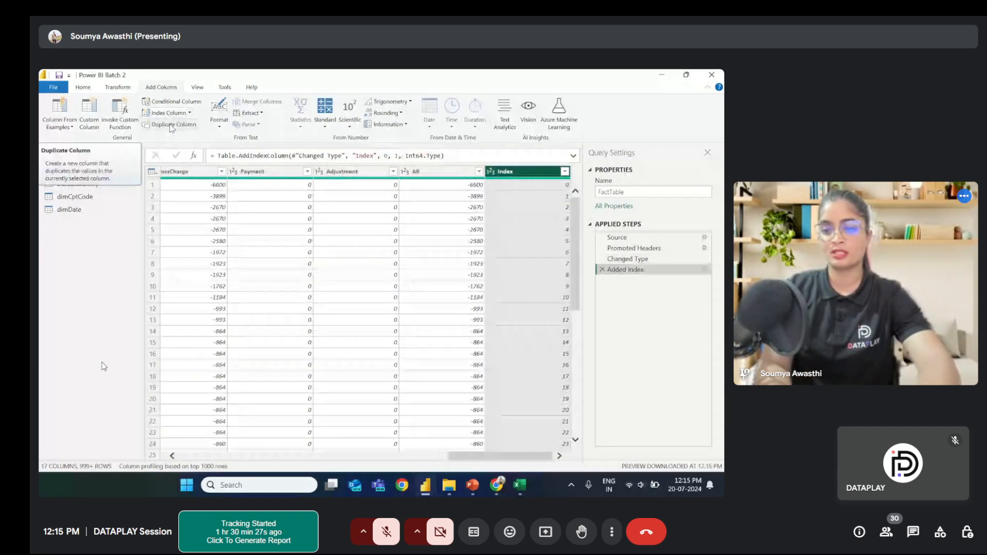
mouse_move(575, 221)
mouse_down()
mouse_move(582, 312)
mouse_move(576, 210)
mouse_up()
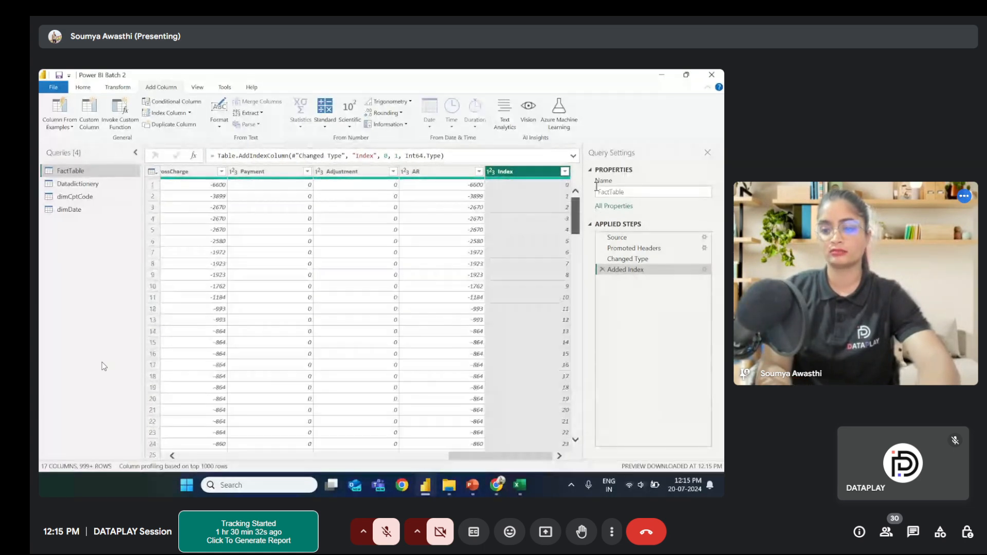
click(555, 186)
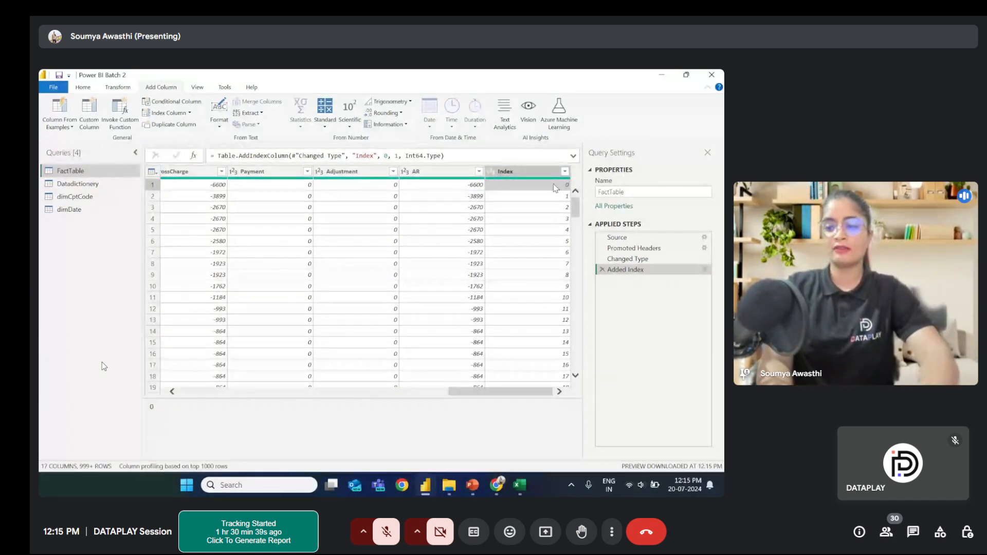
click(601, 270)
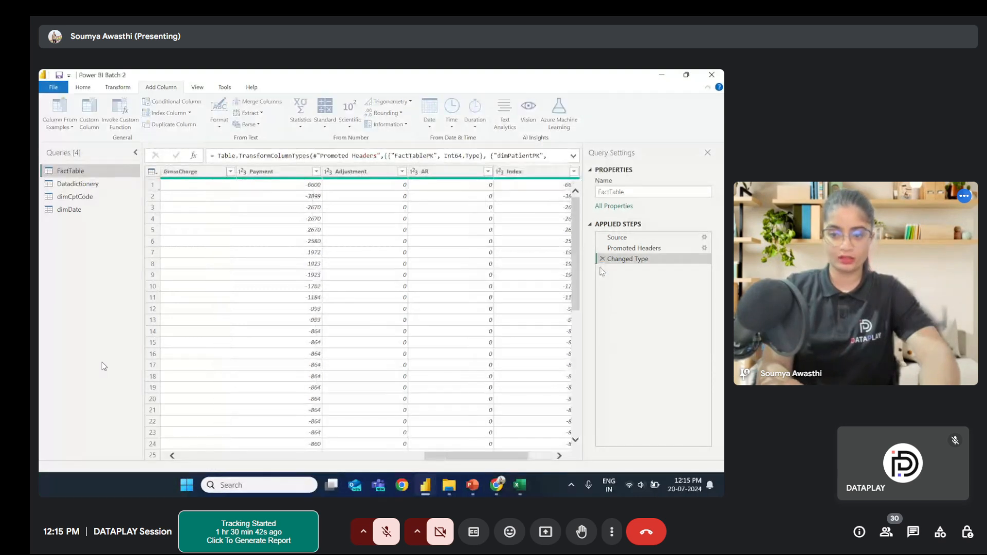
click(176, 114)
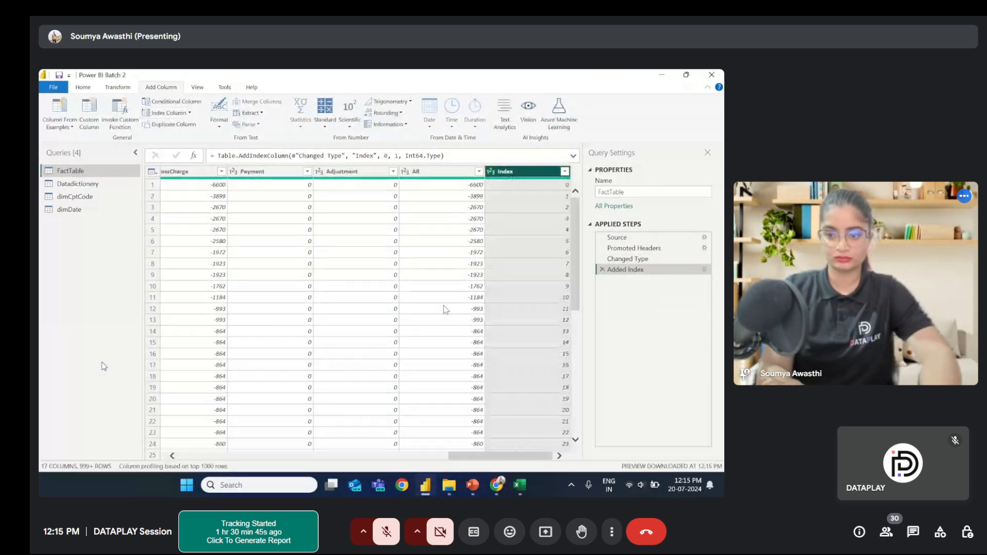
click(603, 271)
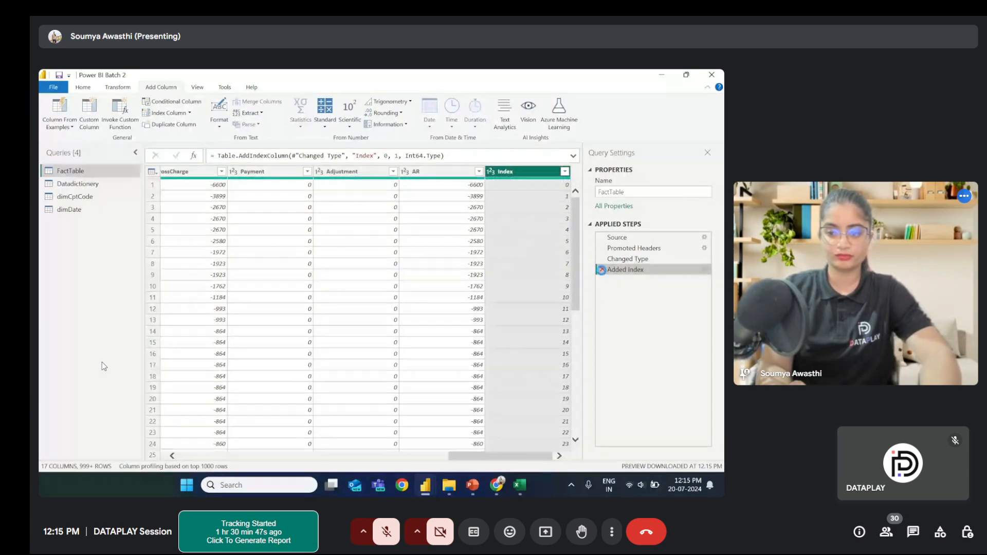
Add an index column starting from 1 to FactTable and remove its Added Index step
click(190, 113)
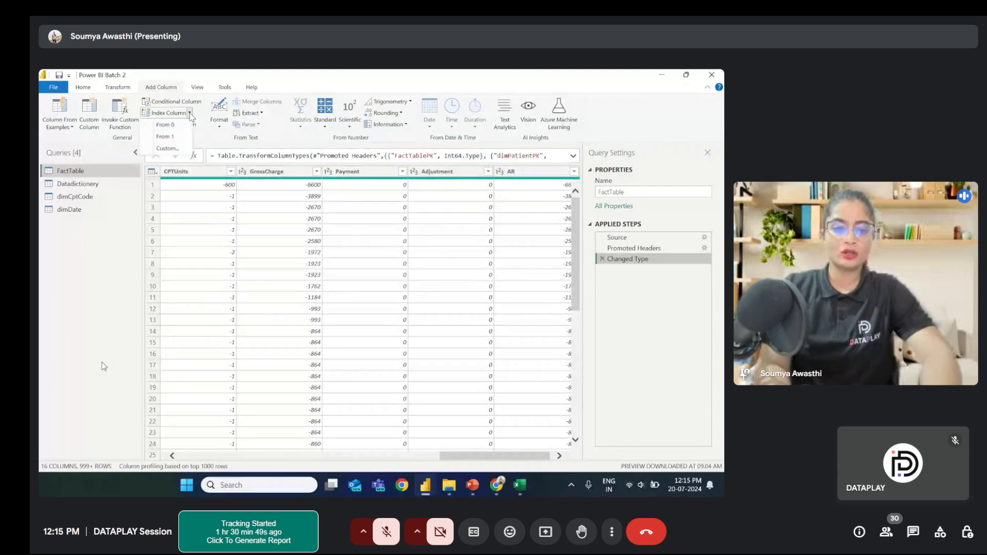
click(166, 137)
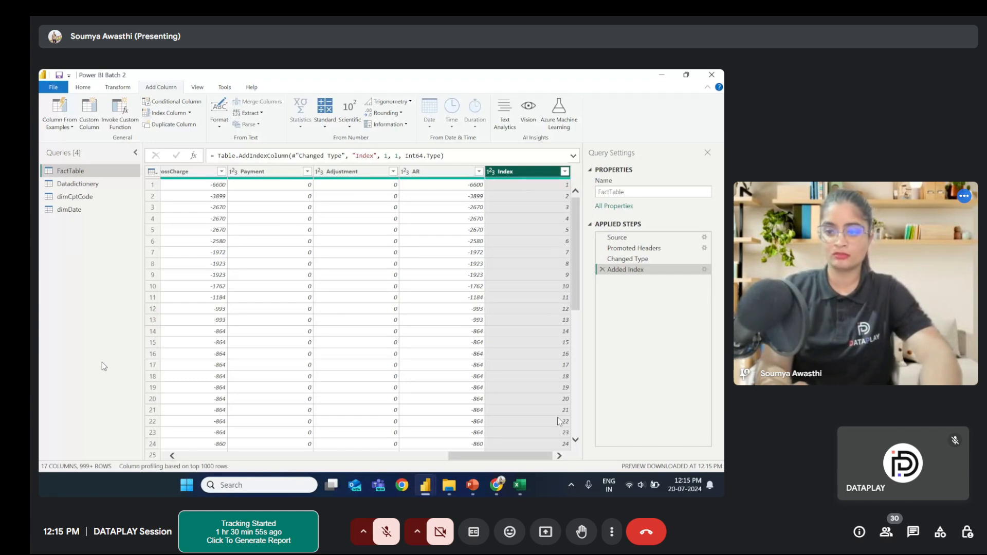
click(602, 270)
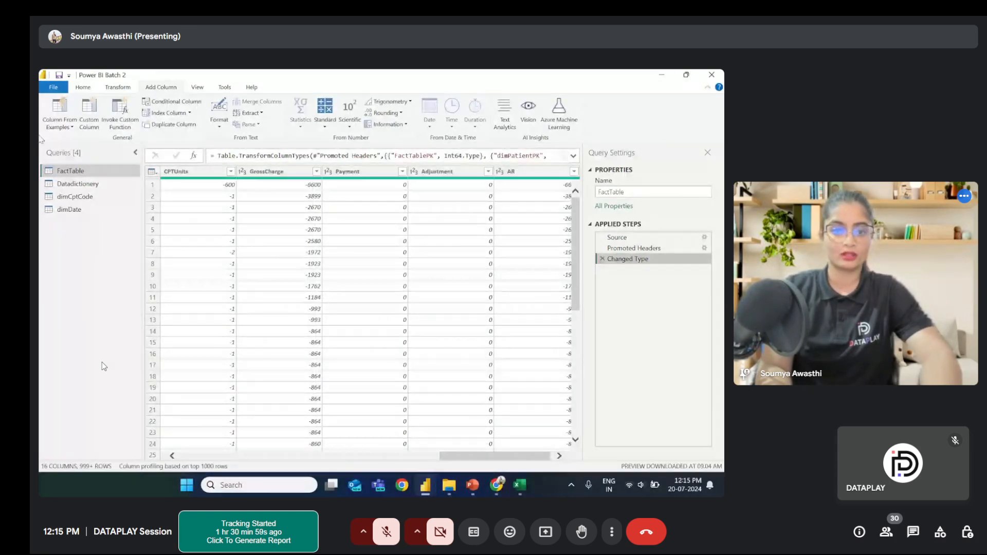
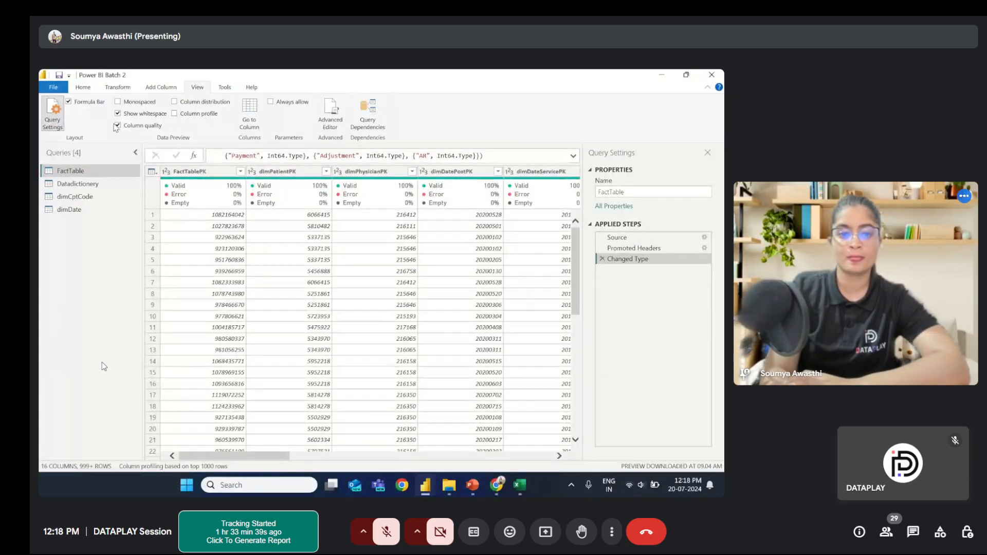
Show the column distribution for FactTable, inspect the distinct and unique value charts, and hide it again
click(174, 101)
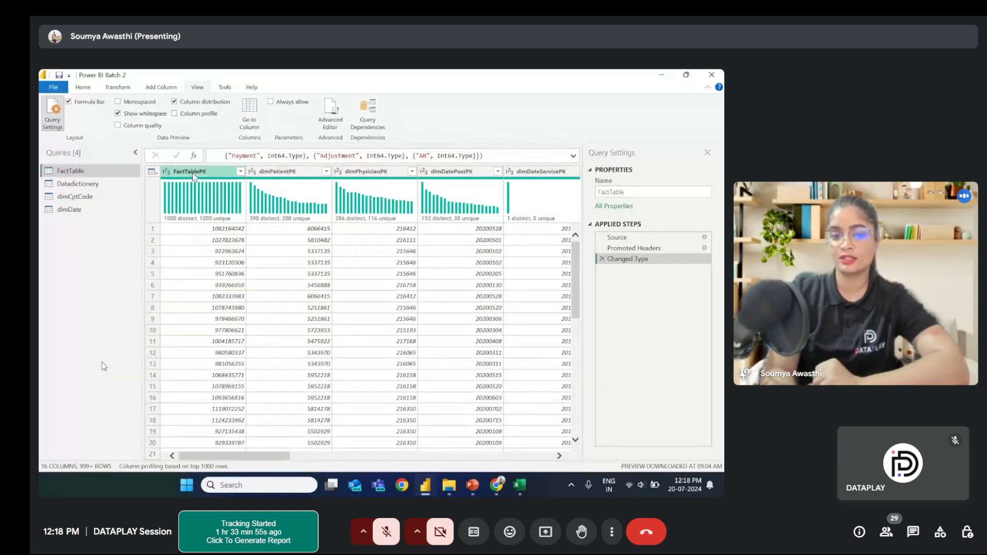
mouse_move(220, 226)
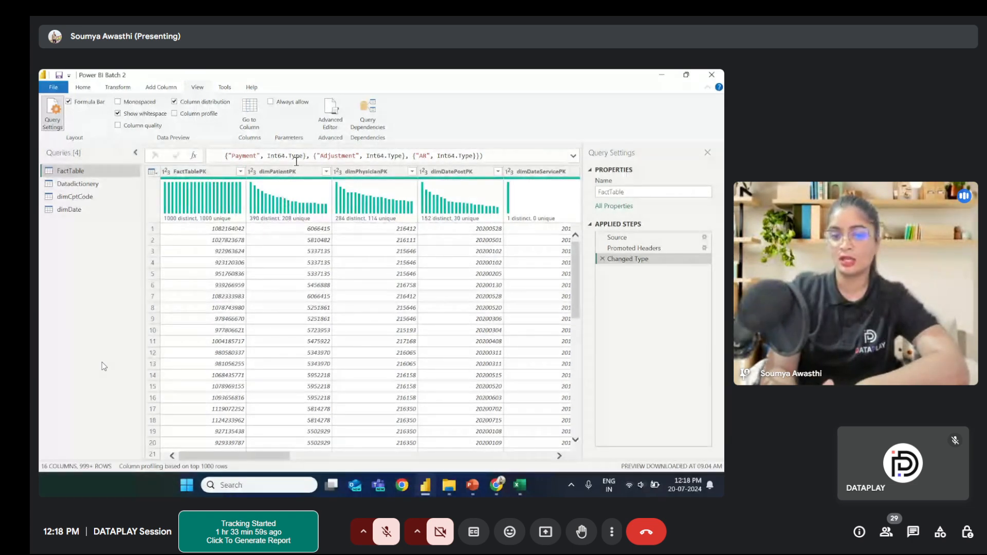
mouse_move(267, 225)
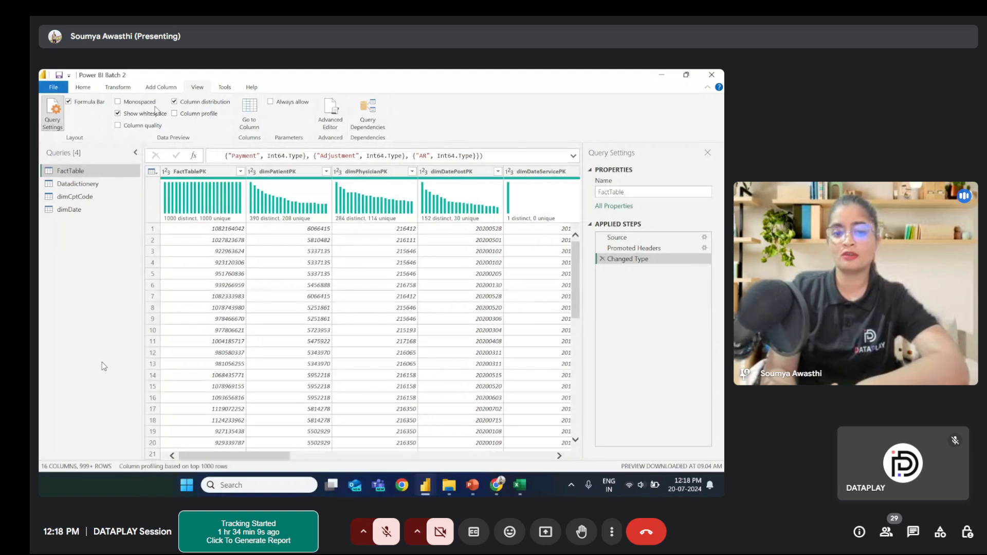
click(174, 102)
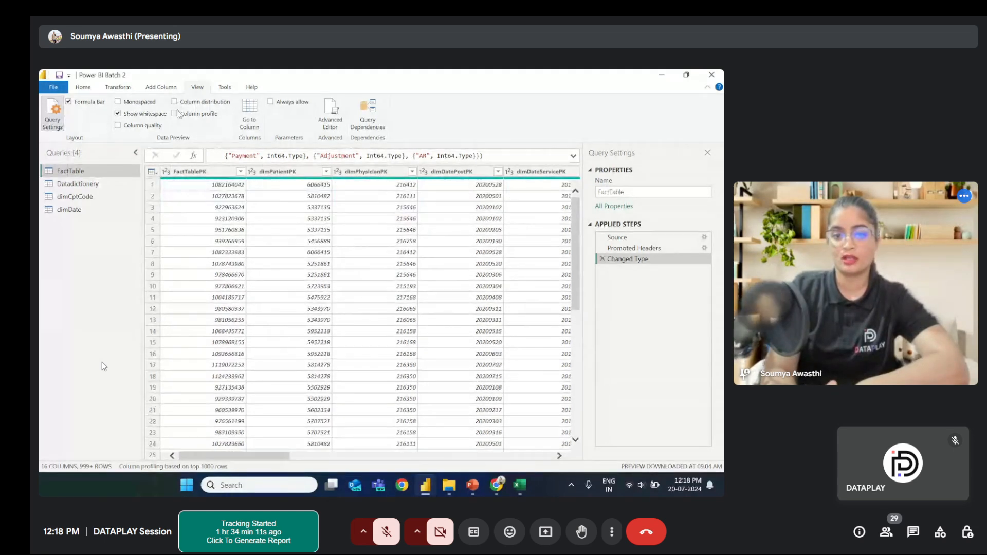
Turn on the column profile and examine the selected FactTable column's statistics and value distribution chart
click(175, 113)
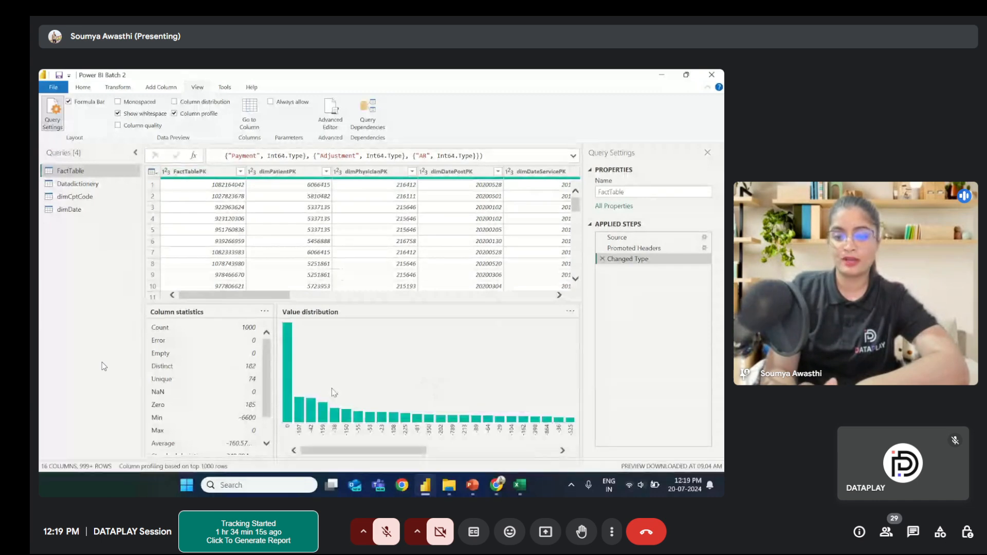
scroll(229, 389, down, 1)
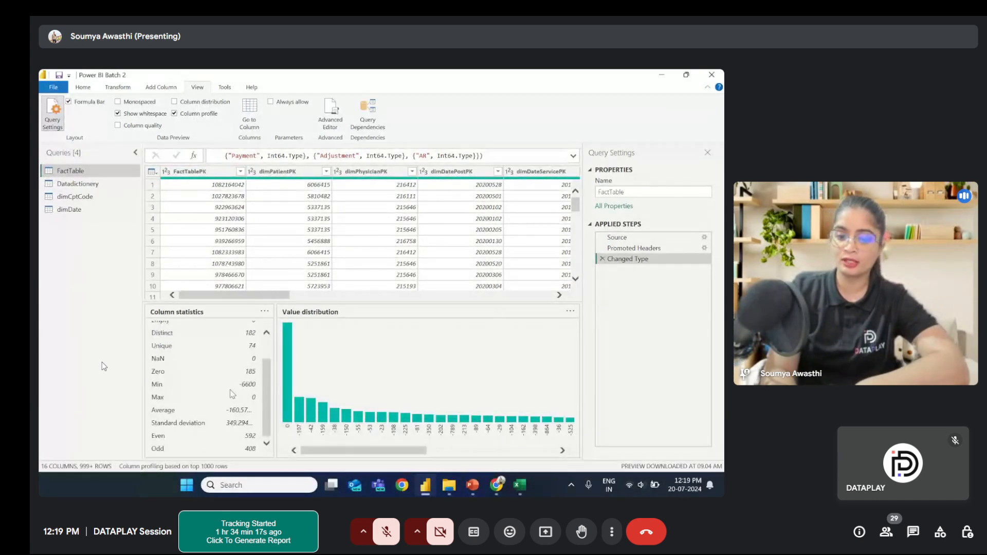
scroll(169, 350, up, 1)
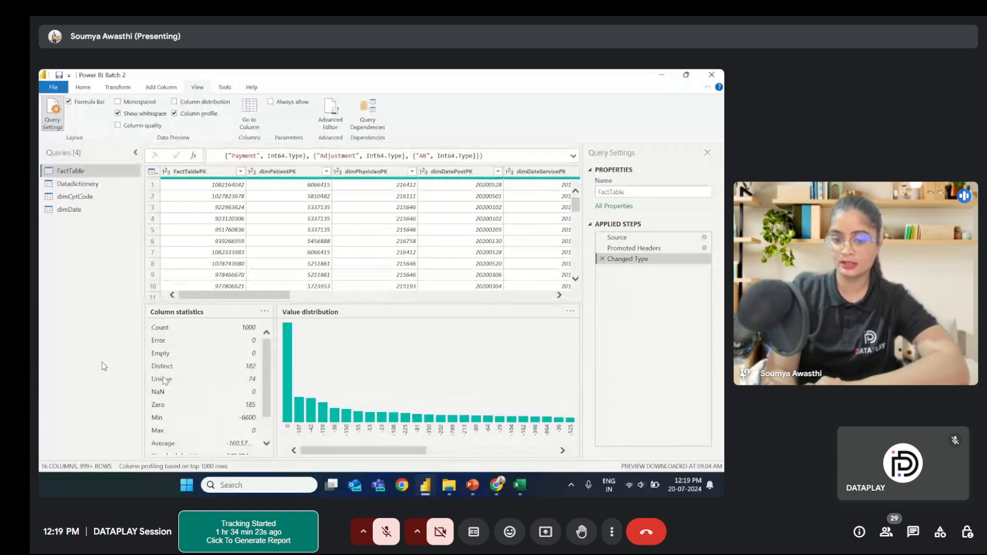
scroll(163, 380, down, 1)
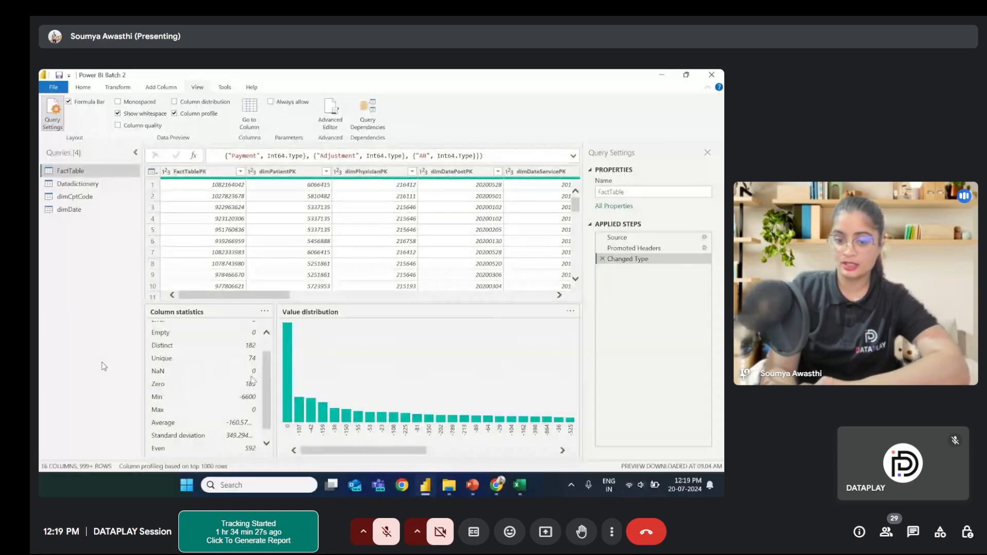
scroll(227, 404, down, 1)
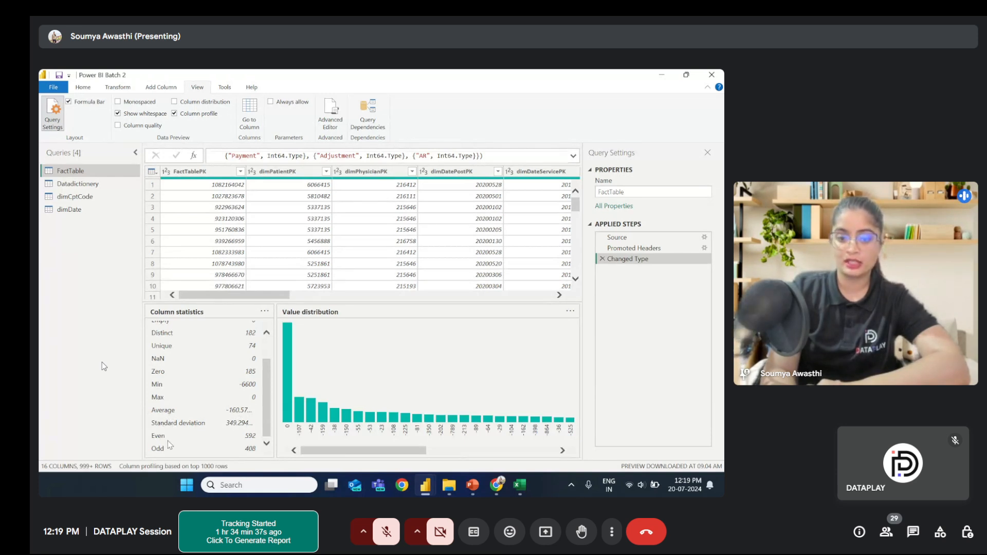
scroll(197, 448, up, 2)
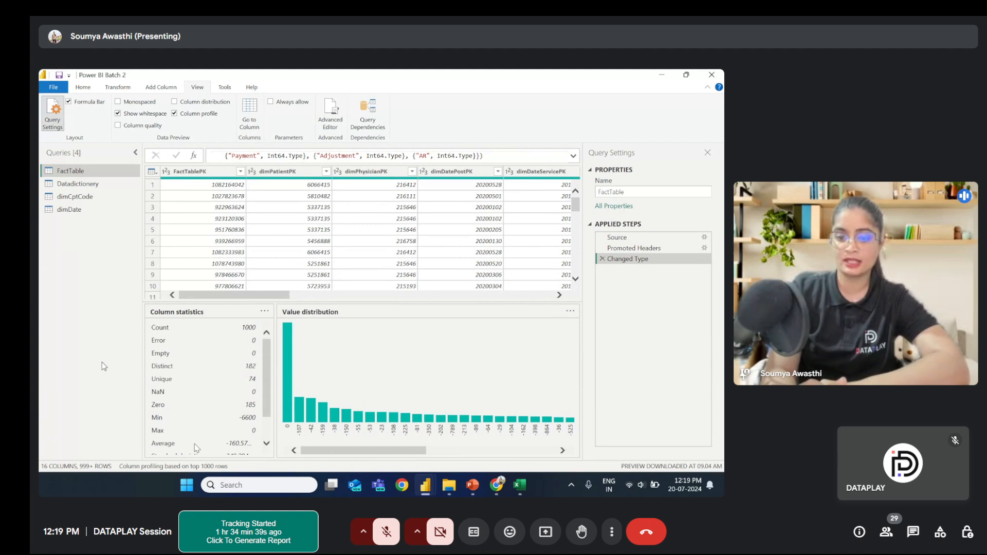
scroll(489, 405, down, 5)
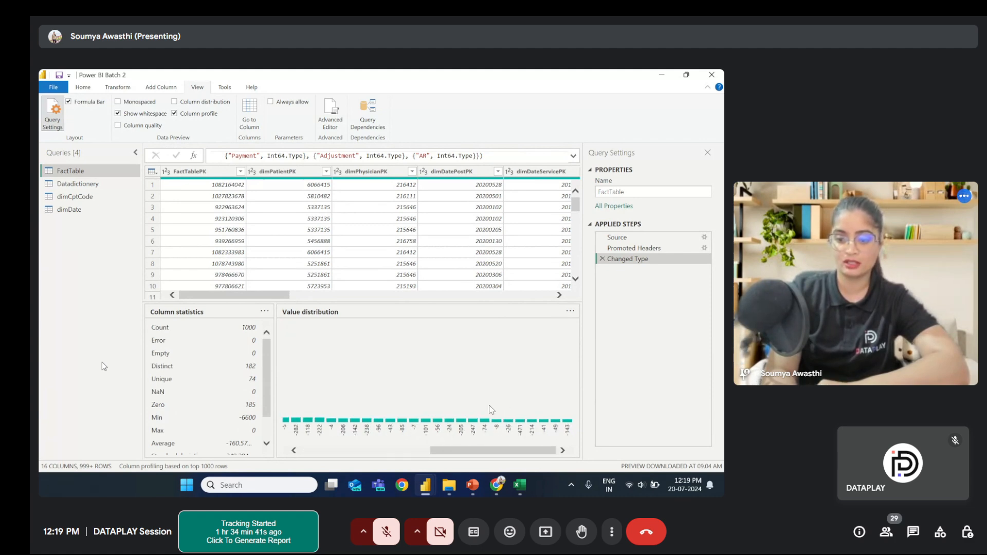
scroll(488, 405, up, 5)
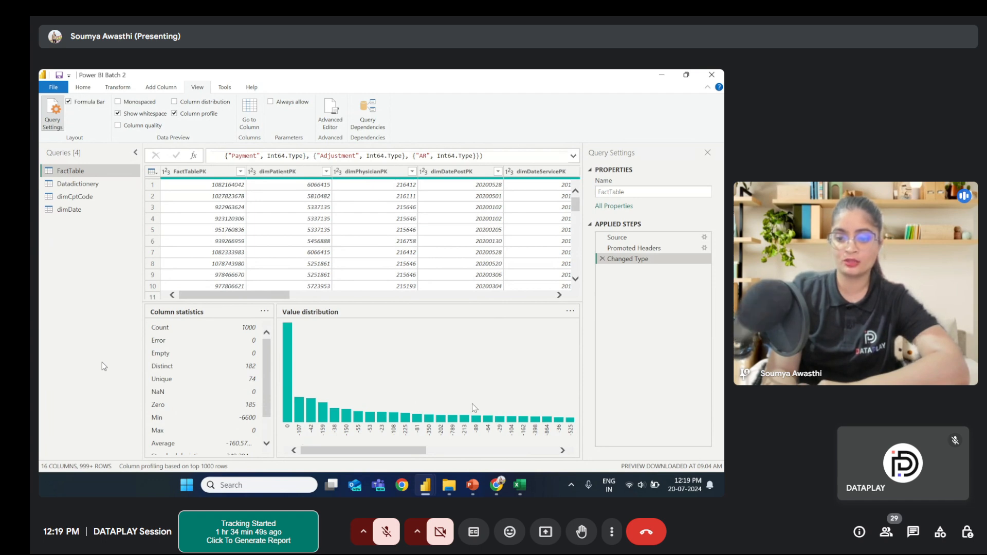
scroll(472, 403, right, 5)
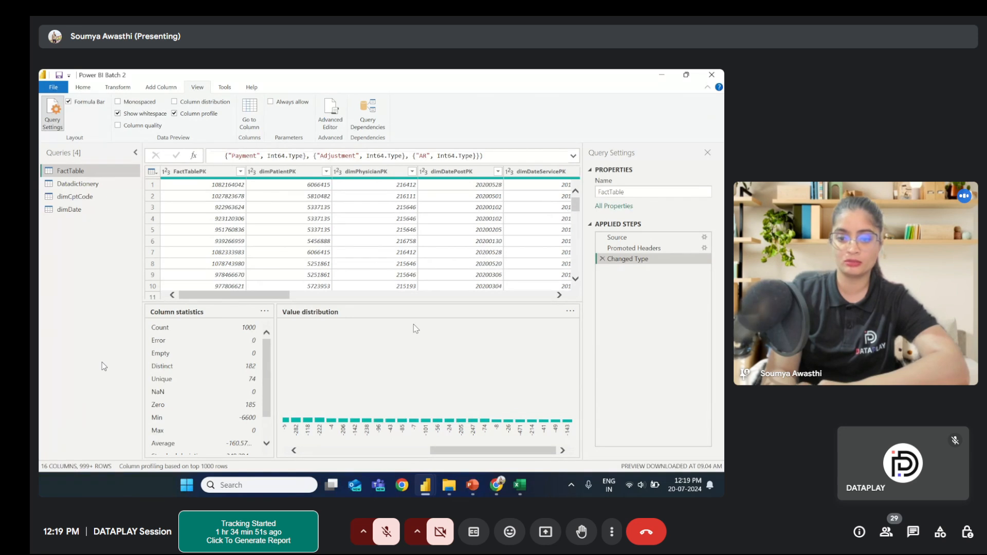
scroll(315, 214, right, 10)
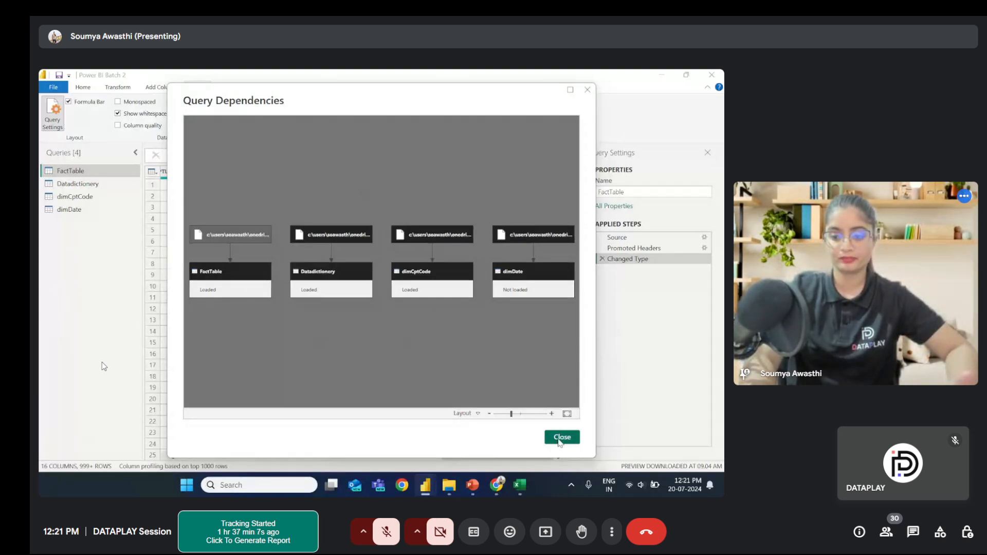
Close the Query Dependencies view and look over the diagnostics and help commands
click(560, 437)
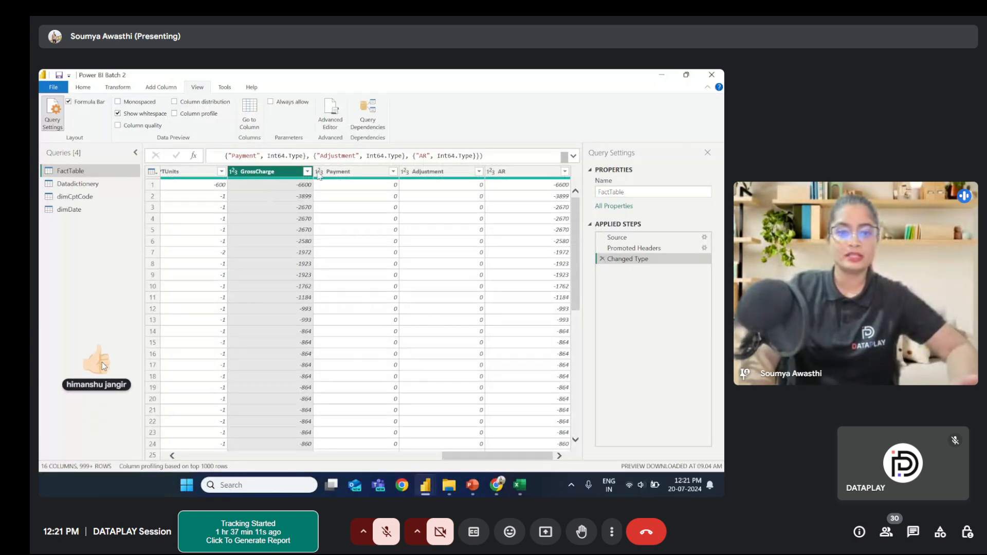
click(225, 87)
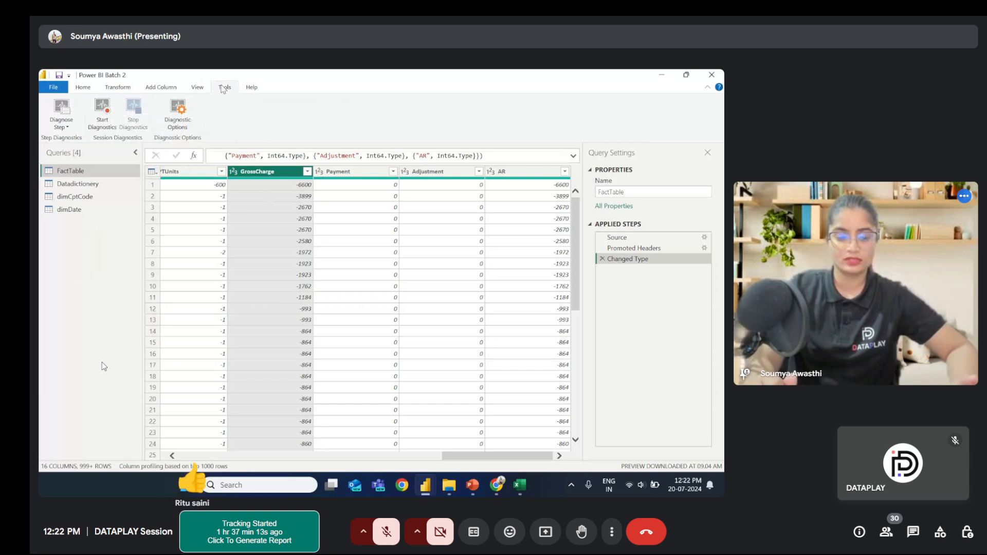
click(251, 88)
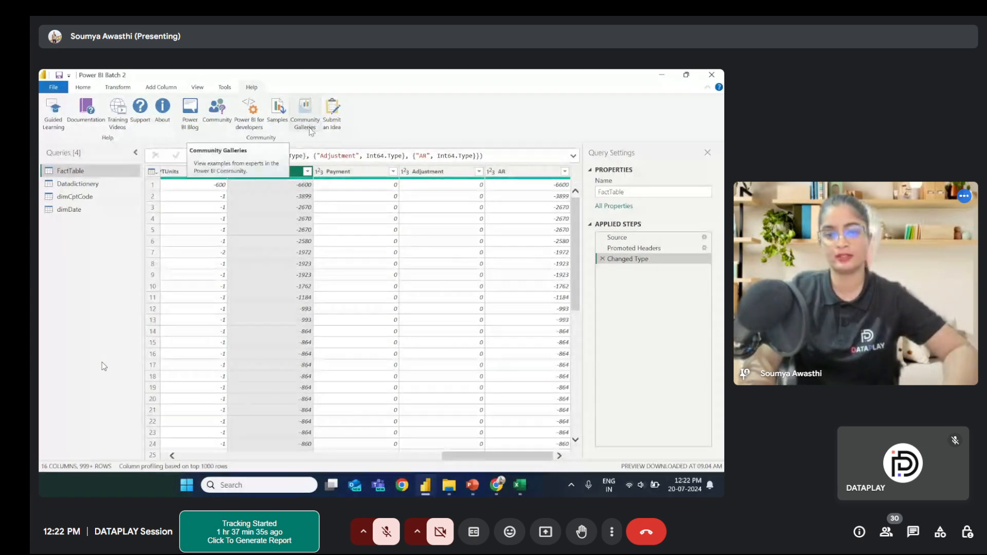
click(229, 88)
click(81, 89)
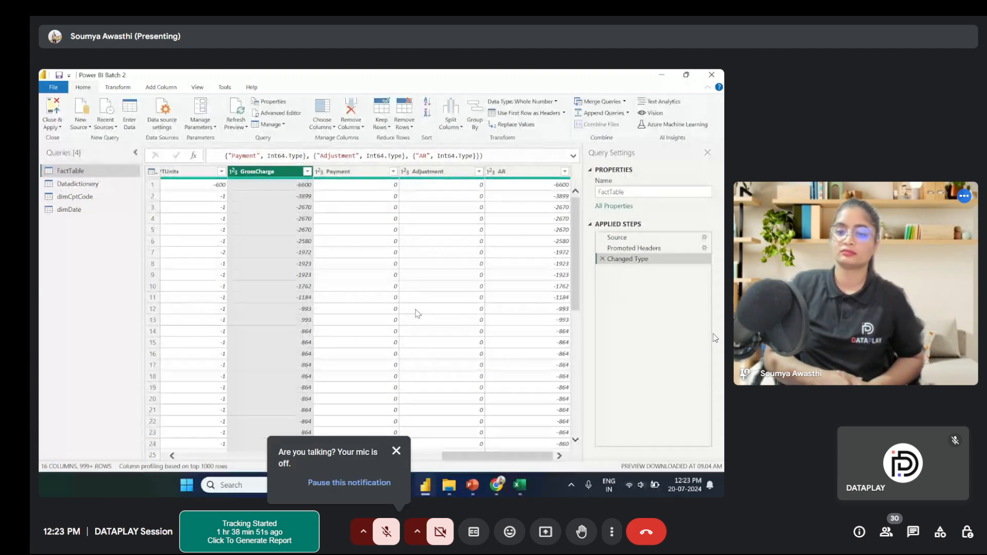
key(F11)
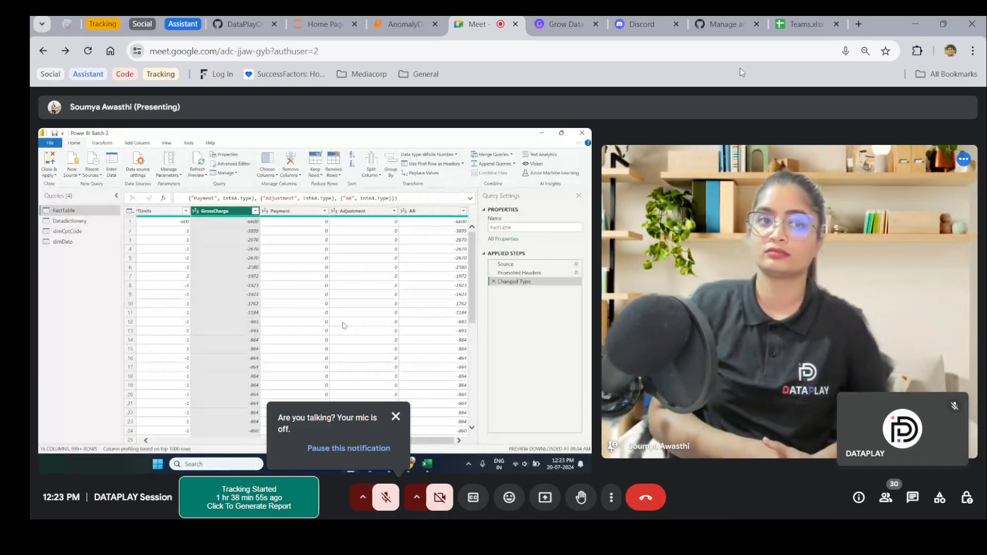
key(F11)
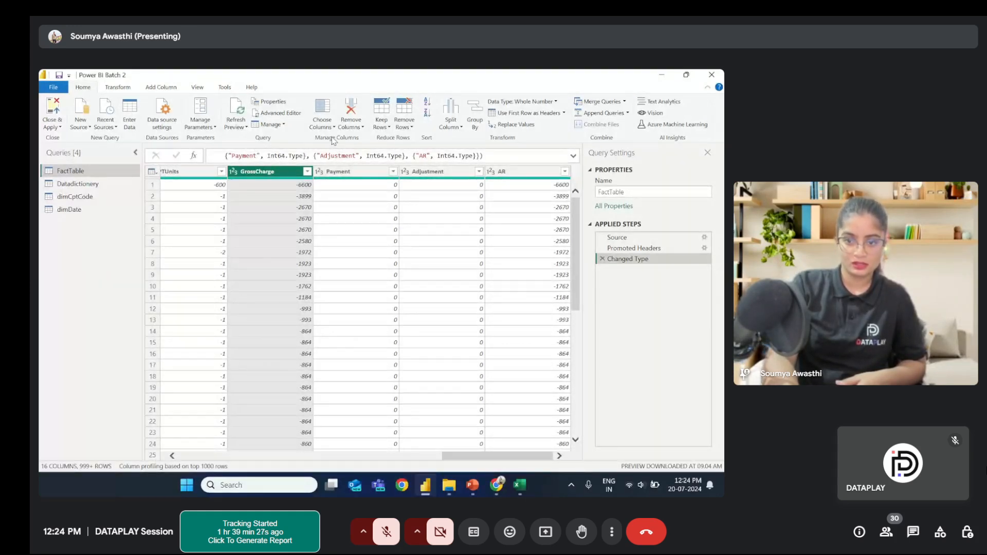
click(387, 125)
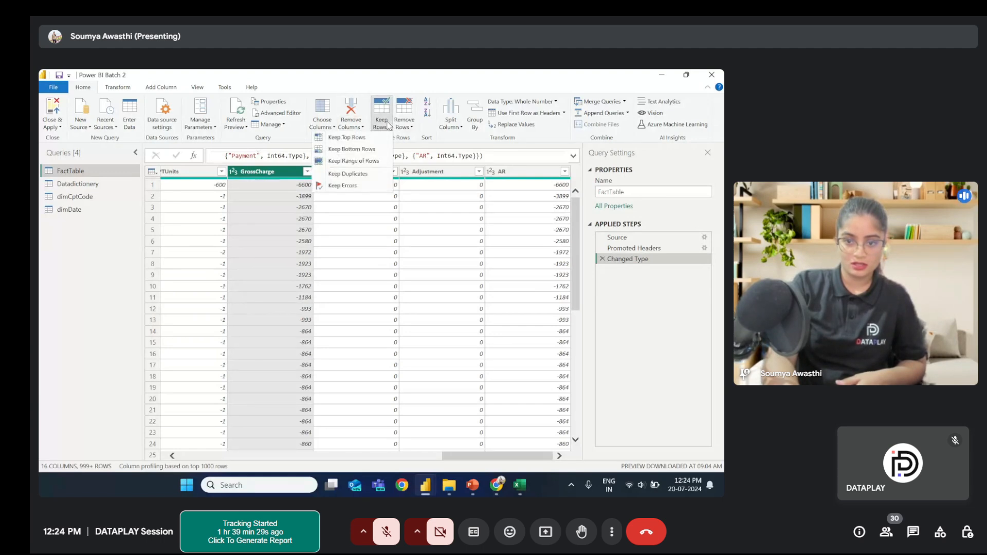
Review the Replace Values dialog for the GrossCharge column and cancel it without replacing anything
click(118, 89)
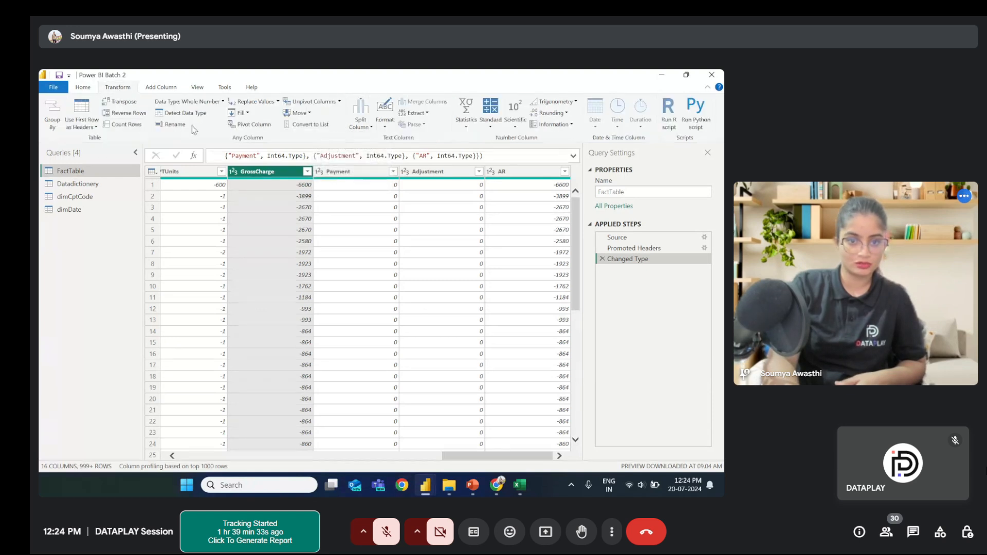
click(277, 101)
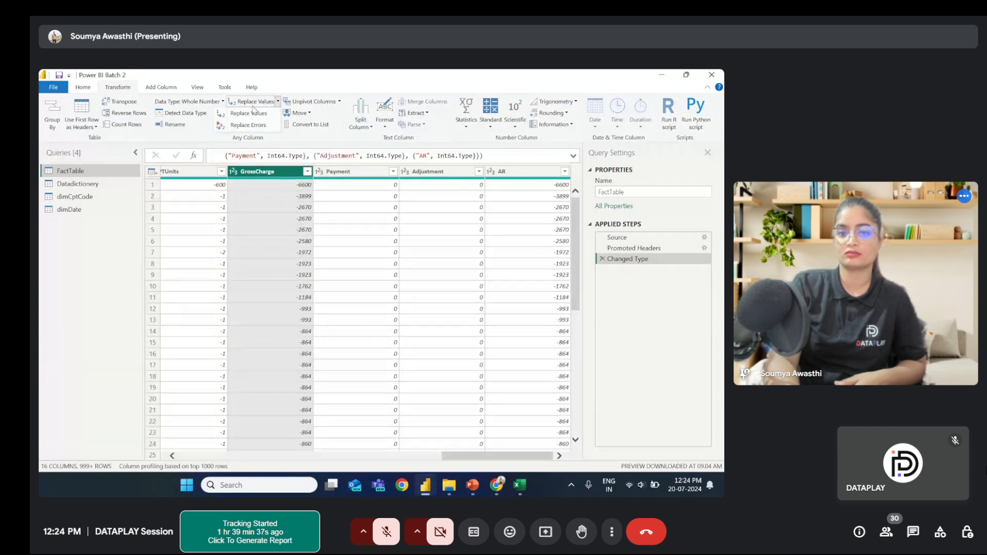
click(249, 112)
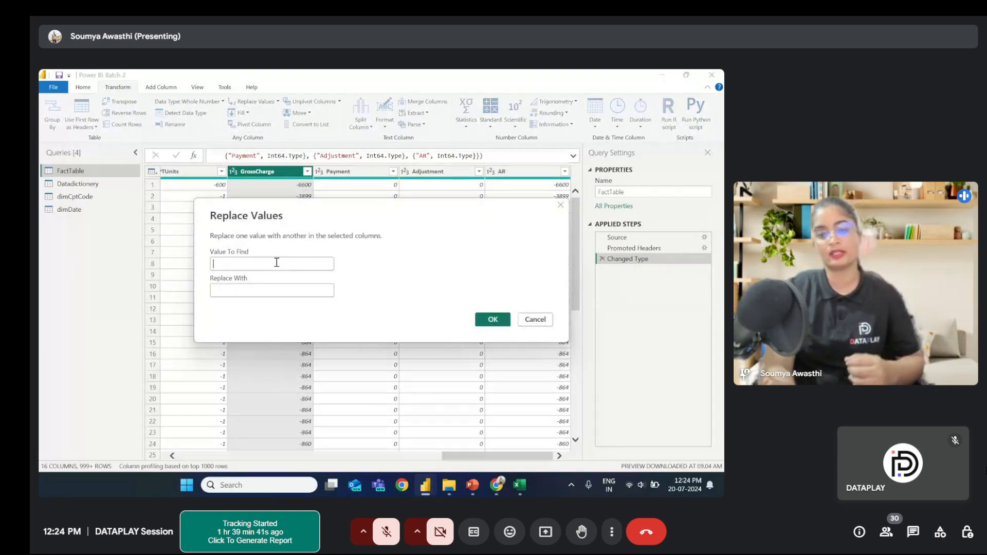
click(271, 290)
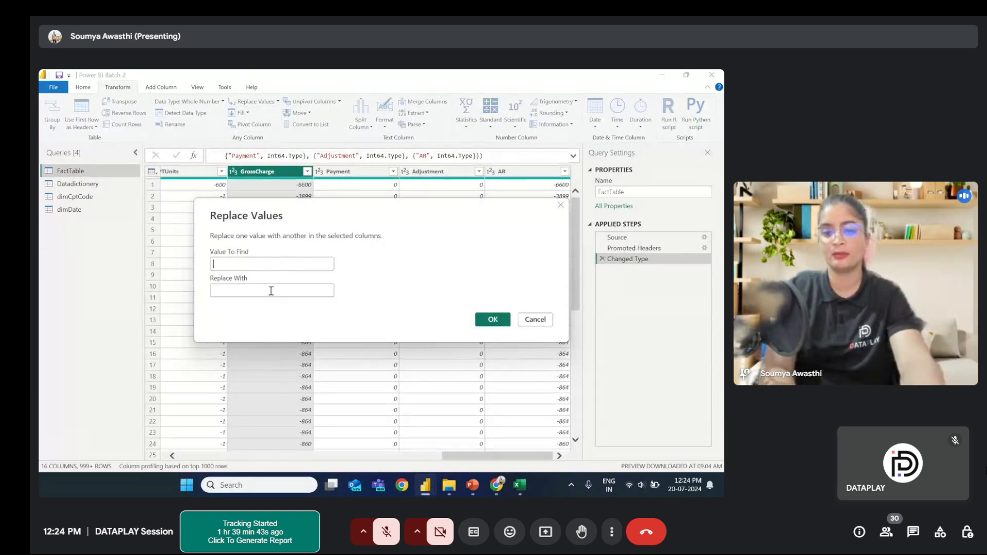
click(535, 320)
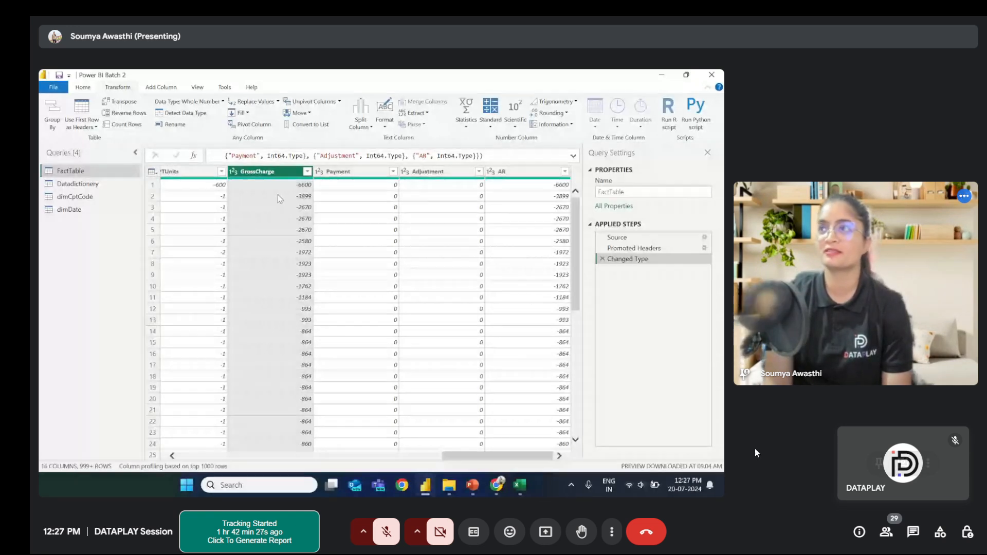
mouse_move(915, 453)
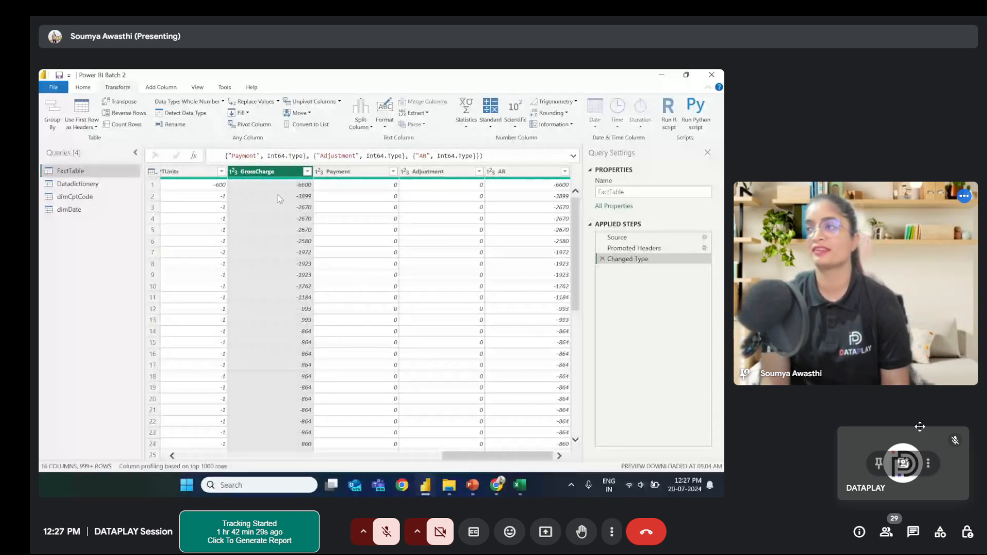